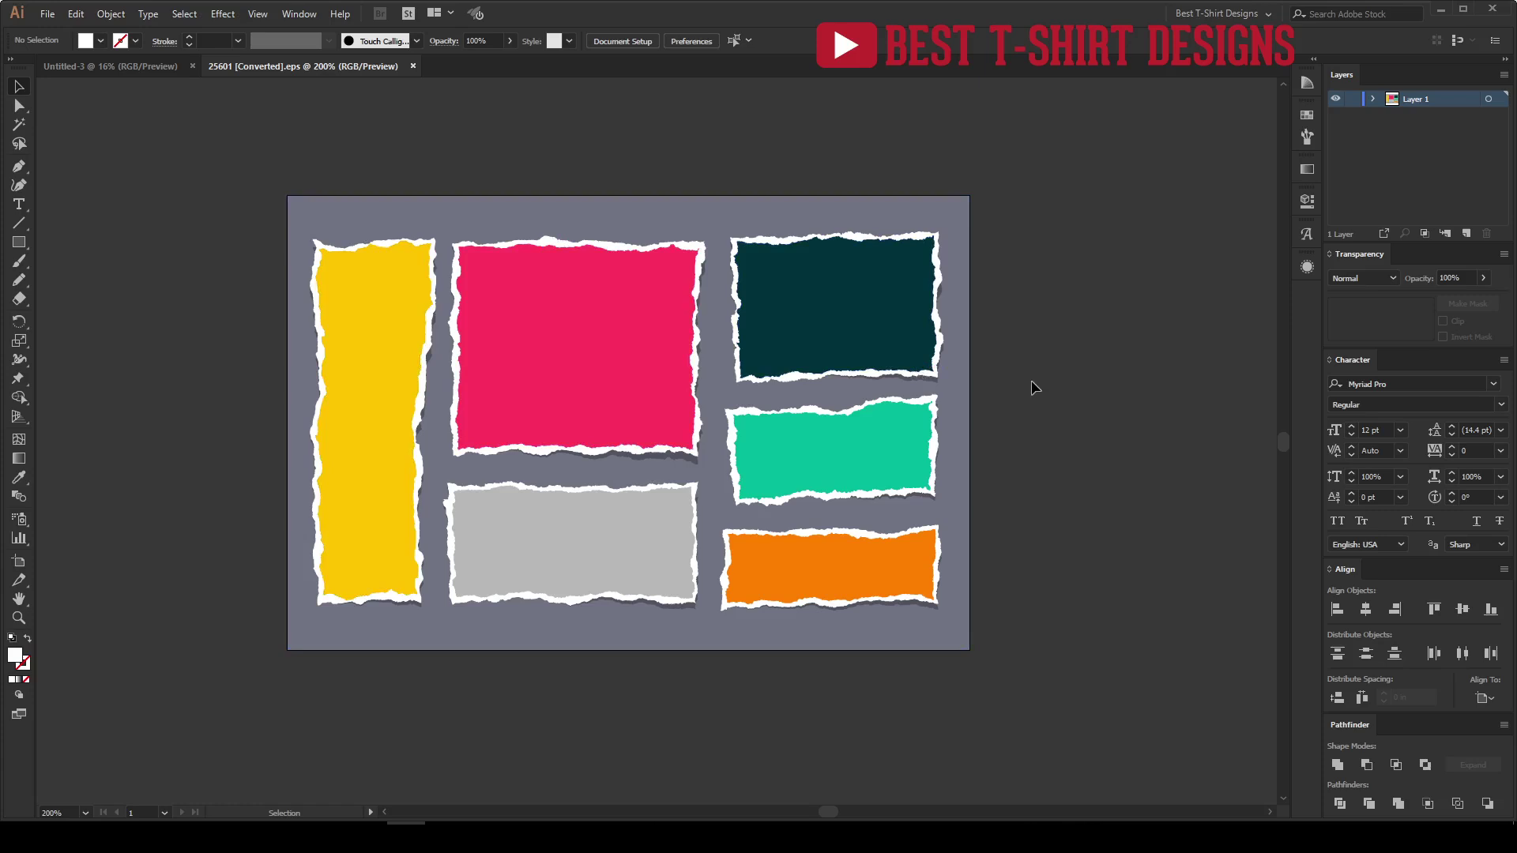
Switch to the browser and look through the Freepik search results for torn paper graphics.
left_click_drag(214, 170, 1073, 721)
key("ctrl+shift+a")
left_click(483, 823)
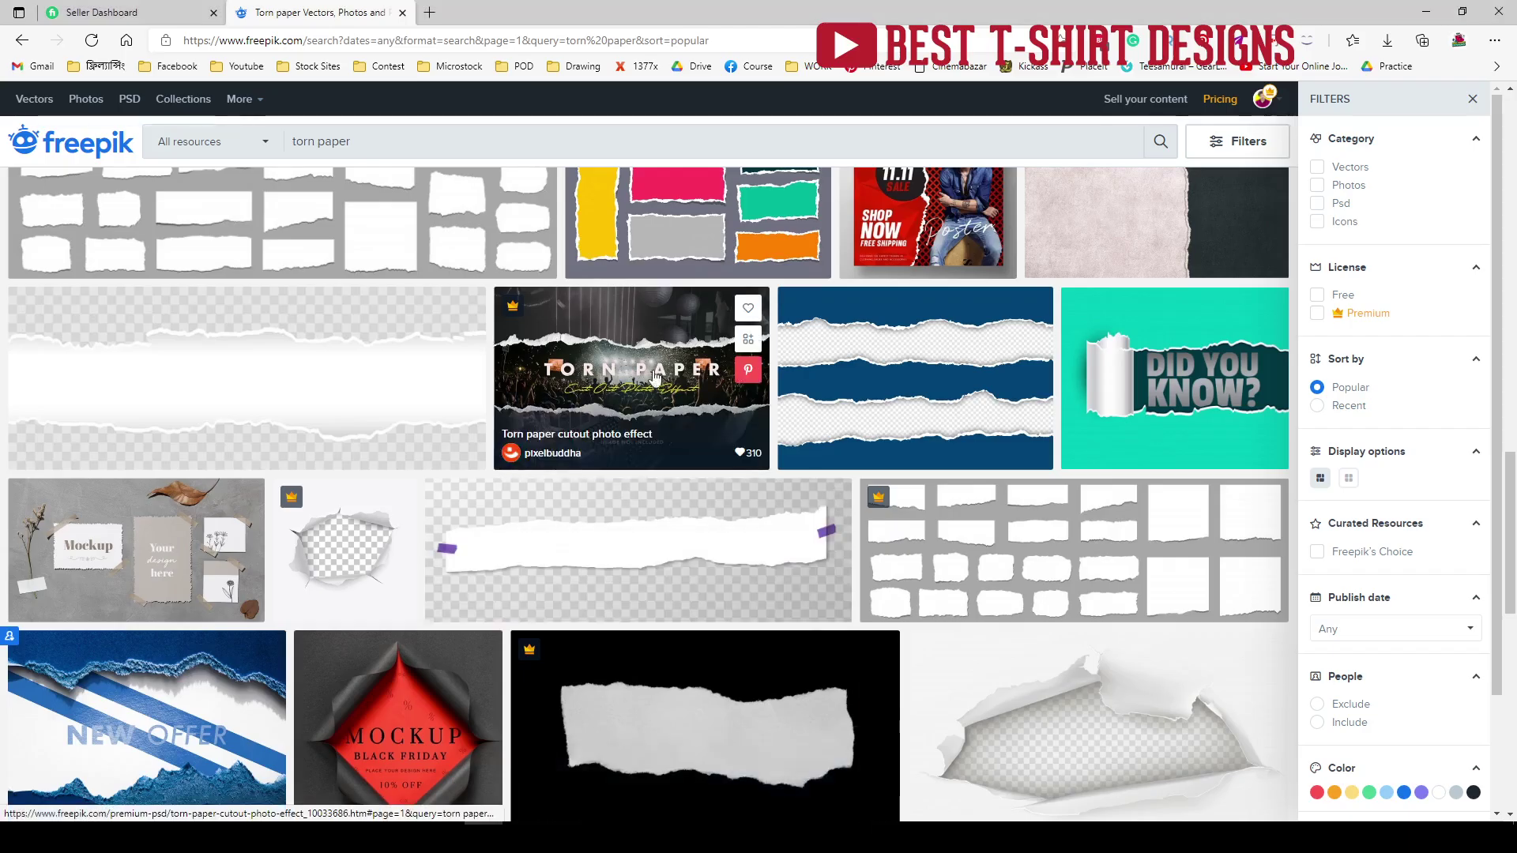
scroll(645, 427, "down", 3)
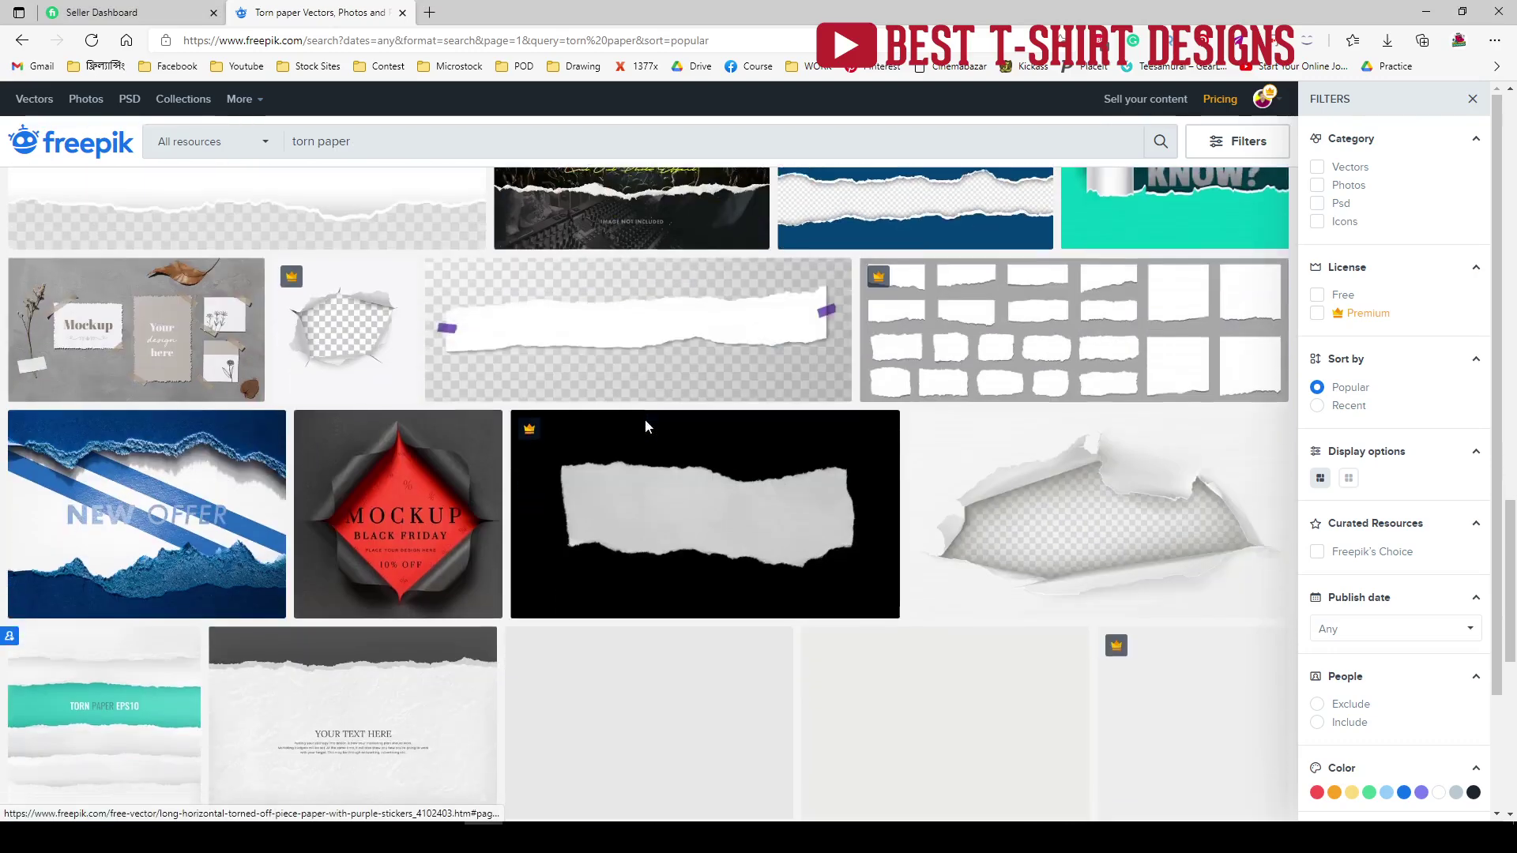
scroll(644, 426, "down", 3)
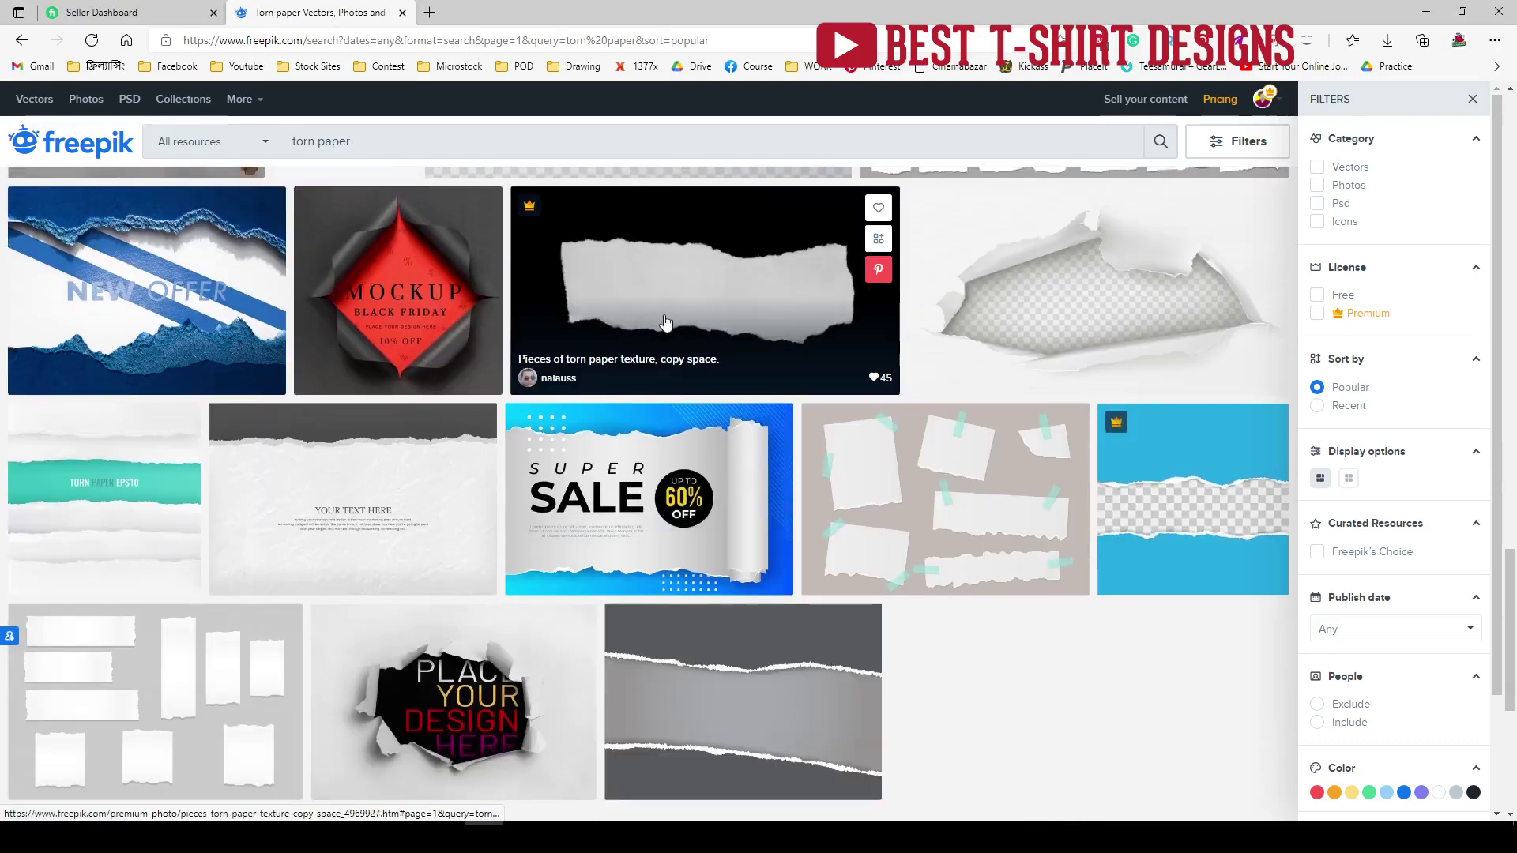
scroll(731, 310, "down", 5)
scroll(731, 311, "up", 6)
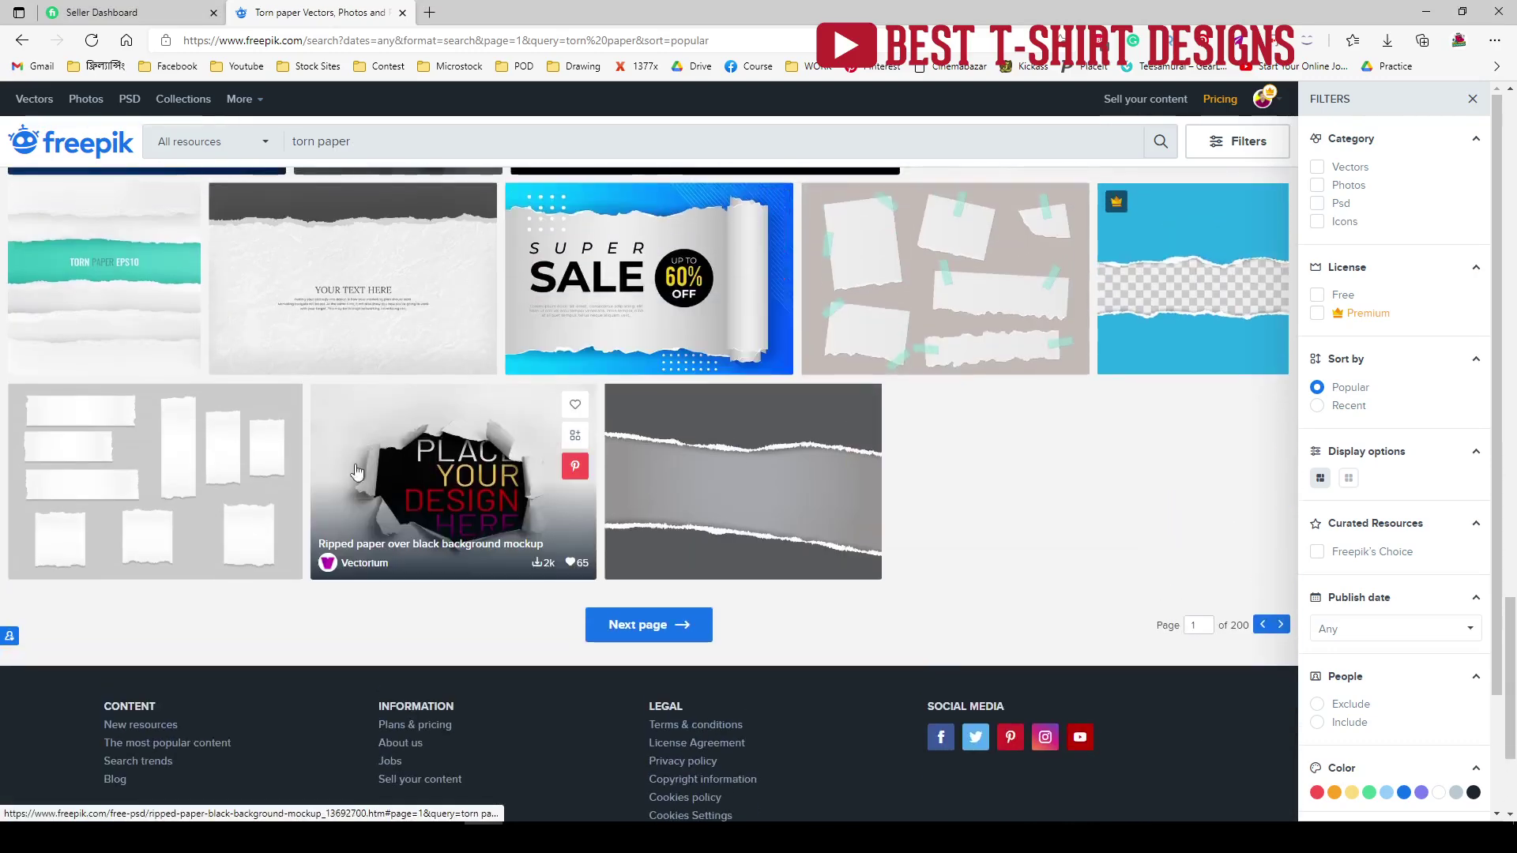
scroll(728, 358, "up", 7)
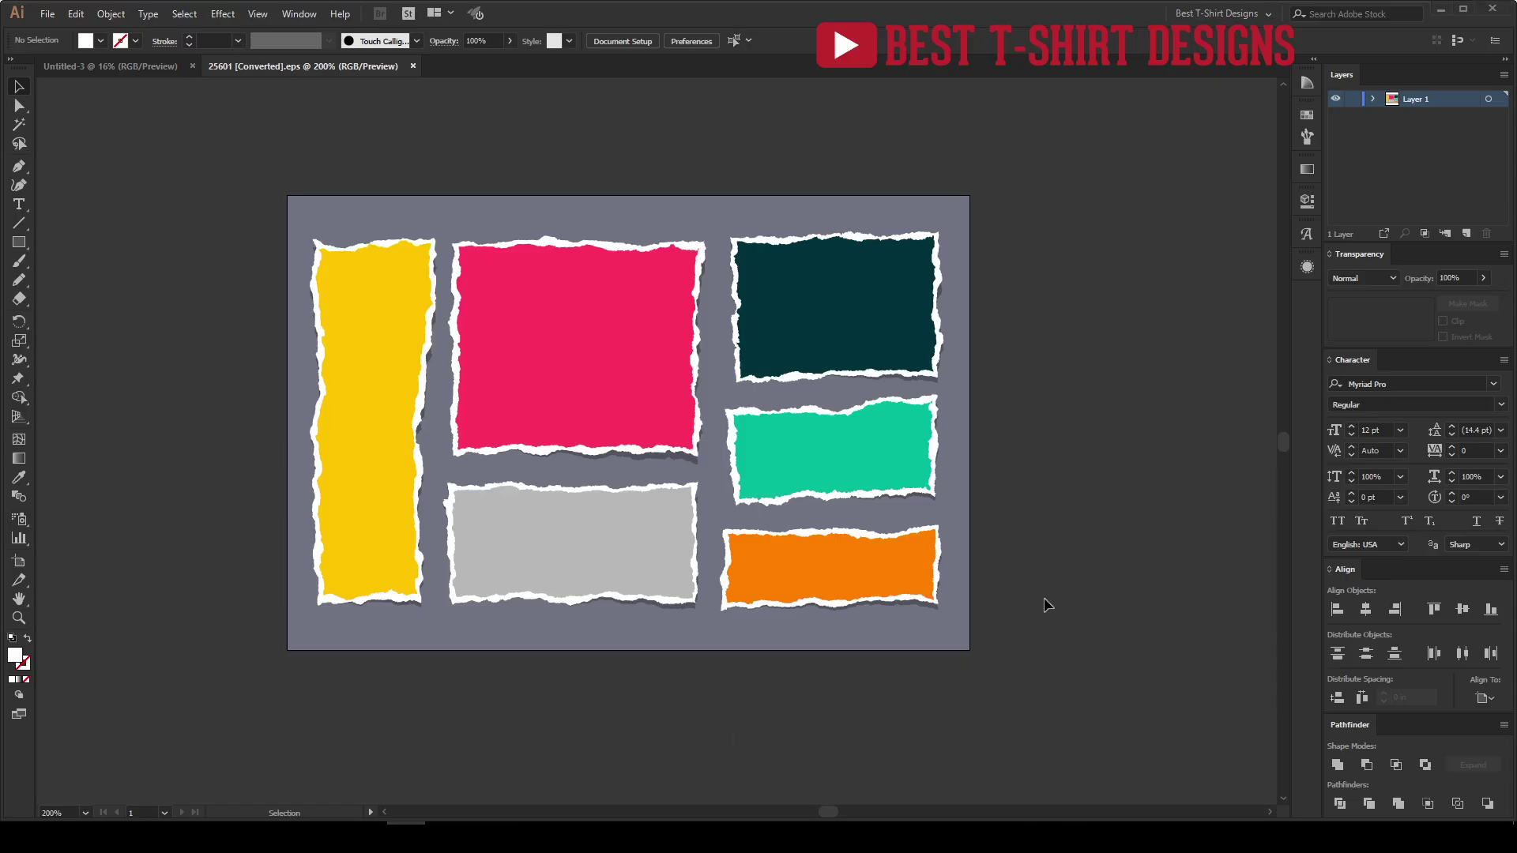
Isolate the green torn-paper piece by entering its nested groups down to the innermost level.
double_click(906, 465)
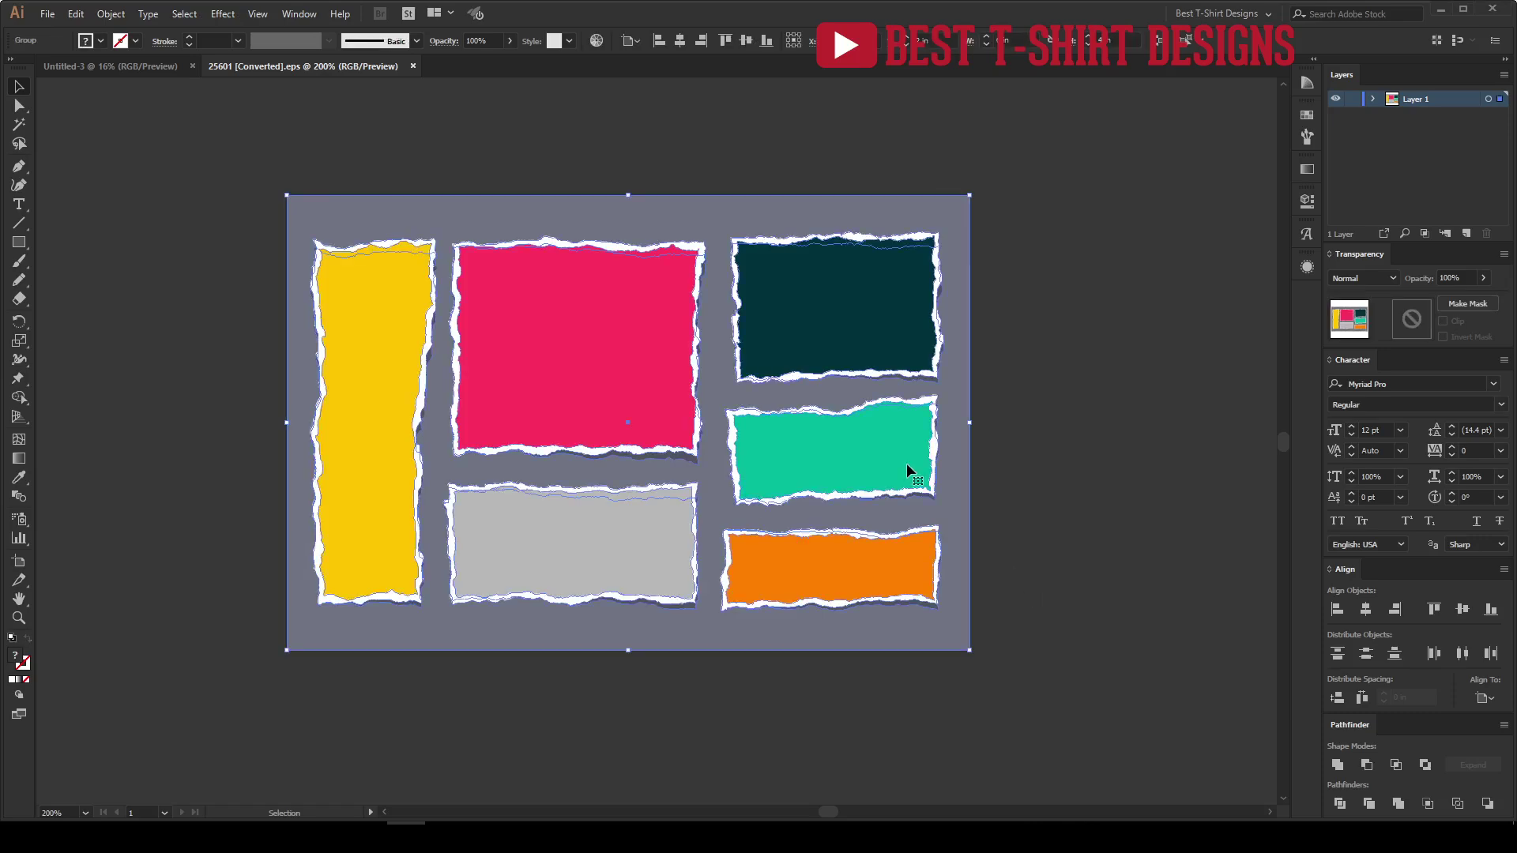
scroll(940, 449, "up", 4)
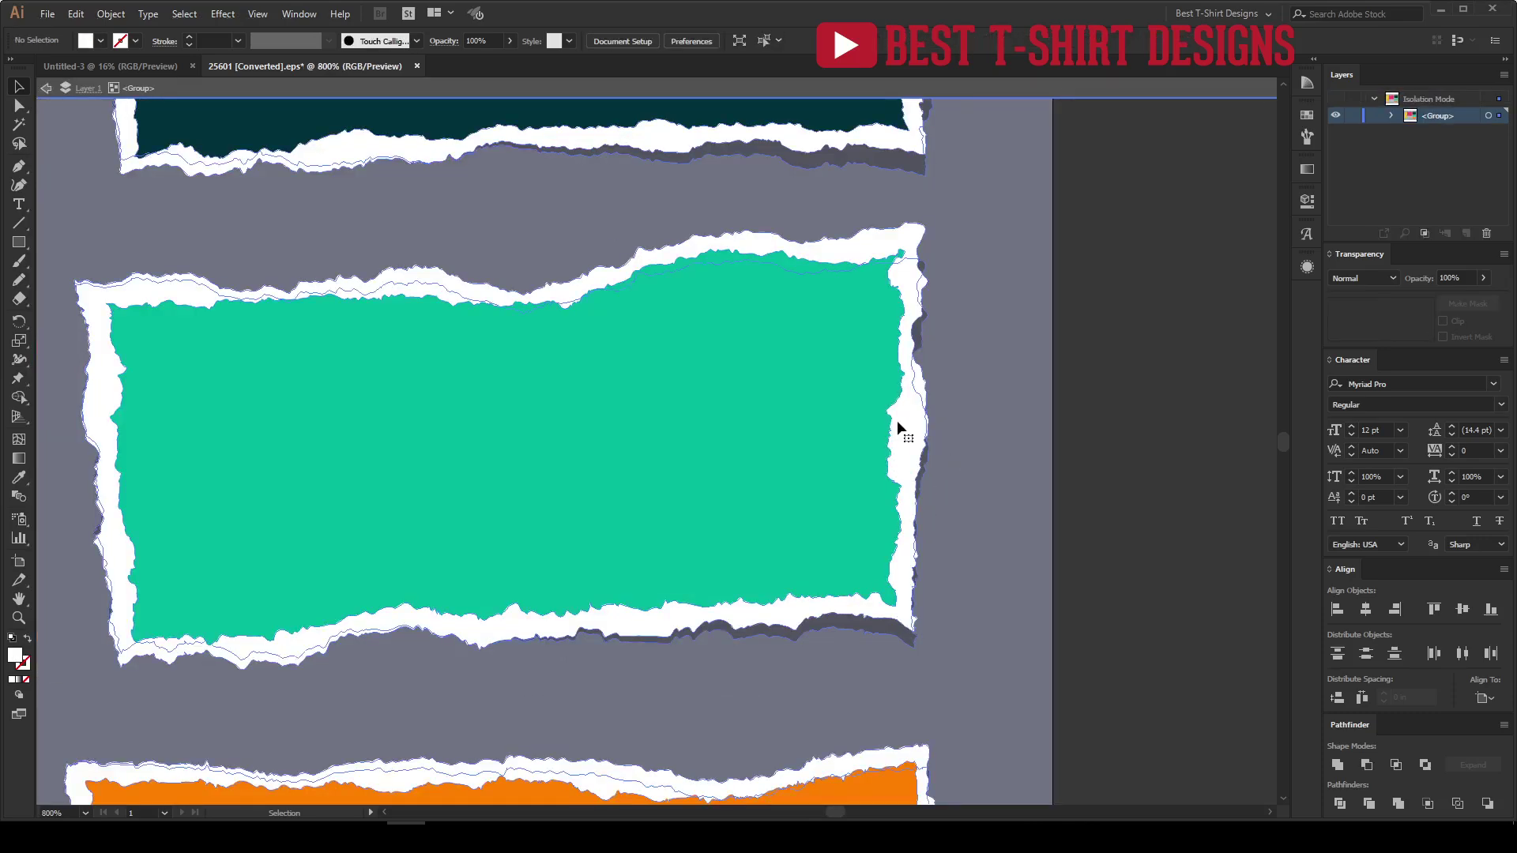
scroll(889, 406, "down", 1)
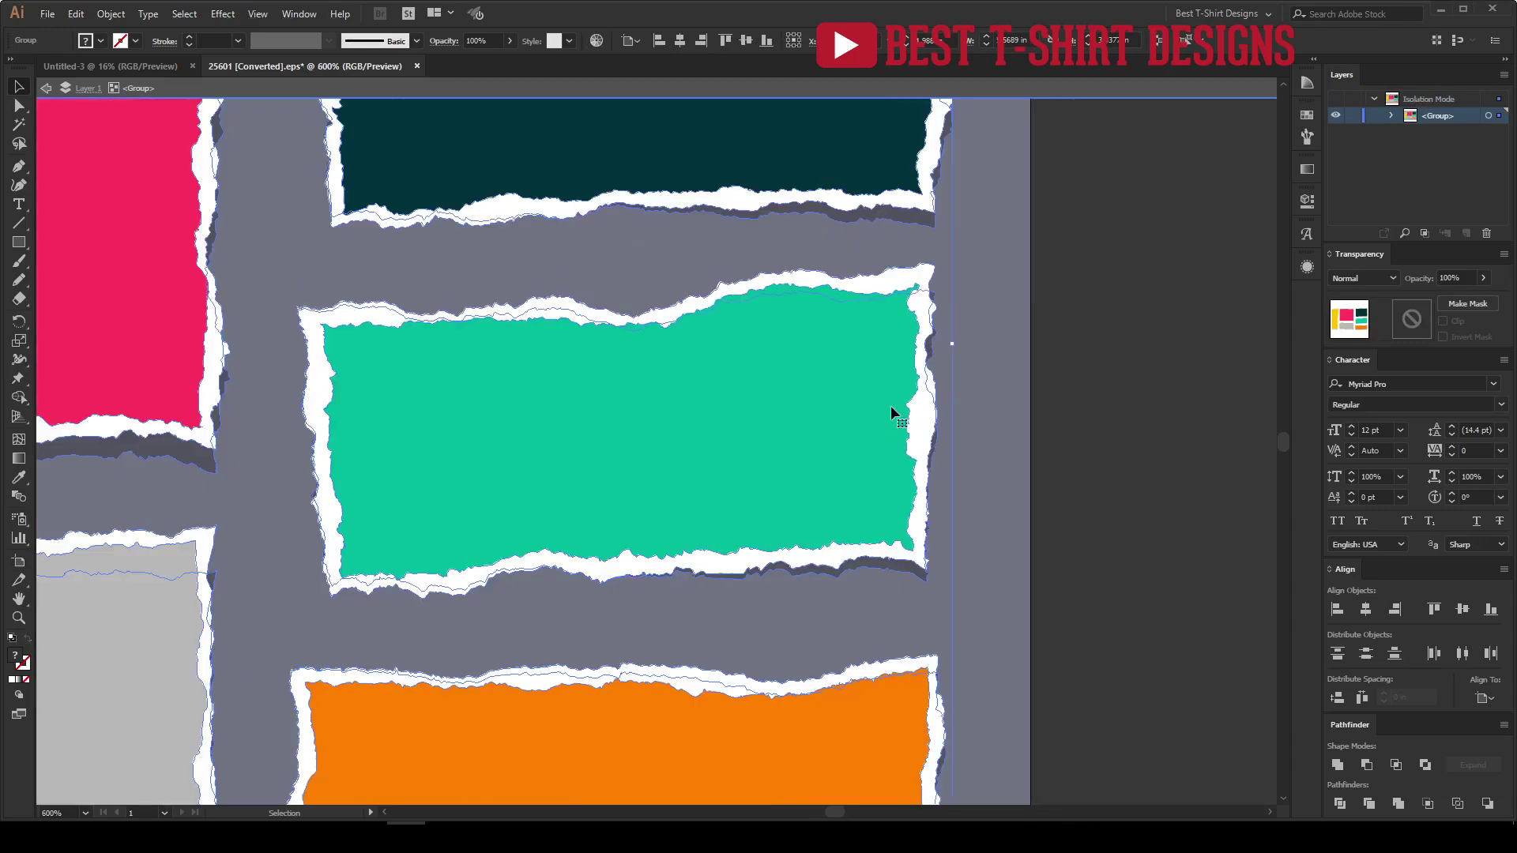
double_click(916, 418)
left_click(916, 418)
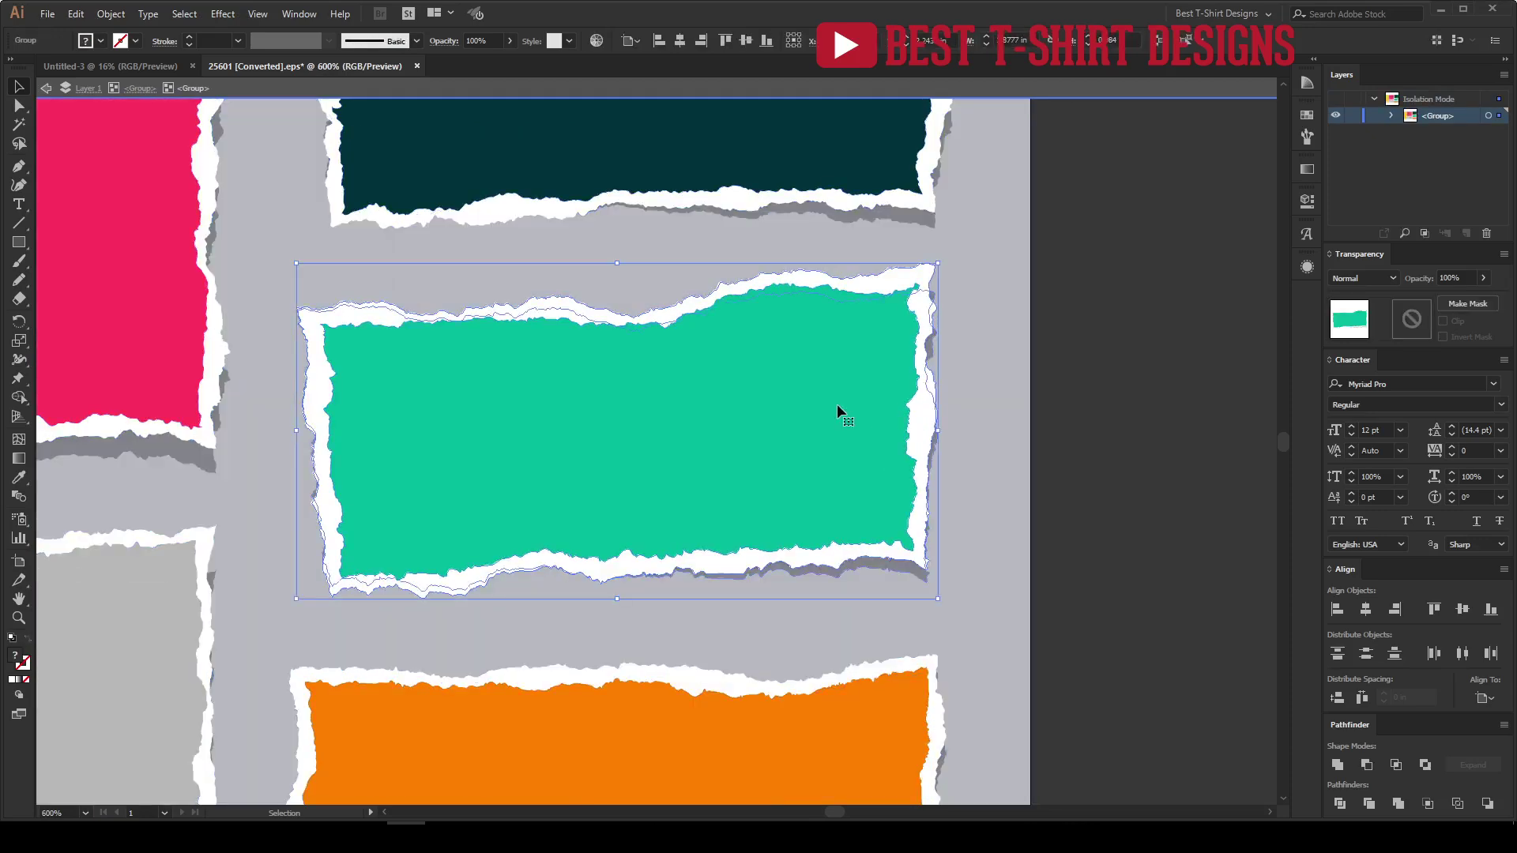
double_click(834, 403)
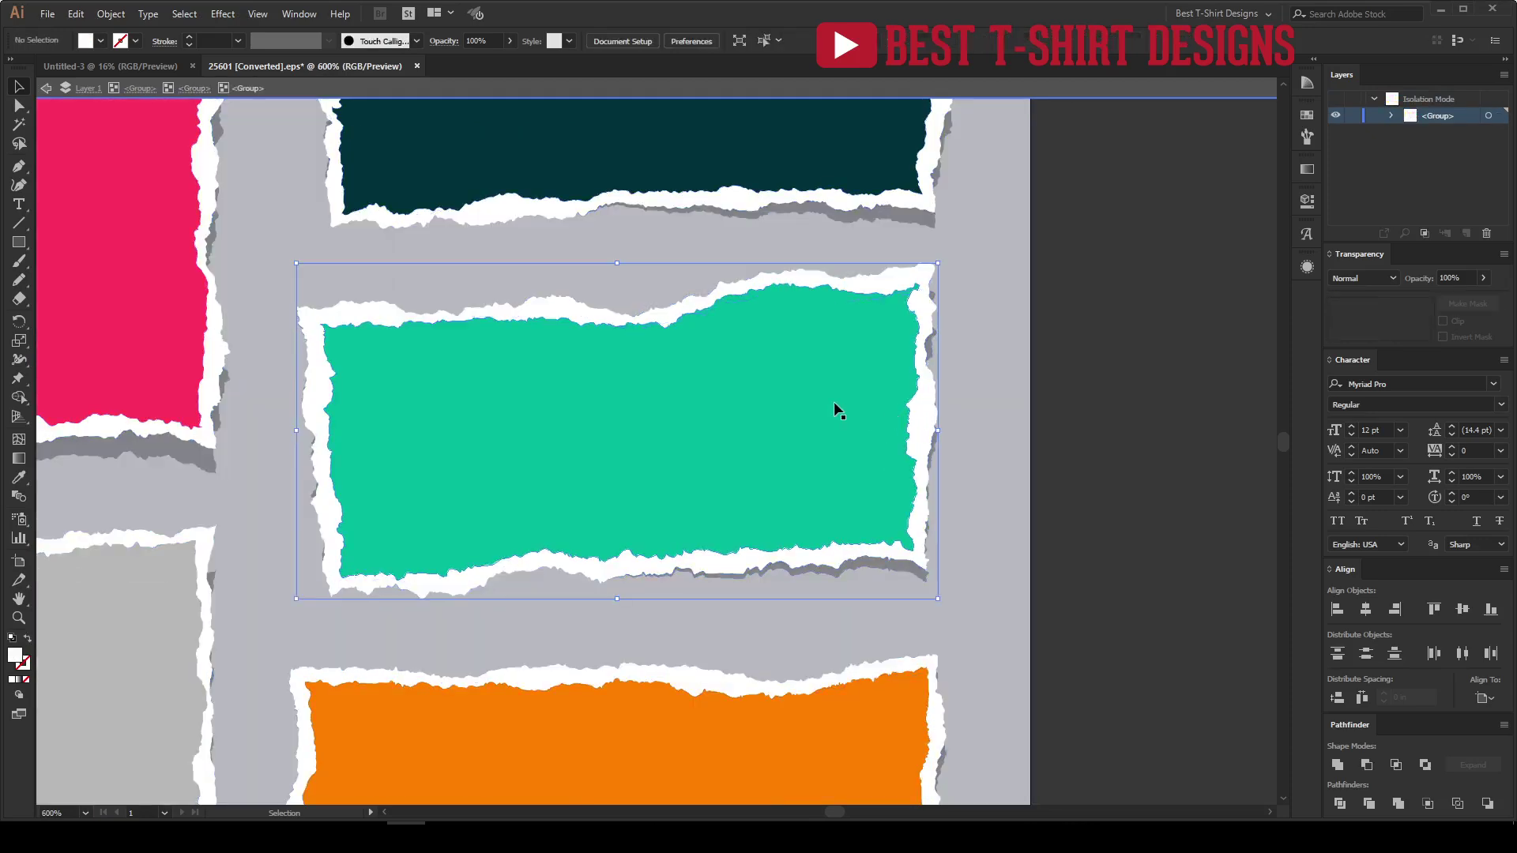
Try deleting the green shape from the isolated torn paper, then undo the deletion.
left_click(834, 403)
key("Delete")
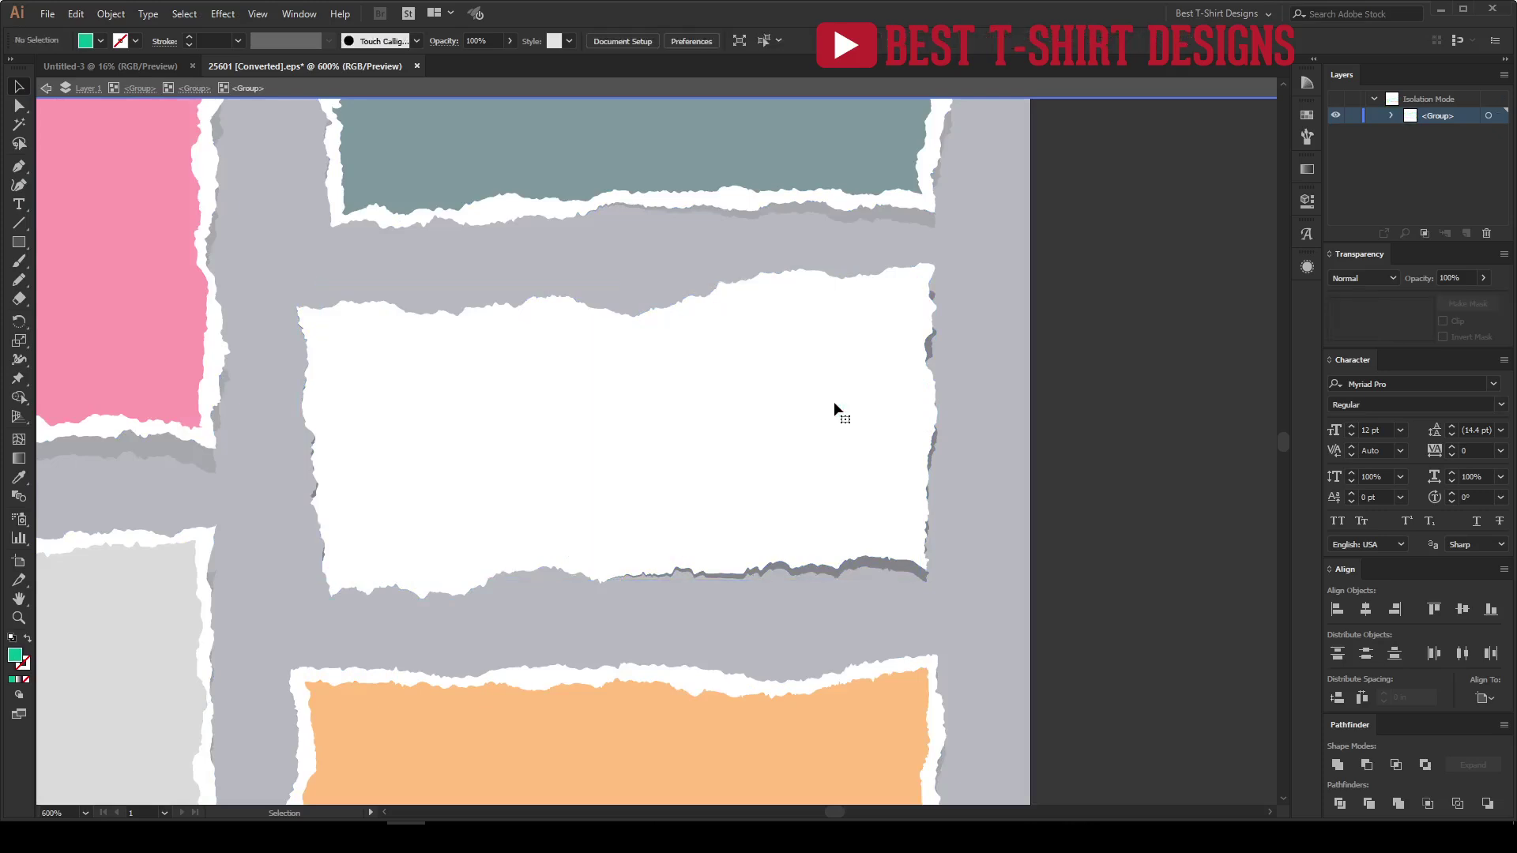
left_click(831, 403)
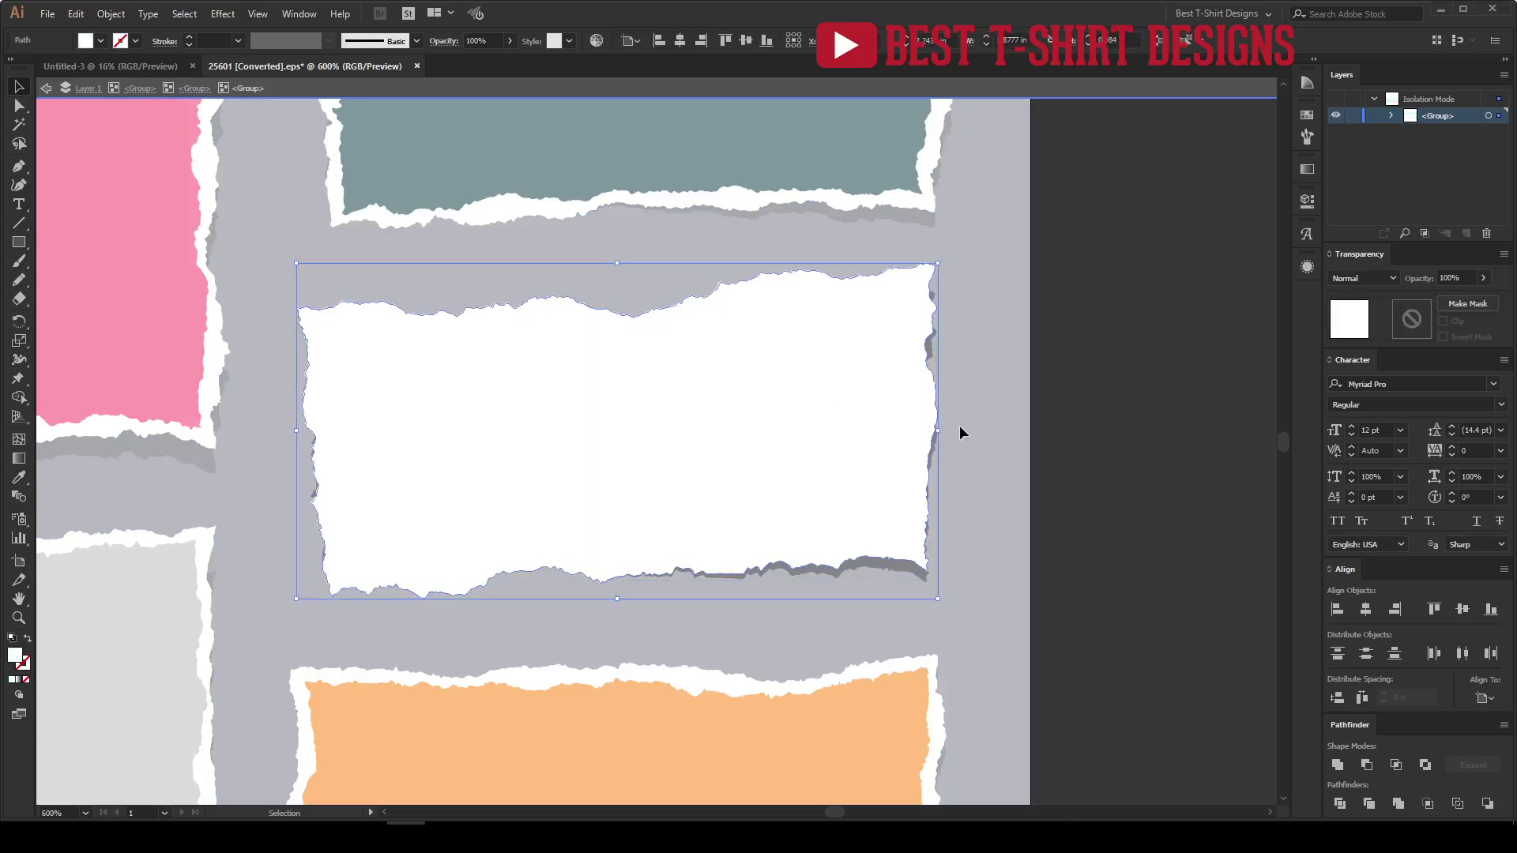
key("ctrl+z")
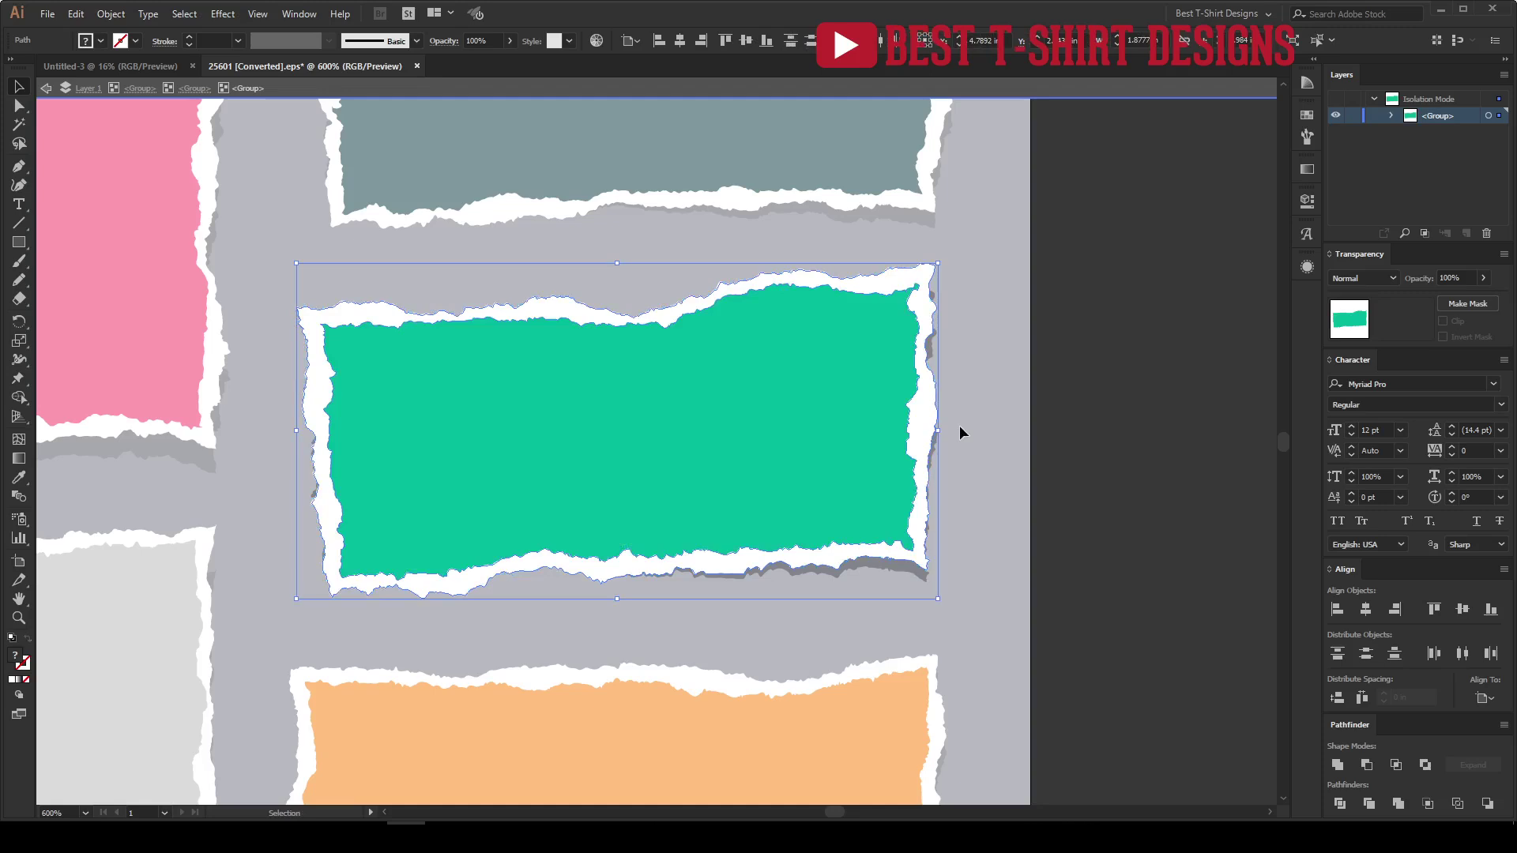
Group the green shape with its white torn backing and delete the grey shadow beneath them.
key("ctrl+g")
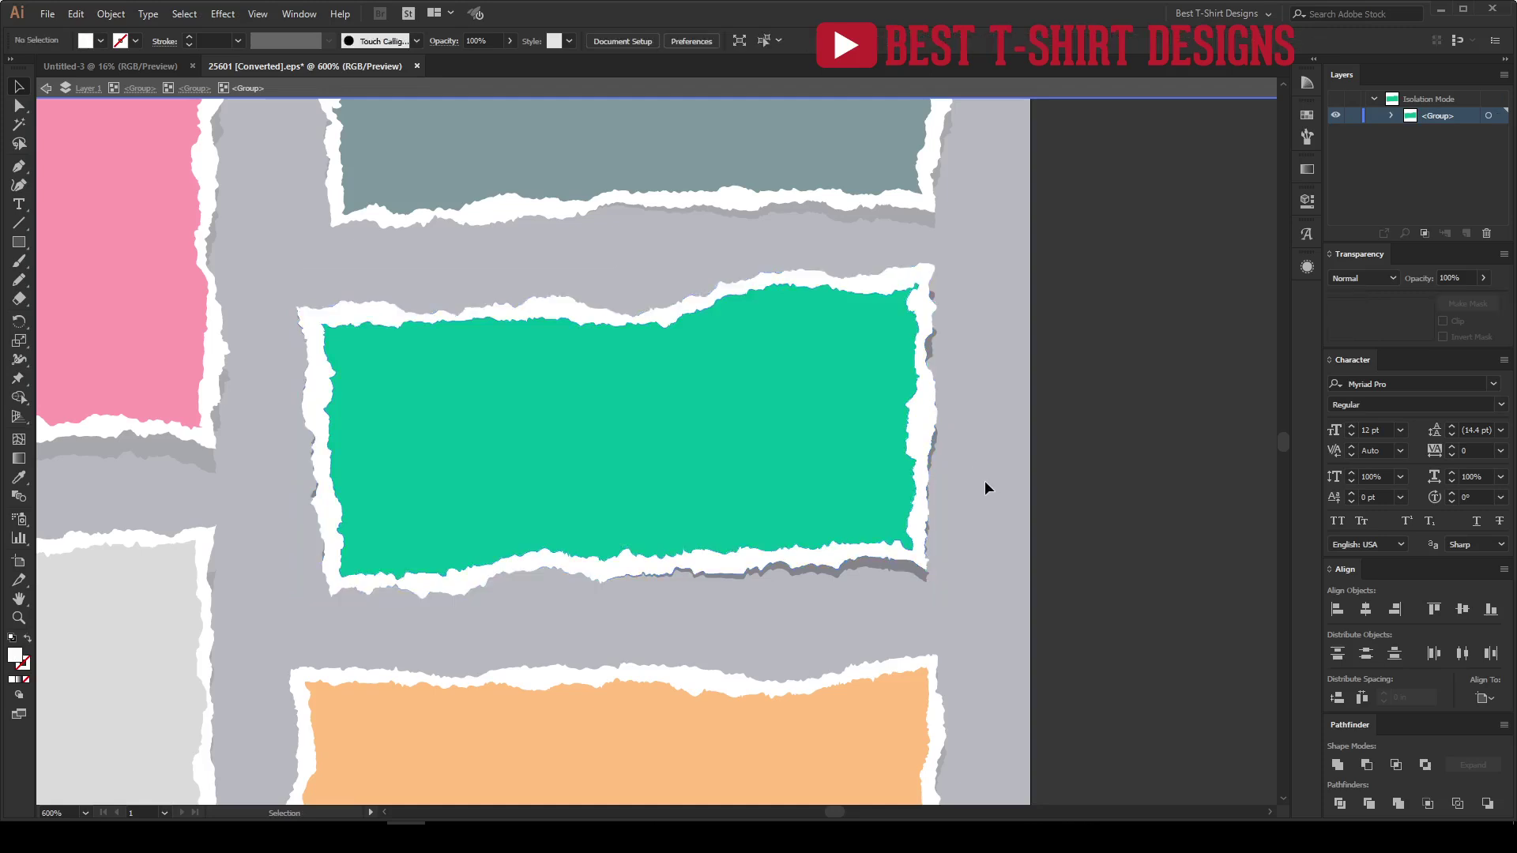
left_click_drag(904, 567, 979, 681)
key("Delete")
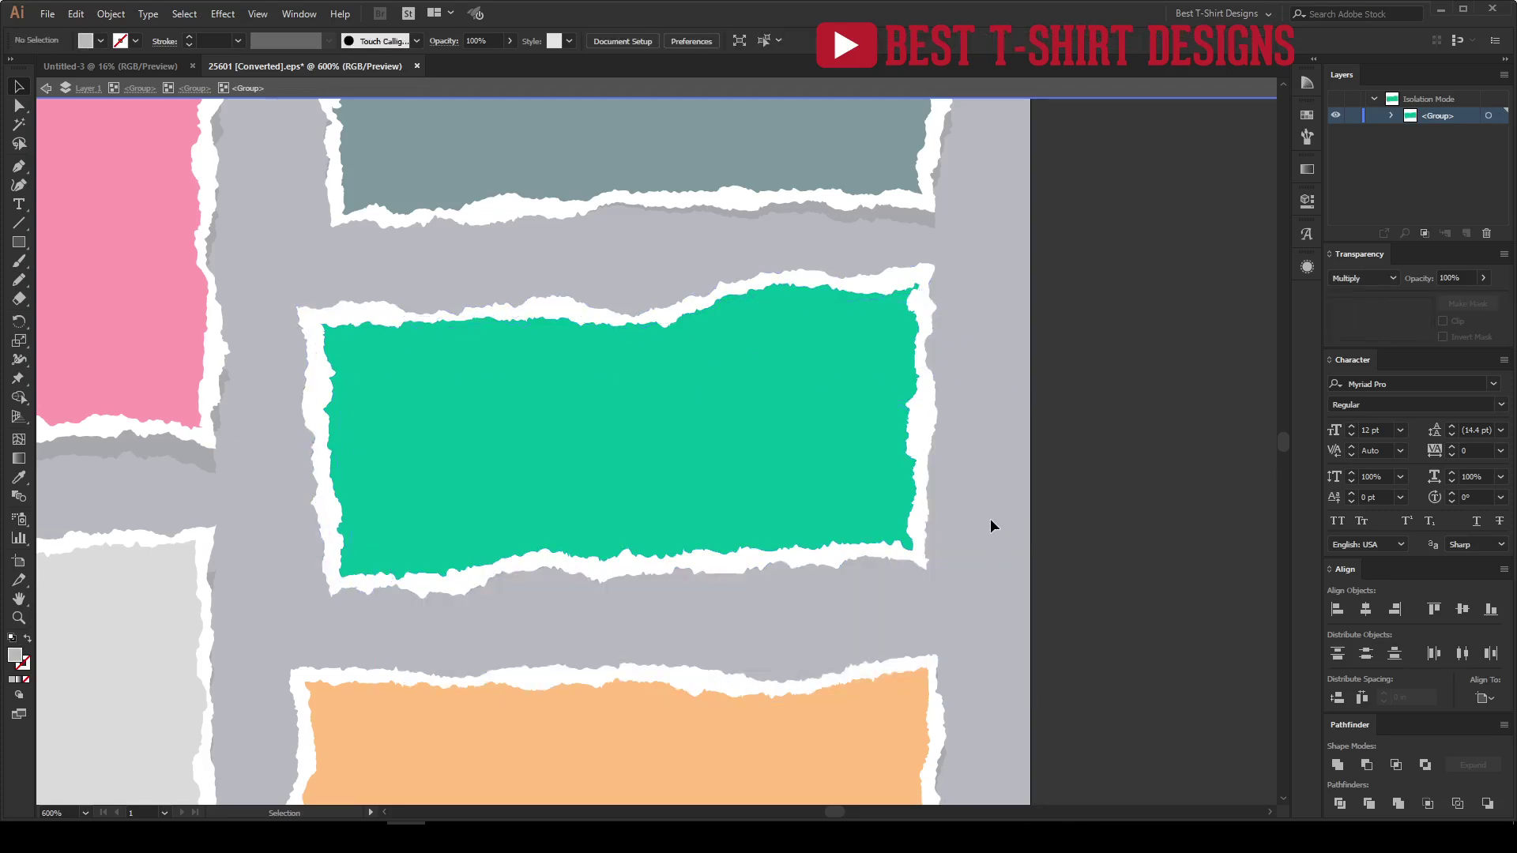
Remove the green area from the grouped paper with the Shape Builder tool, leaving only the white torn frame.
left_click(739, 410)
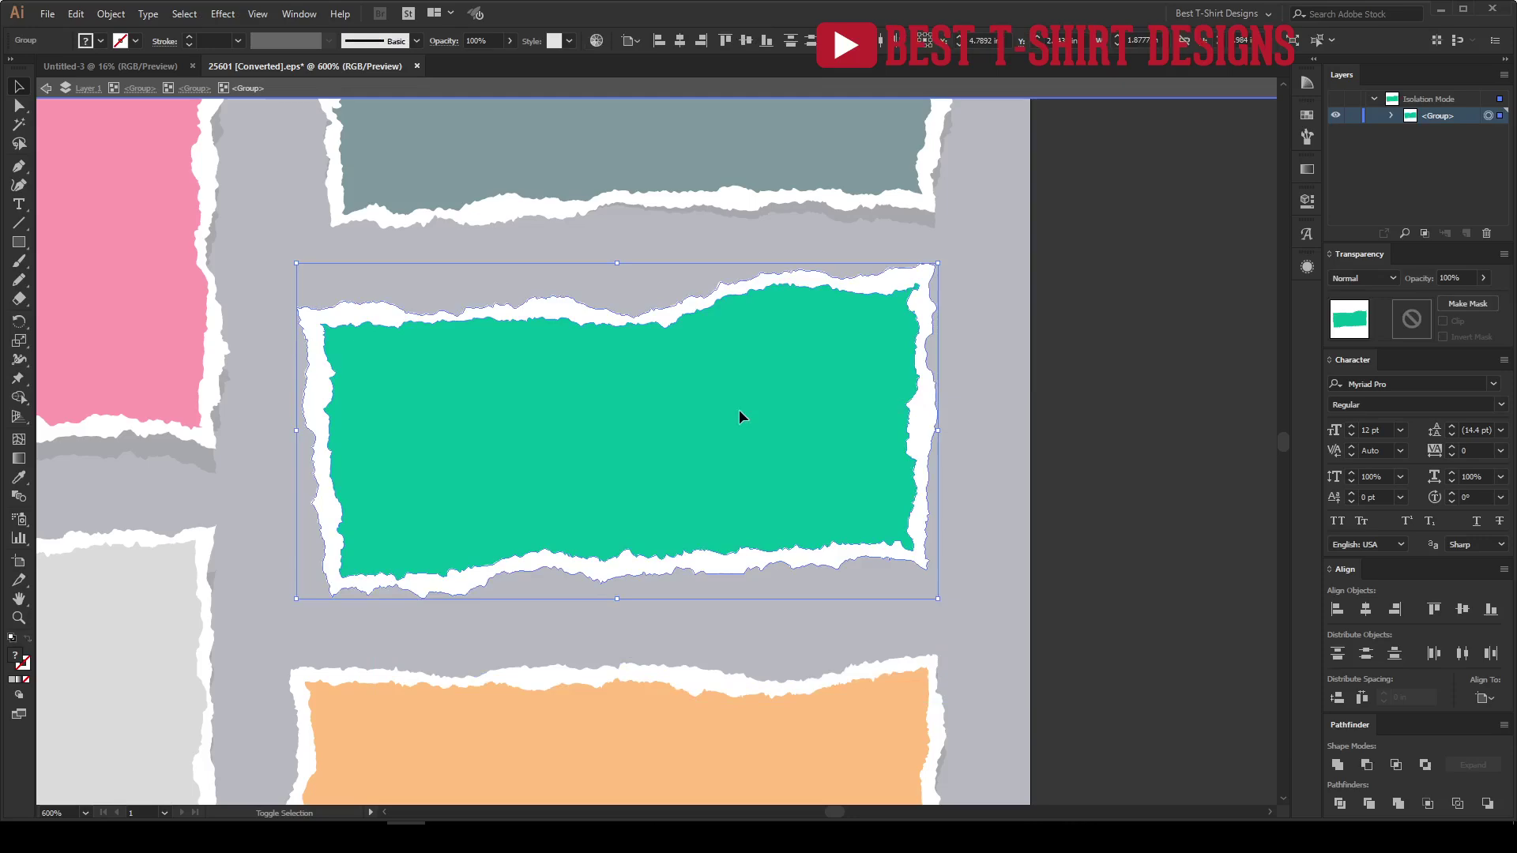
key("shift+m")
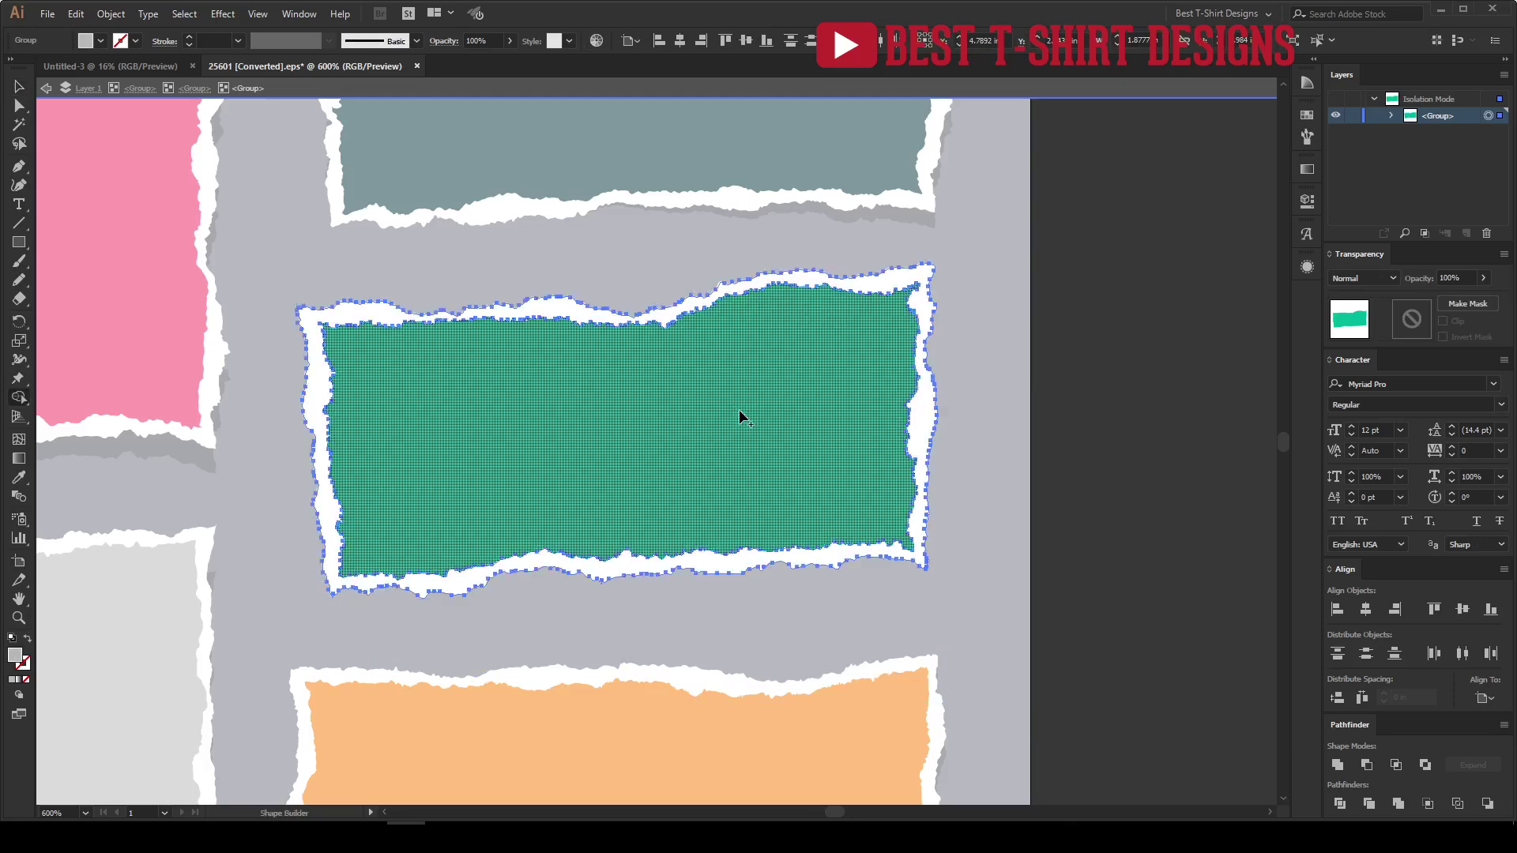
left_click(808, 437, "alt")
key("v")
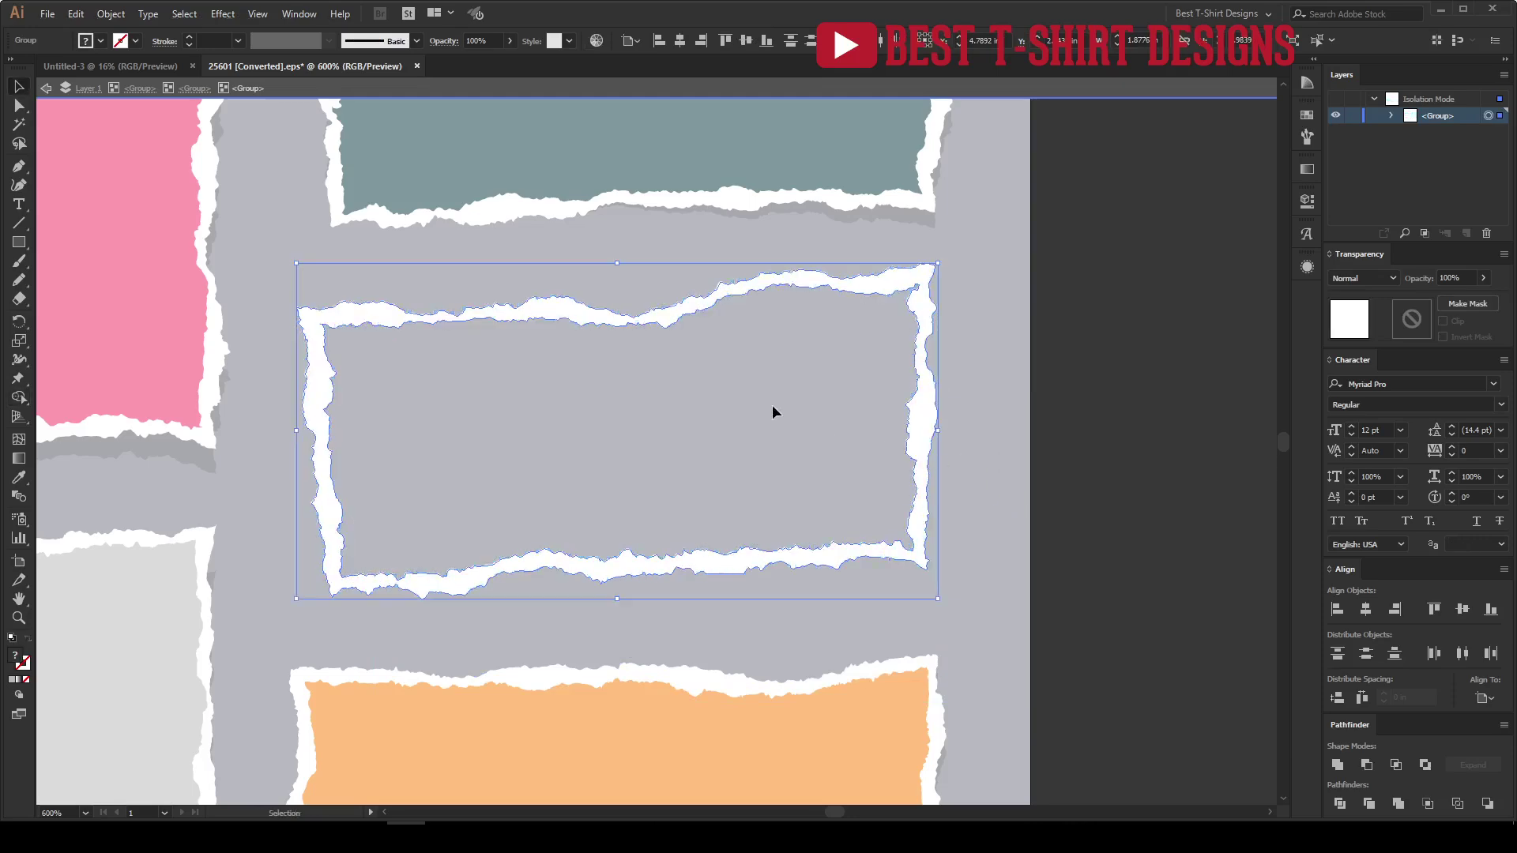
Cut the white torn frame from the vector file and paste it into the Untitled-3 document.
left_click(595, 331)
left_click(579, 315)
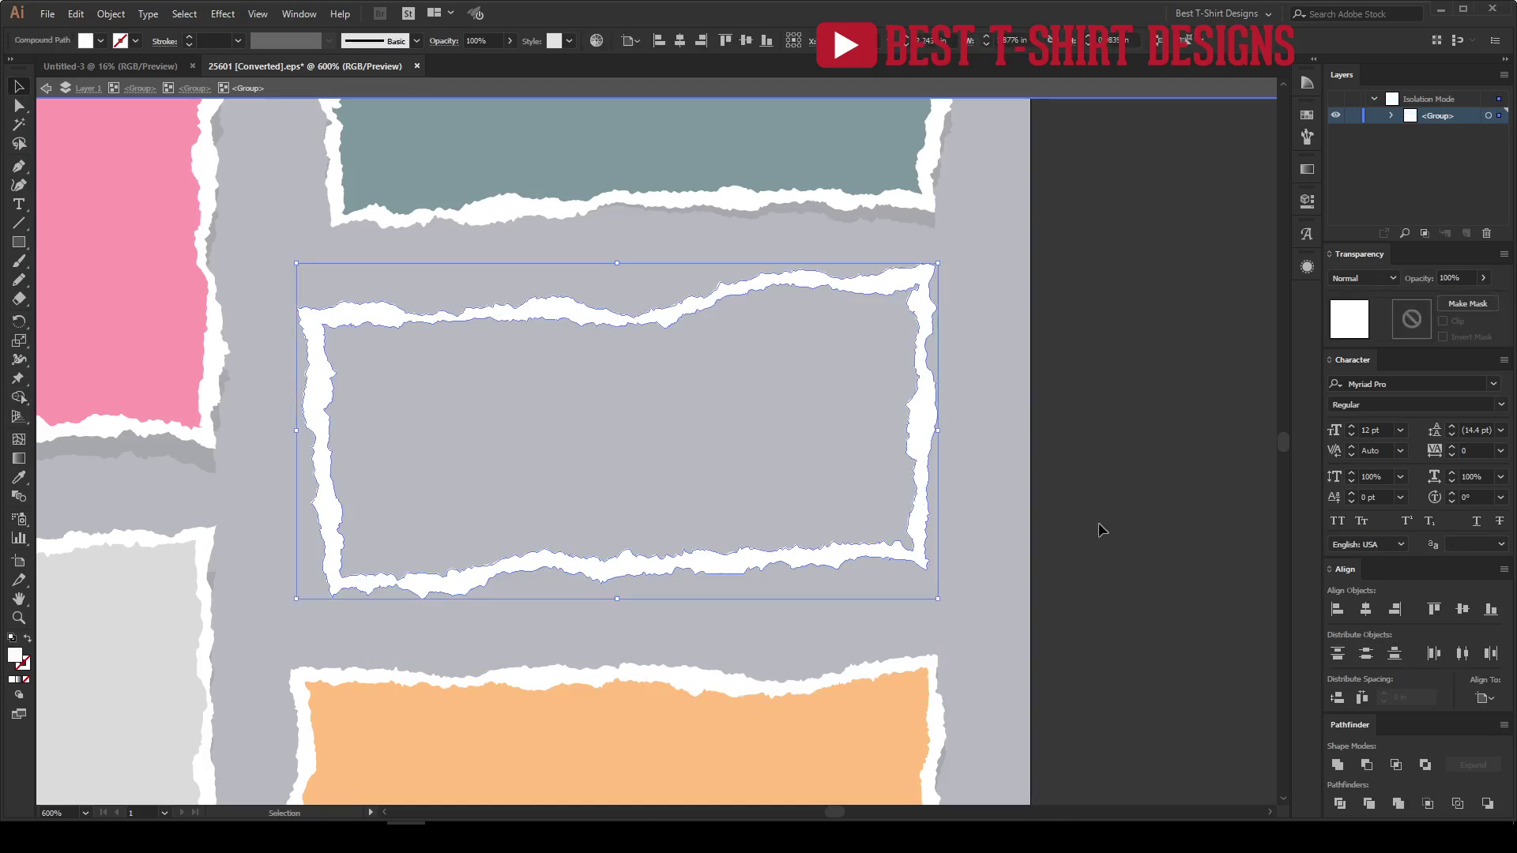
key("Delete")
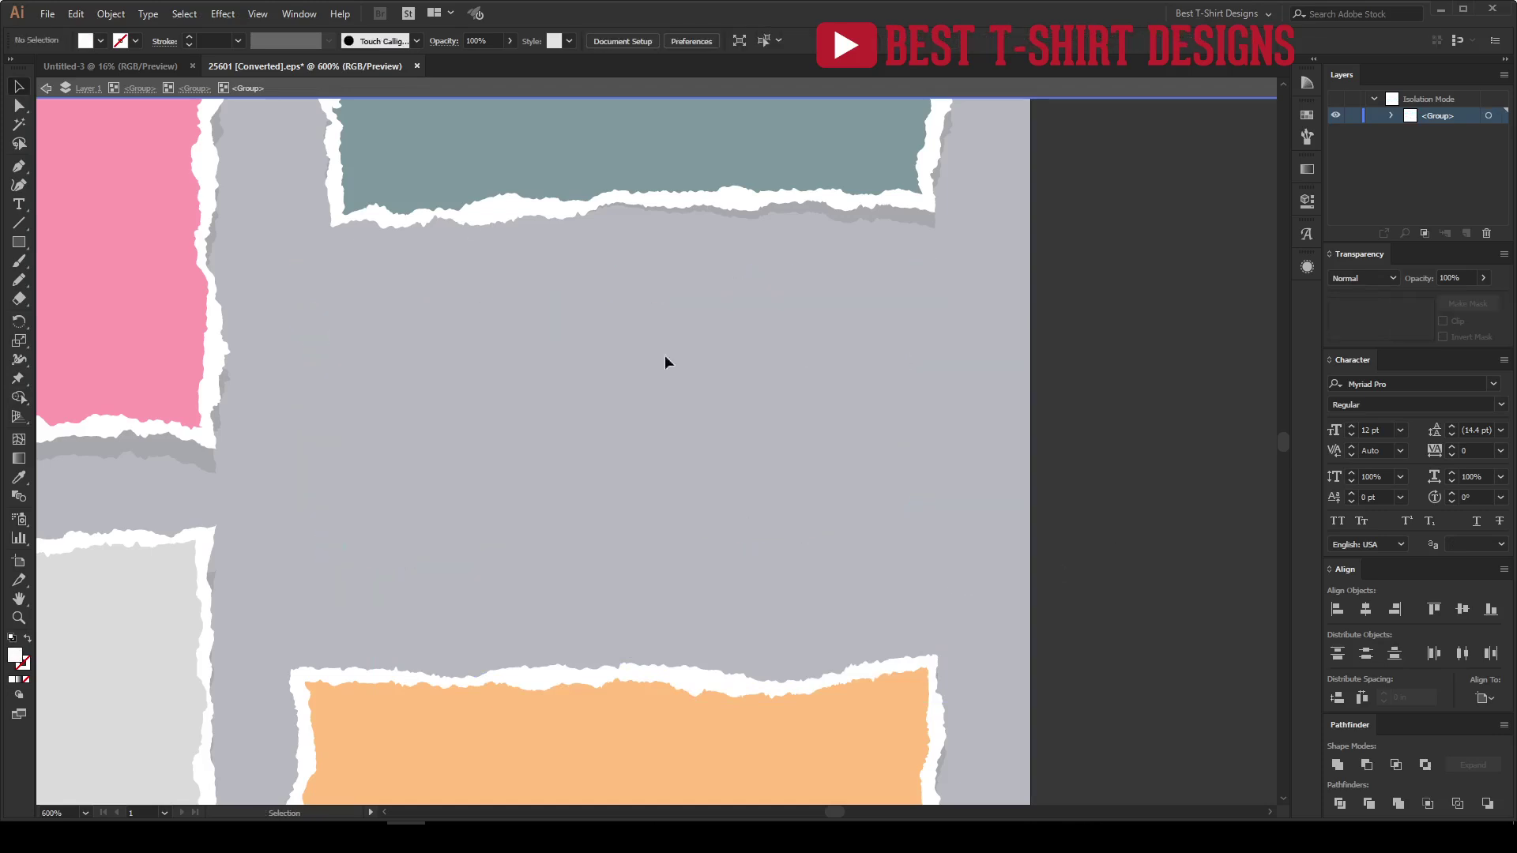
left_click(136, 68)
key("ctrl+v")
Enlarge the pasted torn frame to nearly the full artboard width and position it within the artboard.
left_click_drag(667, 440, 925, 505)
left_click_drag(807, 545, 938, 535)
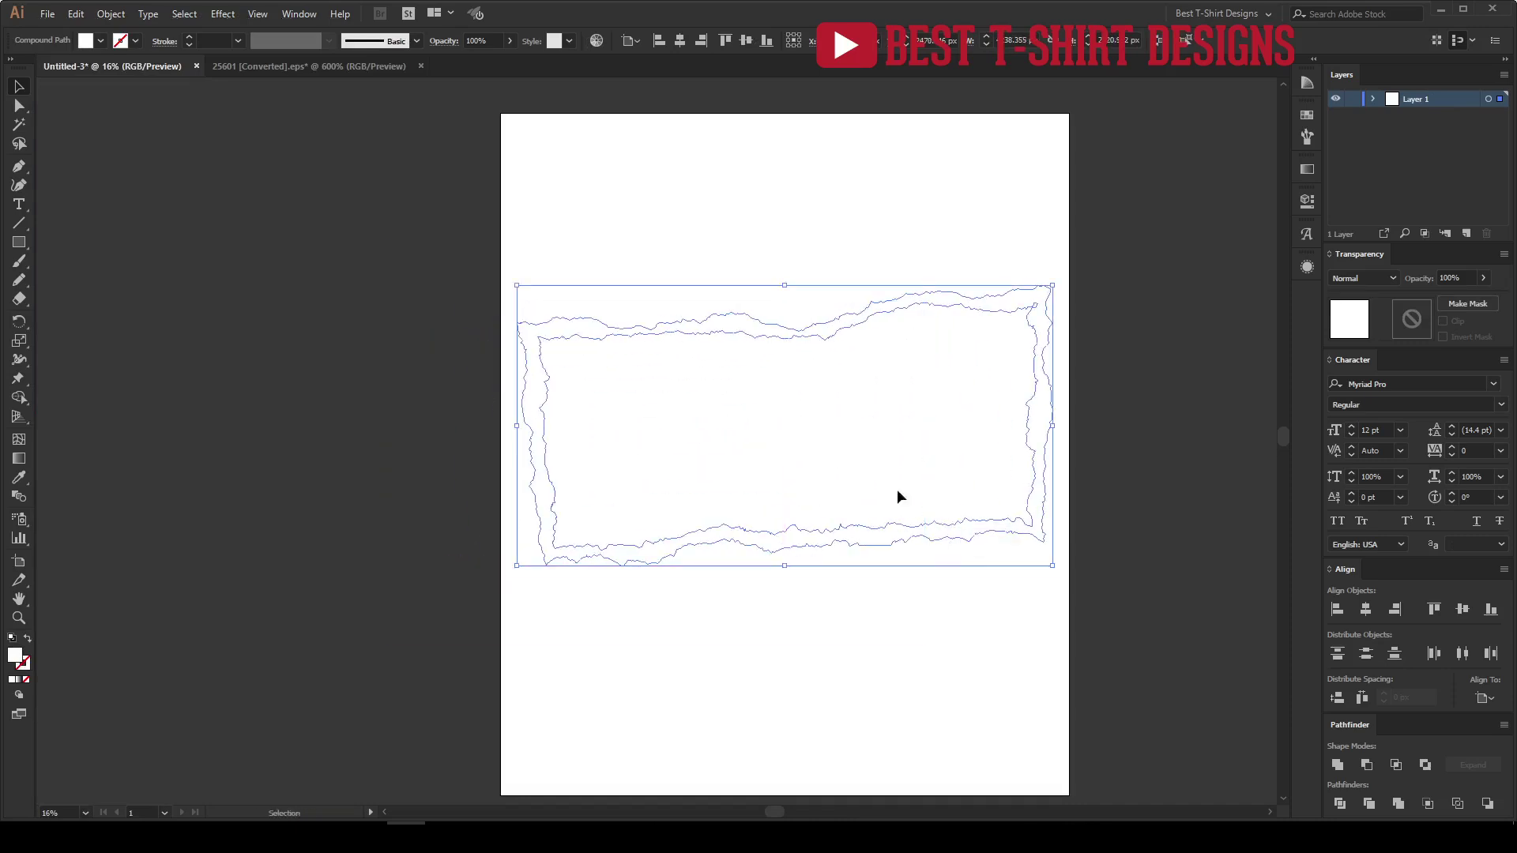
left_click_drag(828, 452, 711, 400)
Export the selected torn frame as a 1x PNG asset named "torn" to D:\Exports.
right_click(778, 483)
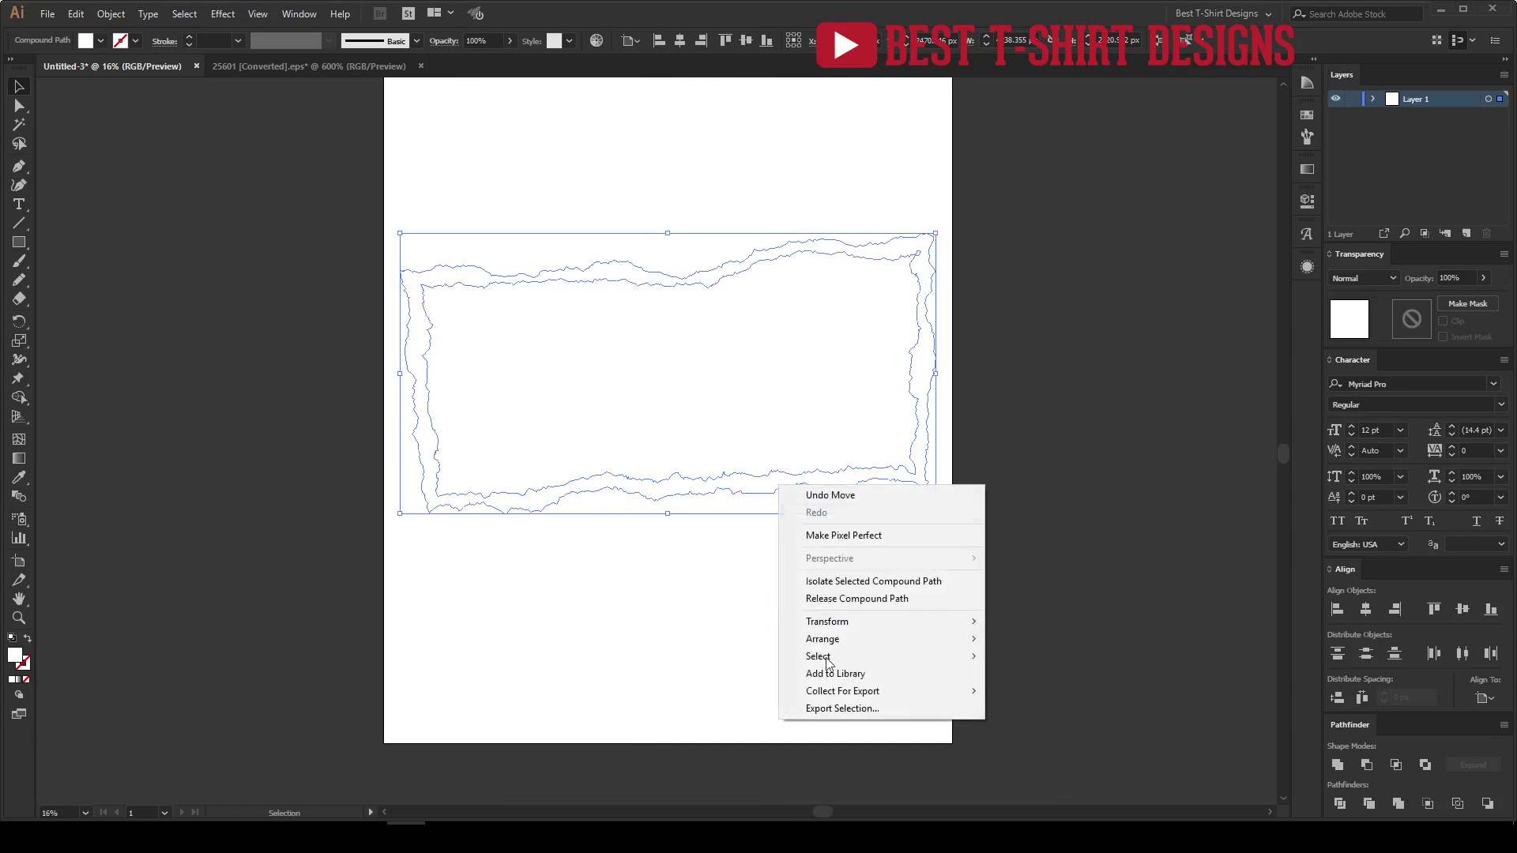
left_click(842, 708)
double_click(473, 334)
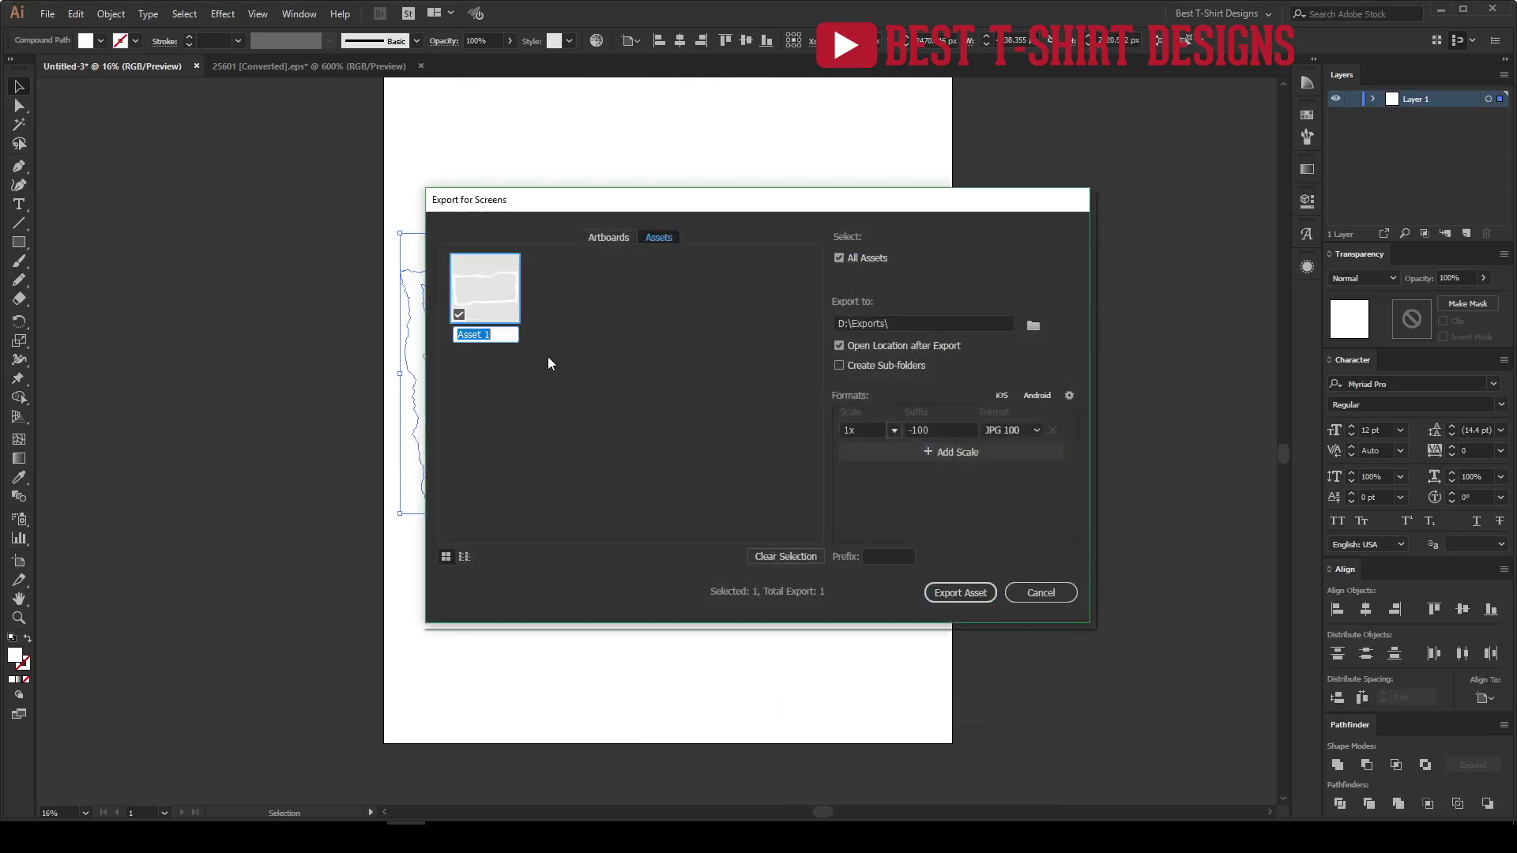
type("torn")
key("Return")
left_click(1012, 430)
left_click(1013, 444)
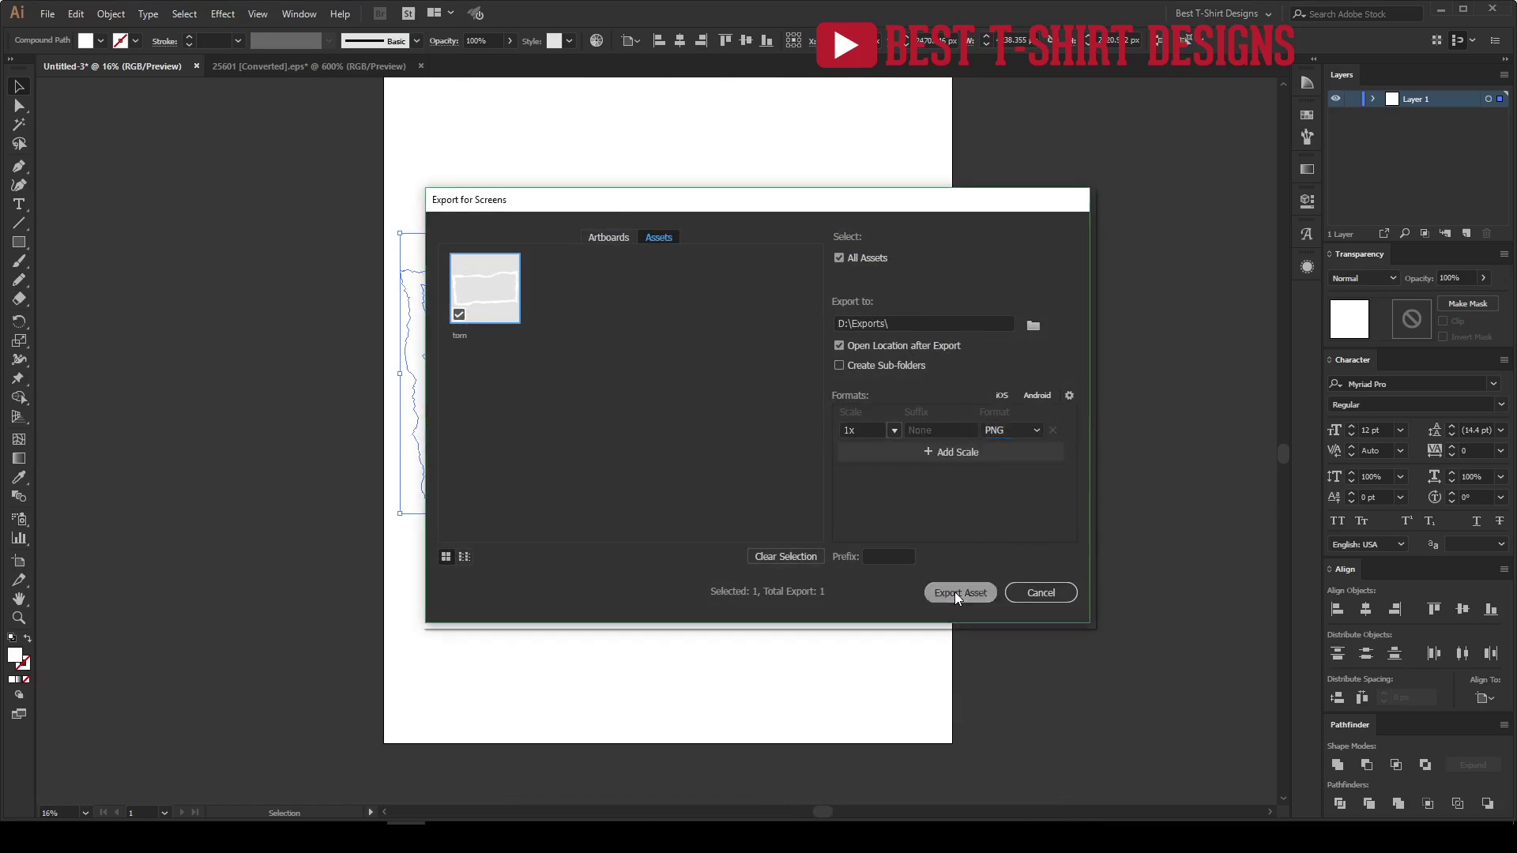
left_click(954, 590)
left_click(858, 460)
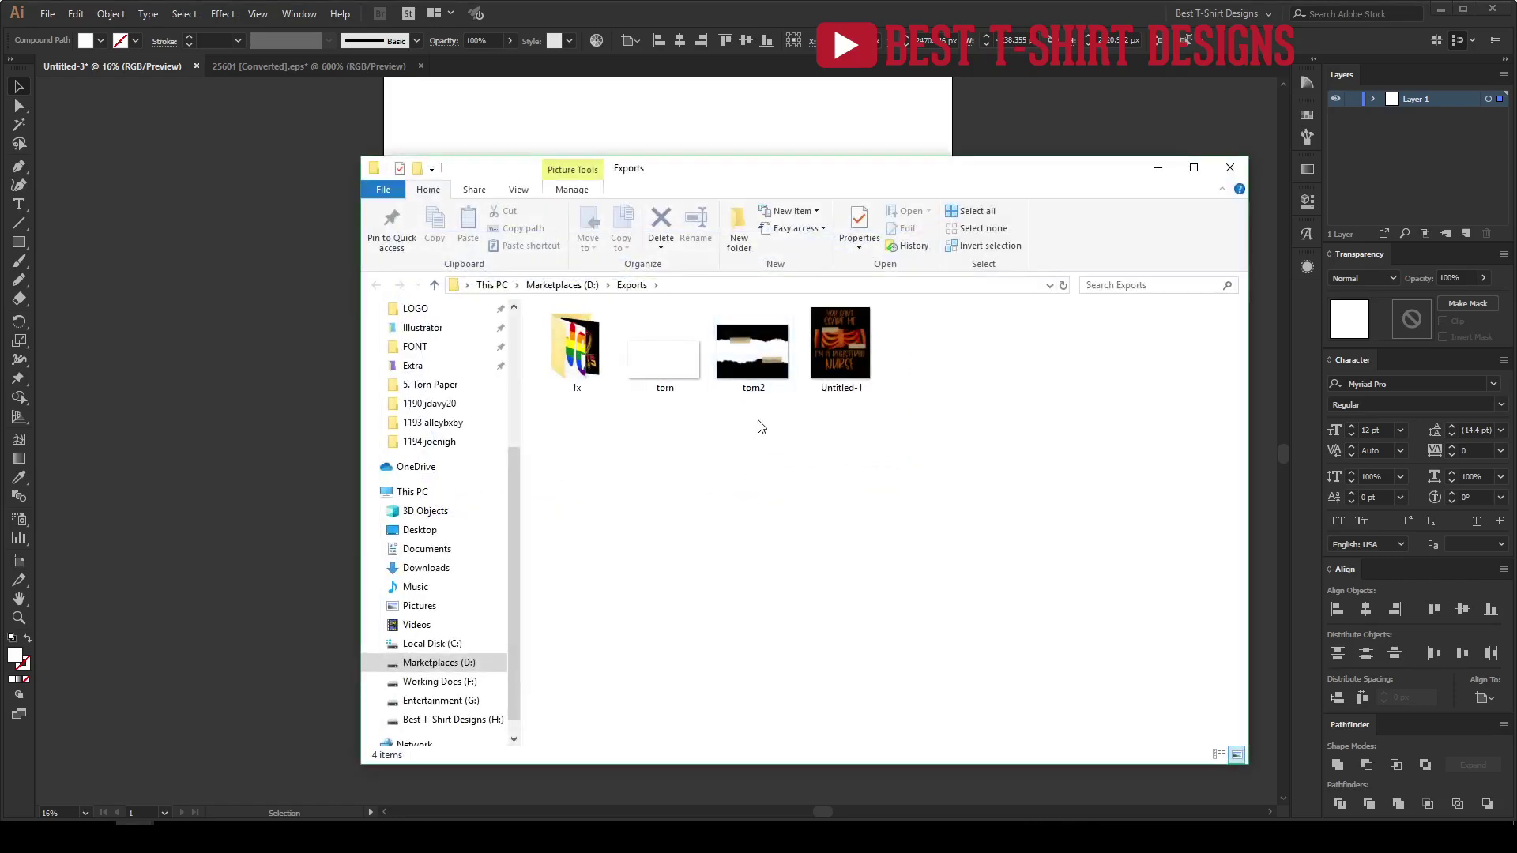
Delete the torn2 and Untitled-1 files from the Exports folder and close the folder window.
left_click_drag(880, 450, 751, 364)
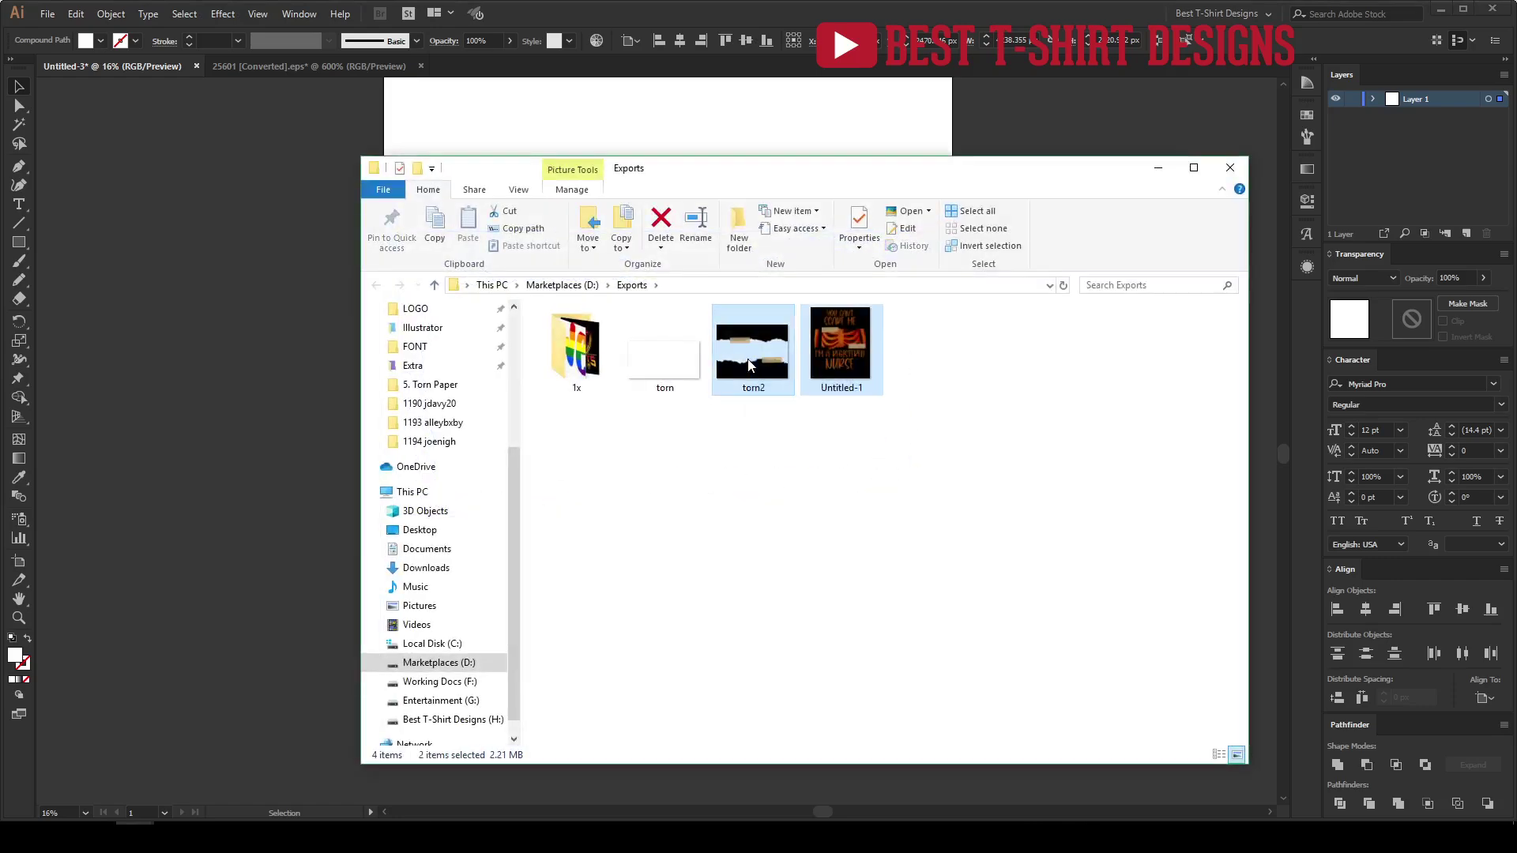
key("Delete")
left_click(1220, 172)
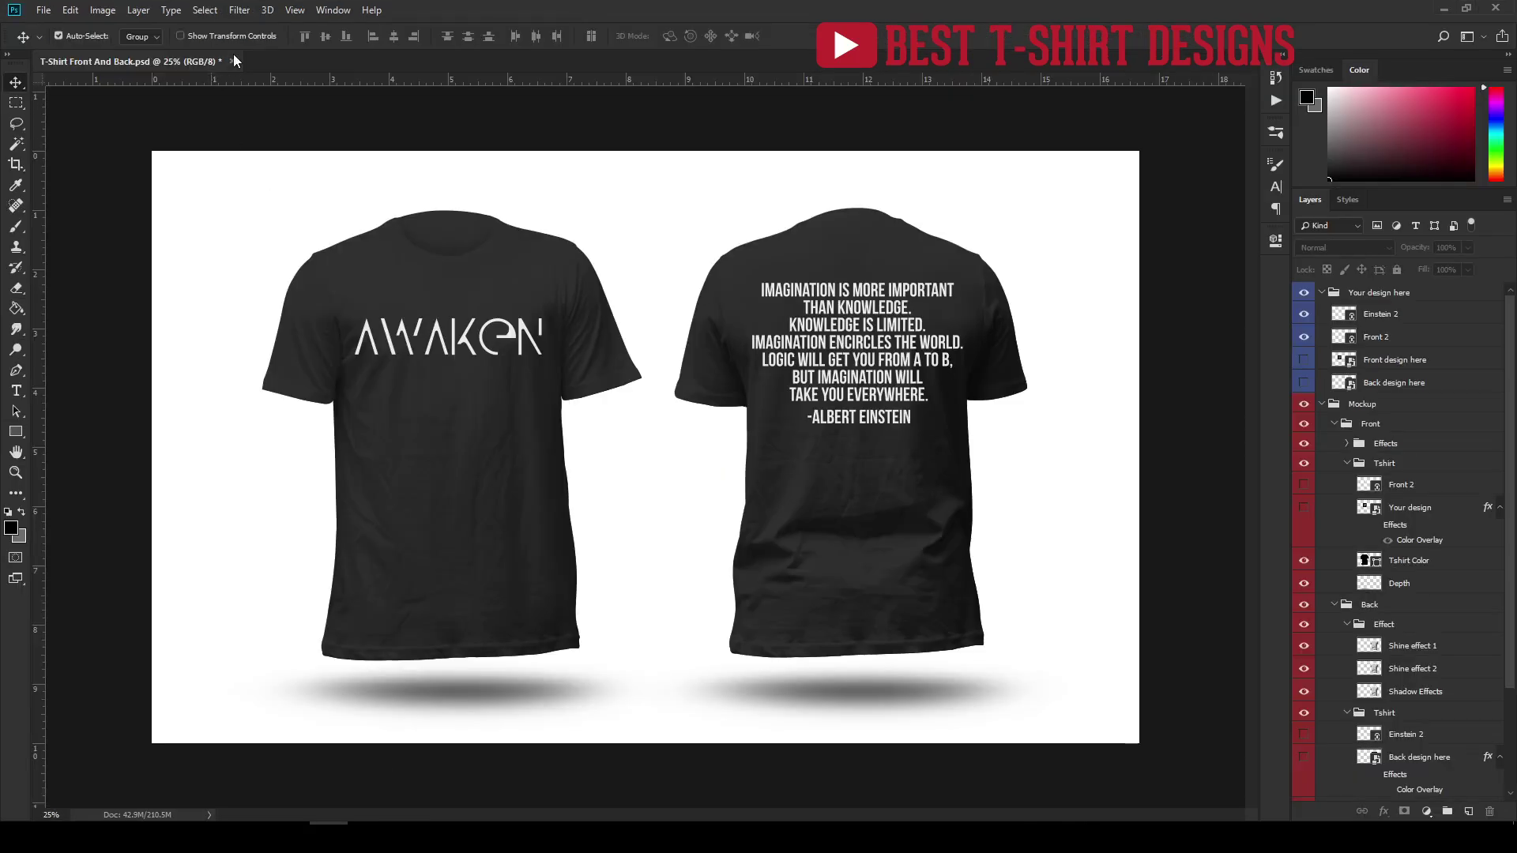
In Photoshop, close the T-shirt mockup and create a 4500 x 5400 px RGB document at 300 ppi with a white background.
key("ctrl+w")
left_click(765, 309)
left_click(84, 264)
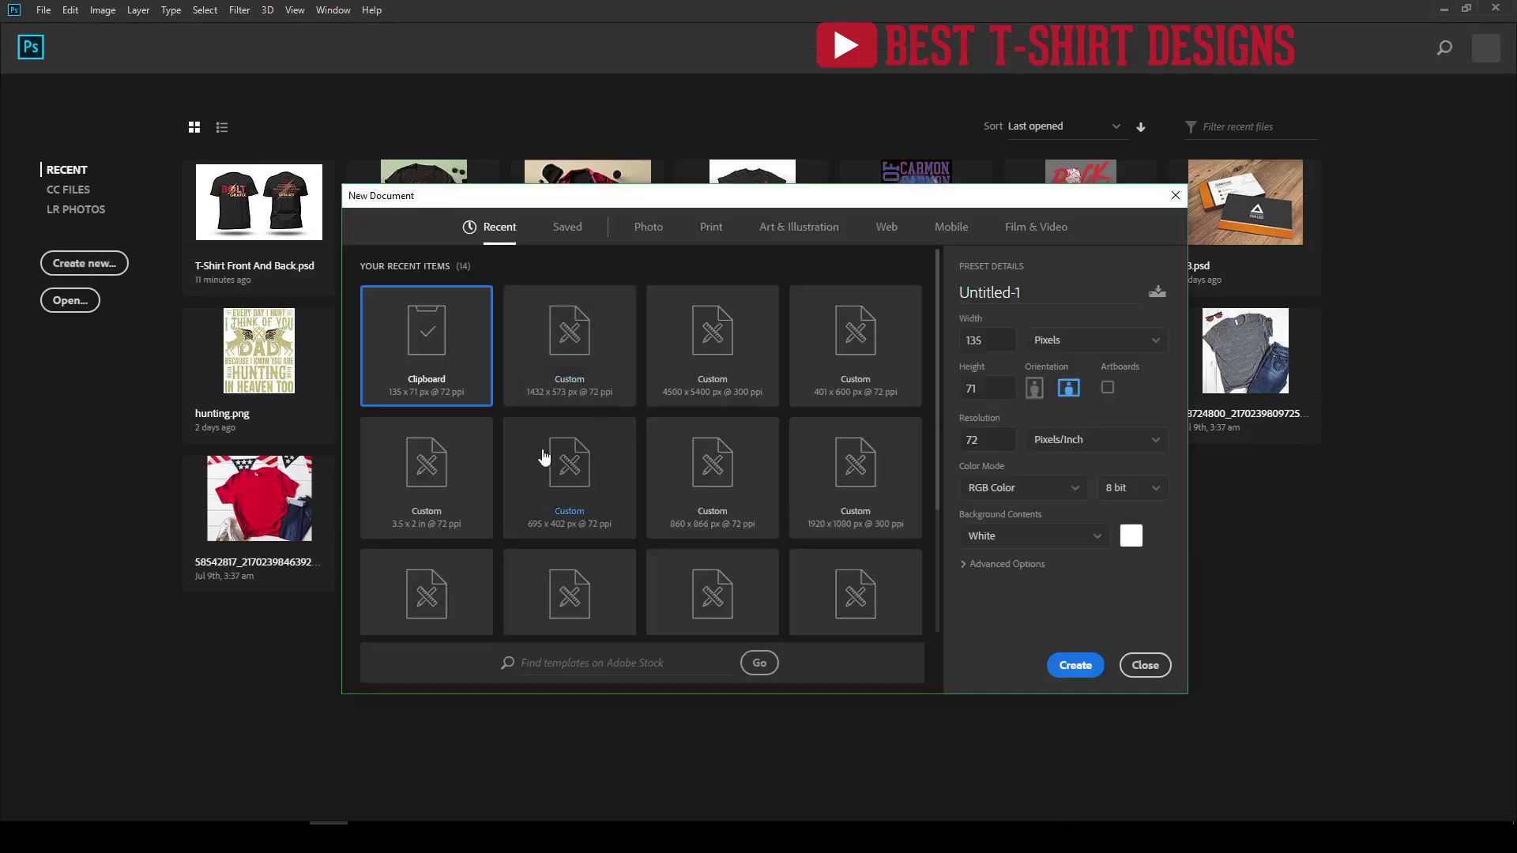
left_click(712, 389)
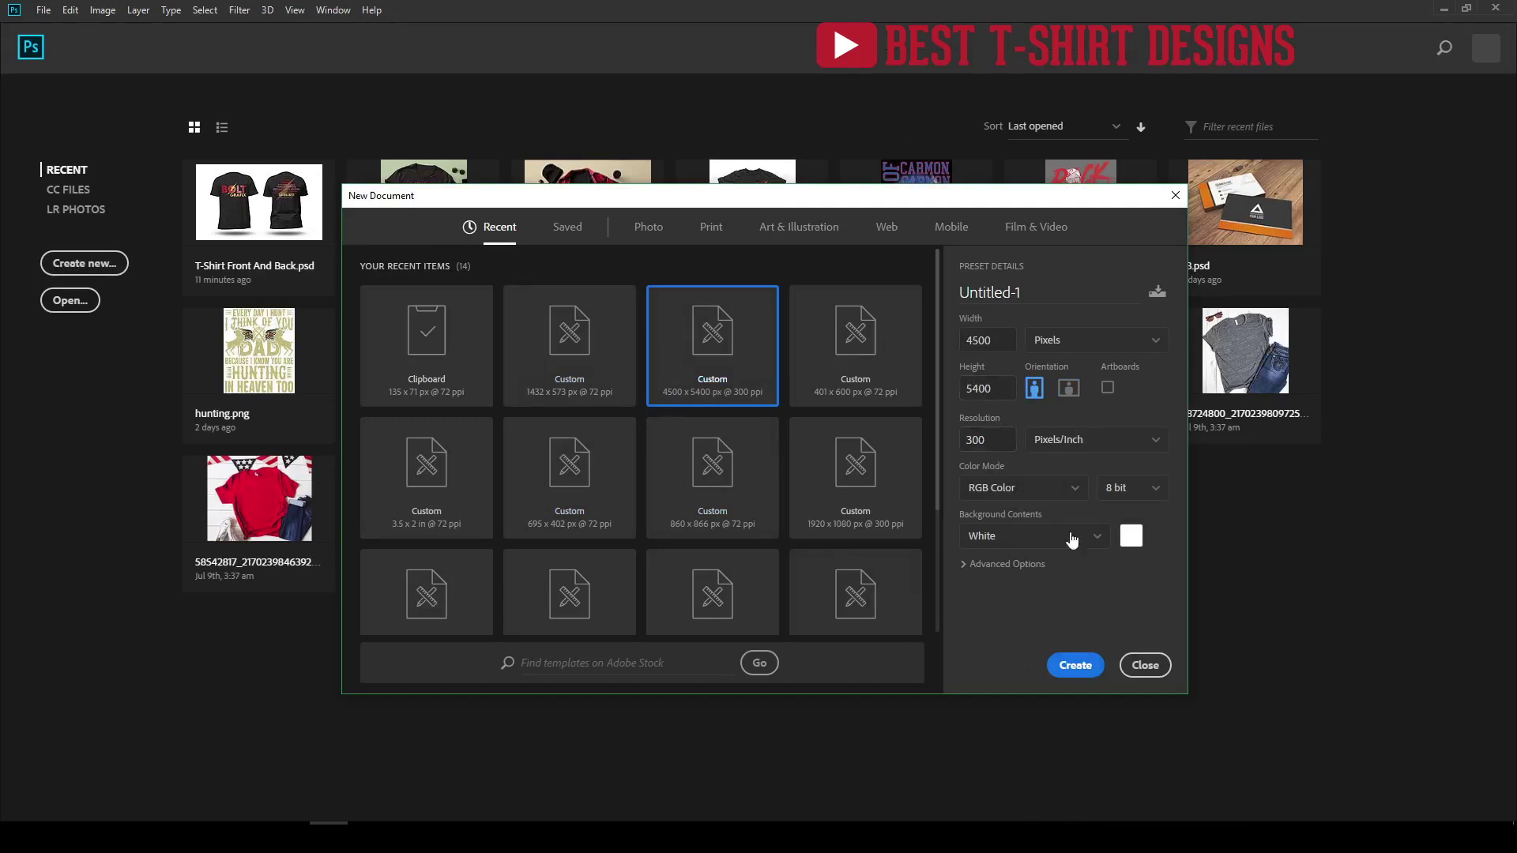
left_click(1075, 665)
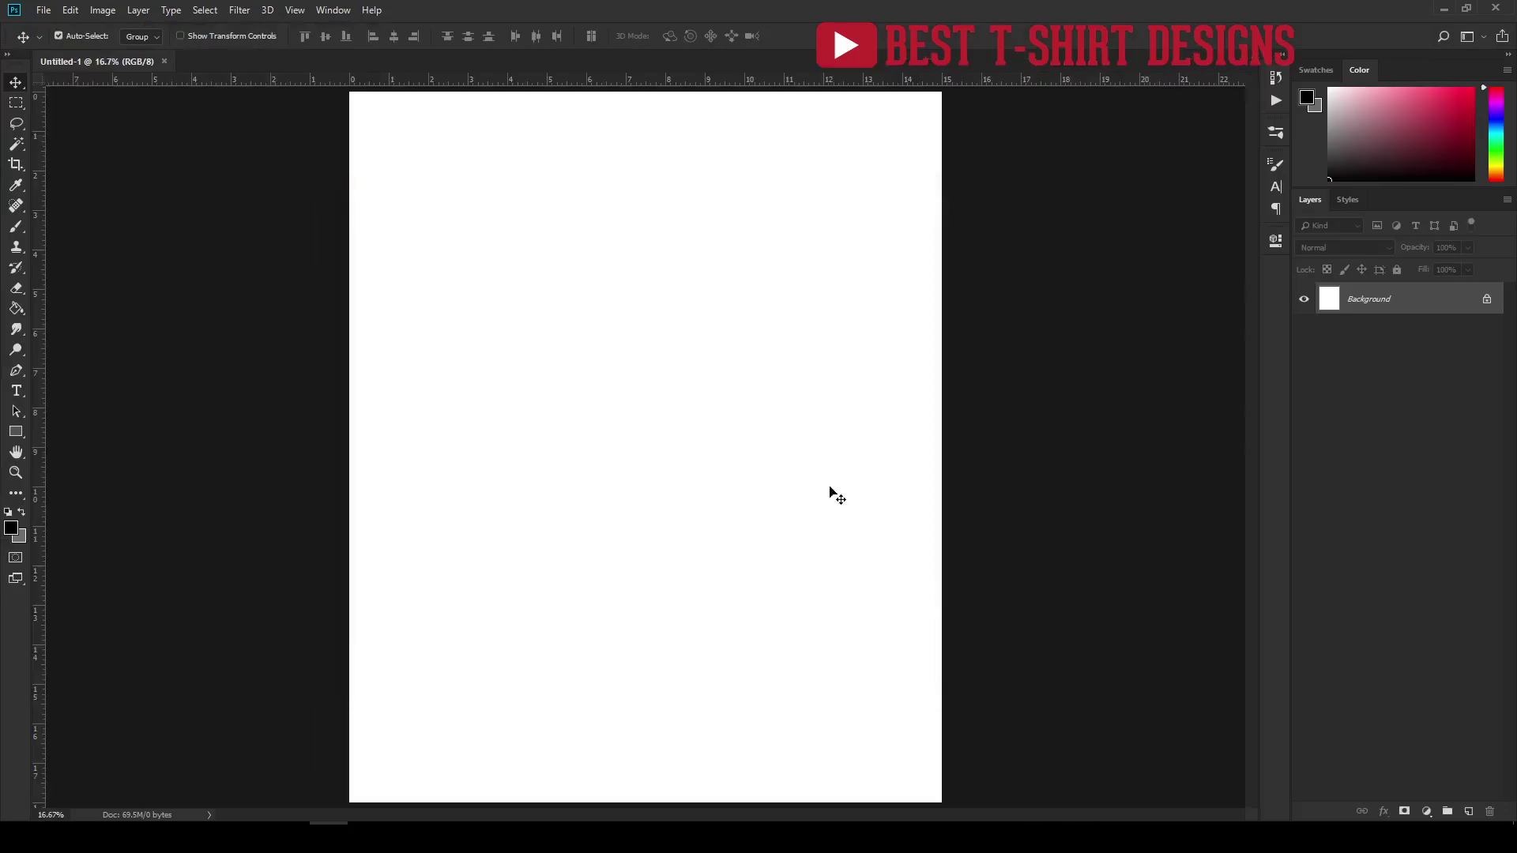
key("ctrl+minus")
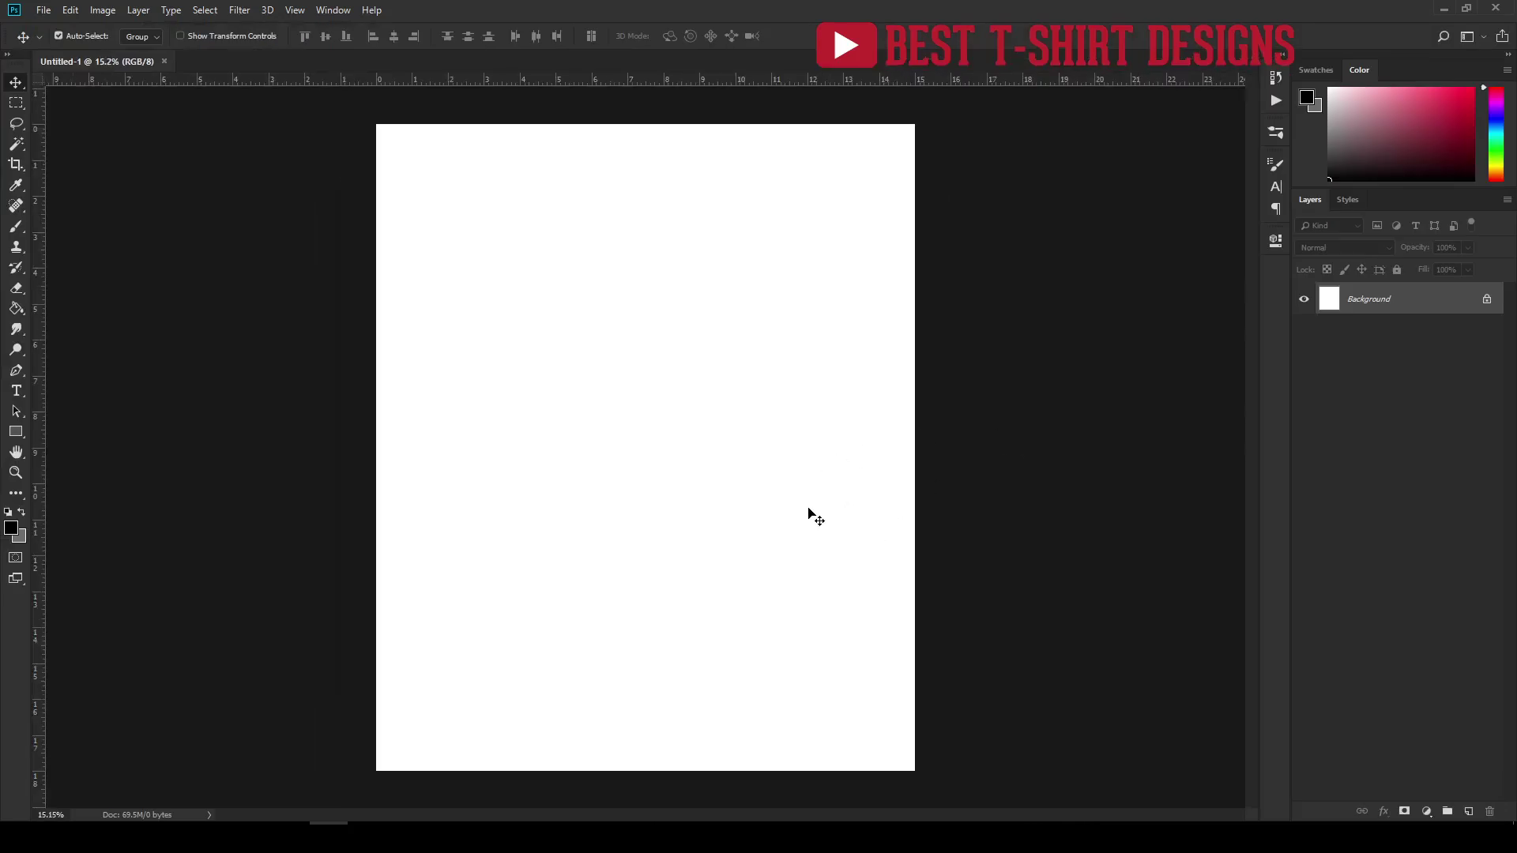
scroll(851, 518, "down", 1)
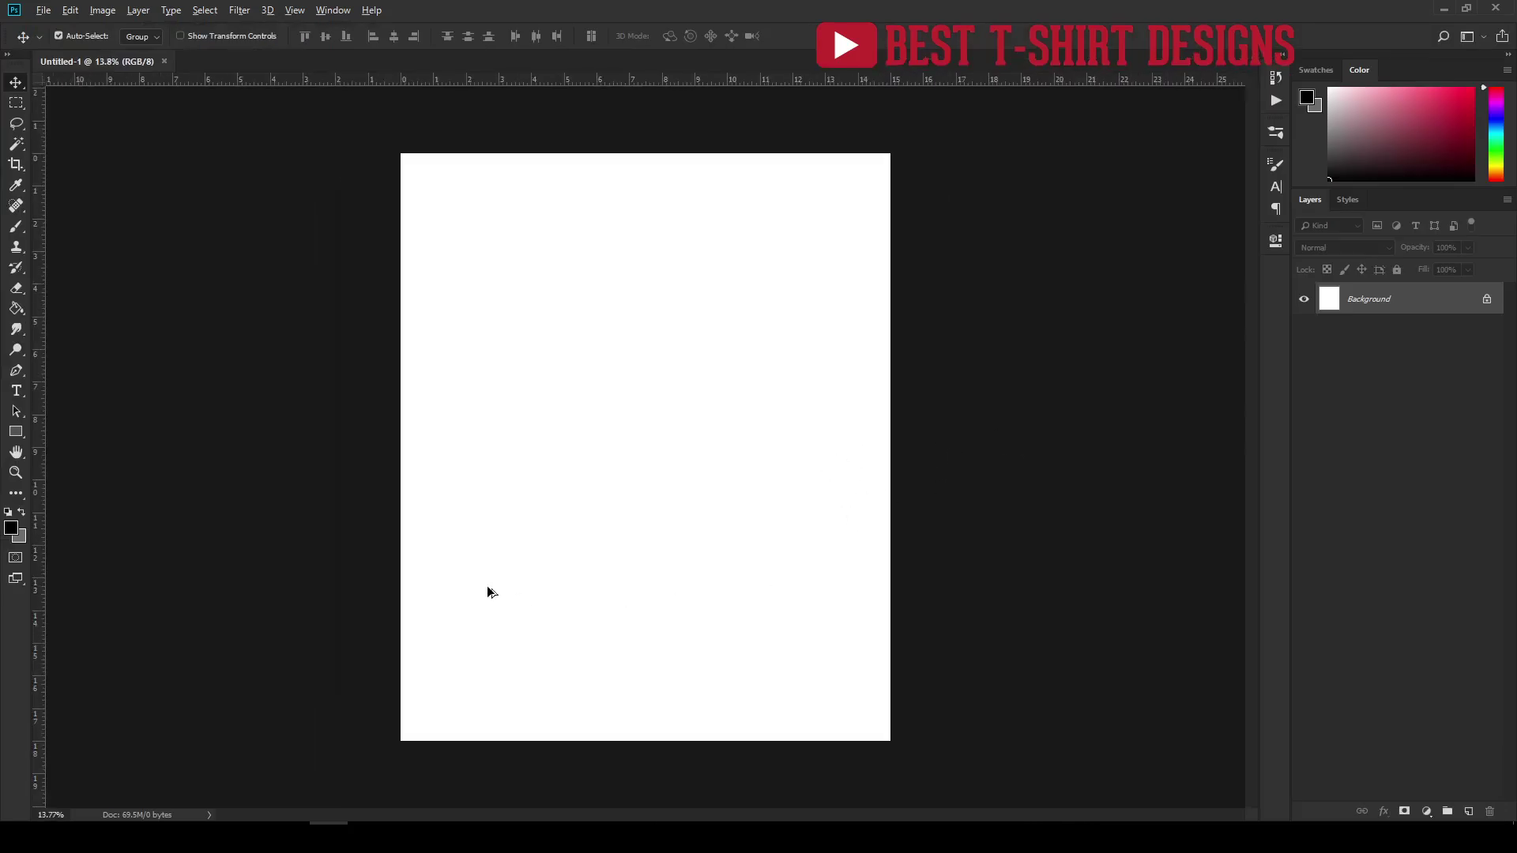
Place the torn PNG from the Exports folder as a linked file in the document and confirm its placement.
left_click(42, 11)
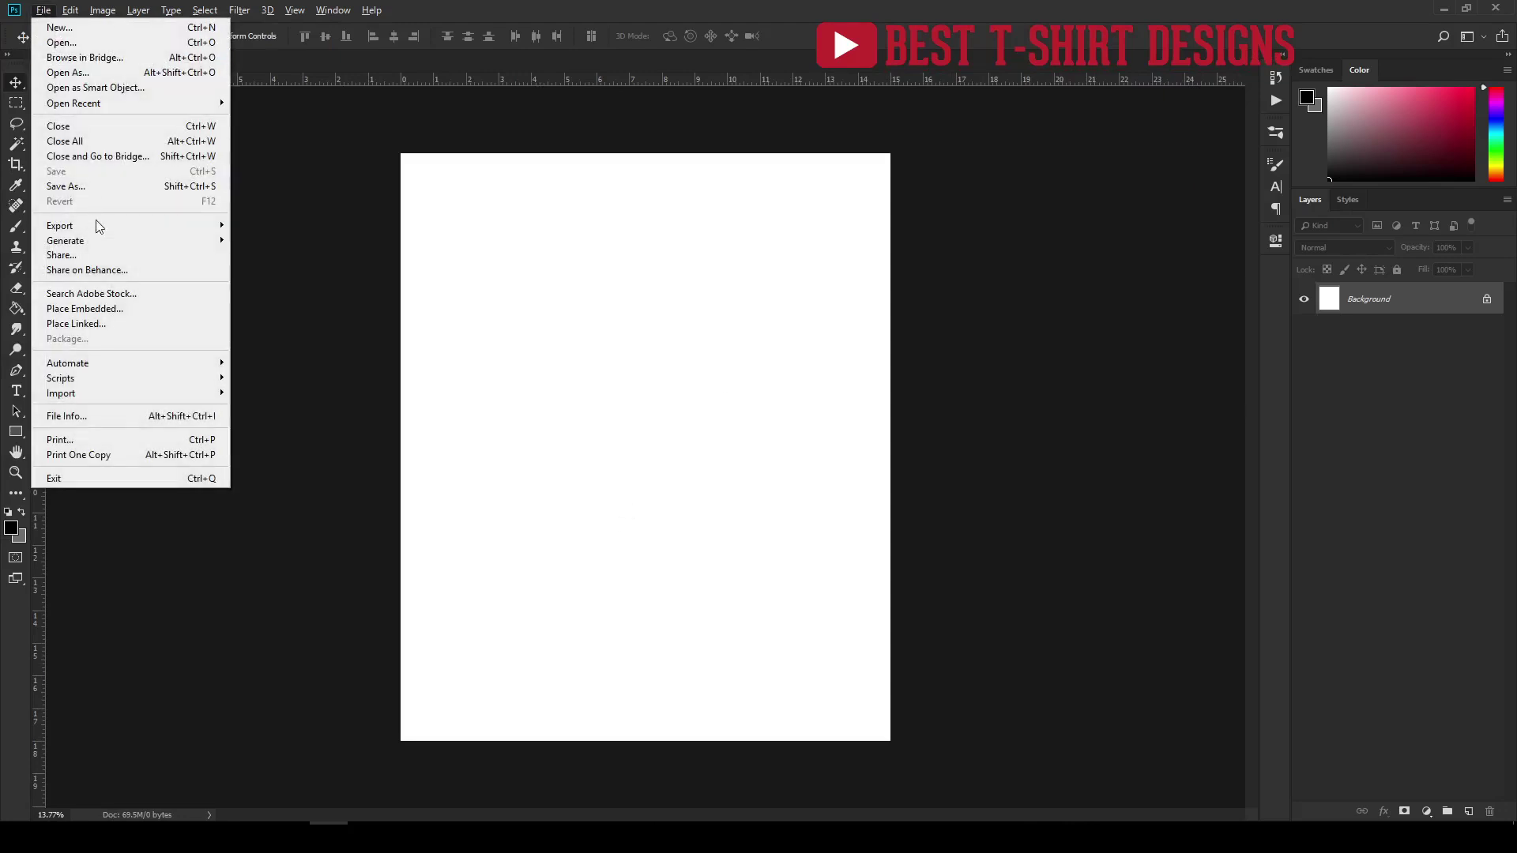
left_click(111, 321)
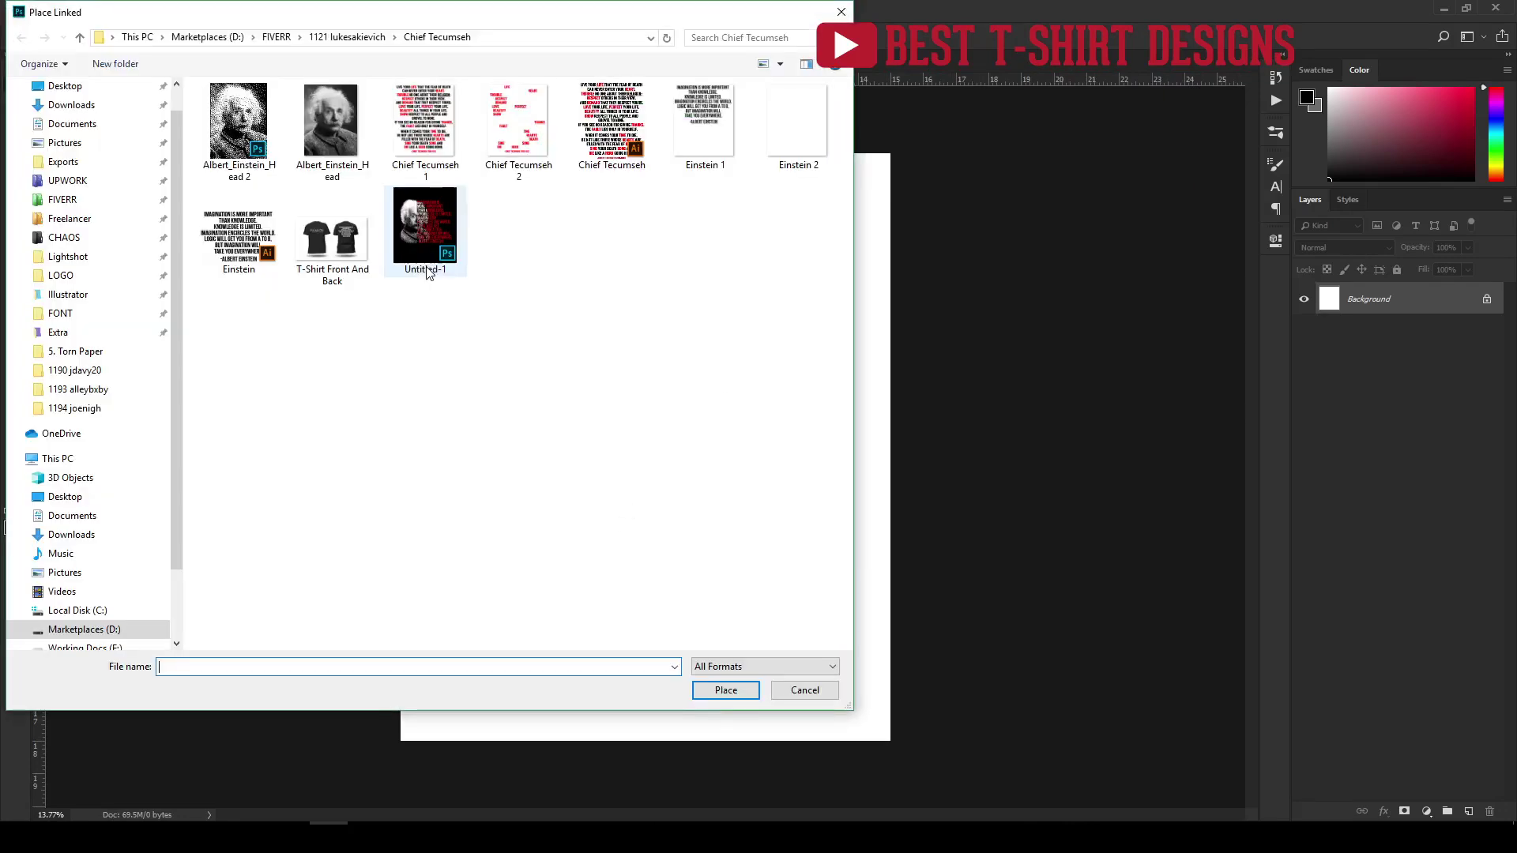
scroll(83, 197, "up", 1)
left_click(83, 198)
double_click(310, 144)
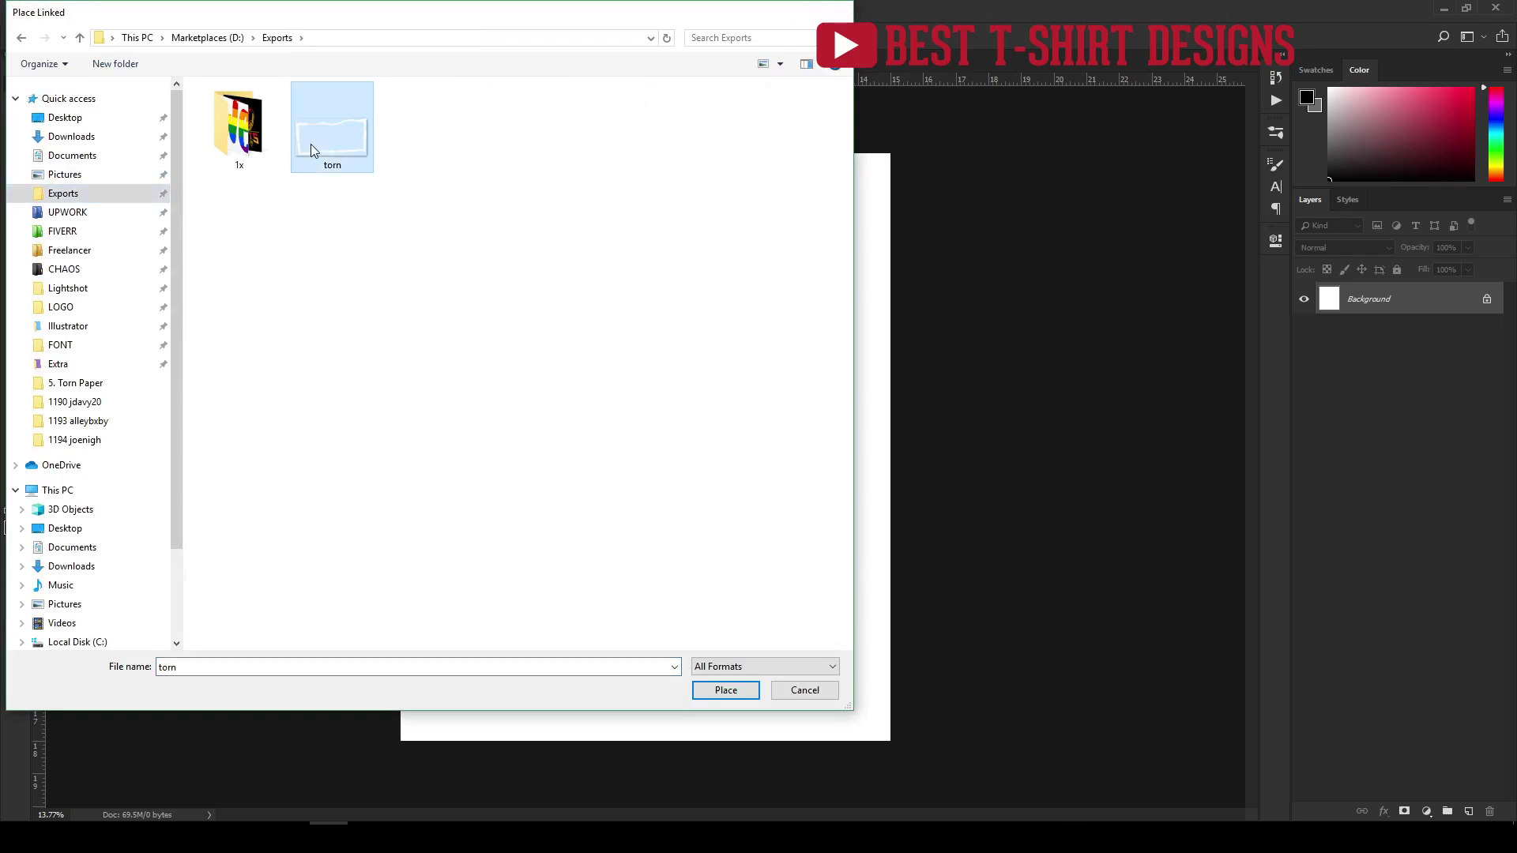
key("Return")
Unlock the background layer and add a solid color fill layer of black (000000) directly above it.
left_click(1487, 332)
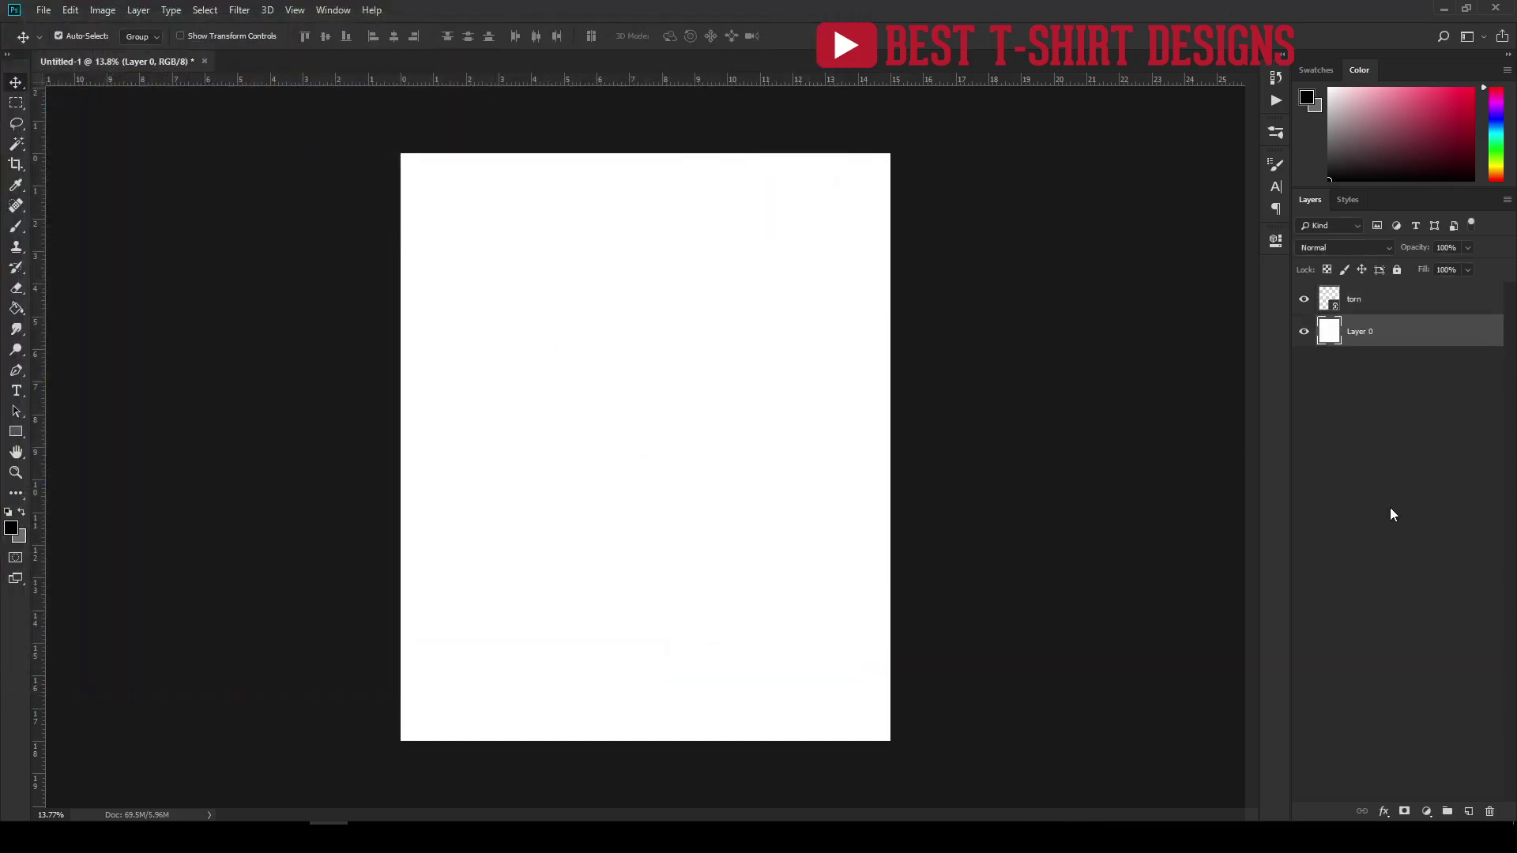
left_click(1426, 811)
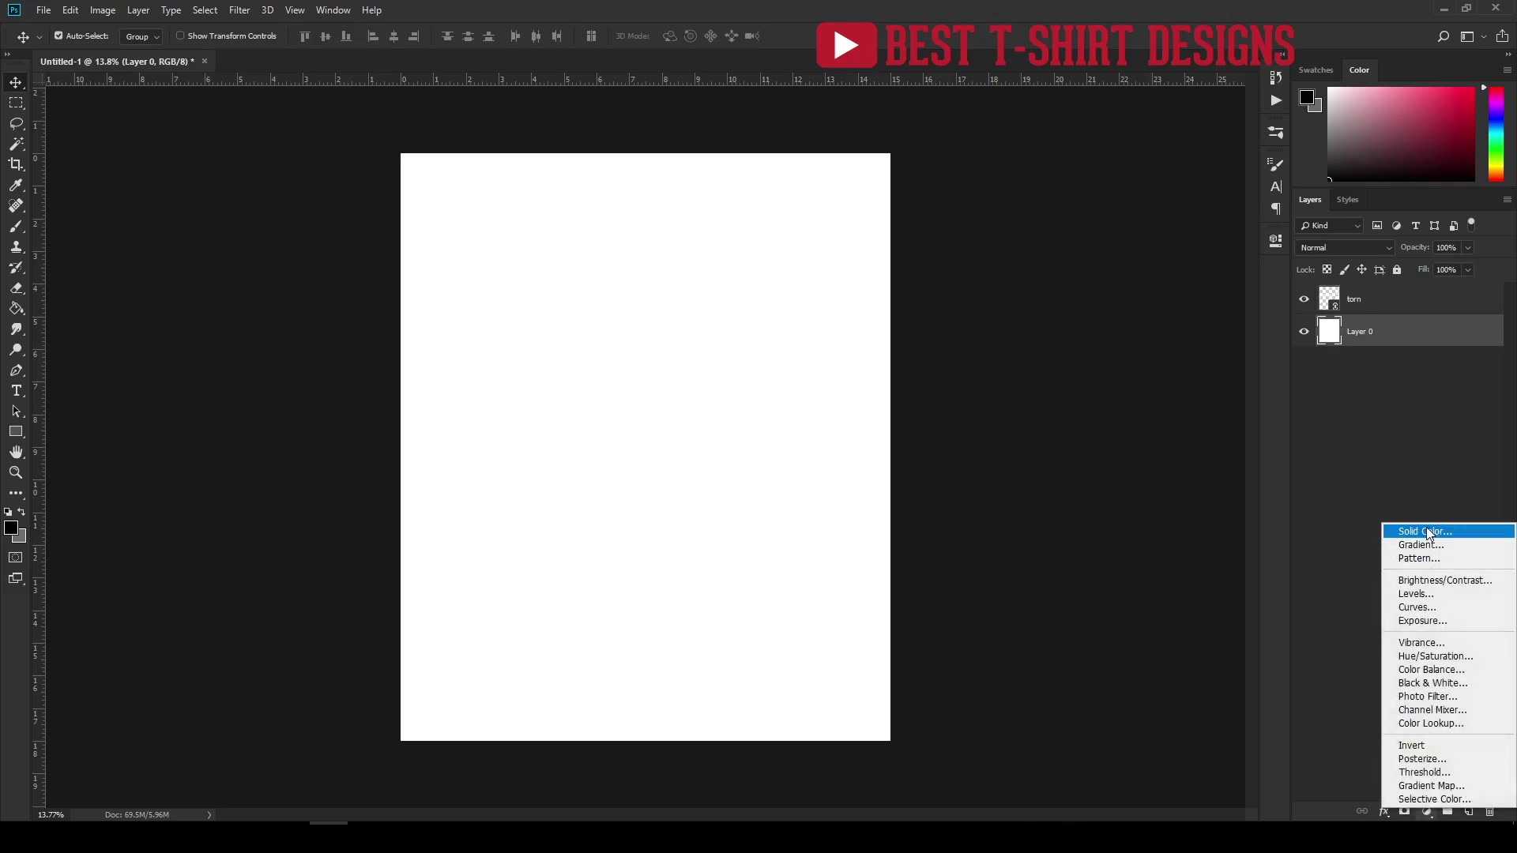
left_click(1432, 531)
left_click_drag(845, 493, 886, 581)
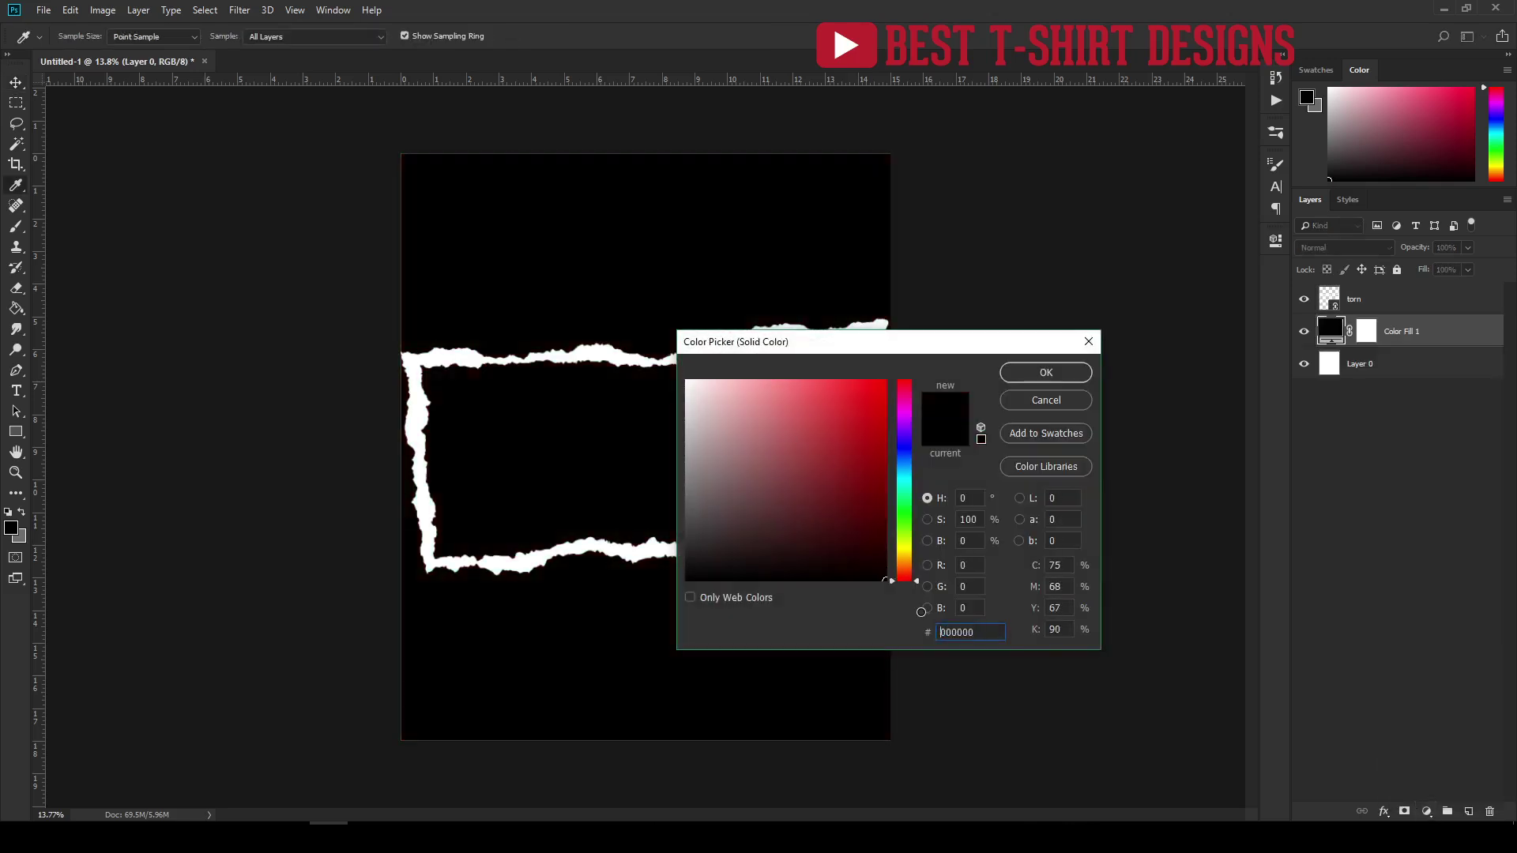
left_click(1035, 375)
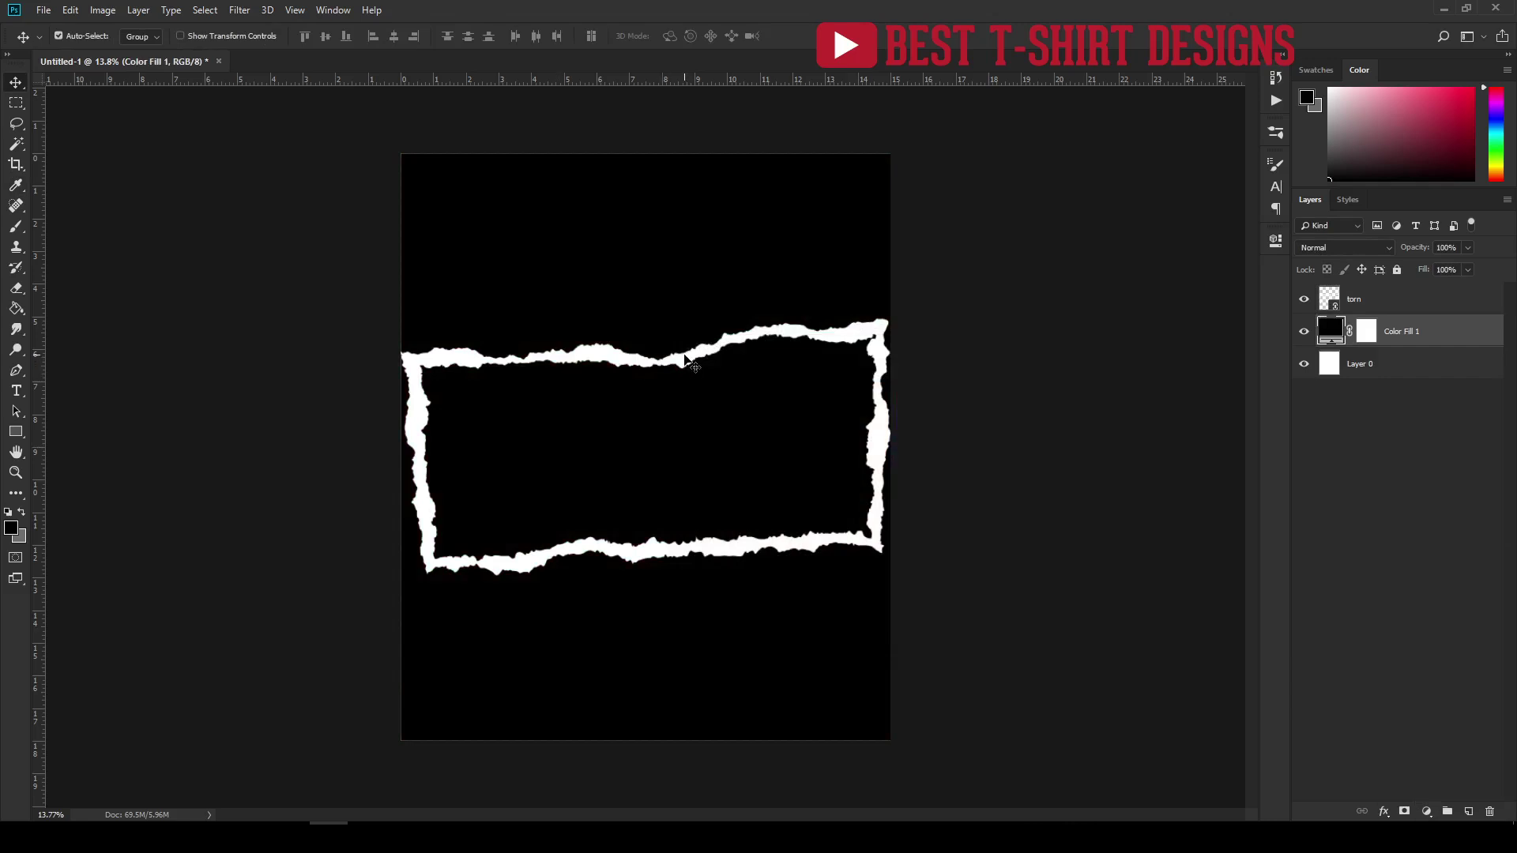
Scale the torn frame down slightly and move it into the upper half of the canvas.
left_click(1372, 303)
key("ctrl+t")
left_click_drag(893, 578, 877, 568)
left_click_drag(866, 490, 861, 431)
key("Return")
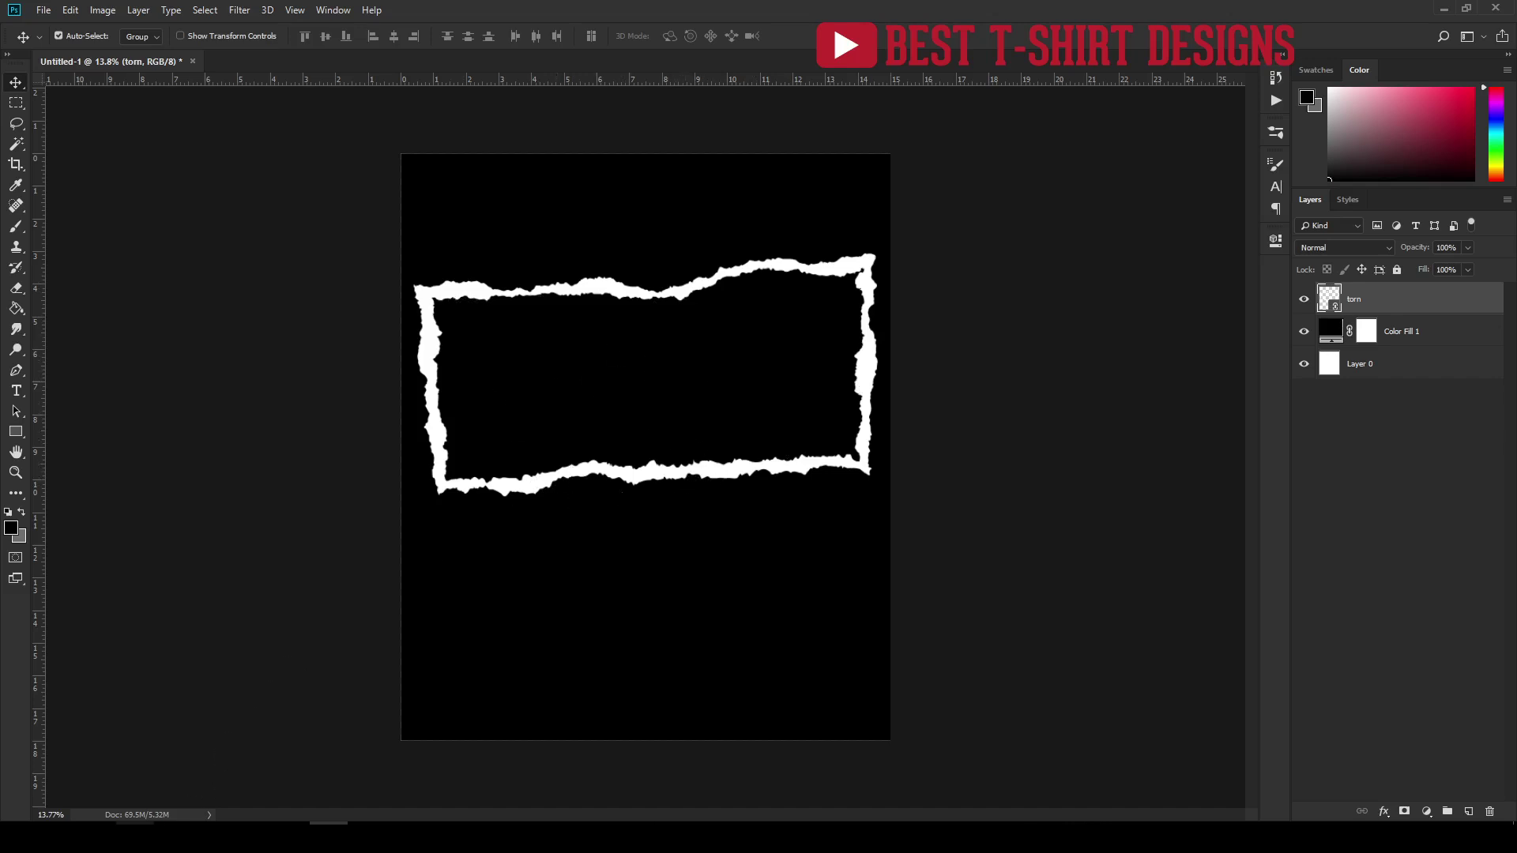
Switch to the Exports window in File Explorer and open the 5. Torn Paper folder inside UPWORK > Tutorial > Photoshop.
mouse_move(328, 837)
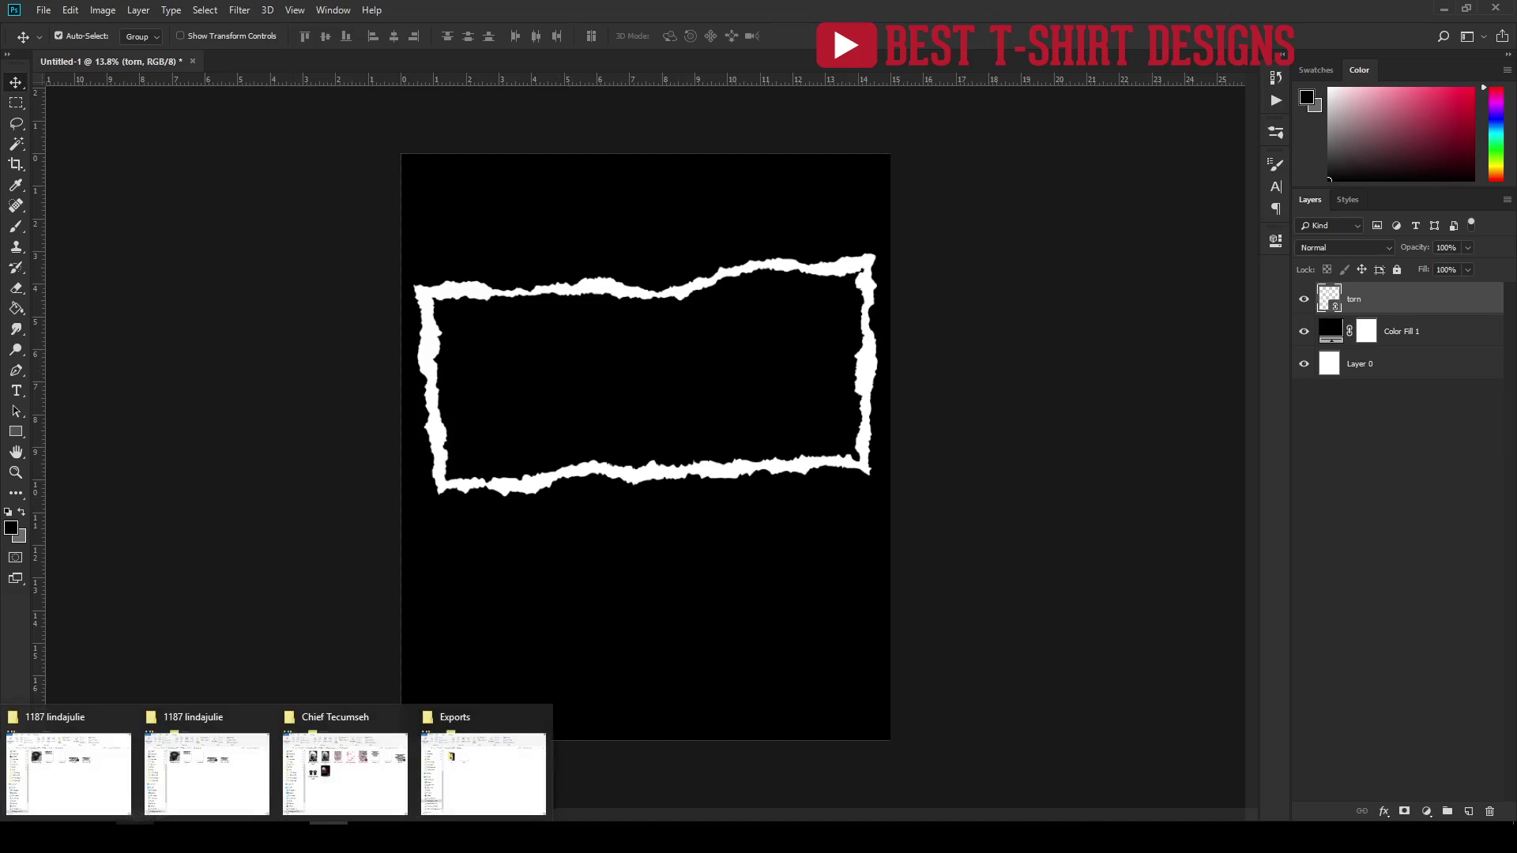
left_click(498, 778)
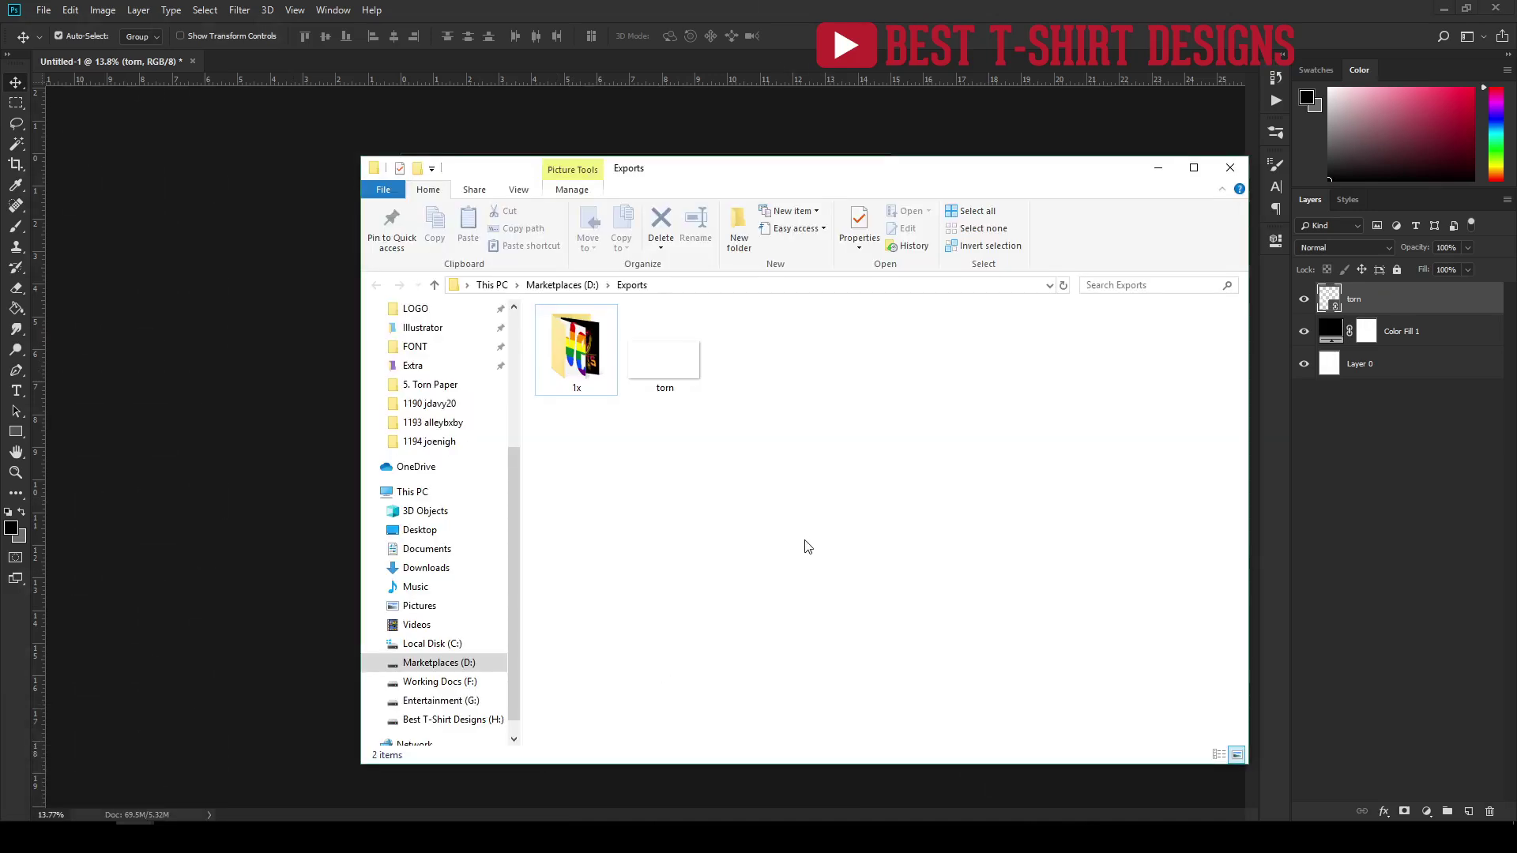
scroll(399, 619, "down", 1)
scroll(458, 582, "up", 2)
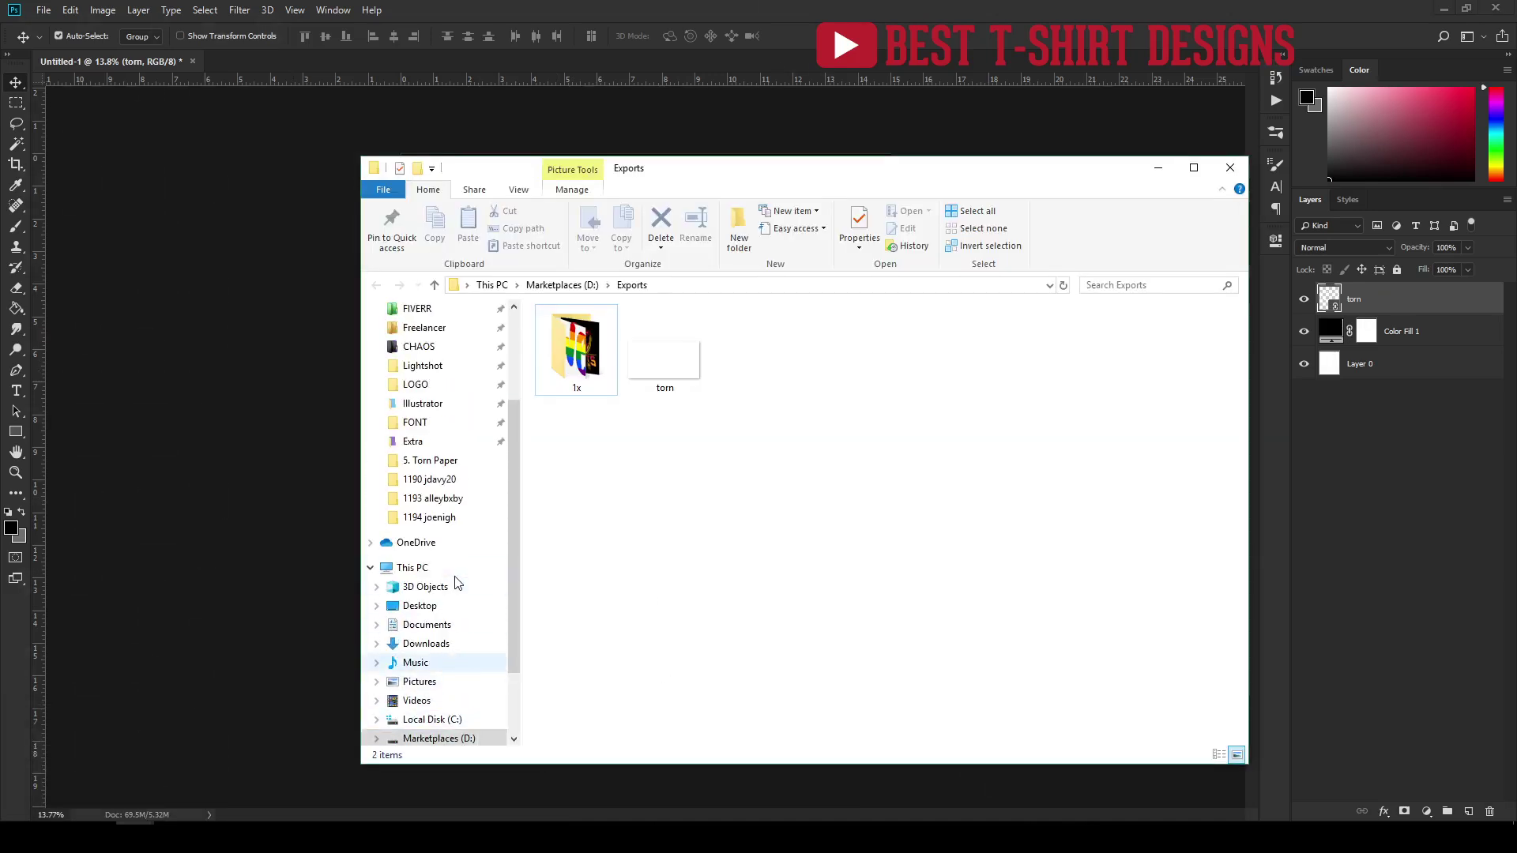
left_click(446, 407)
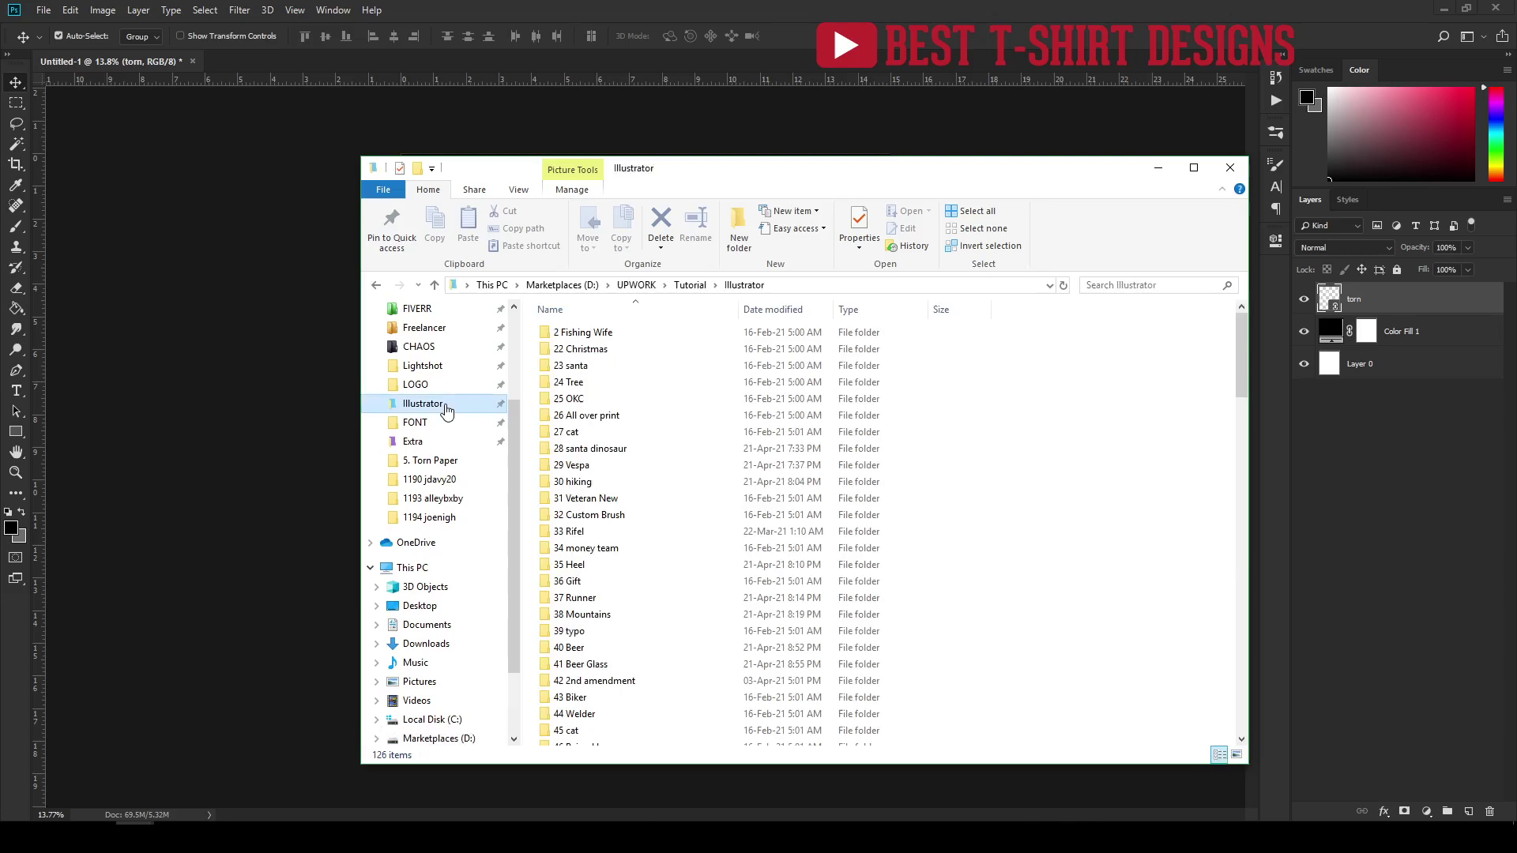
left_click(684, 288)
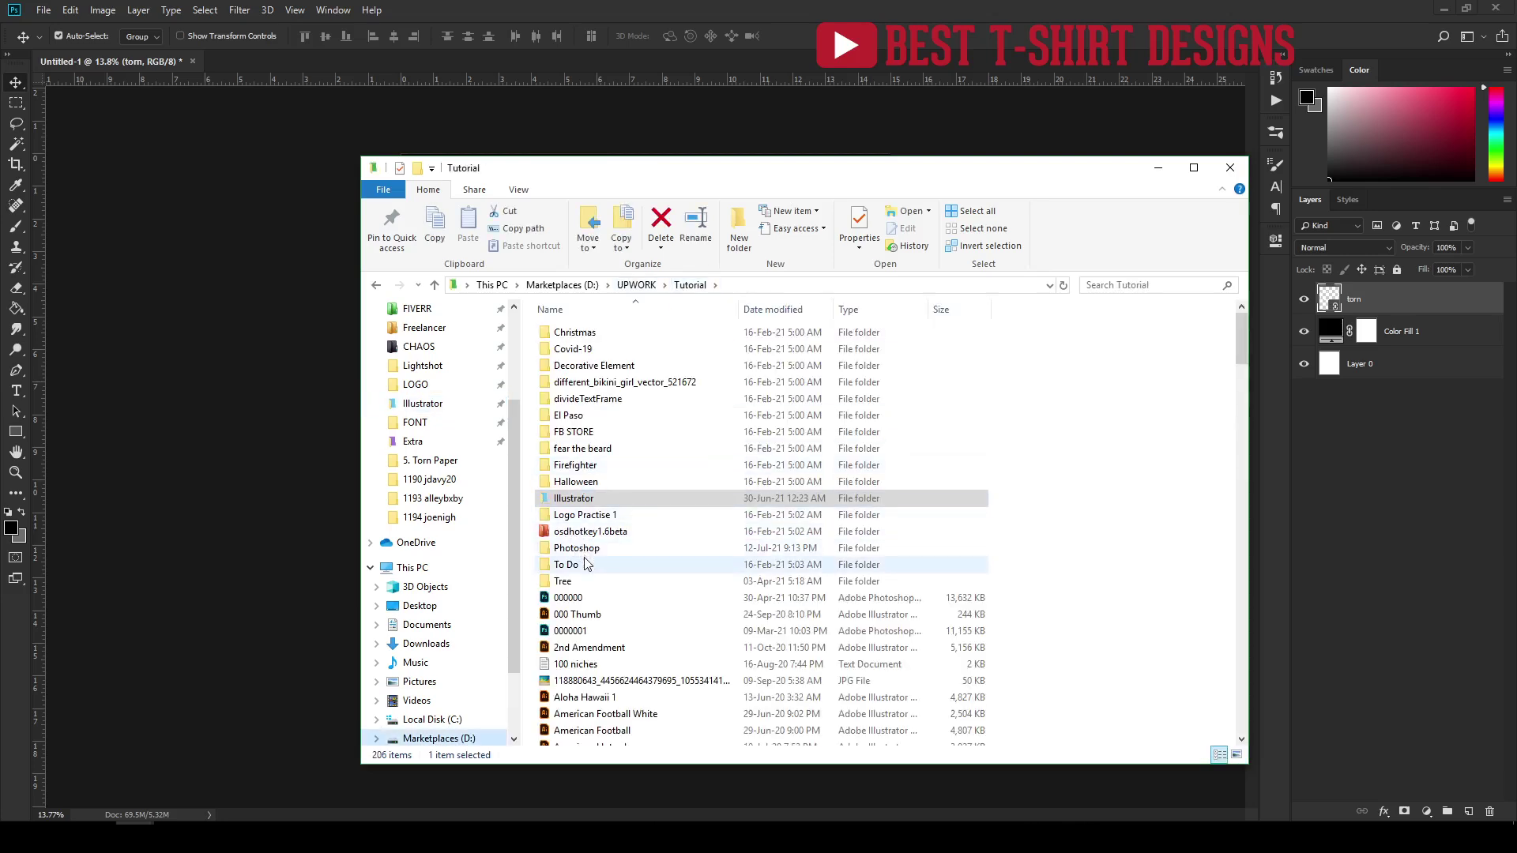
left_click(584, 550)
double_click(585, 550)
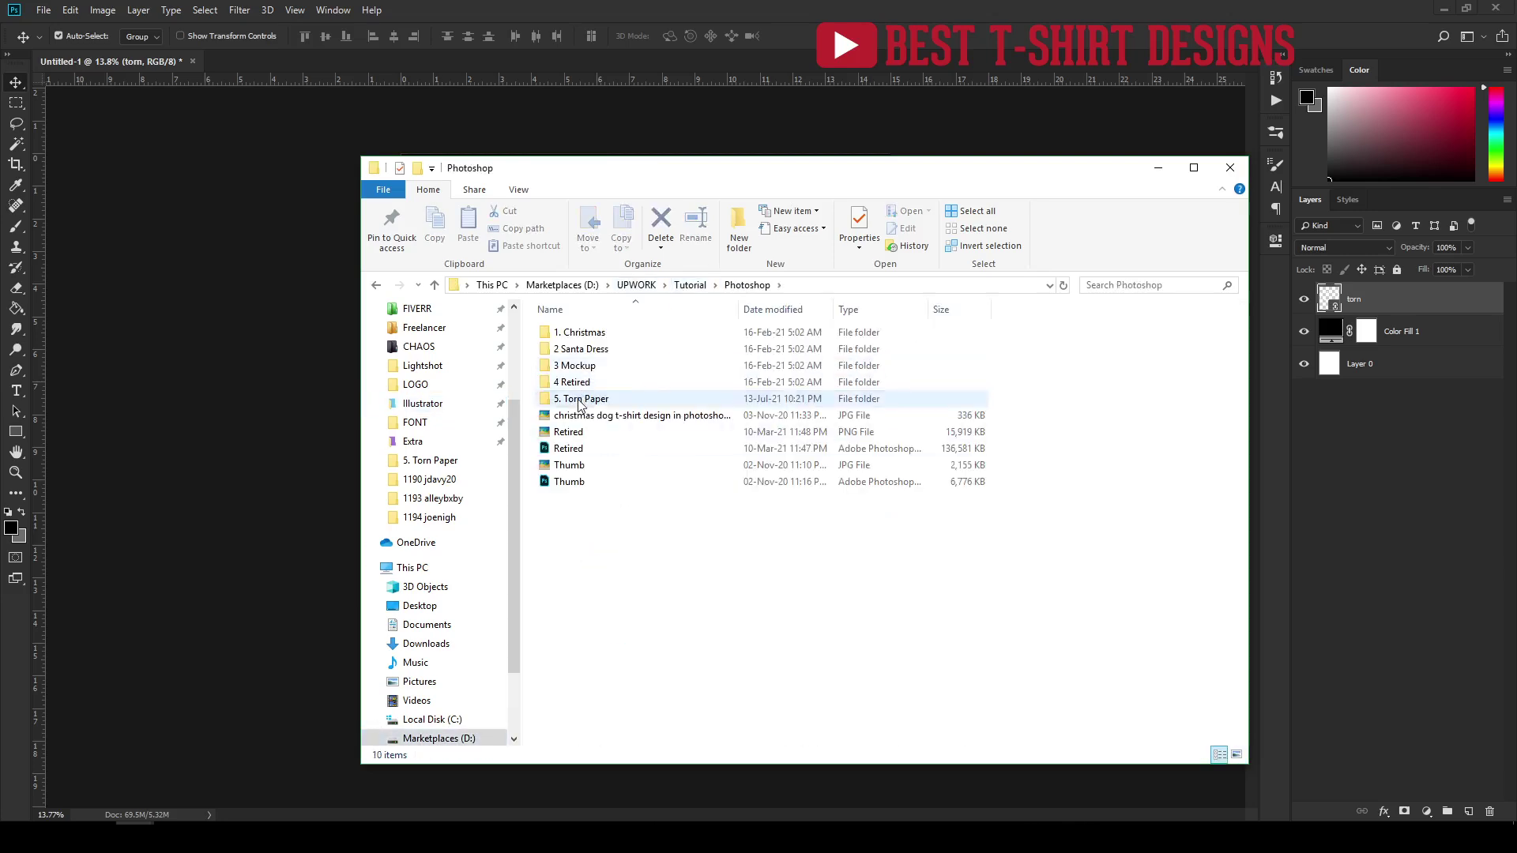
double_click(580, 400)
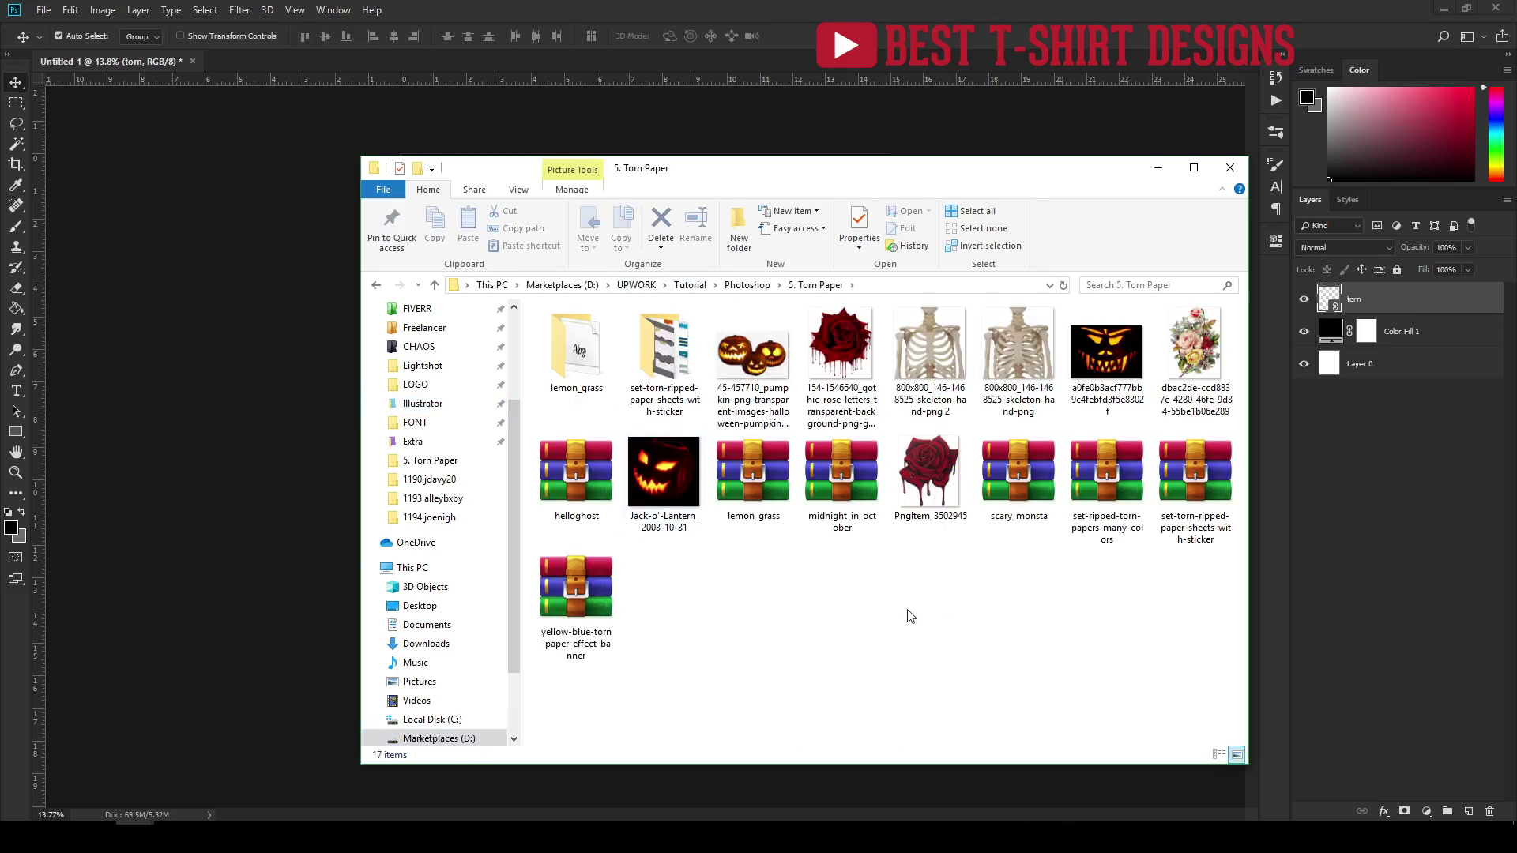
Preview the two skeleton PNGs in the folder and compare their rib cages.
double_click(1032, 370)
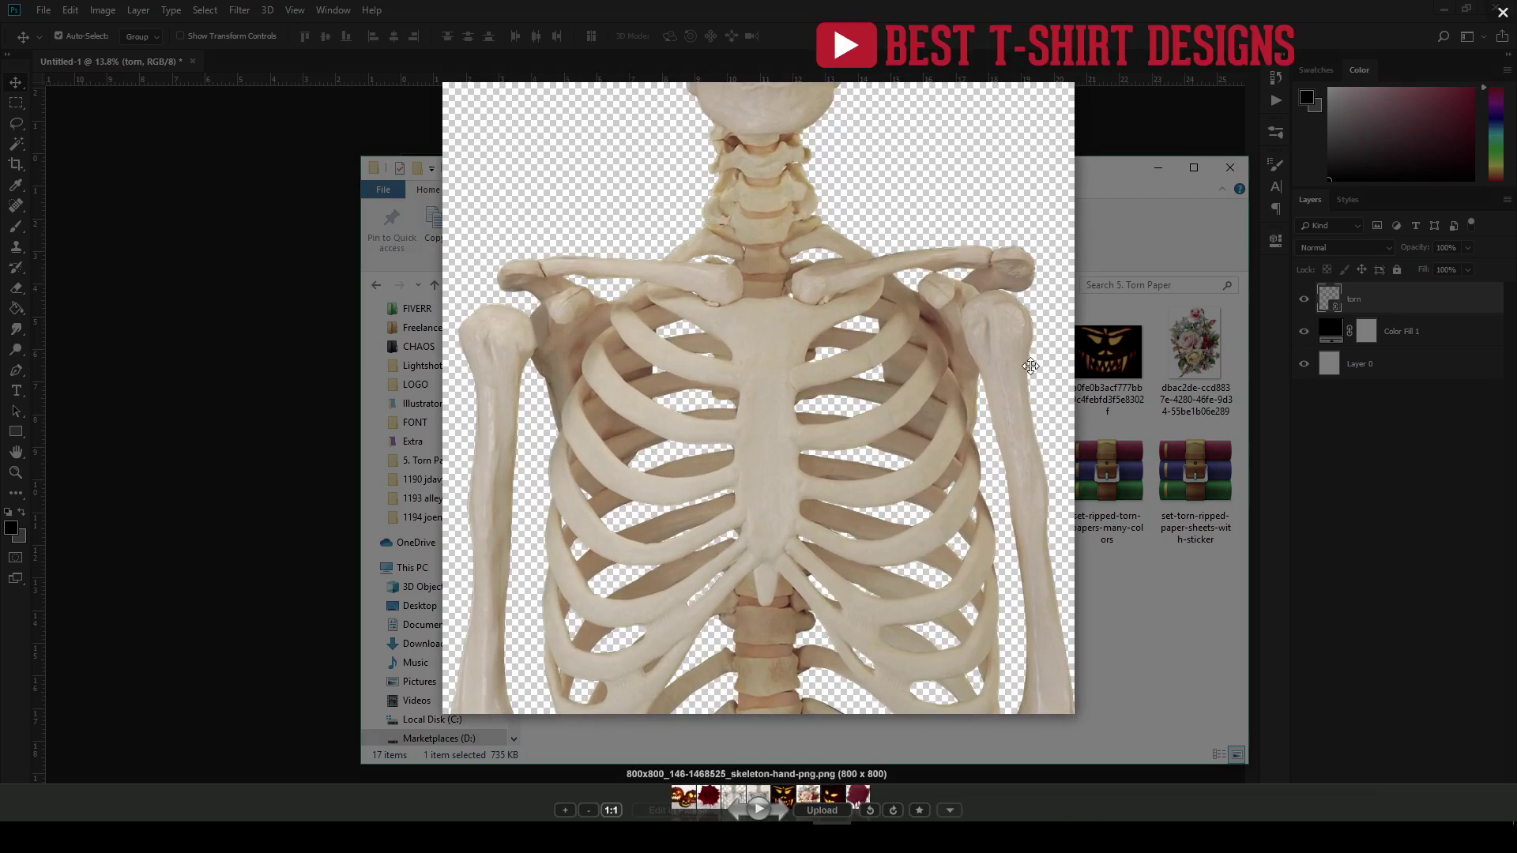
scroll(758, 426, "down", 1)
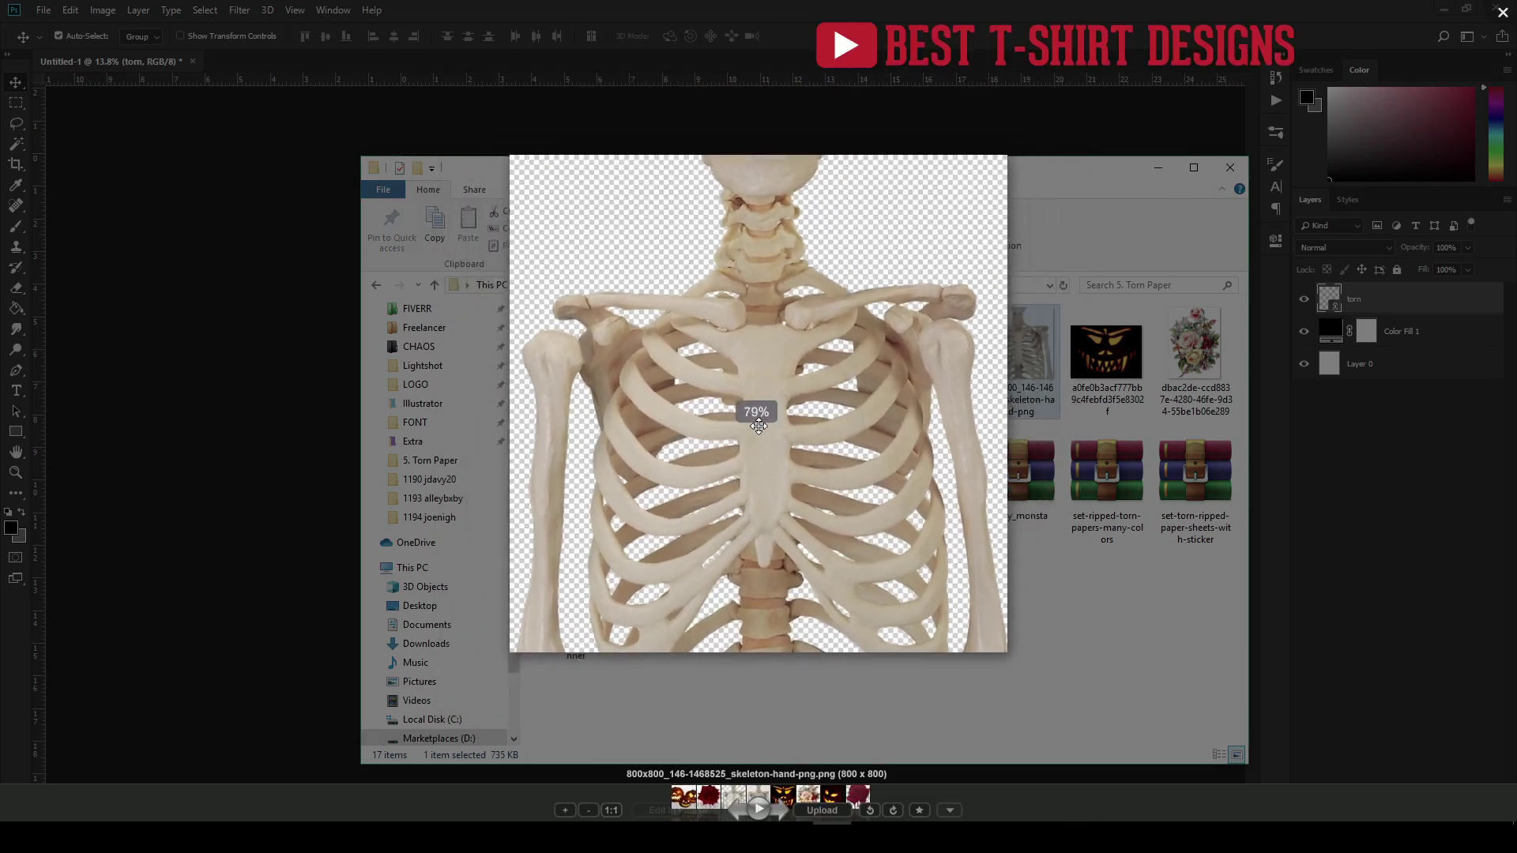
scroll(759, 426, "up", 1)
key("Escape")
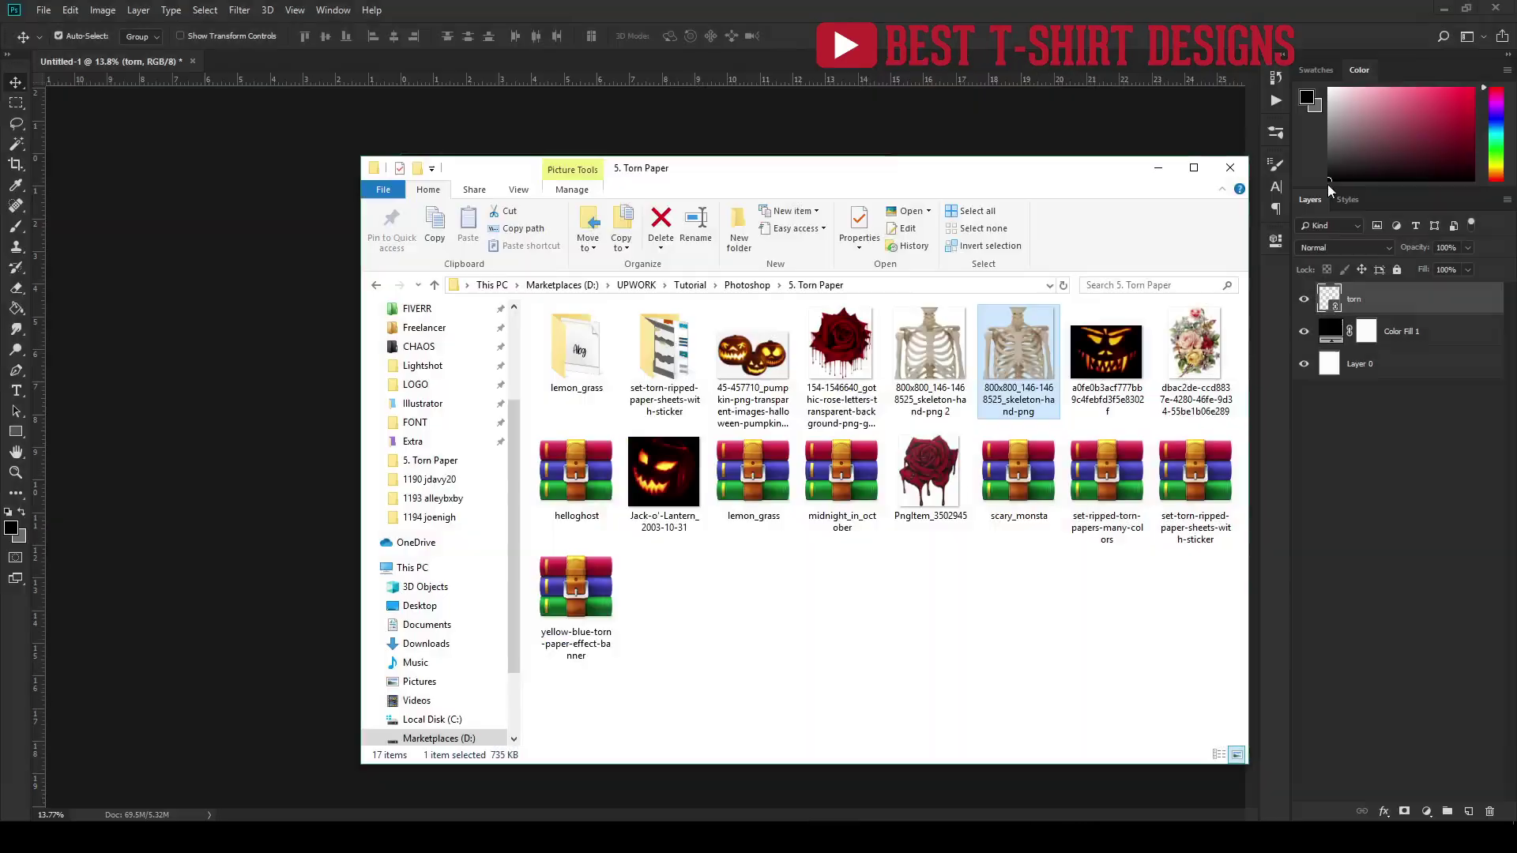
double_click(921, 353)
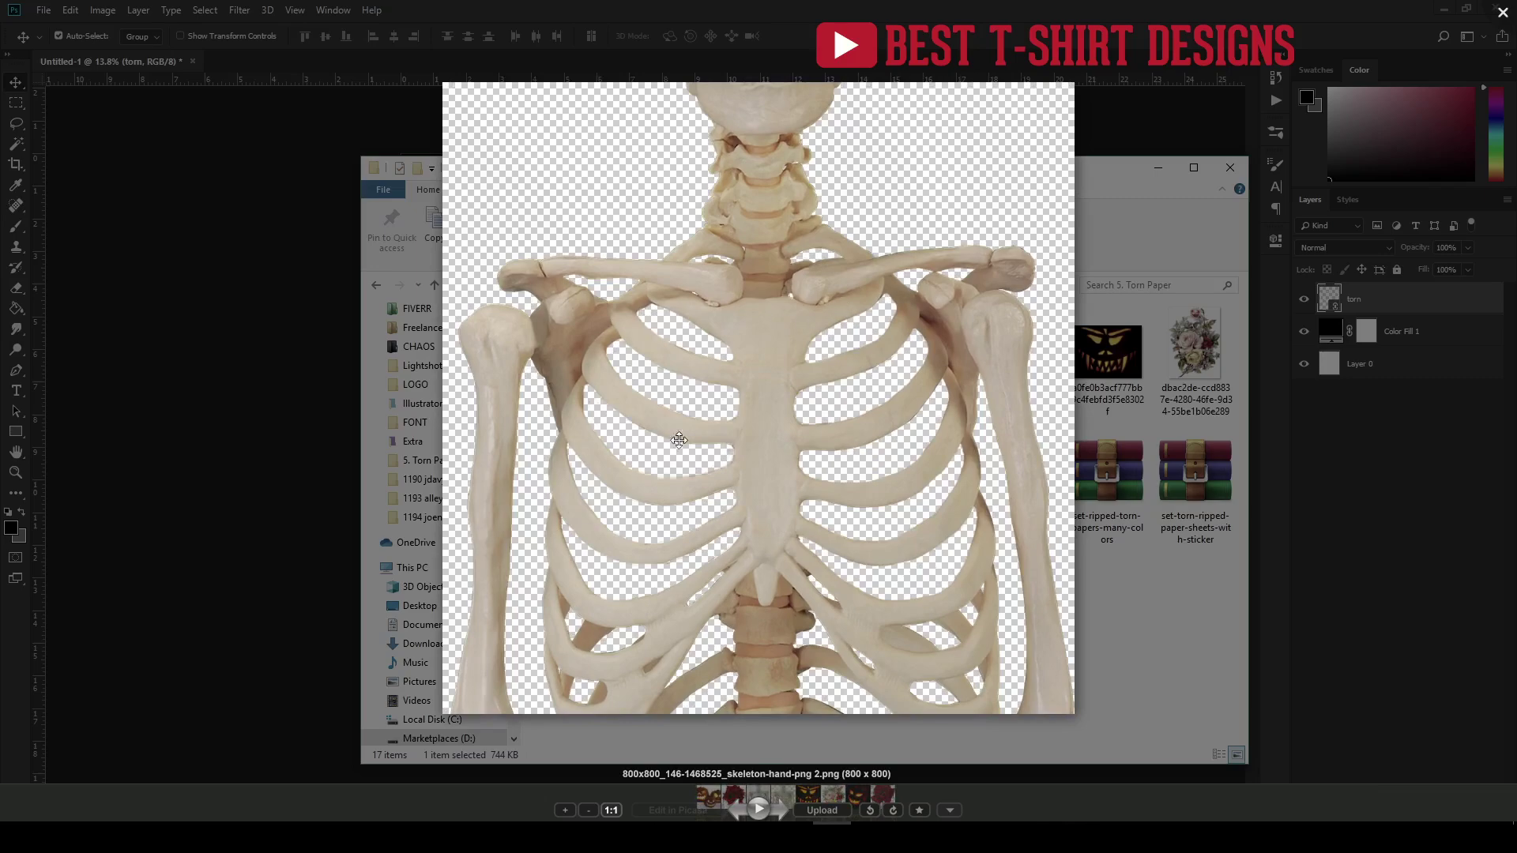
key("Escape")
double_click(1011, 345)
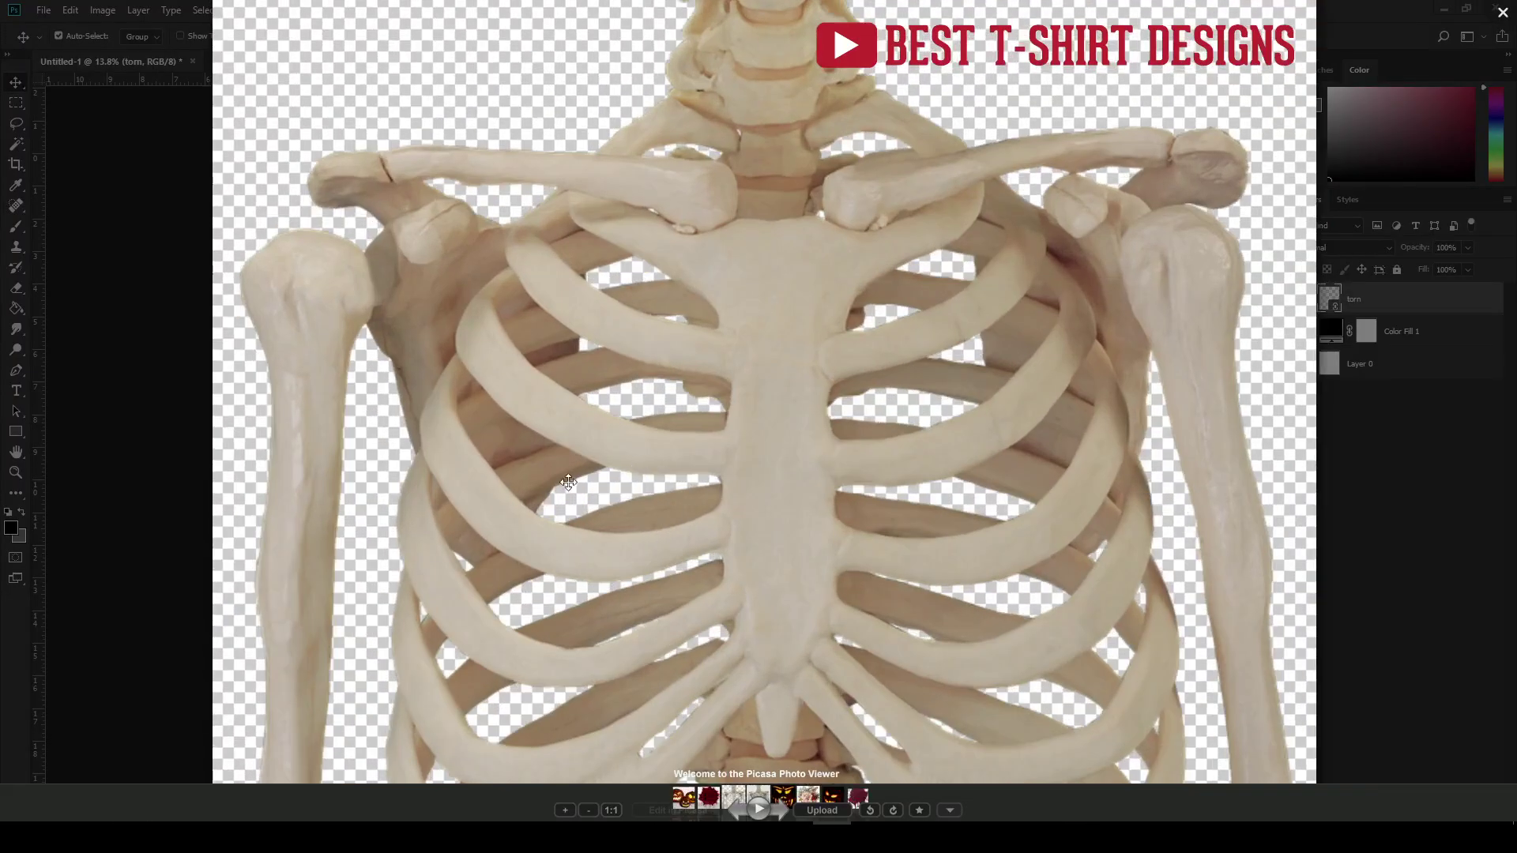
key("Escape")
left_click_drag(924, 356, 830, 138)
left_click_drag(779, 586, 805, 467)
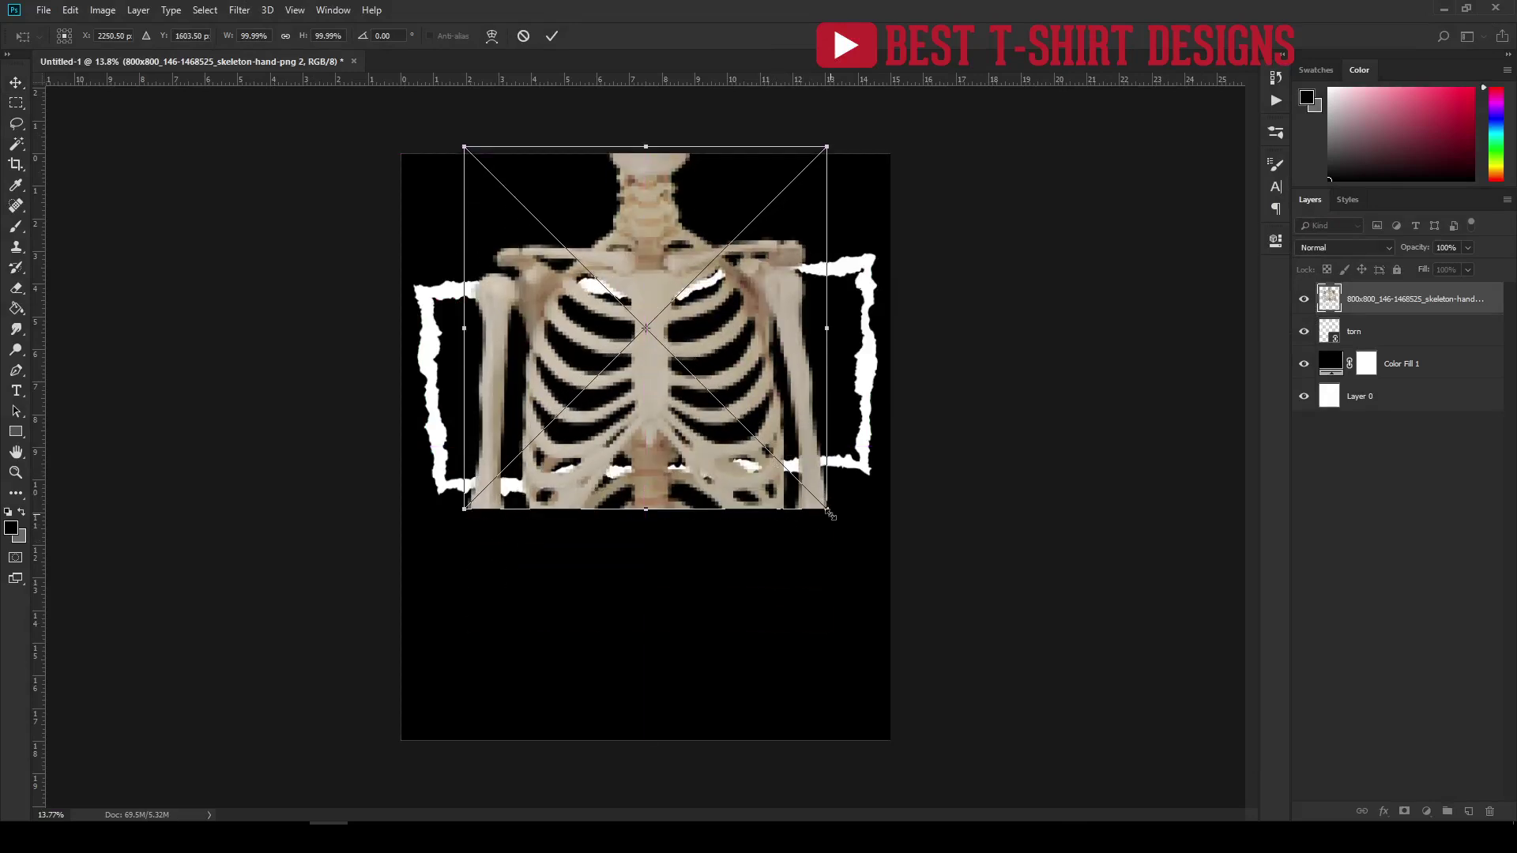
left_click_drag(834, 522, 900, 628)
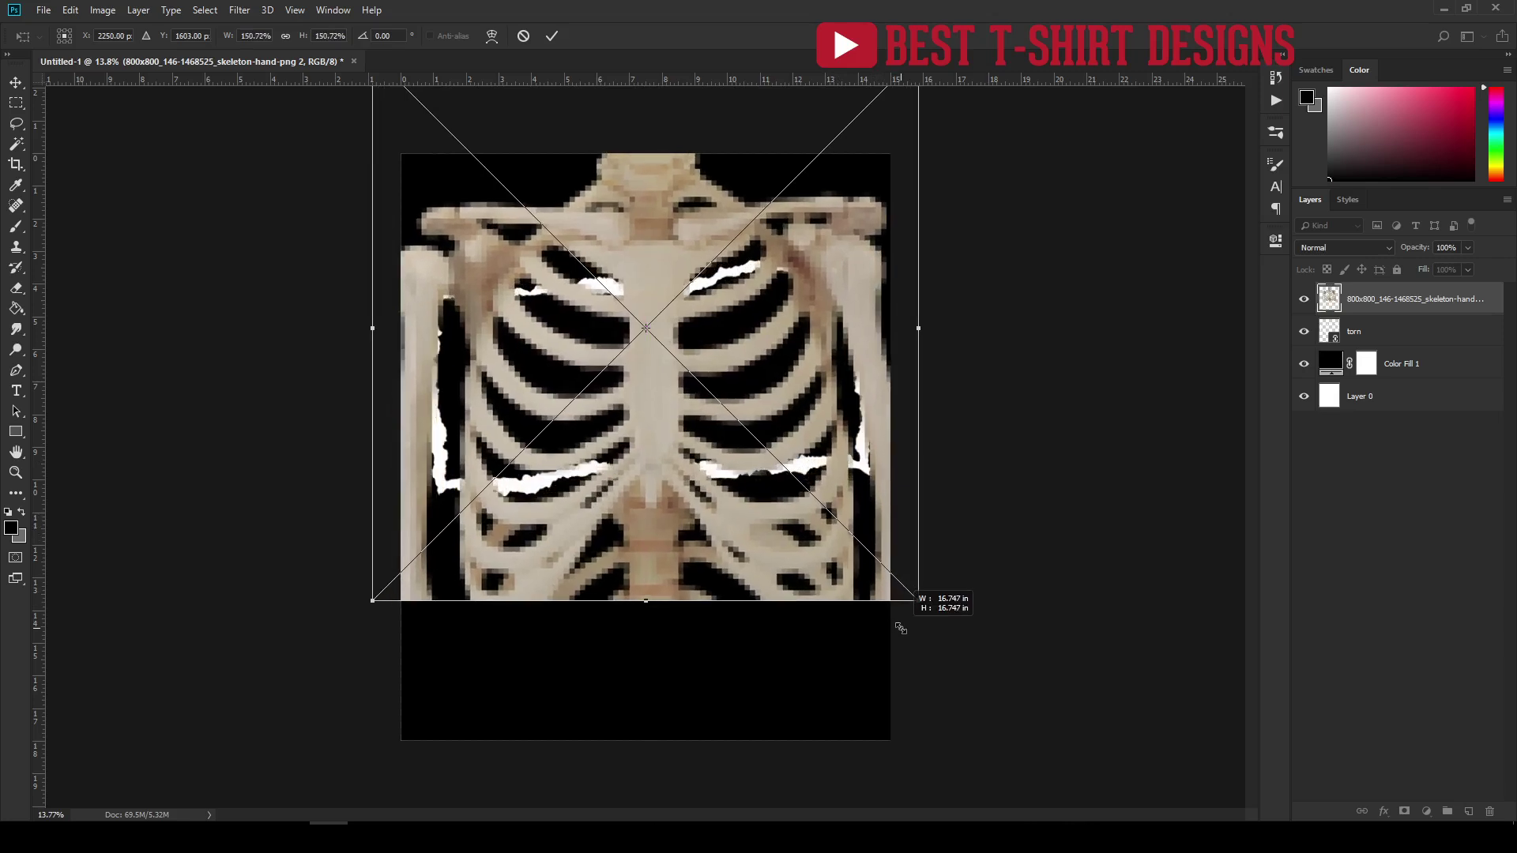
Enlarge the skeleton to about 160%, move it up and slightly left over the torn frame, and commit the placement.
left_click_drag(786, 497, 780, 478)
left_click_drag(919, 581, 935, 598)
left_click_drag(842, 484, 840, 470)
key("shift+Left")
key("shift+Left")
key("shift+Left")
key("shift+Down")
key("shift+Left")
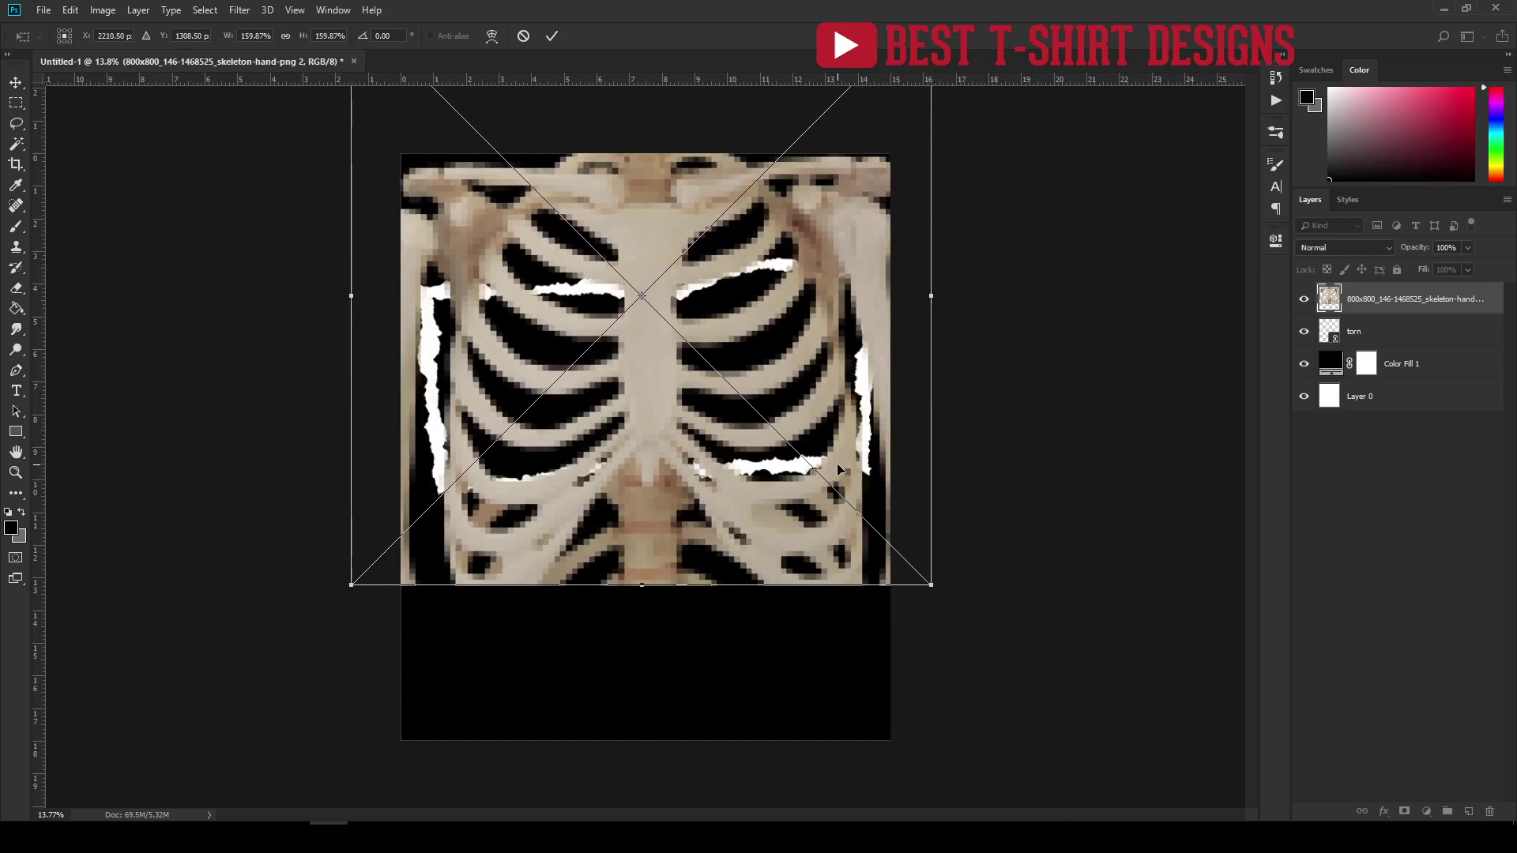
key("Return")
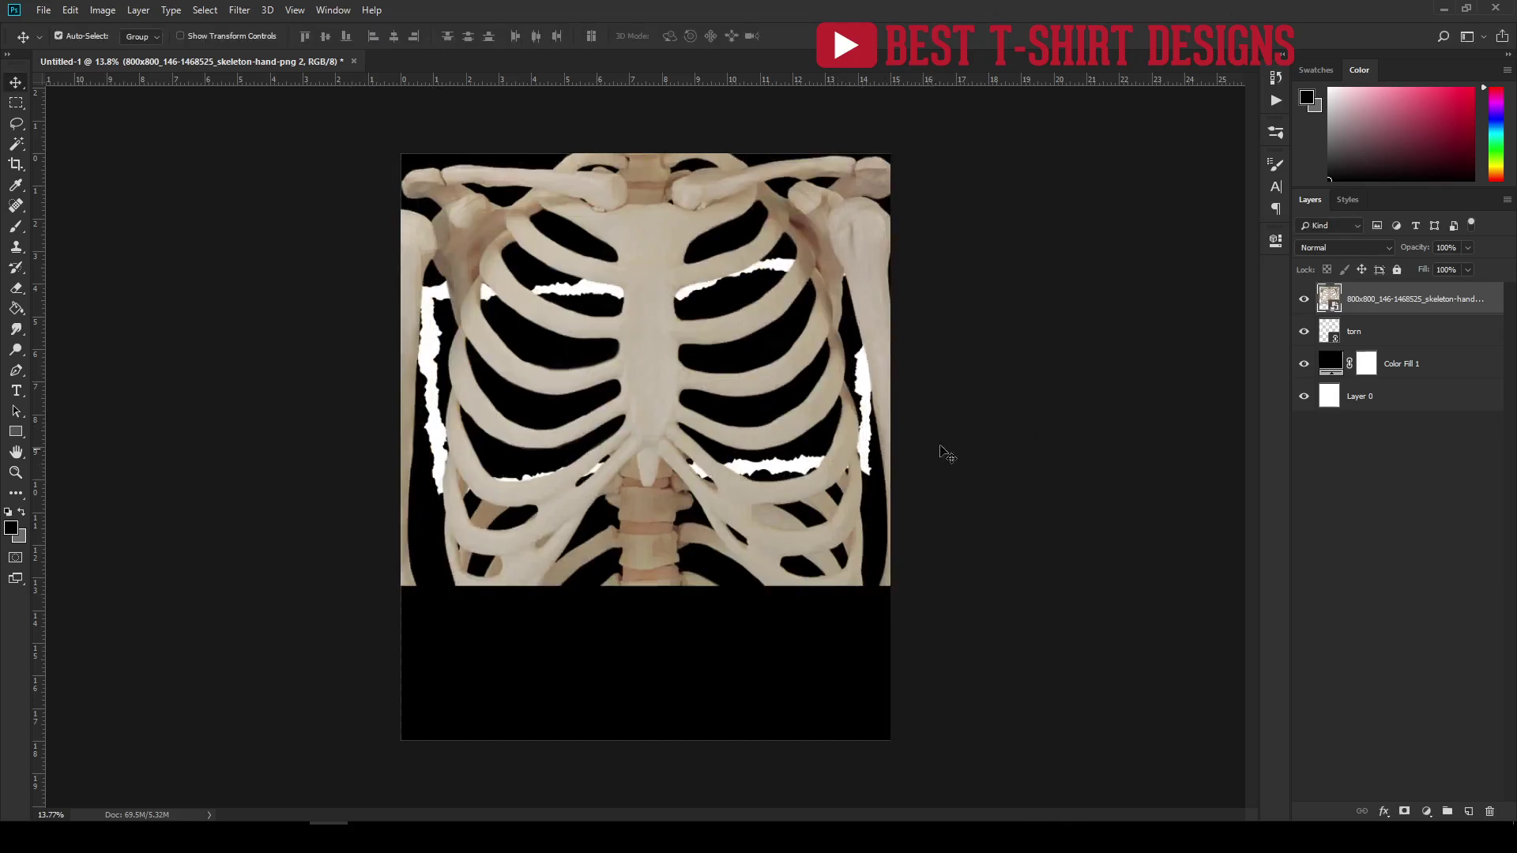
Transform the skeleton layer again, scaling it to about 165%.
scroll(718, 491, "down", 1)
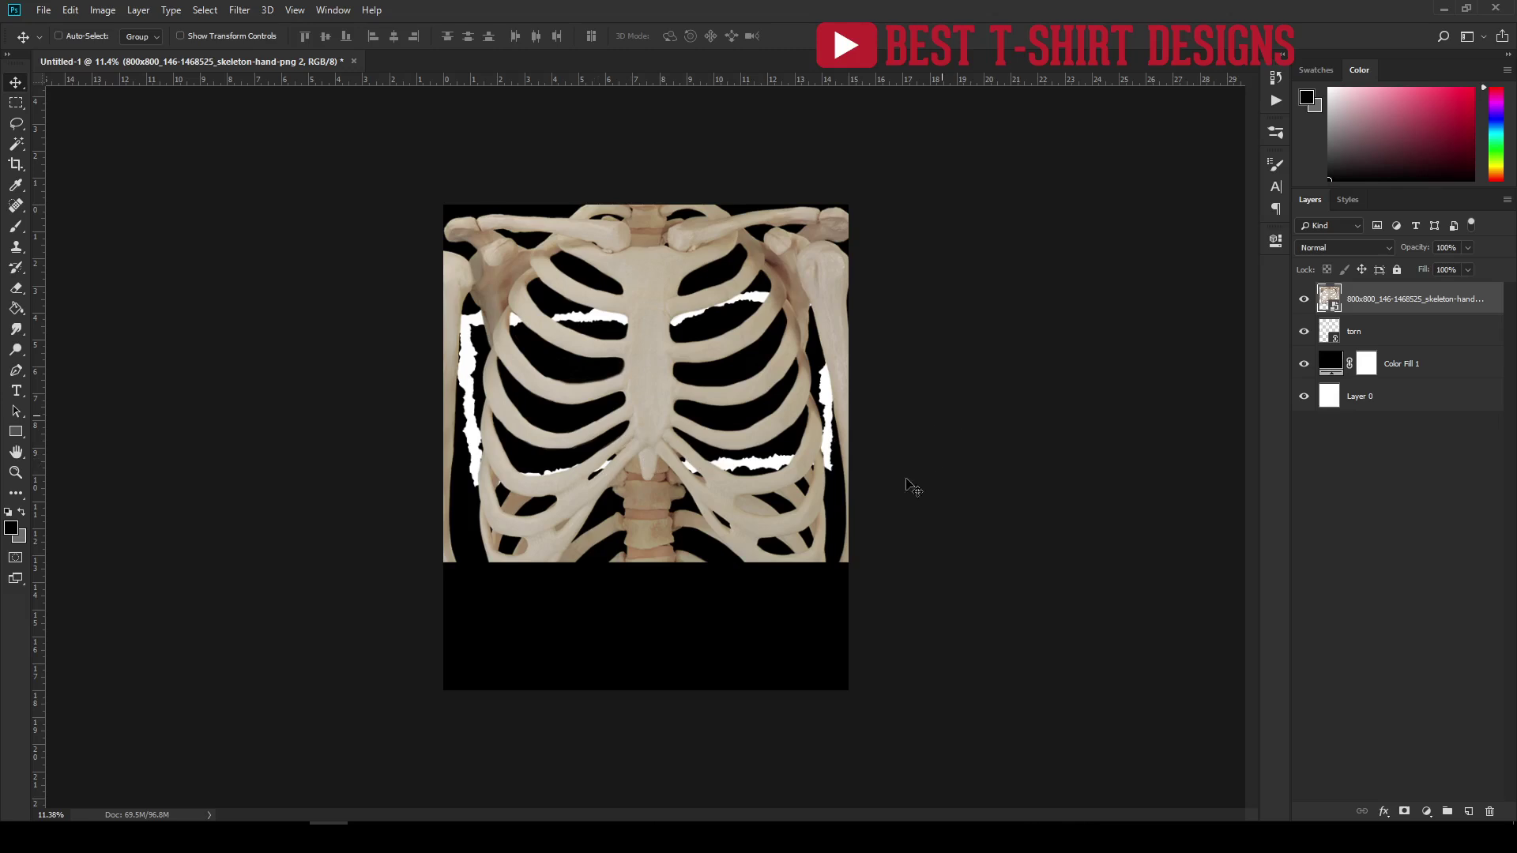
key("ctrl+t")
left_click_drag(881, 566, 891, 573)
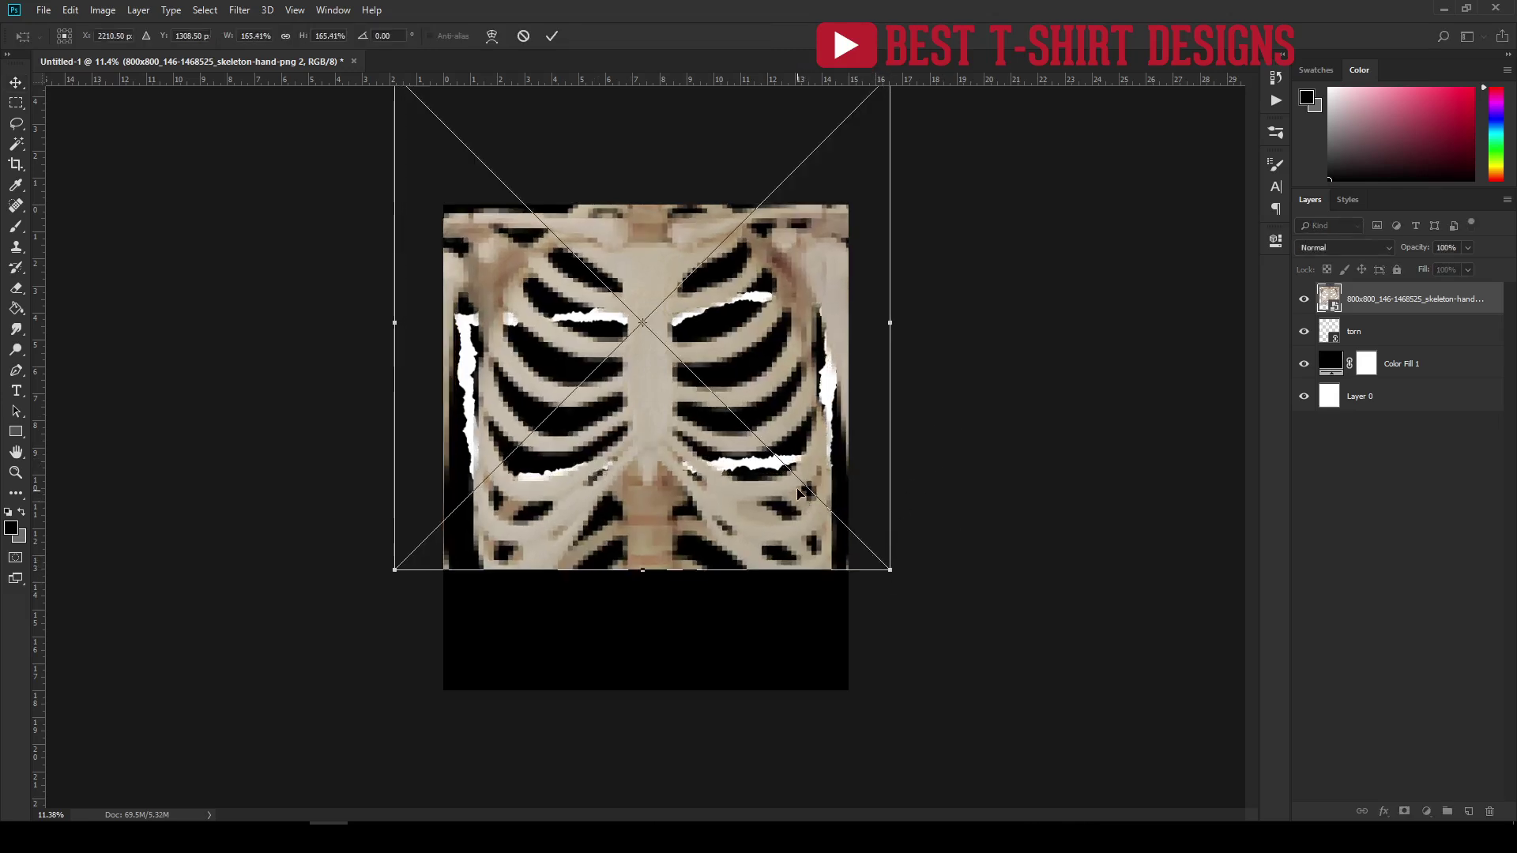
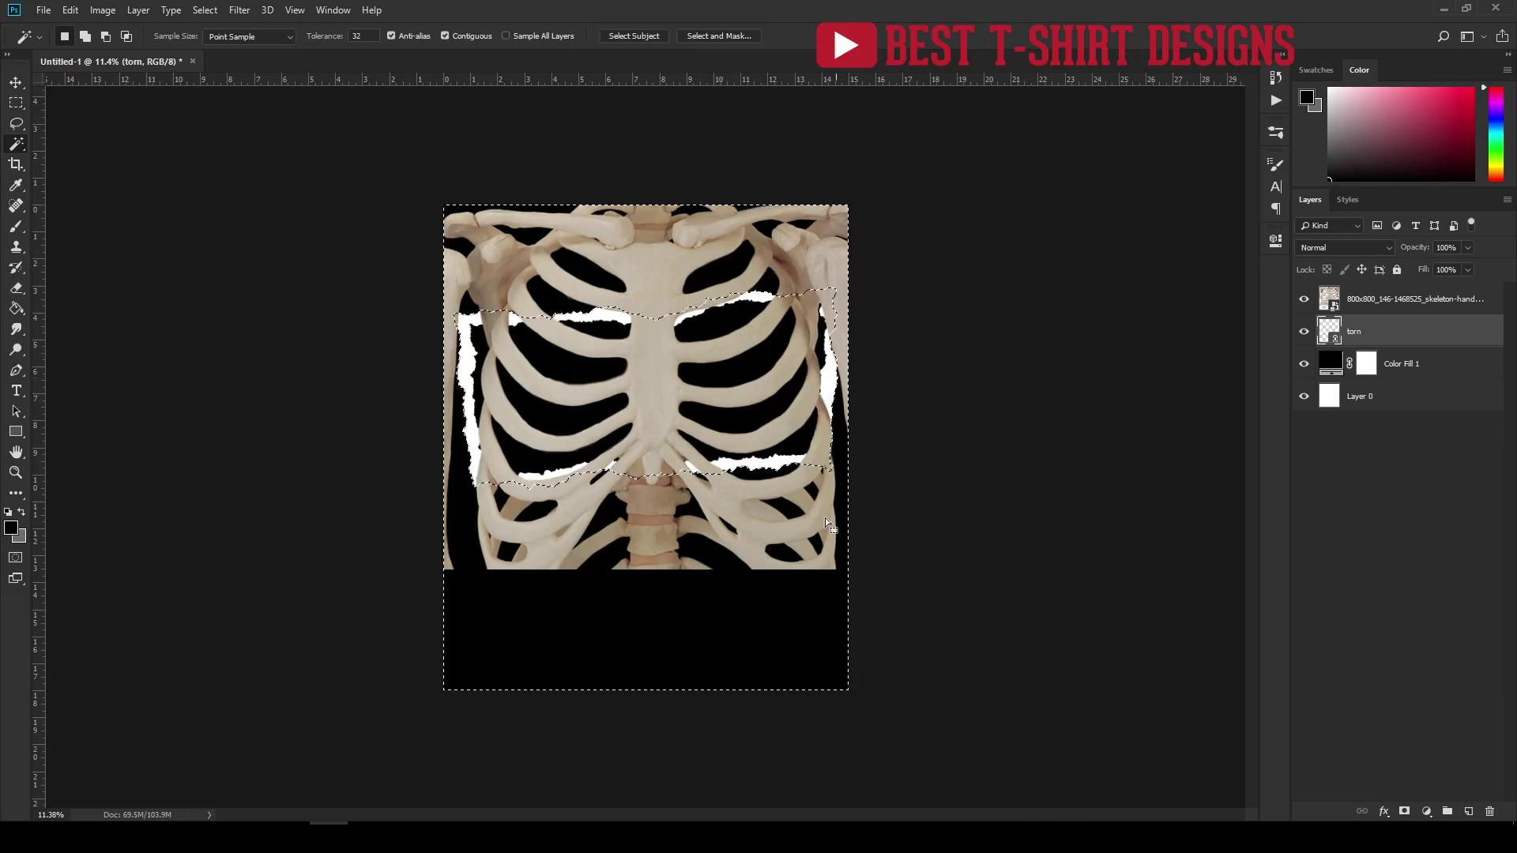
Contract the selection outside the torn frame by 1 pixel.
left_click(203, 10)
mouse_move(237, 230)
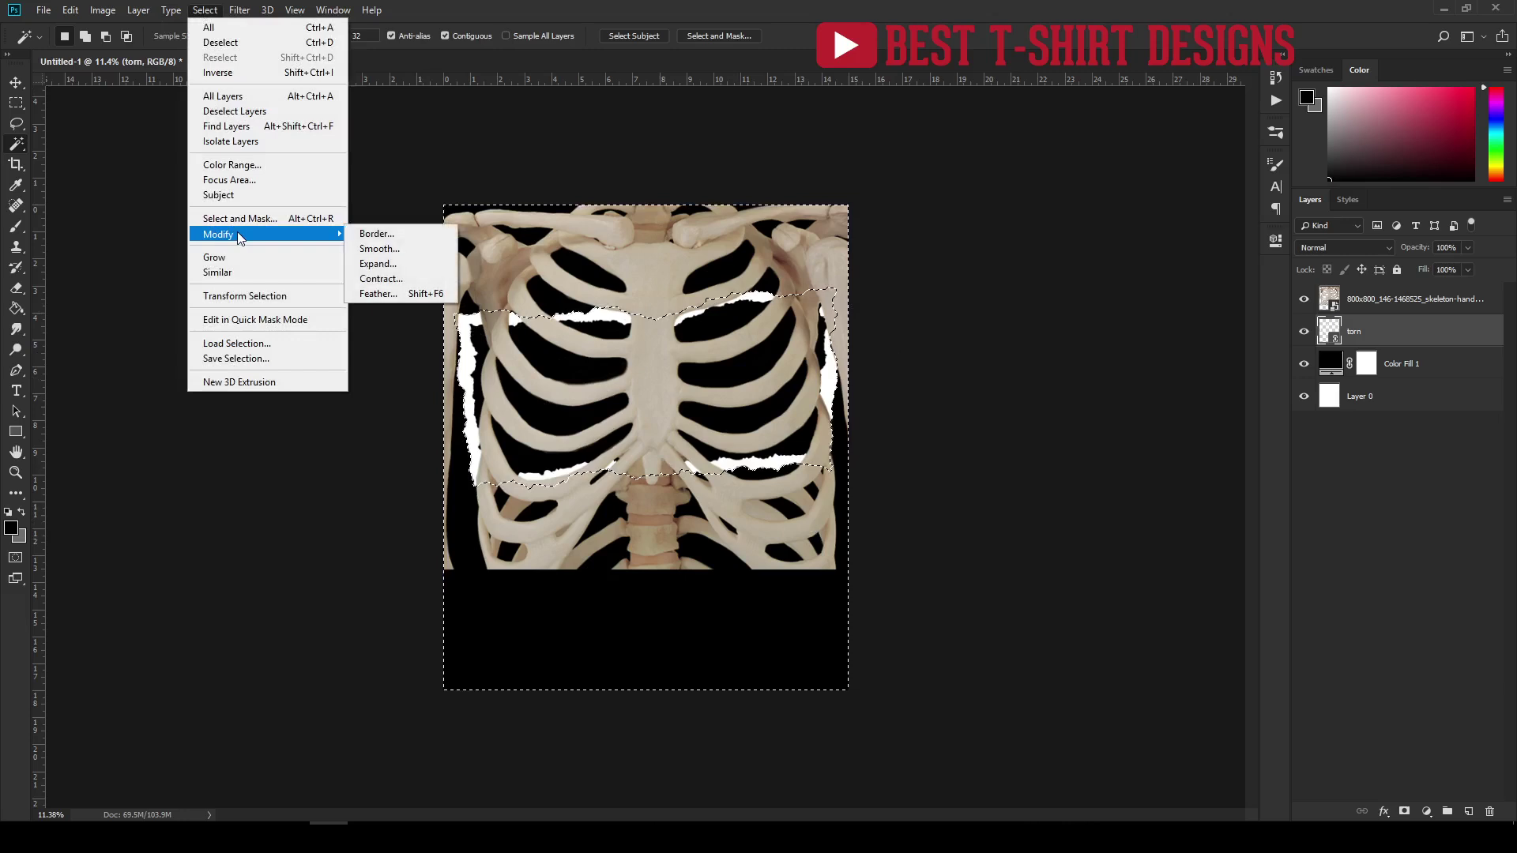
left_click(383, 280)
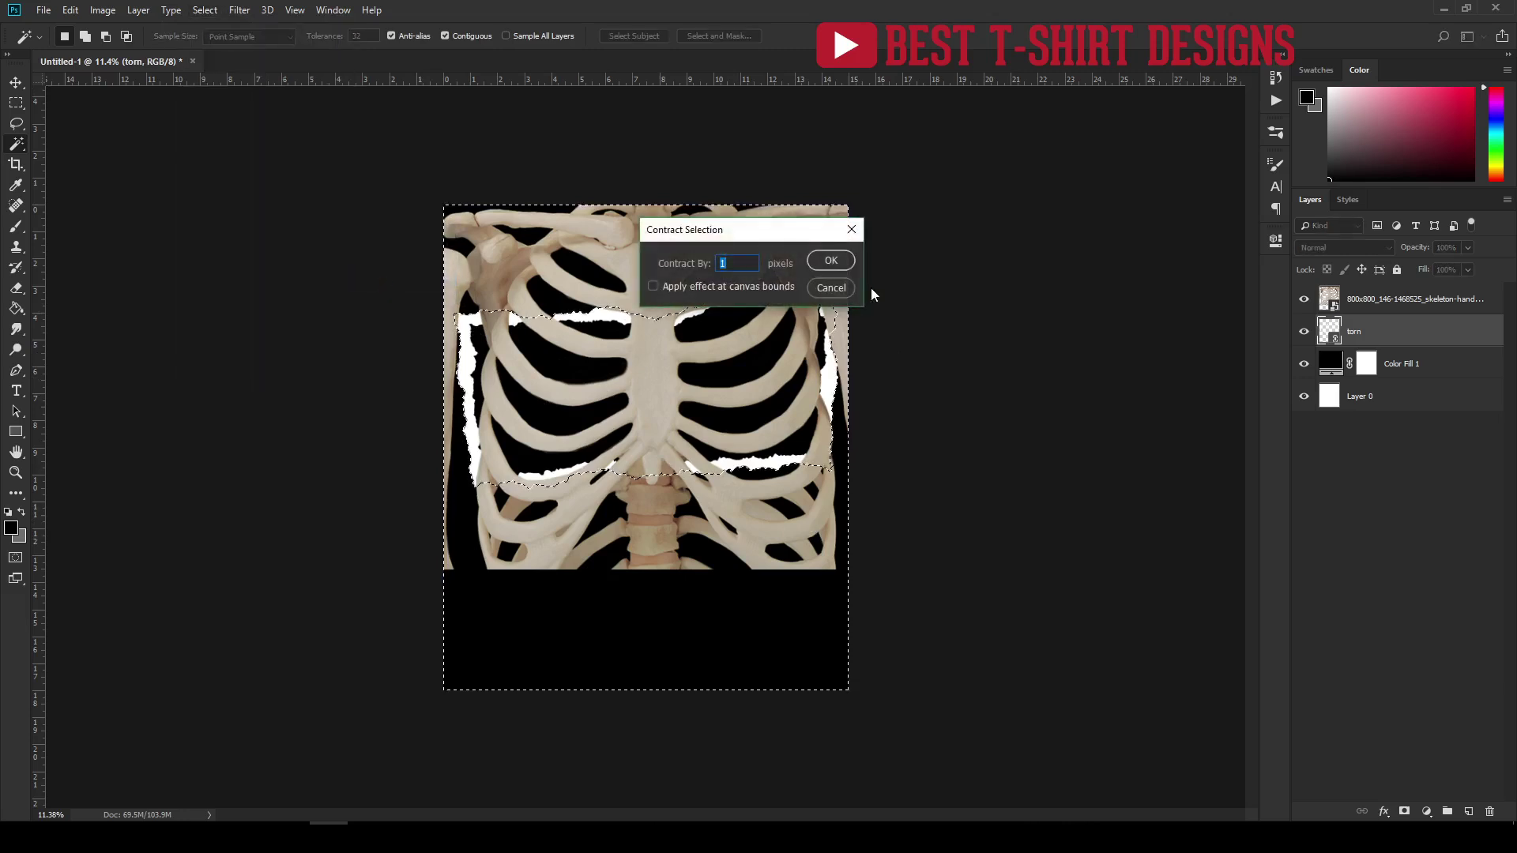
left_click(827, 262)
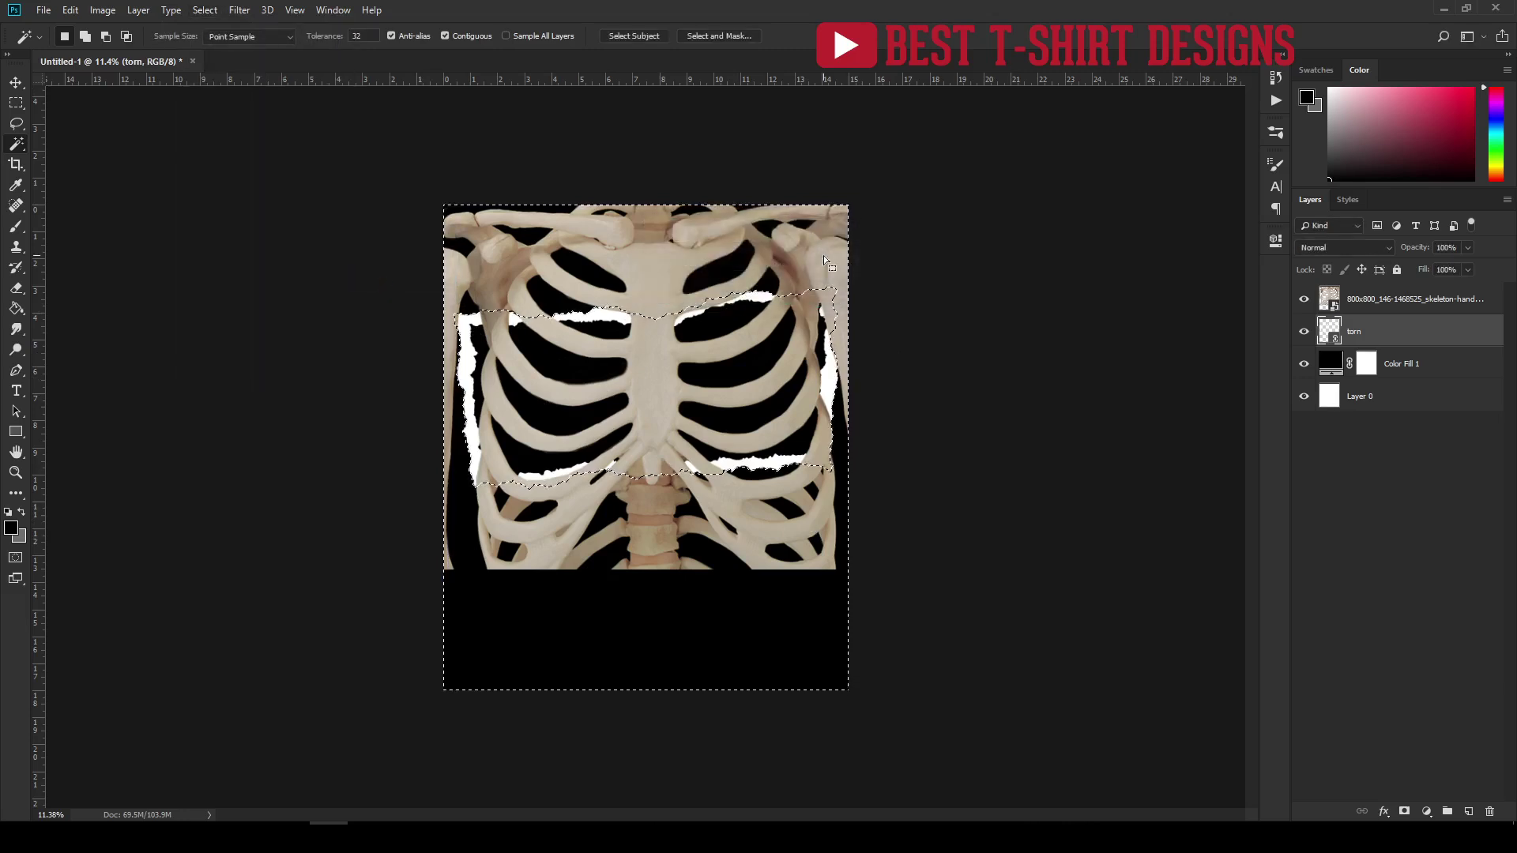
Check the selection edge at the torn frame's lower-left corner and contract the selection by another 1 pixel.
scroll(614, 461, "up", 6)
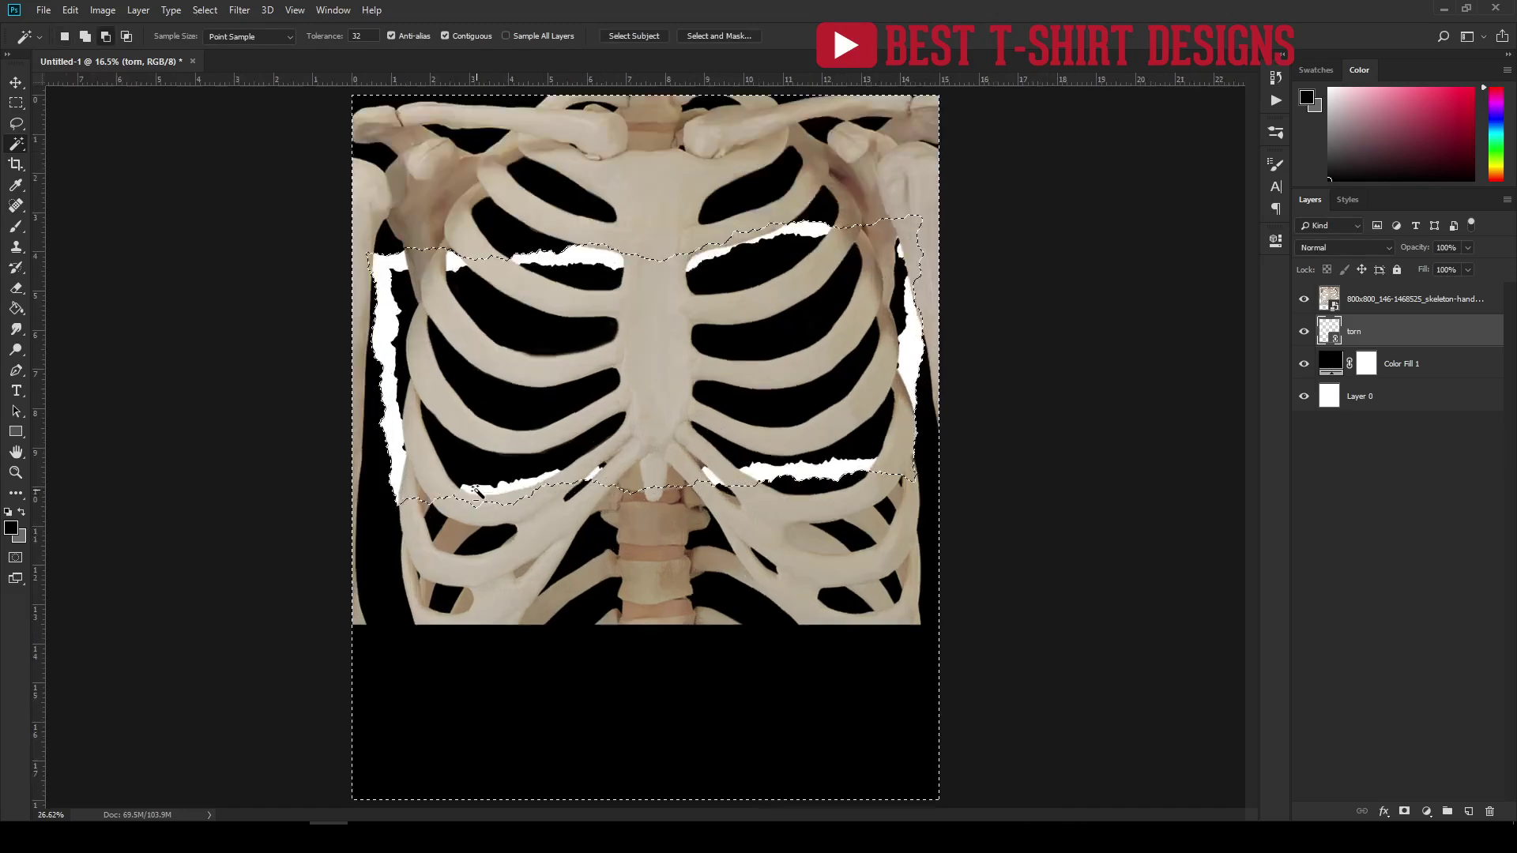
scroll(310, 520, "up", 5)
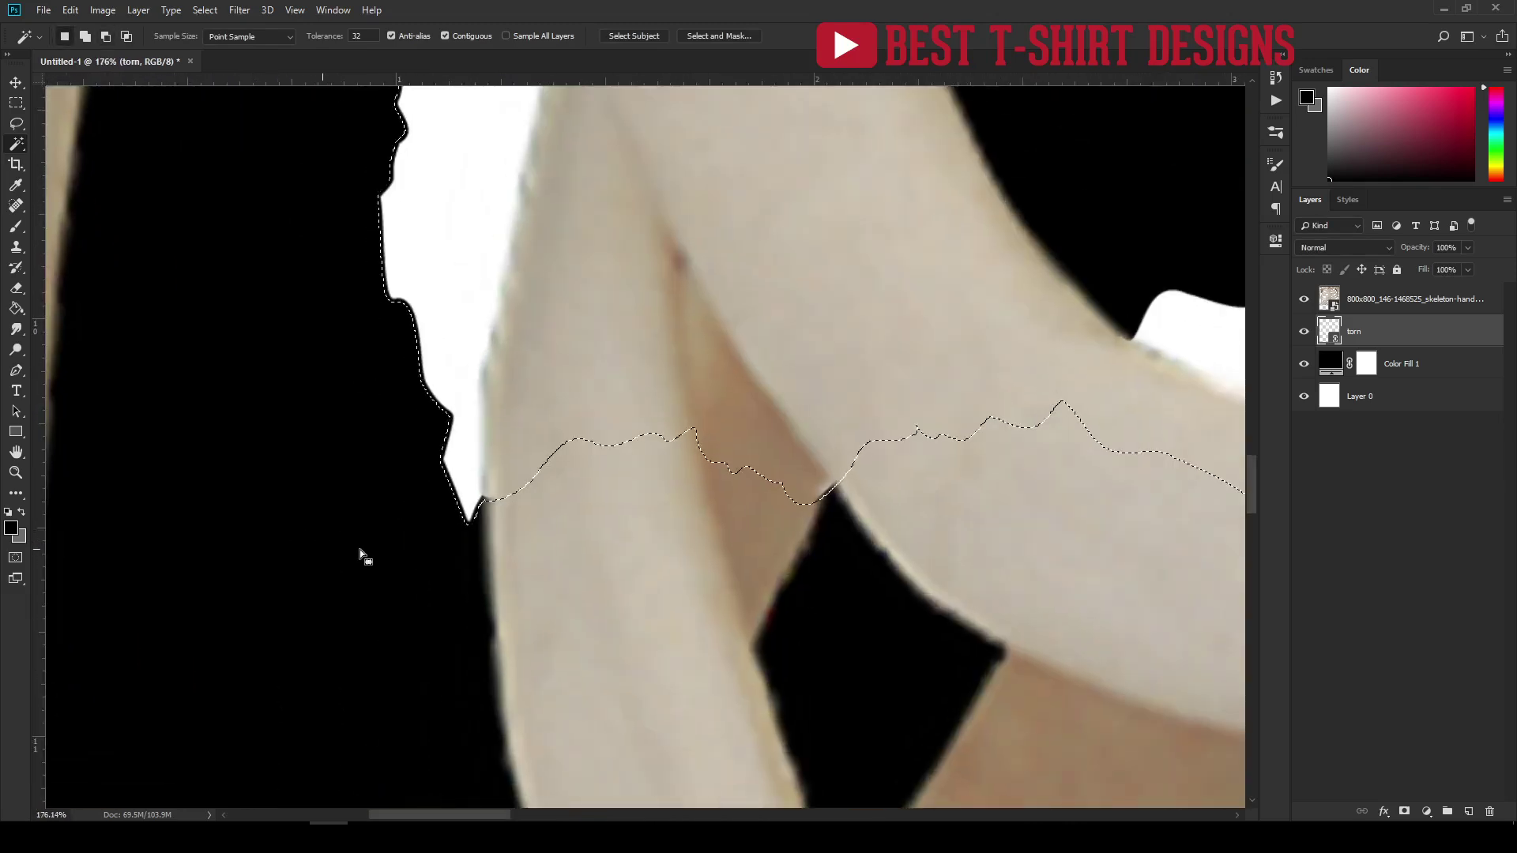
left_click(204, 9)
mouse_move(230, 234)
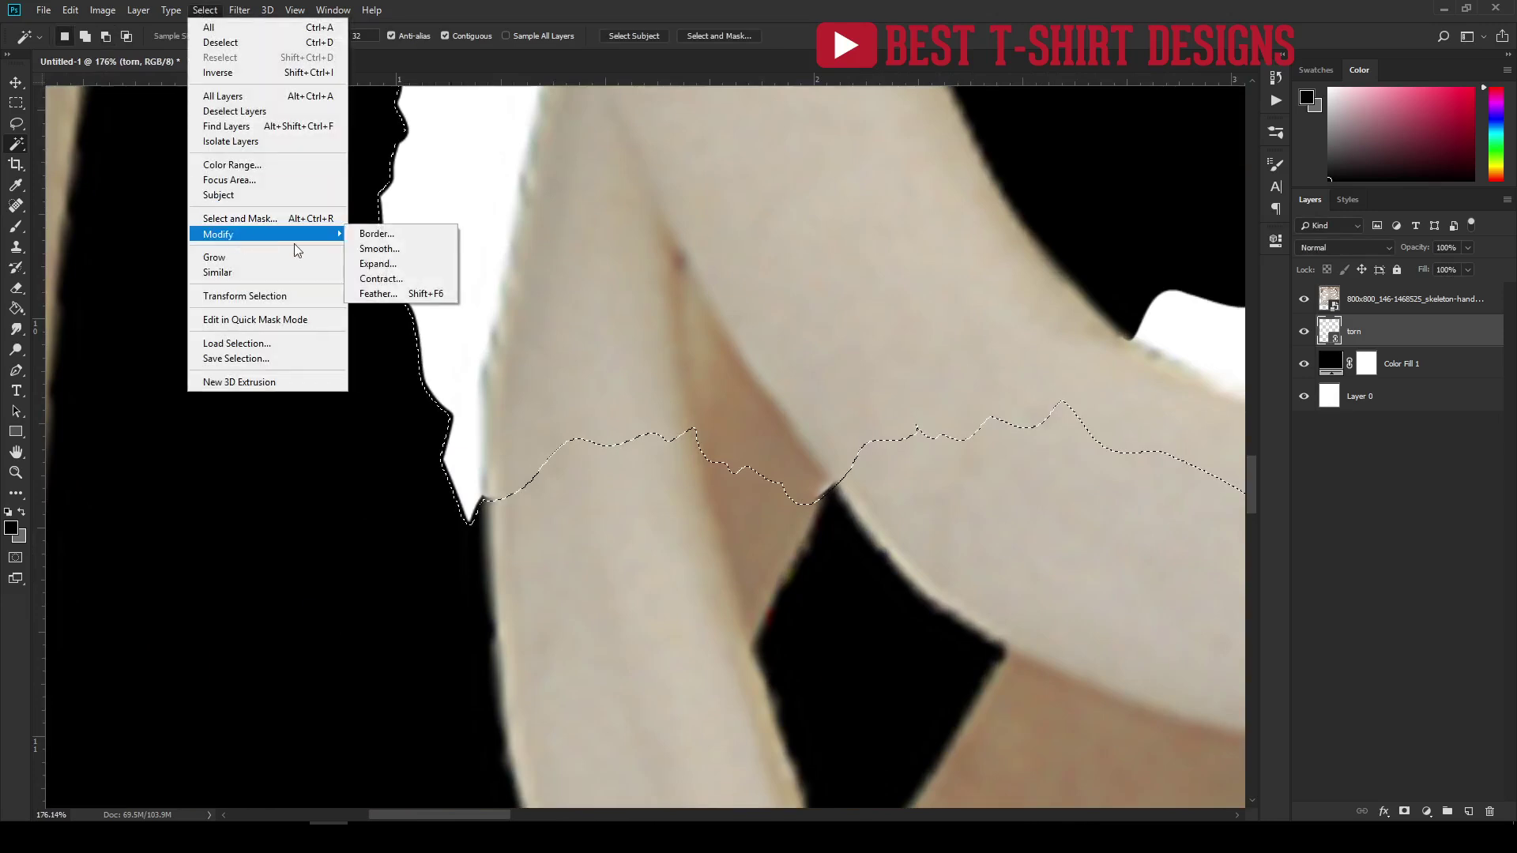
left_click(371, 280)
type("1")
key("Return")
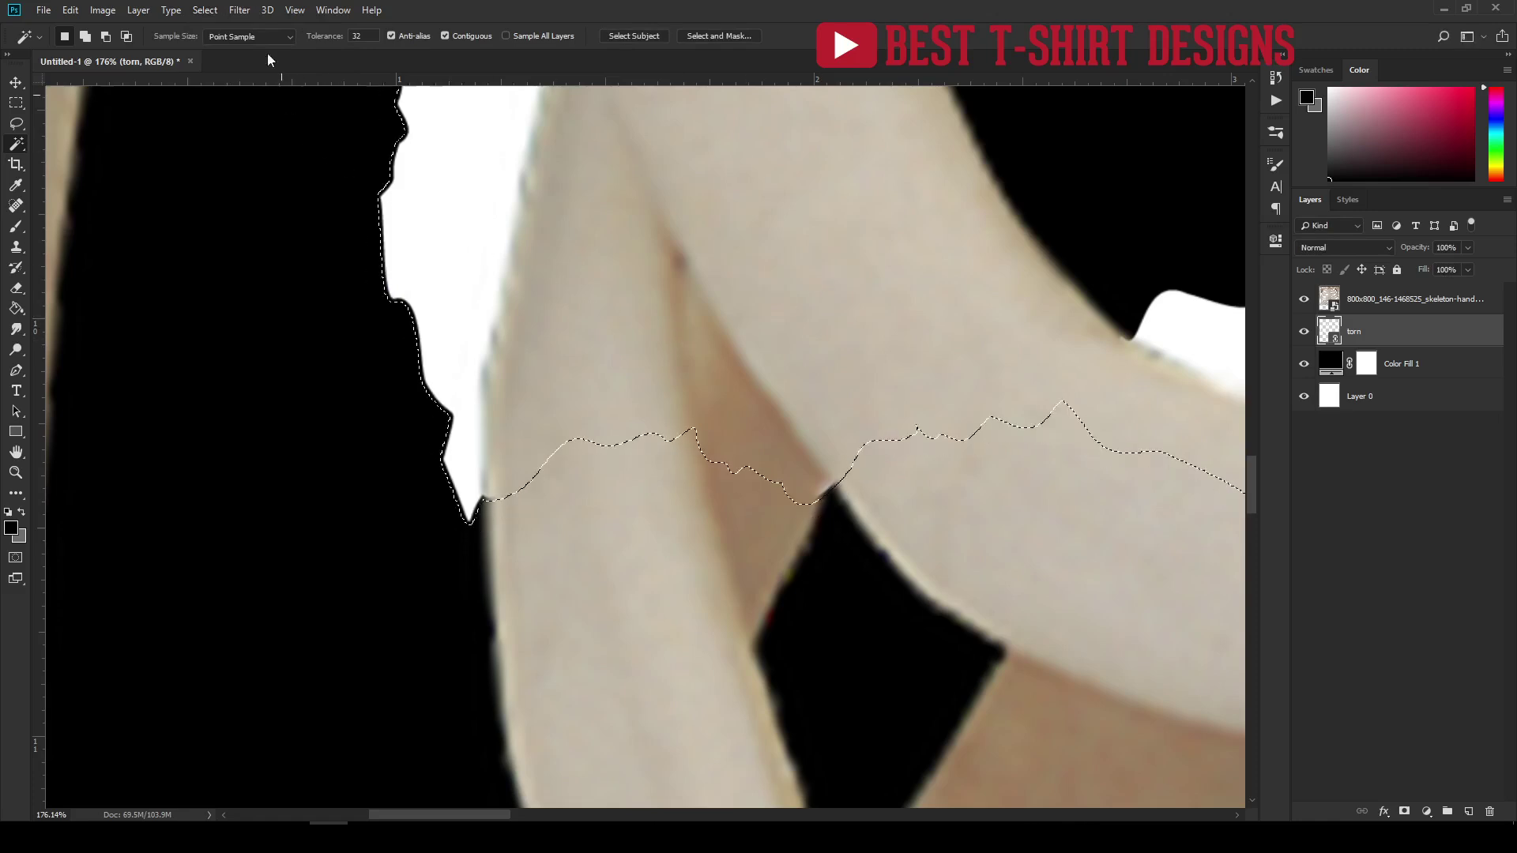
Expand the selection outside the torn frame so its edge runs just inside the white paper border.
left_click(204, 9)
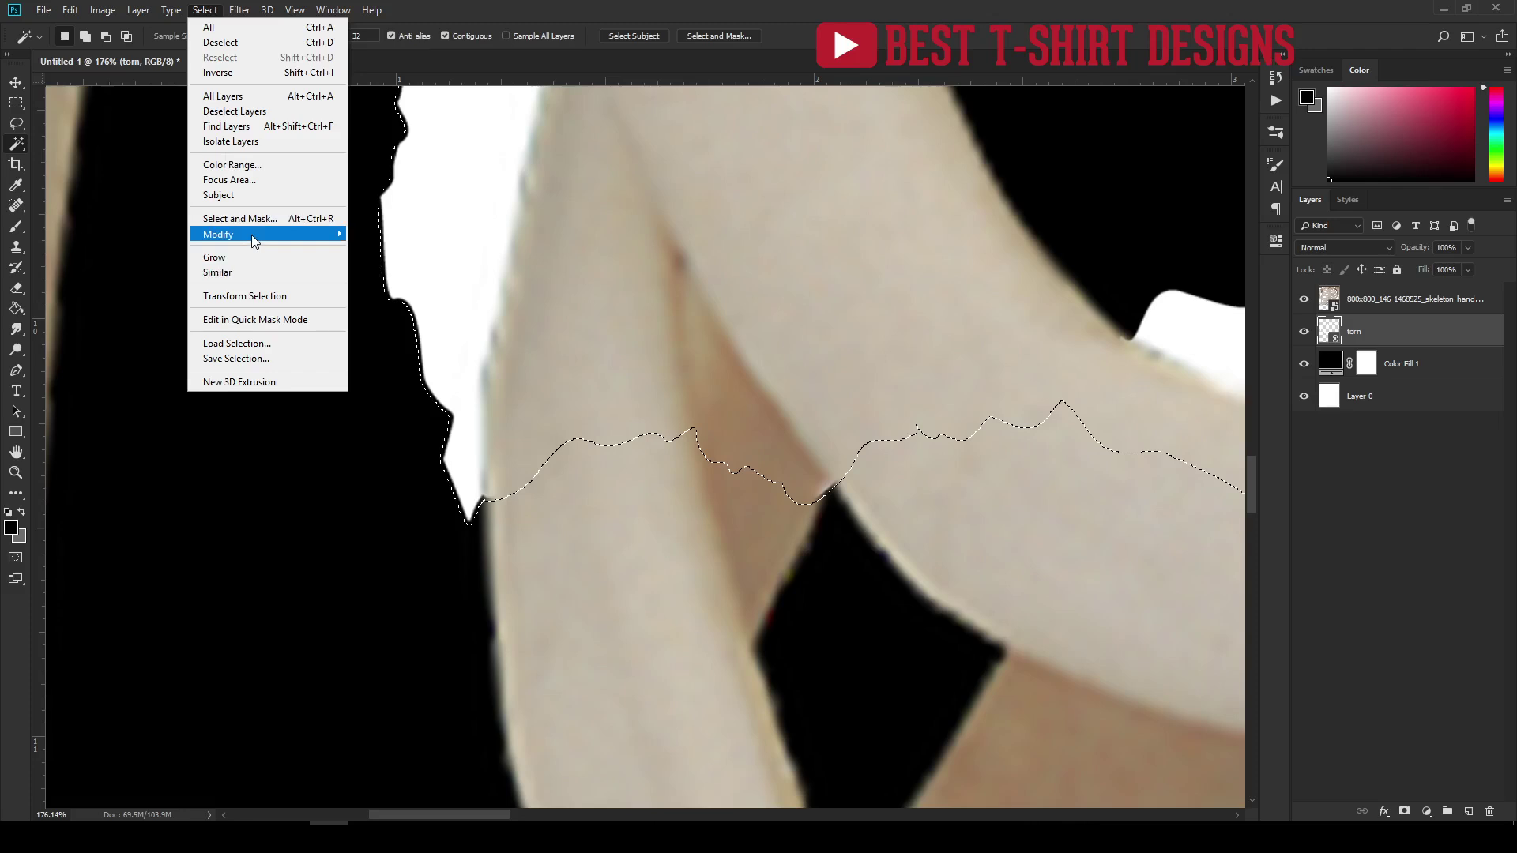
mouse_move(254, 238)
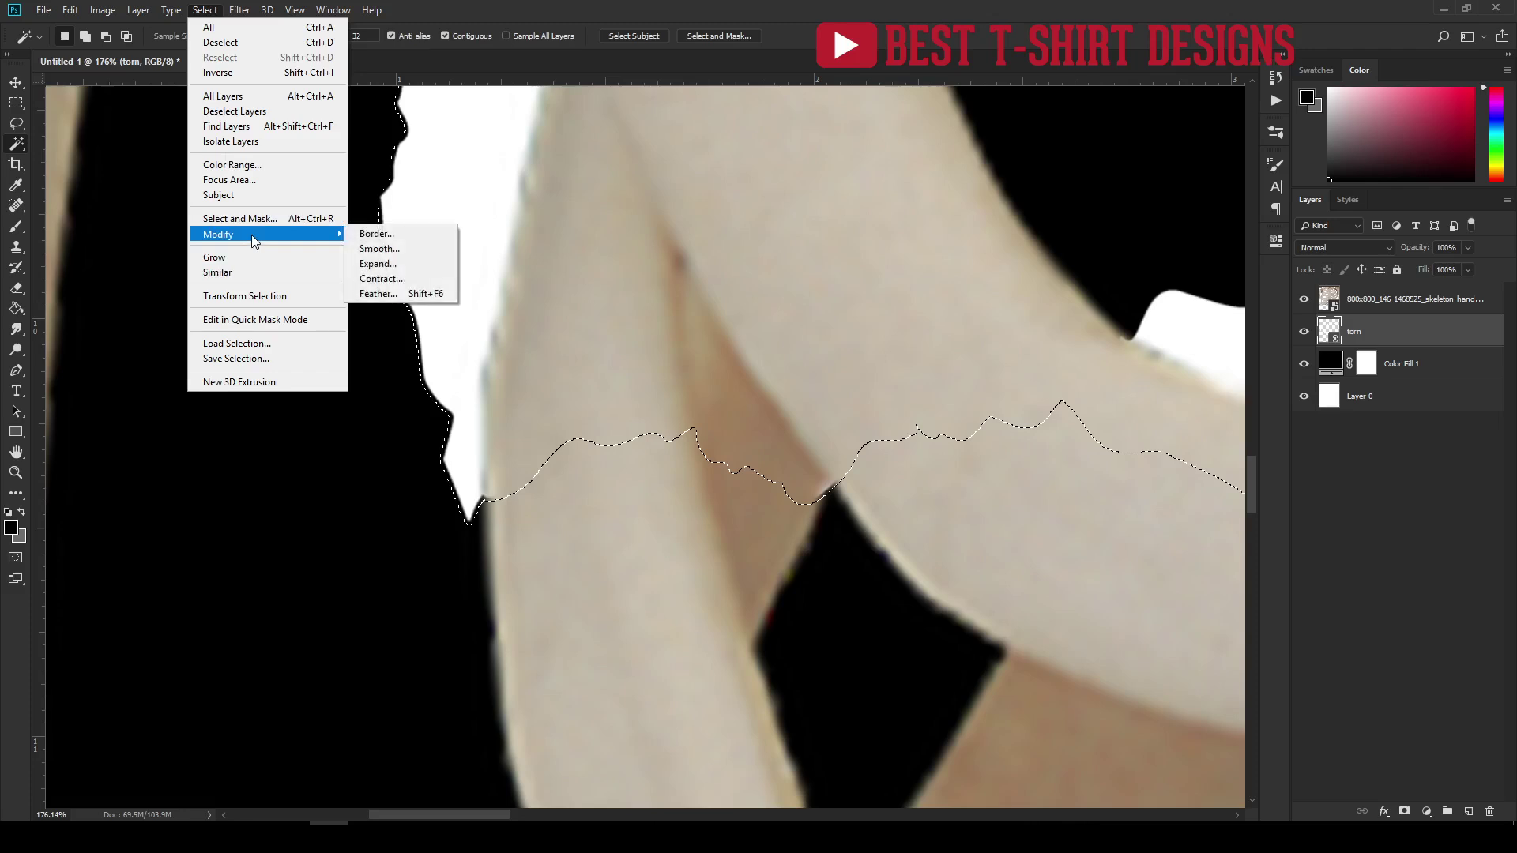
left_click(407, 264)
key("Return")
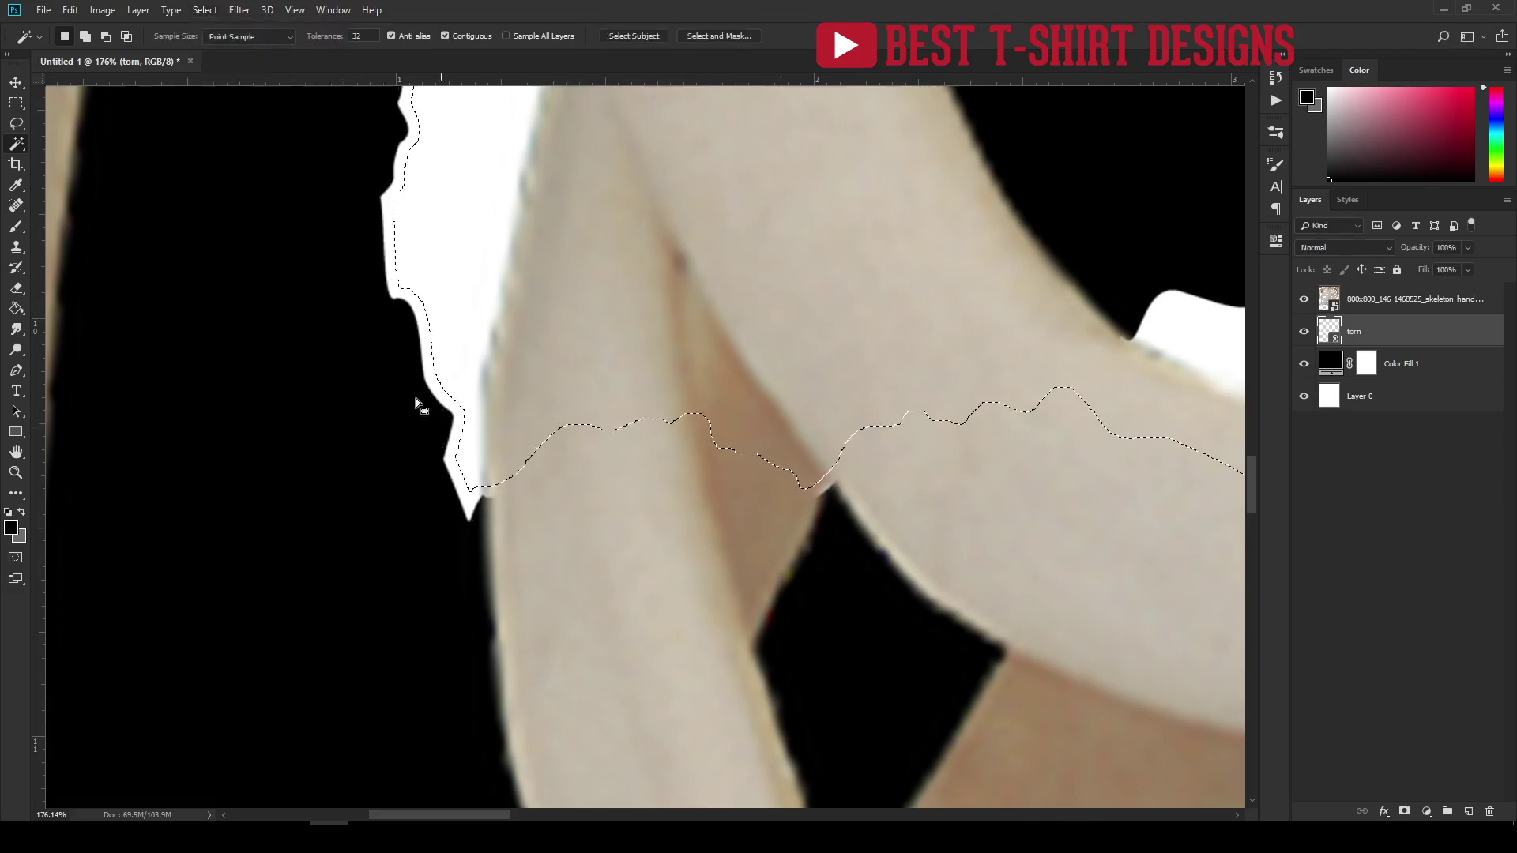
scroll(506, 411, "down", 2)
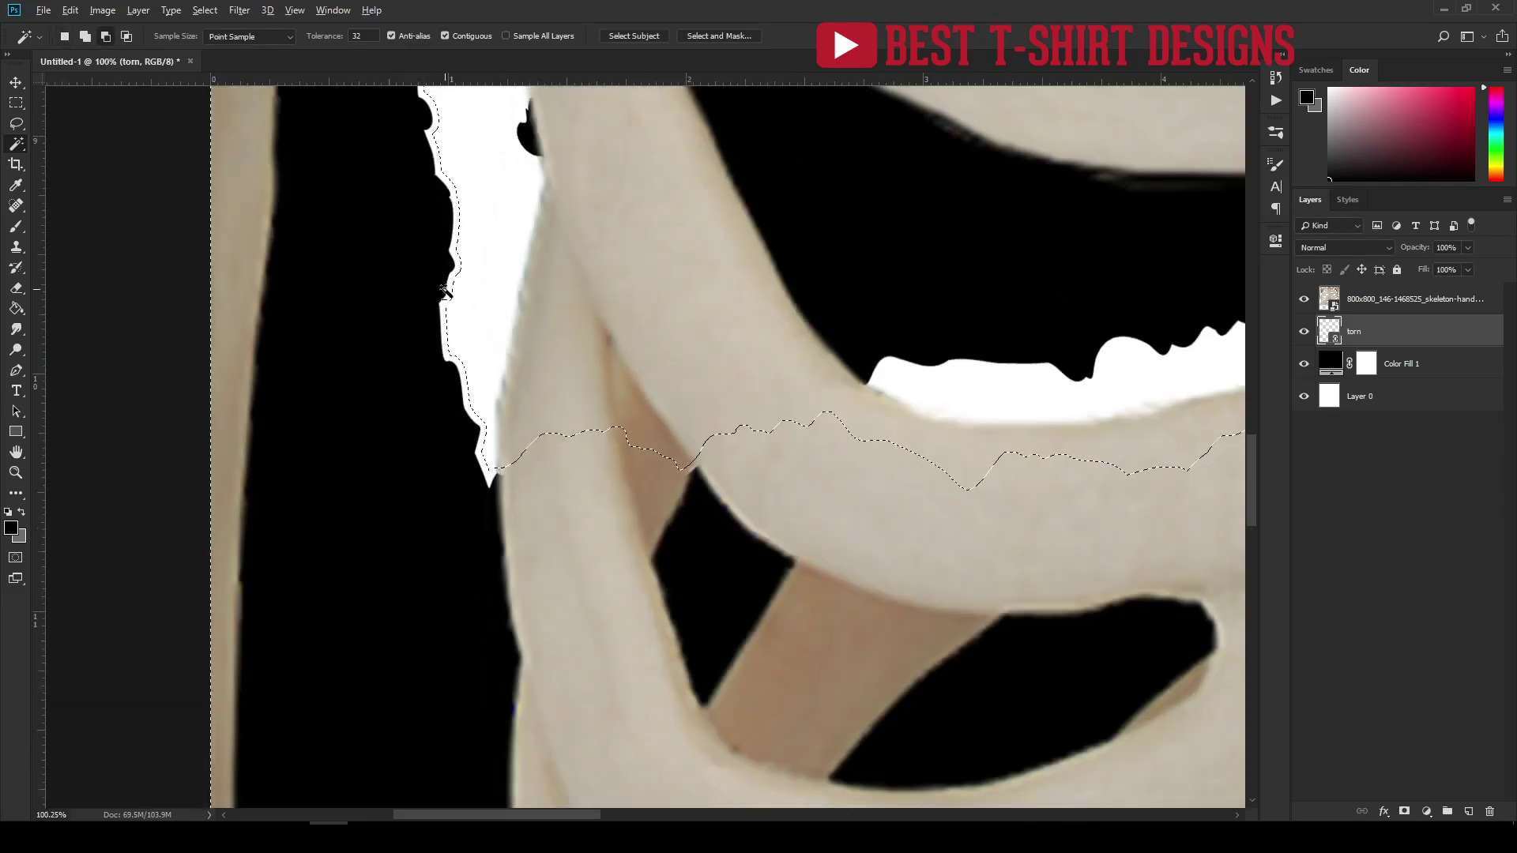
scroll(443, 356, "up", 3)
scroll(490, 446, "down", 6)
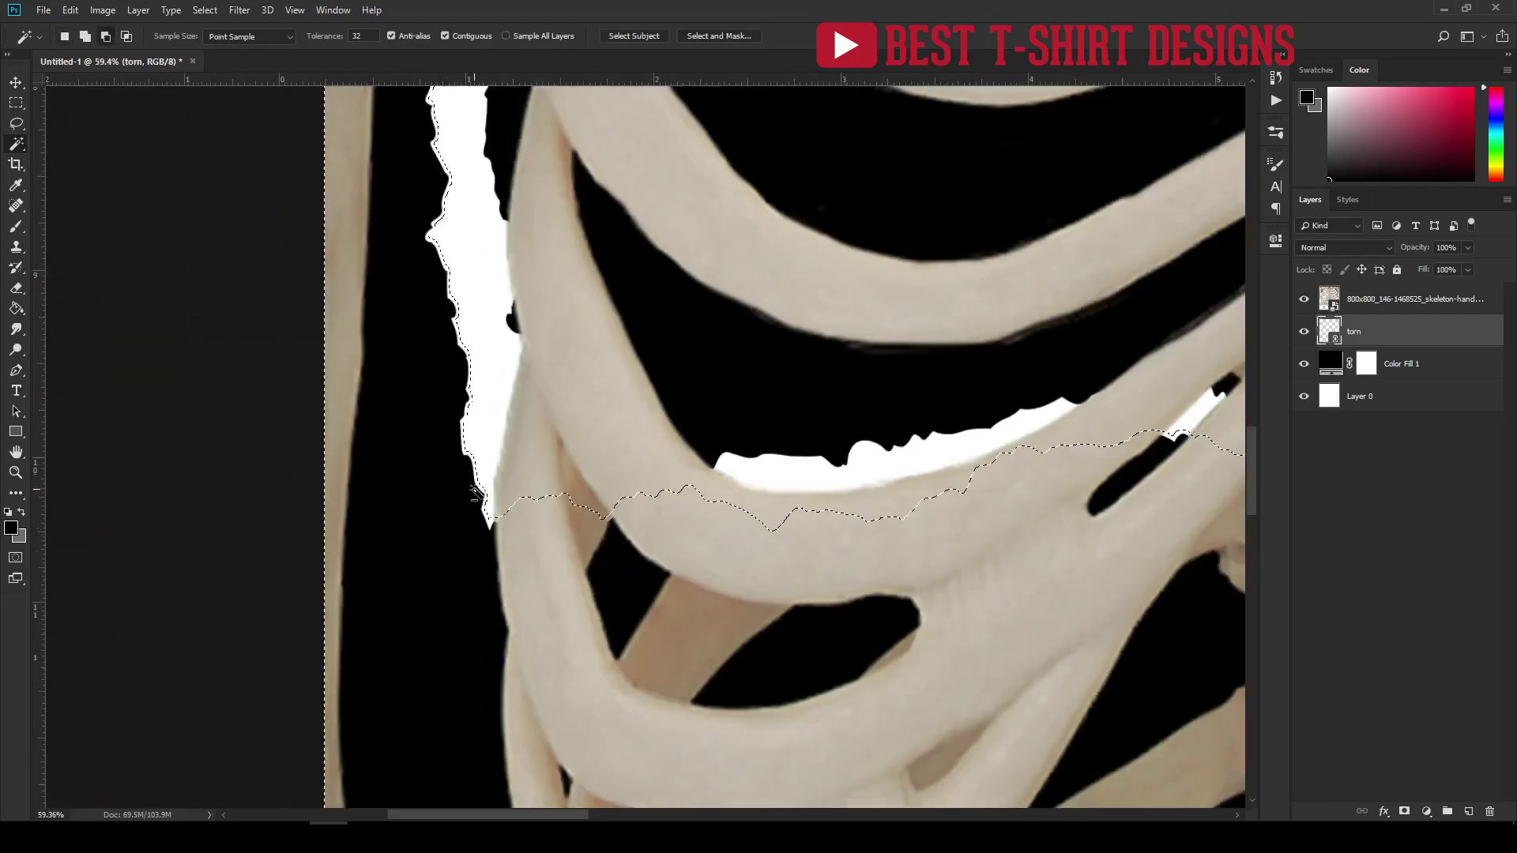
scroll(415, 487, "down", 4)
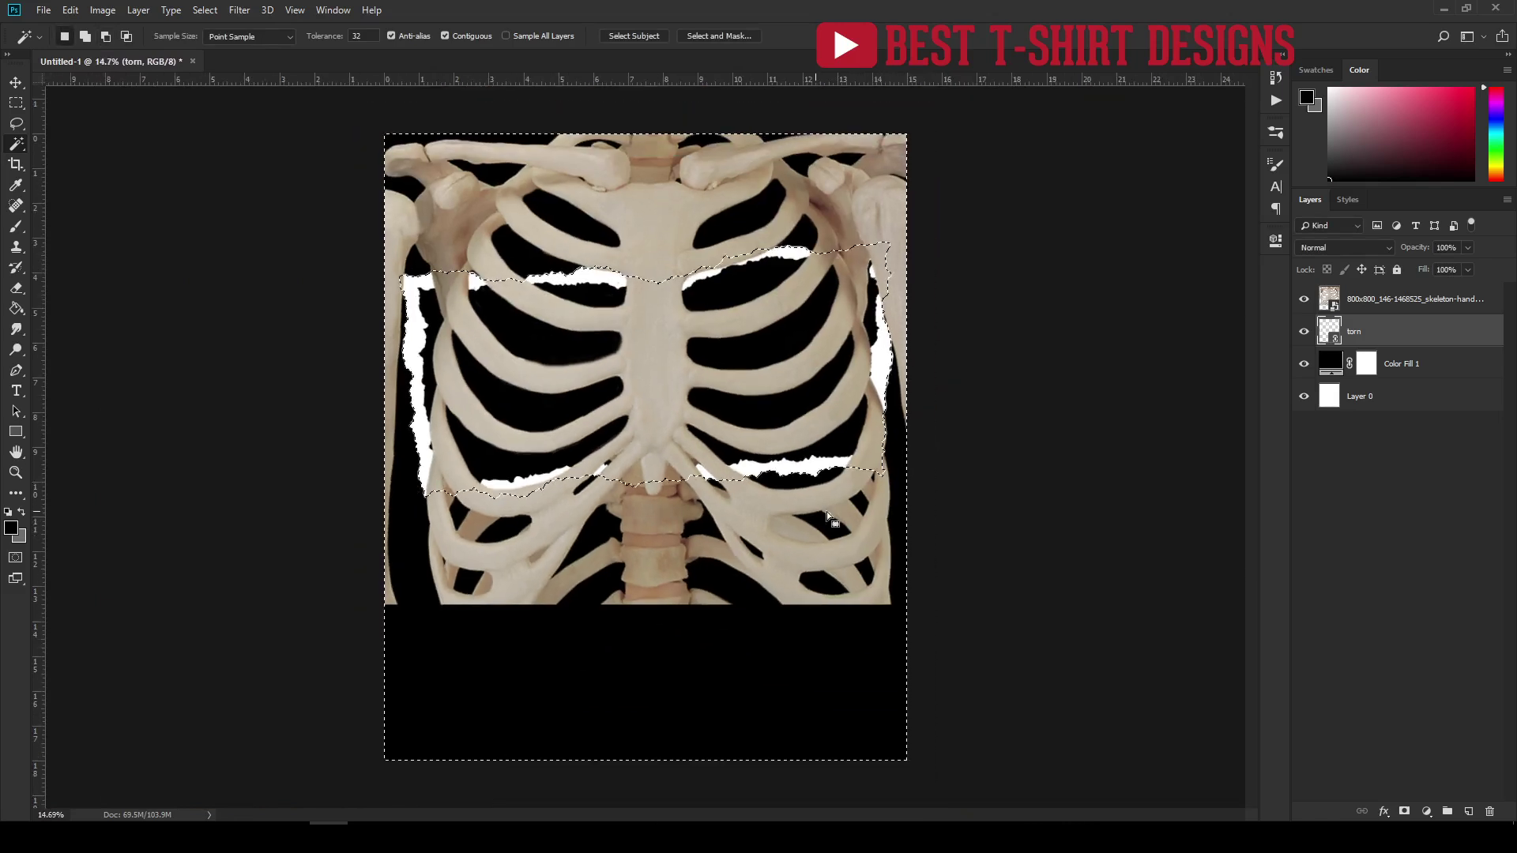
key("v")
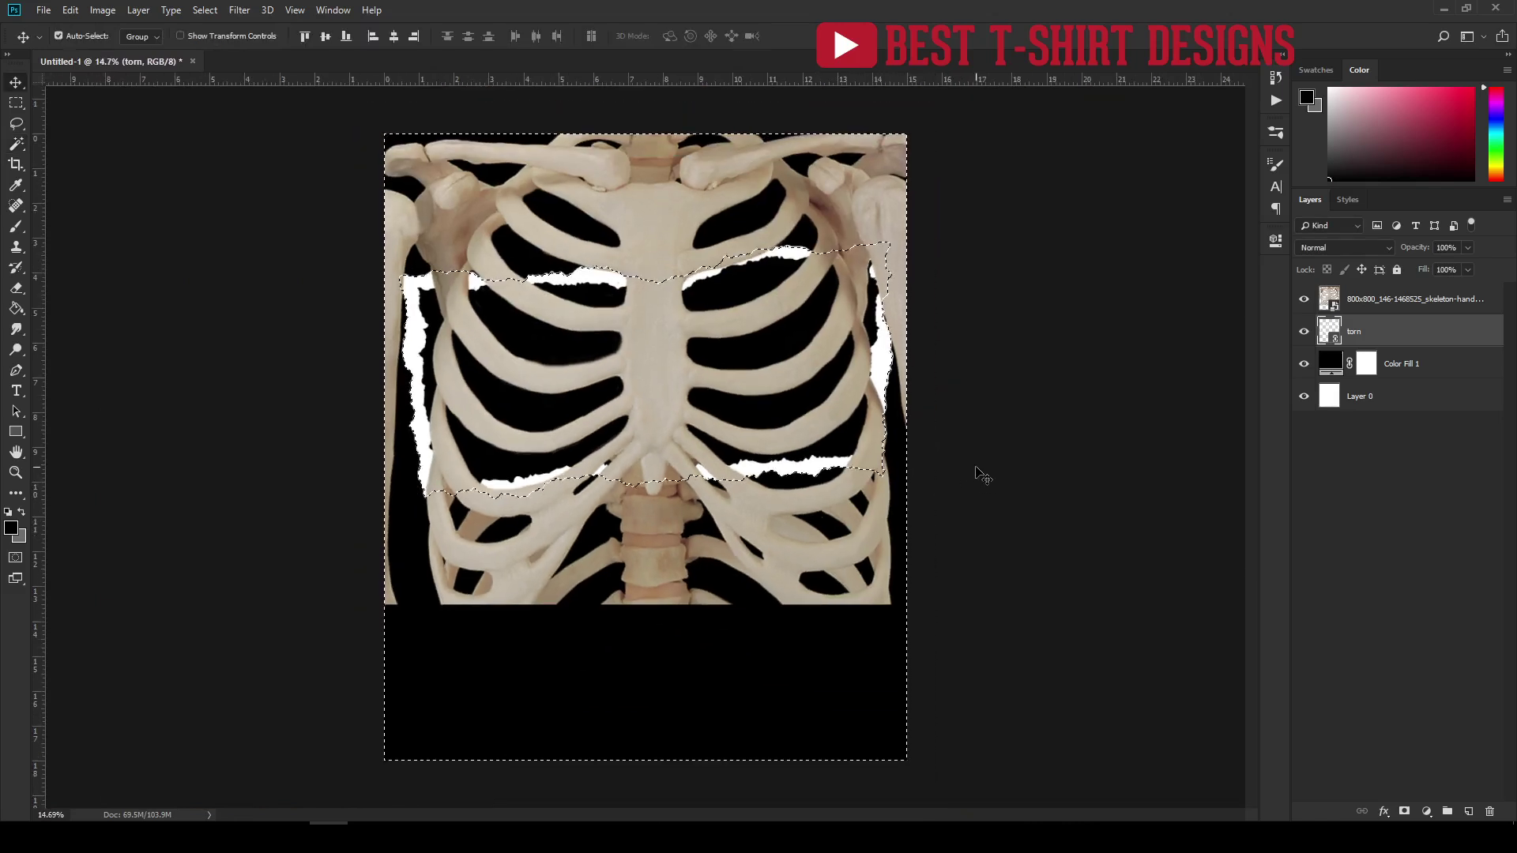
left_click(1405, 812)
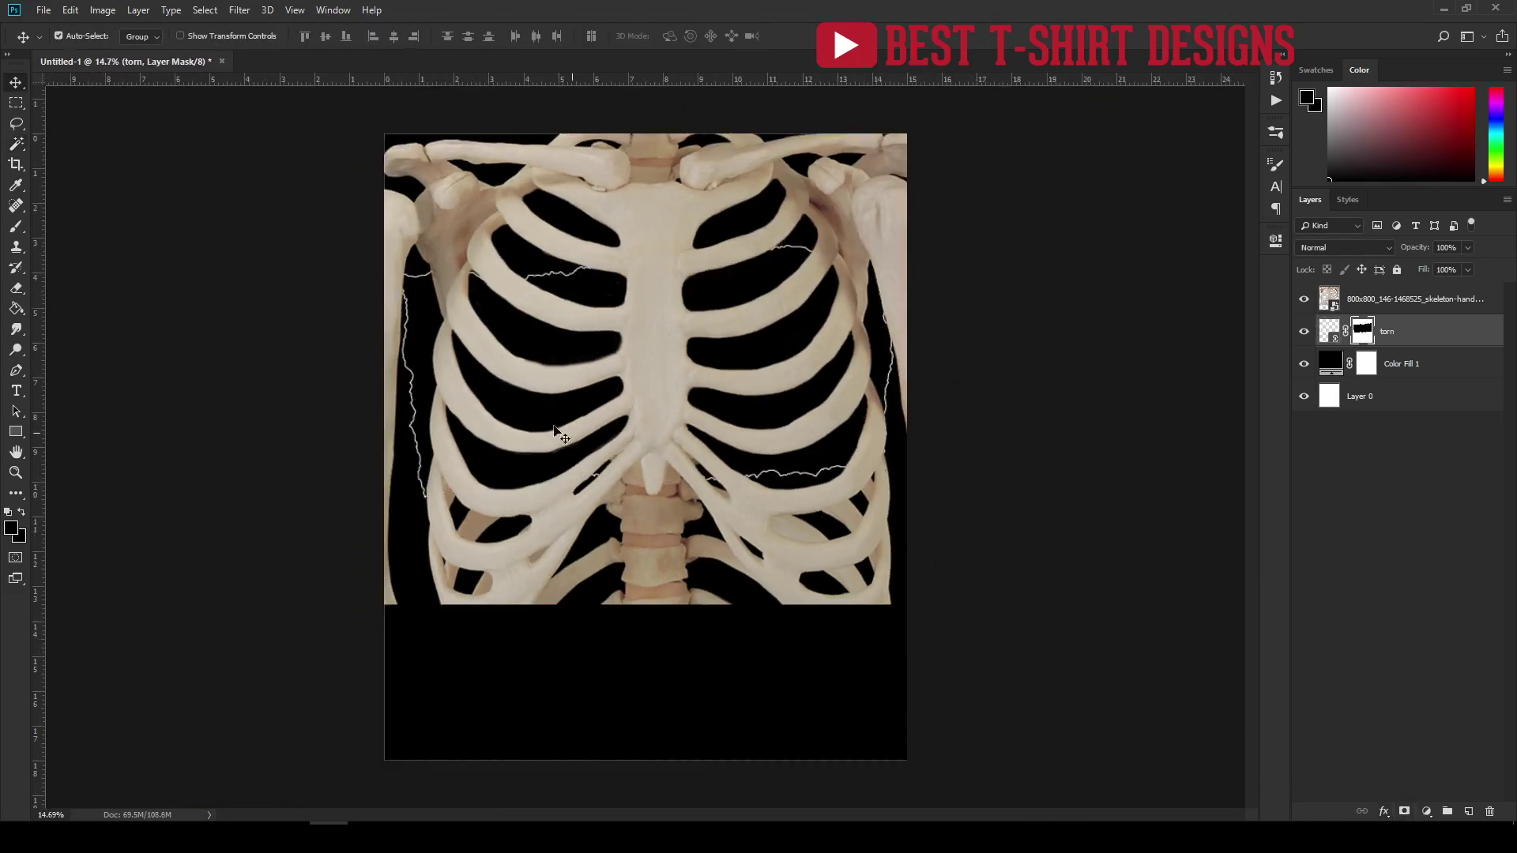
key("ctrl+z")
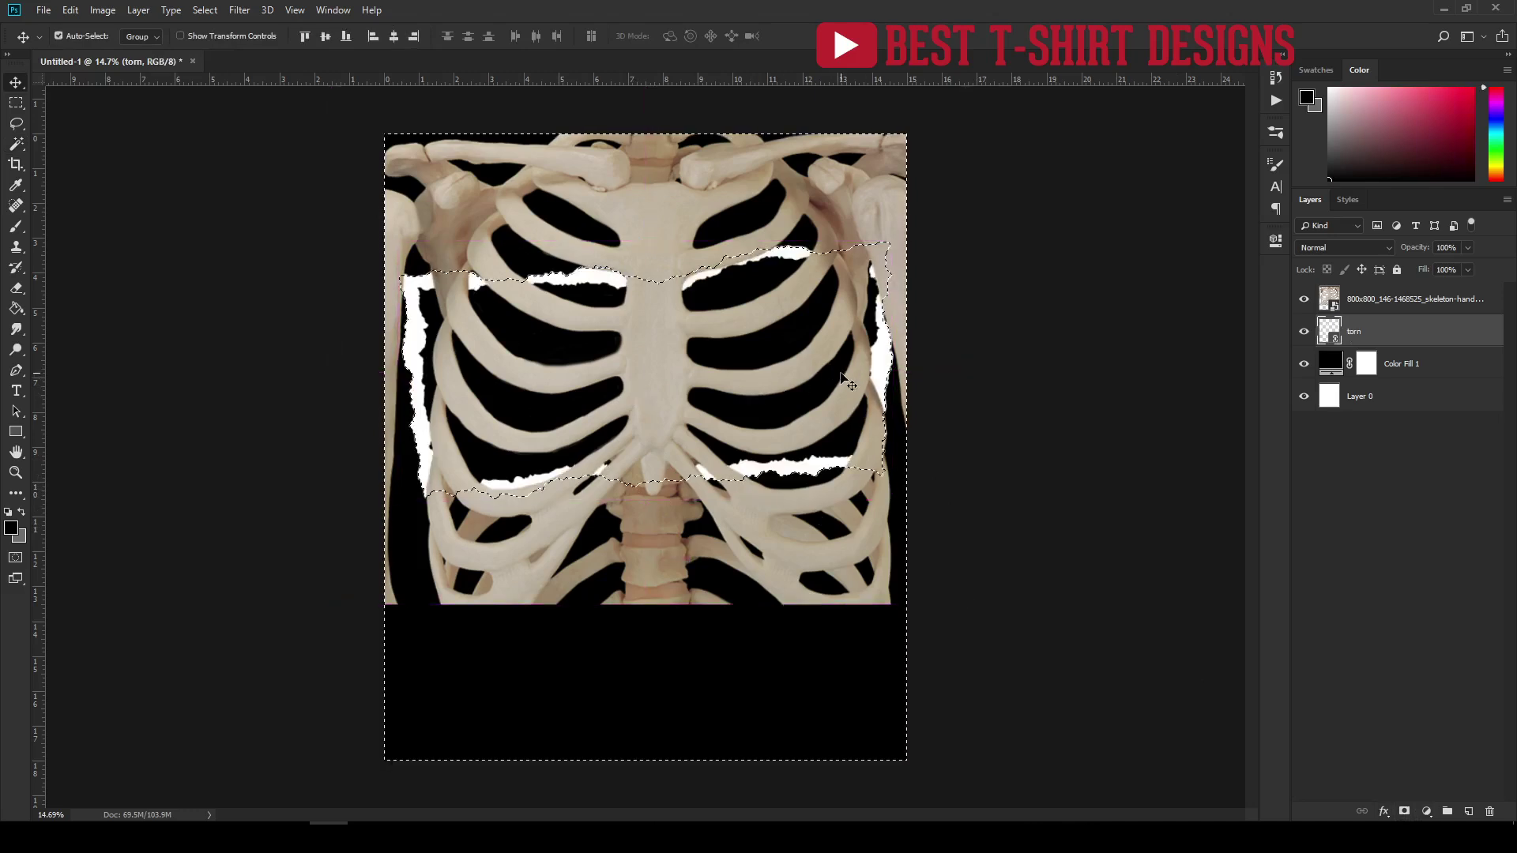
Mask the skeleton layer to the inside of the torn frame using the inverted selection, and move it below the torn layer.
left_click(1370, 299)
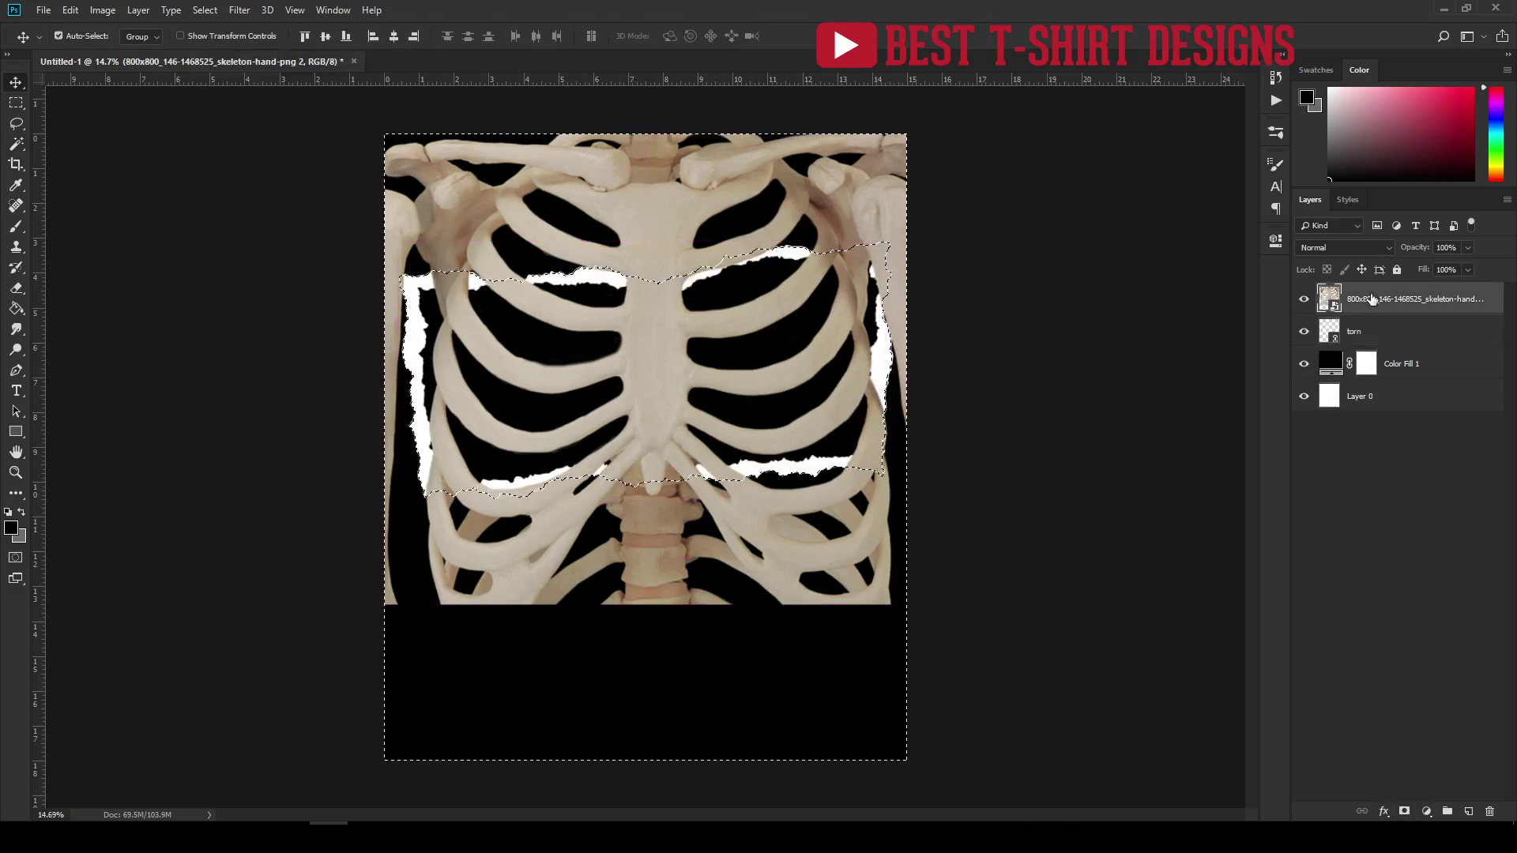
left_click(1403, 812, "alt")
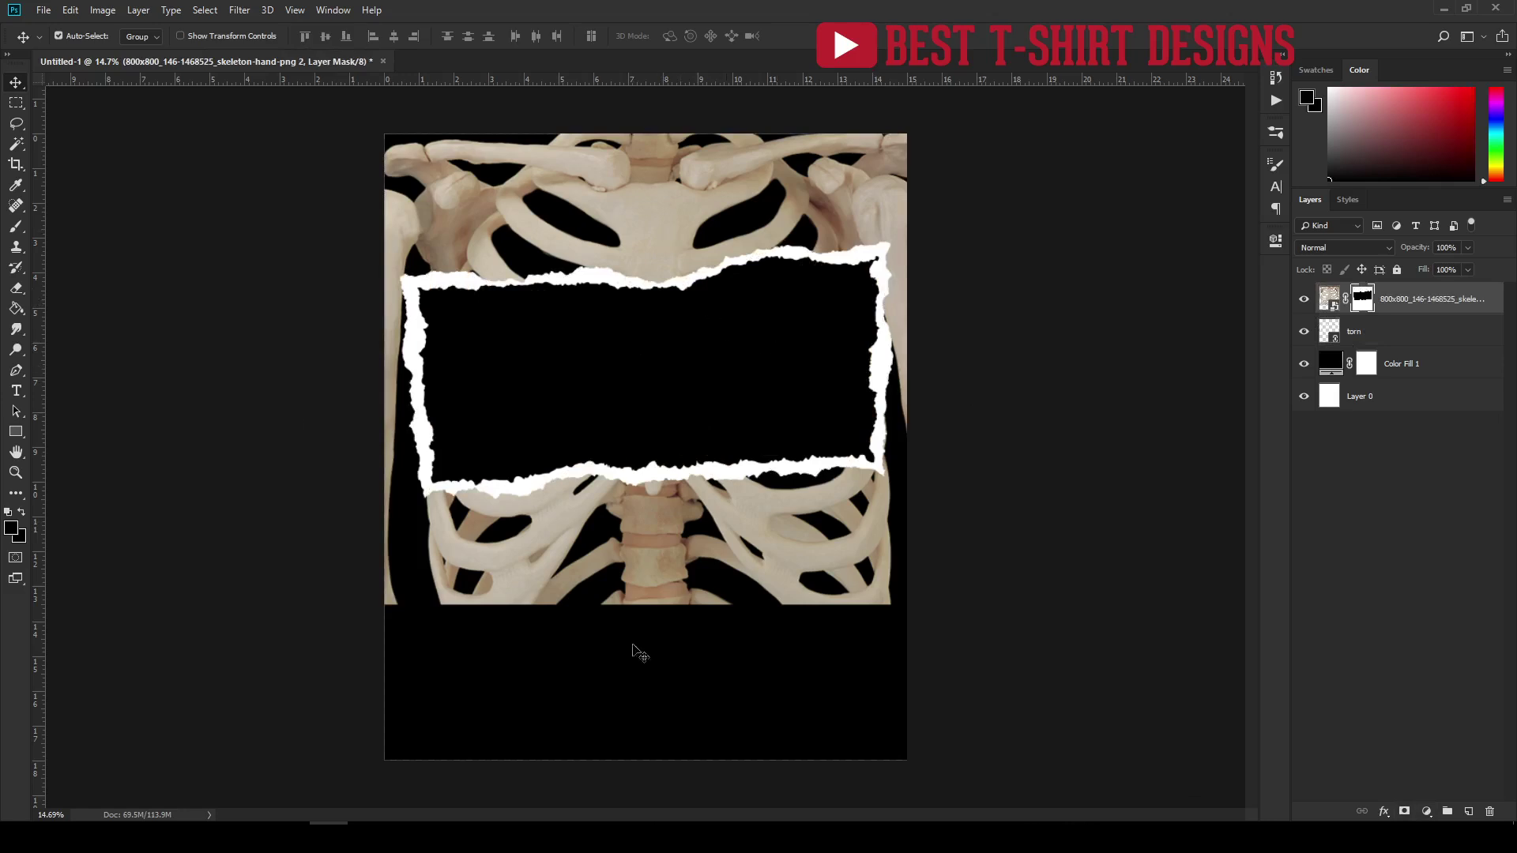
key("ctrl+z")
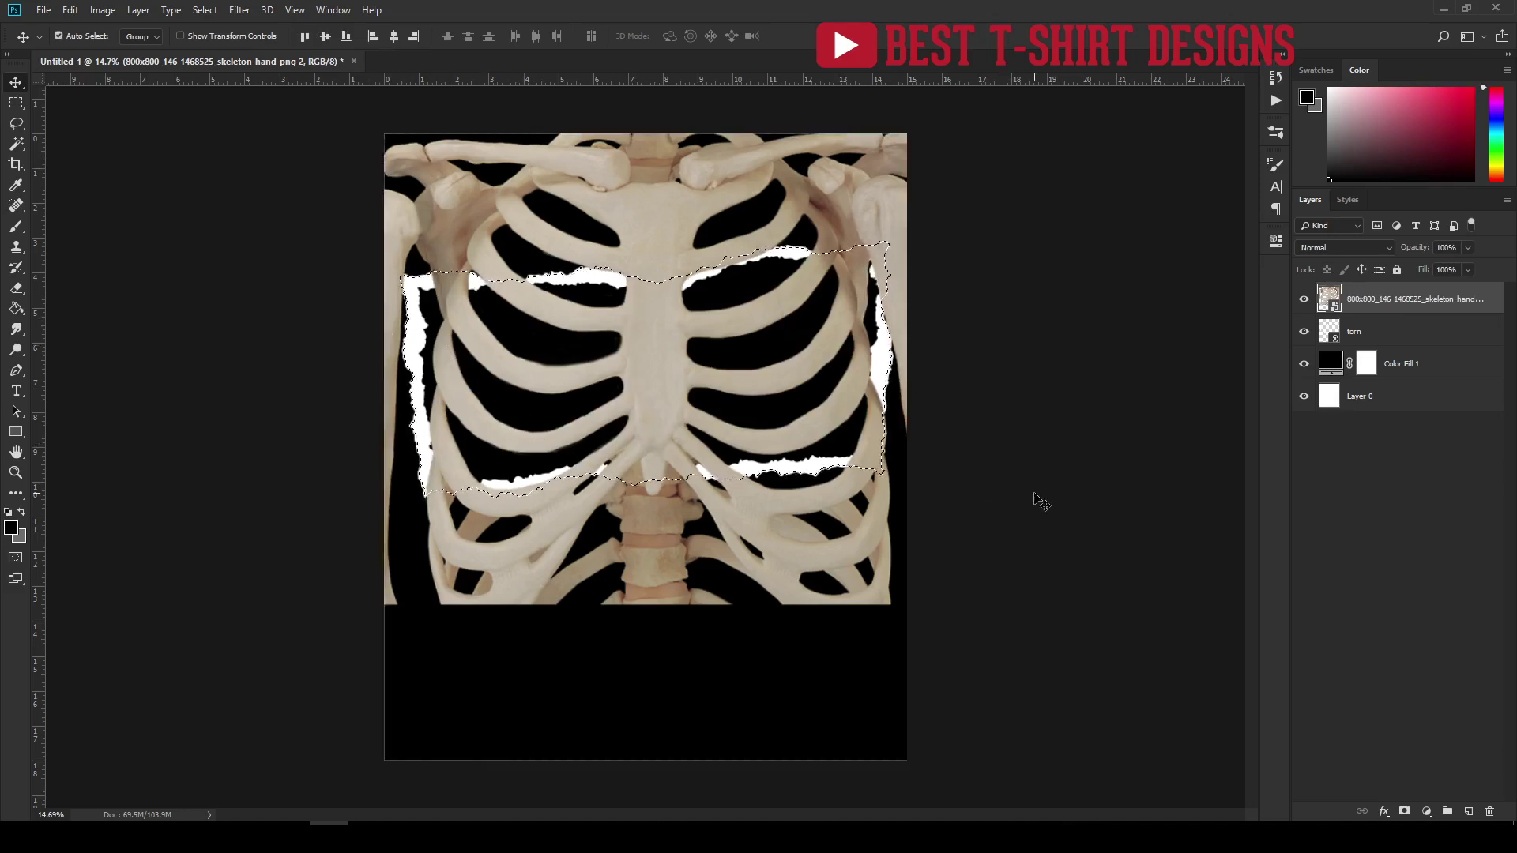
key("ctrl+shift+i")
left_click(205, 9)
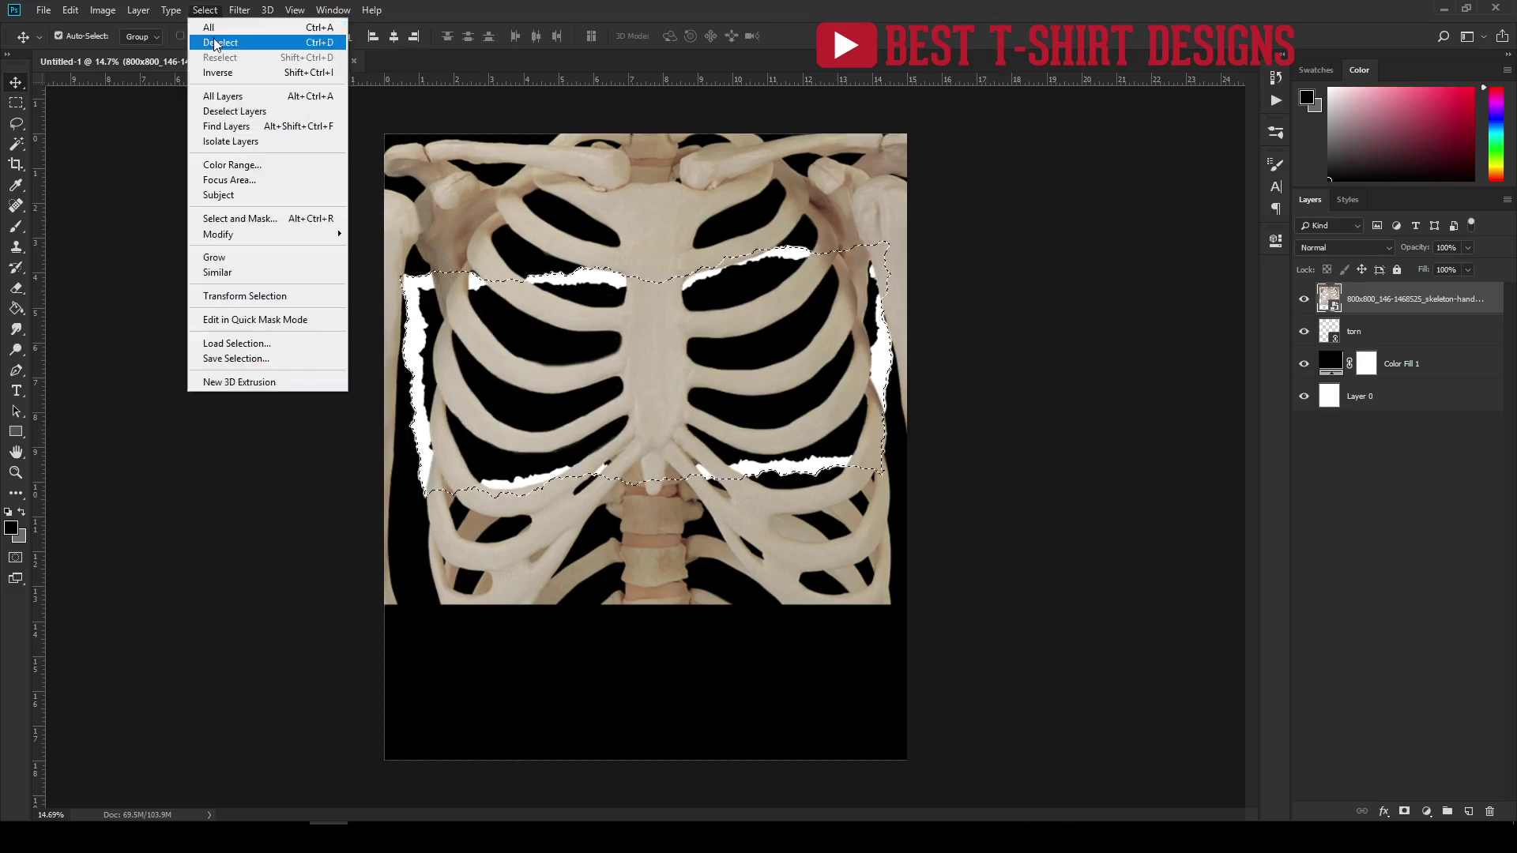
left_click(320, 75)
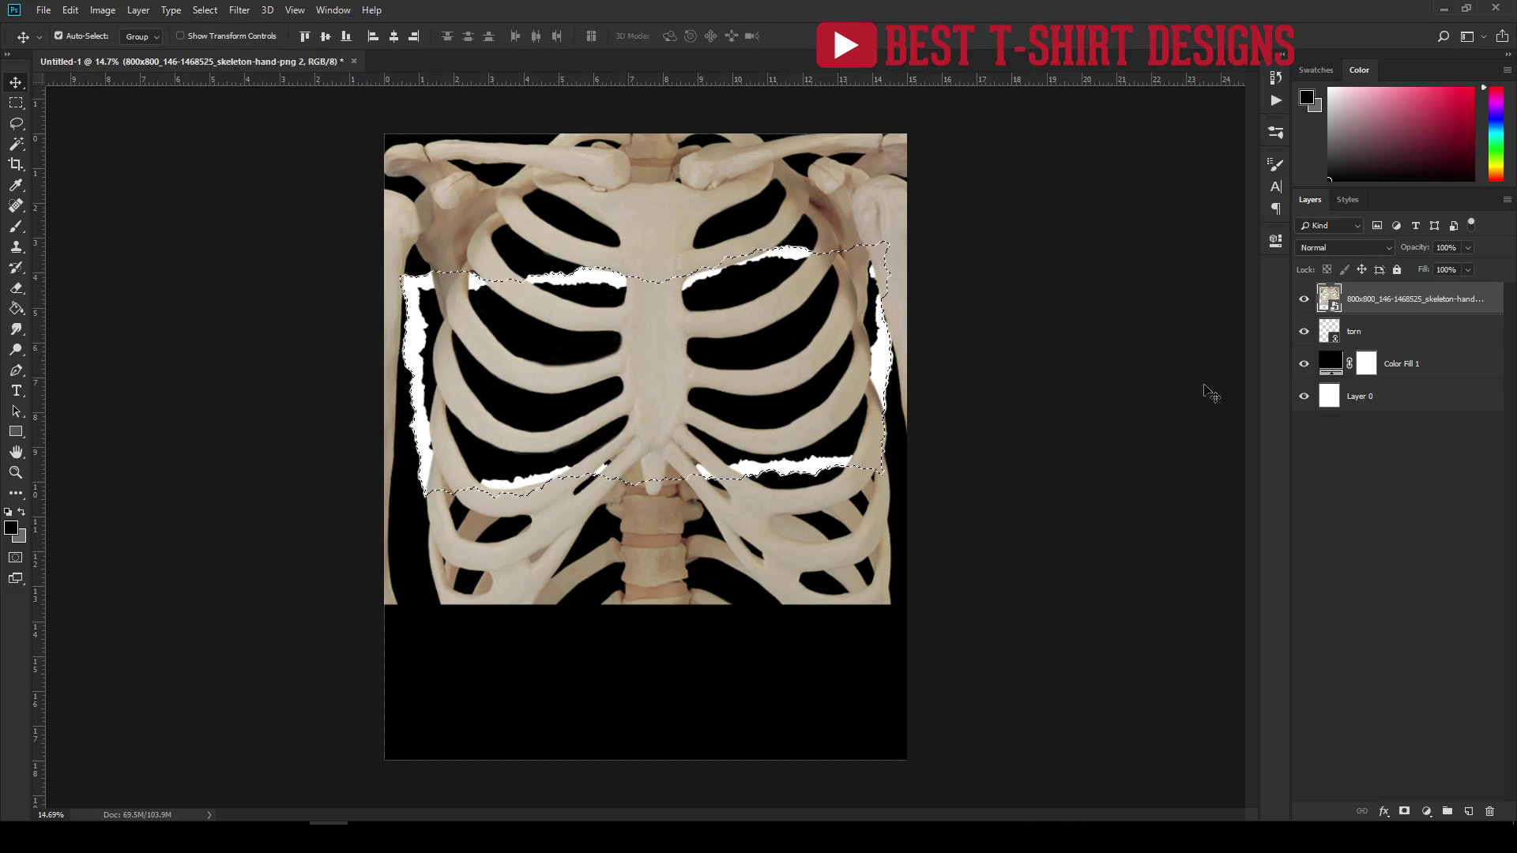
left_click(1403, 811)
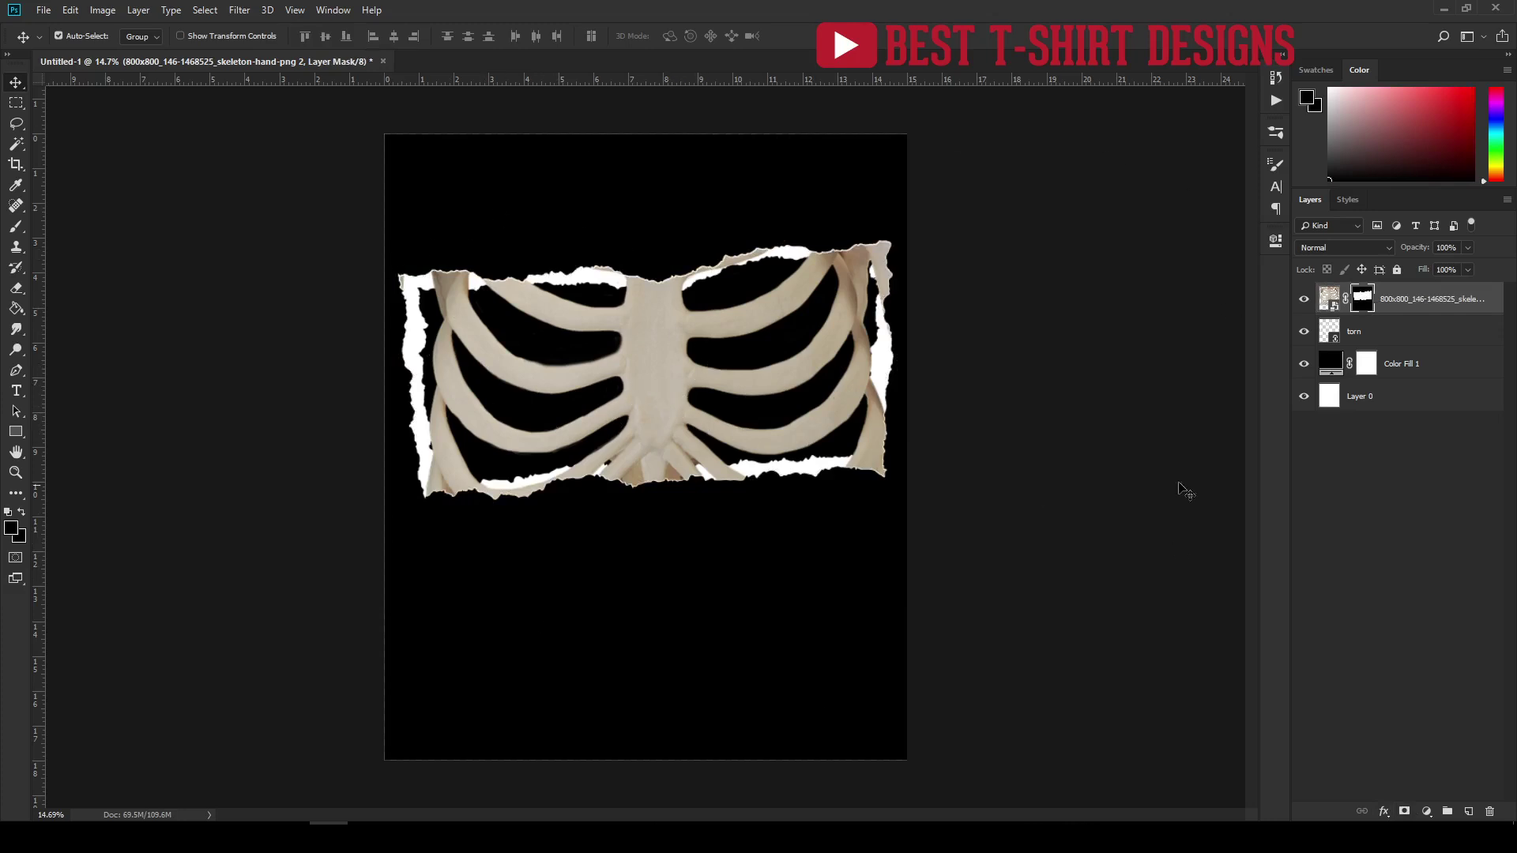
left_click_drag(1433, 300, 1434, 342)
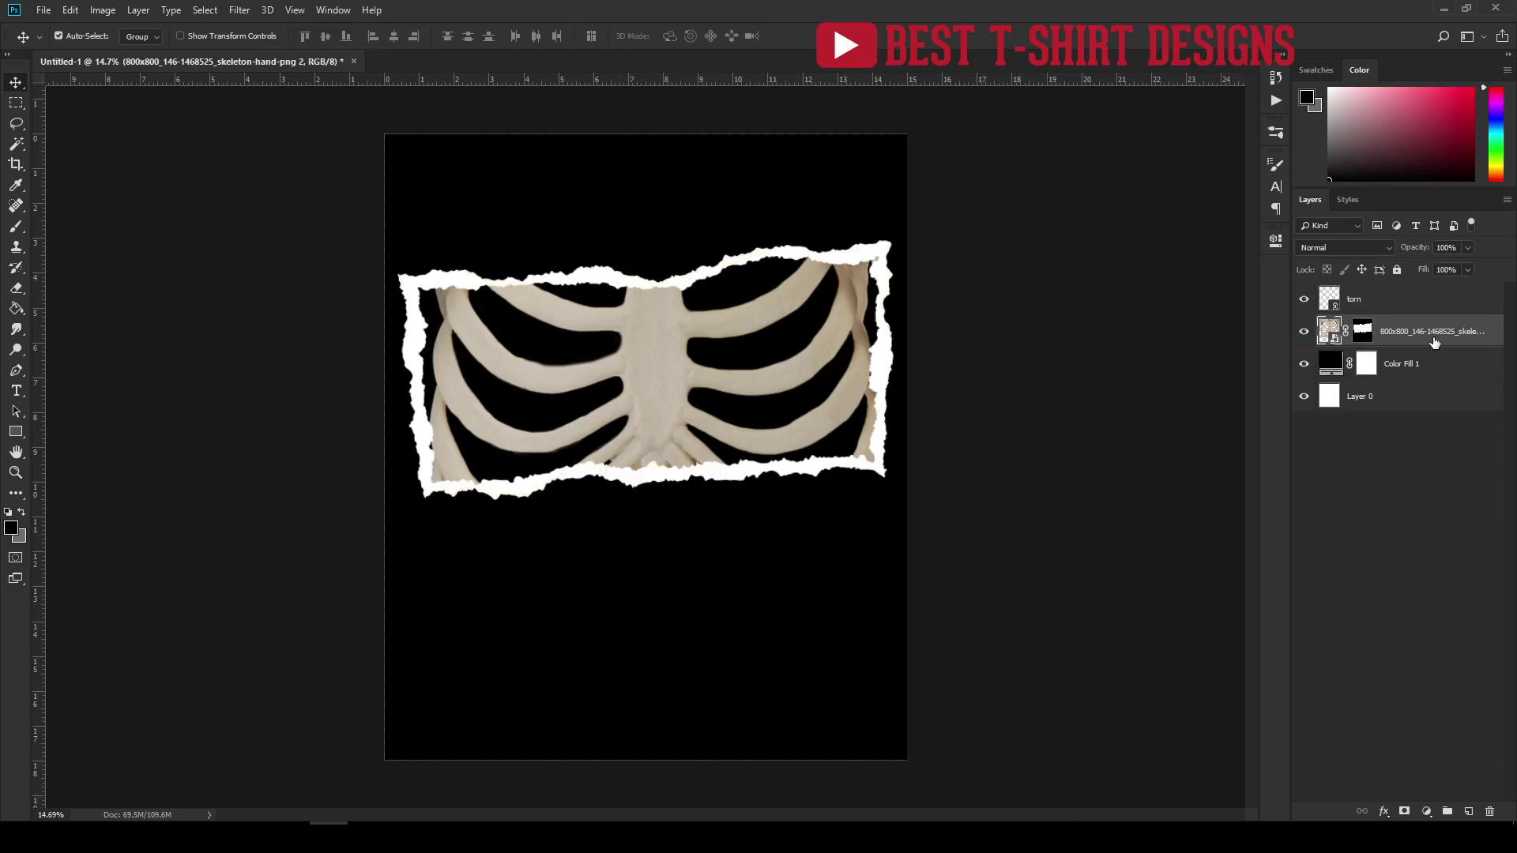
left_click(1019, 457)
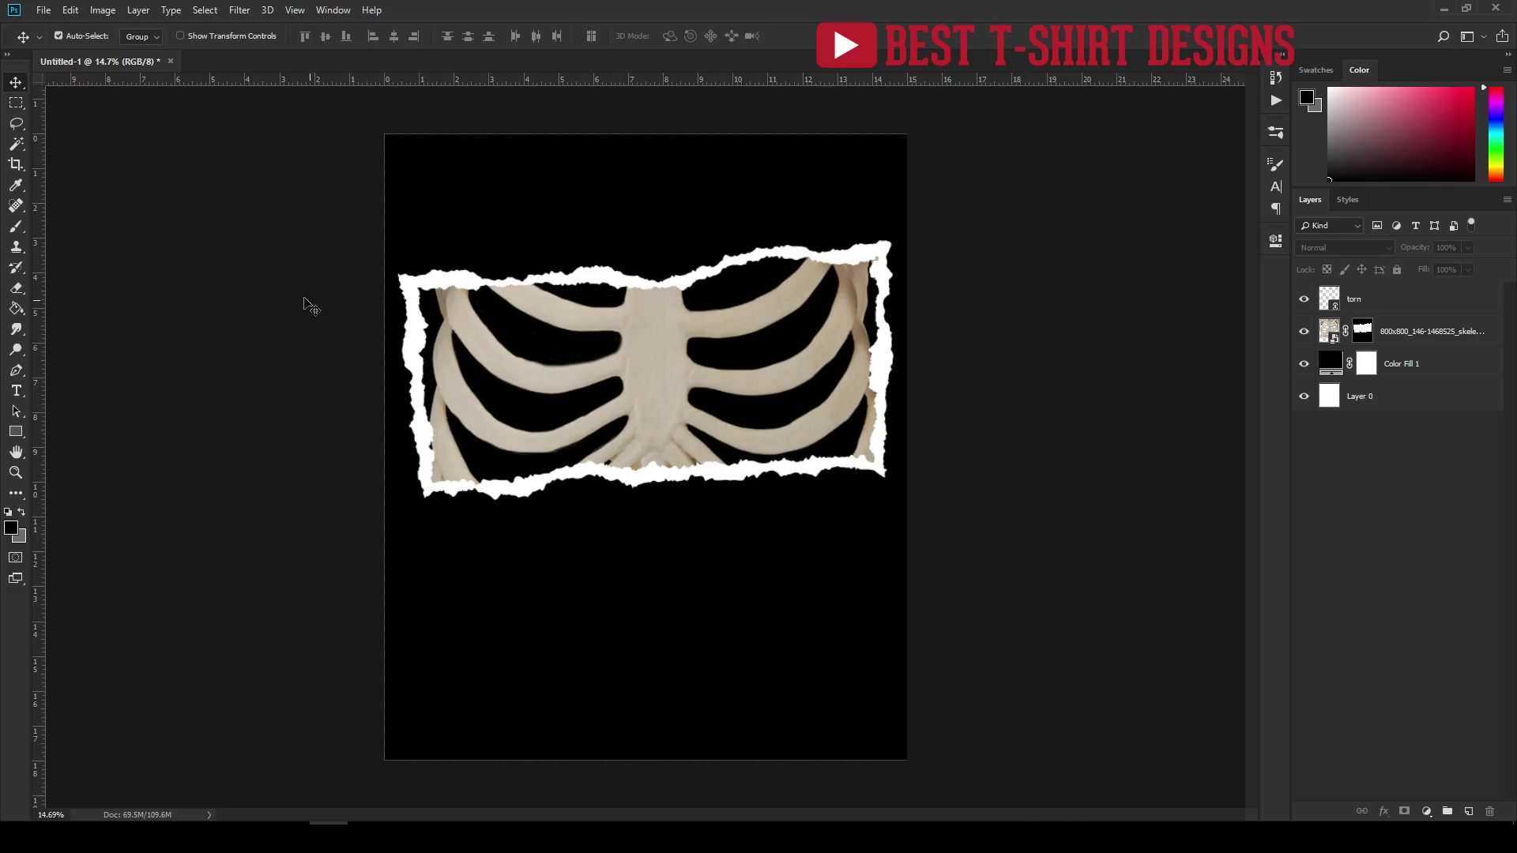
Look through the images in the 5. Torn Paper folder in File Explorer and preview the pumpkins picture.
left_click(44, 11)
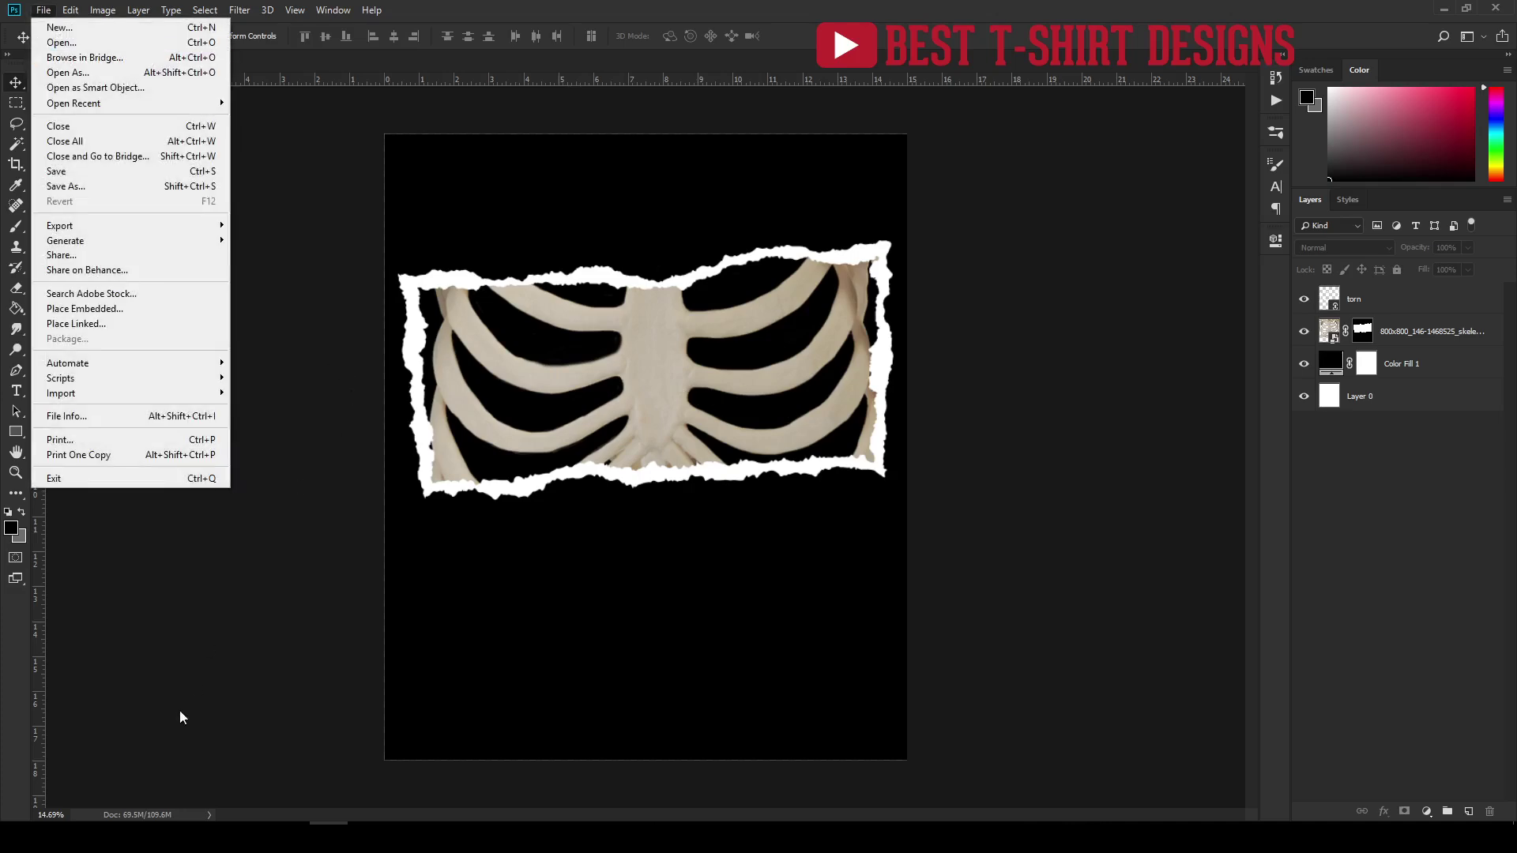
left_click(135, 837)
left_click(482, 770)
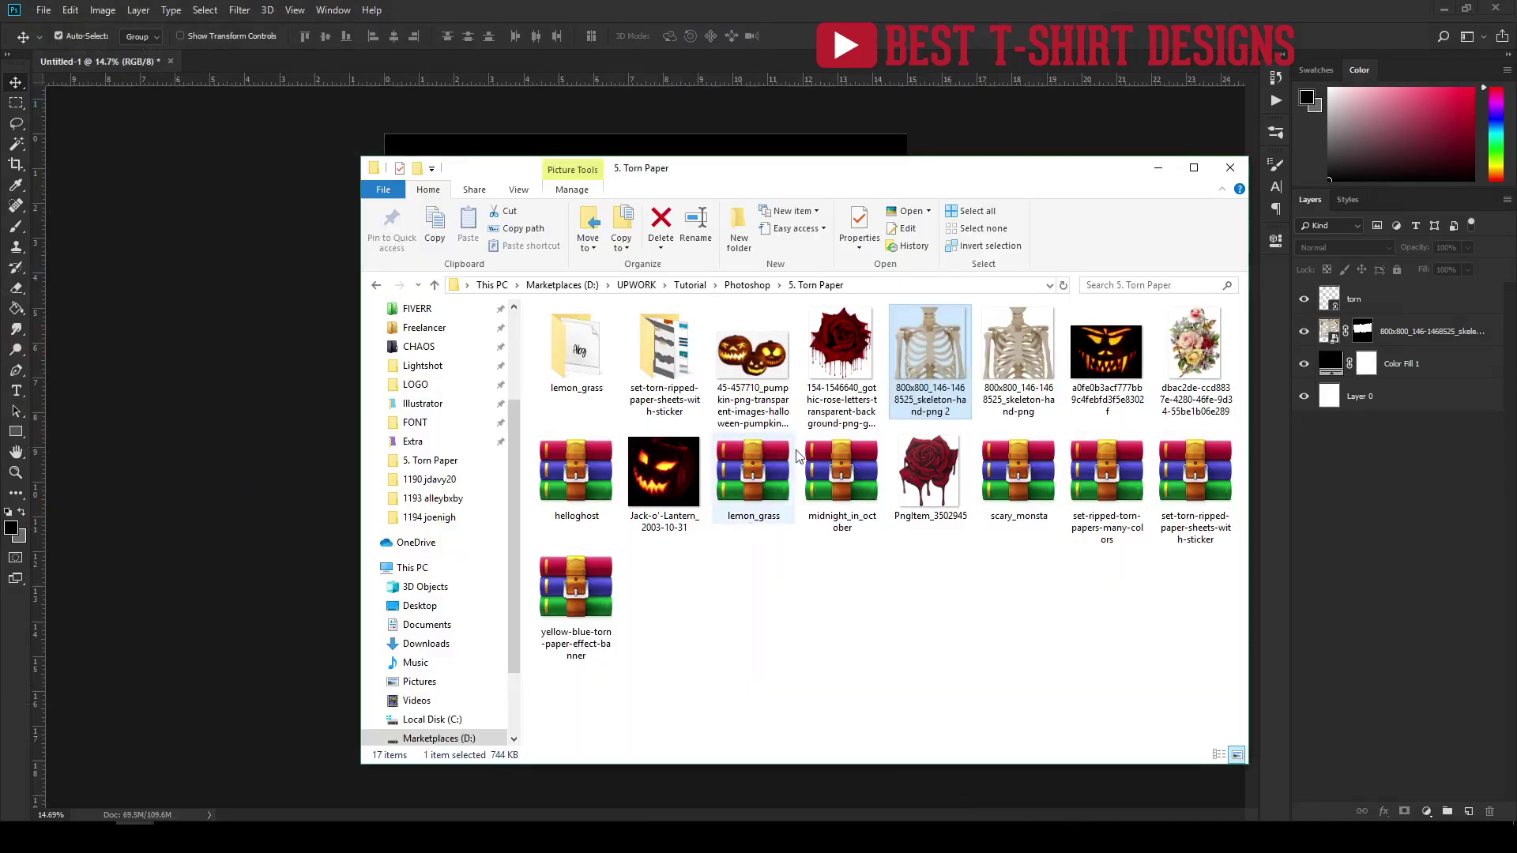
left_click(758, 358)
double_click(758, 358)
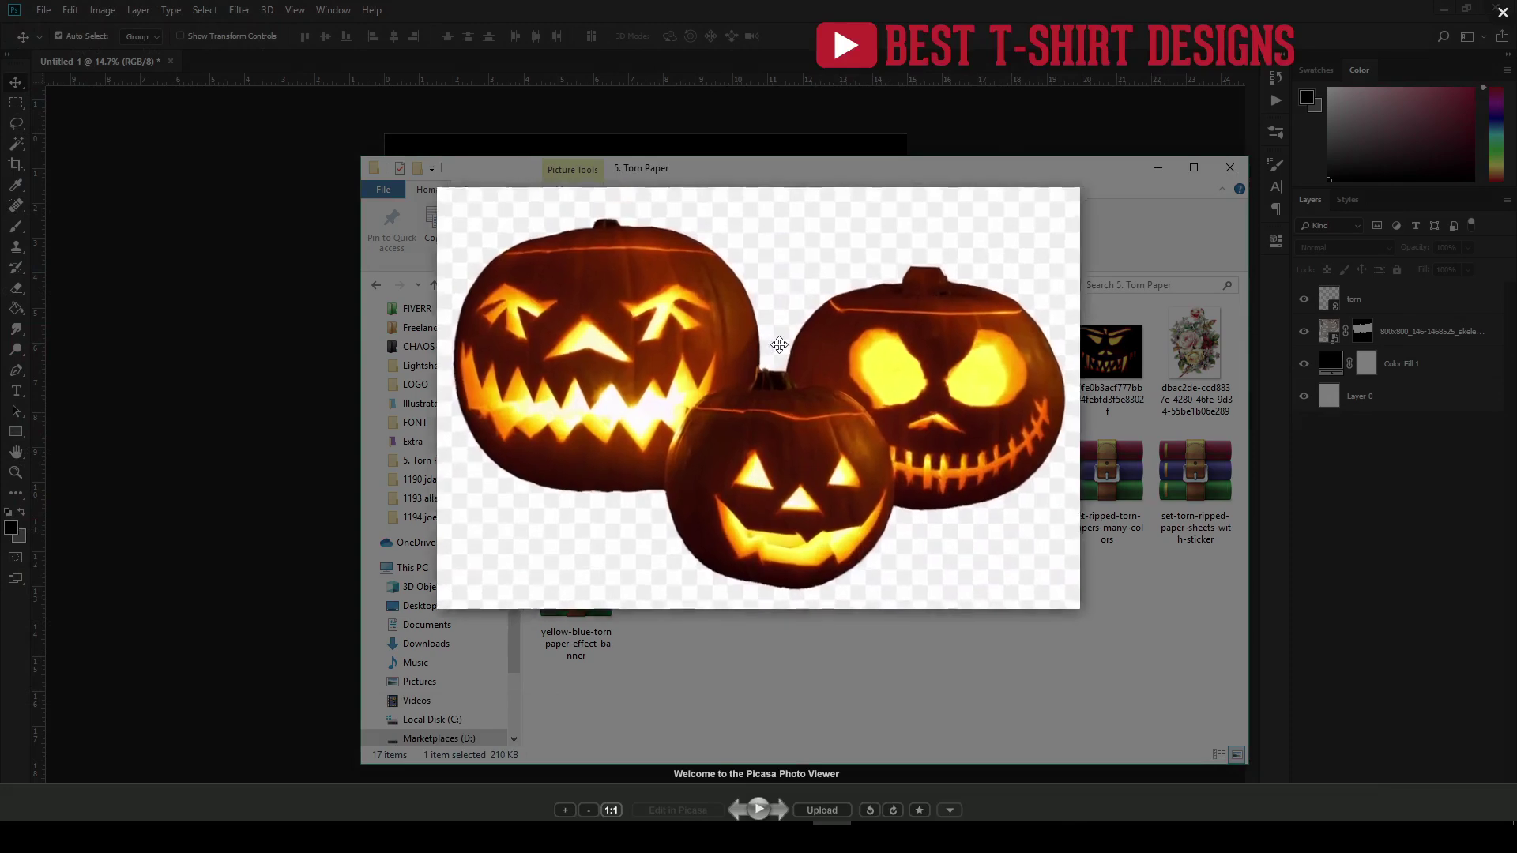
key("Escape")
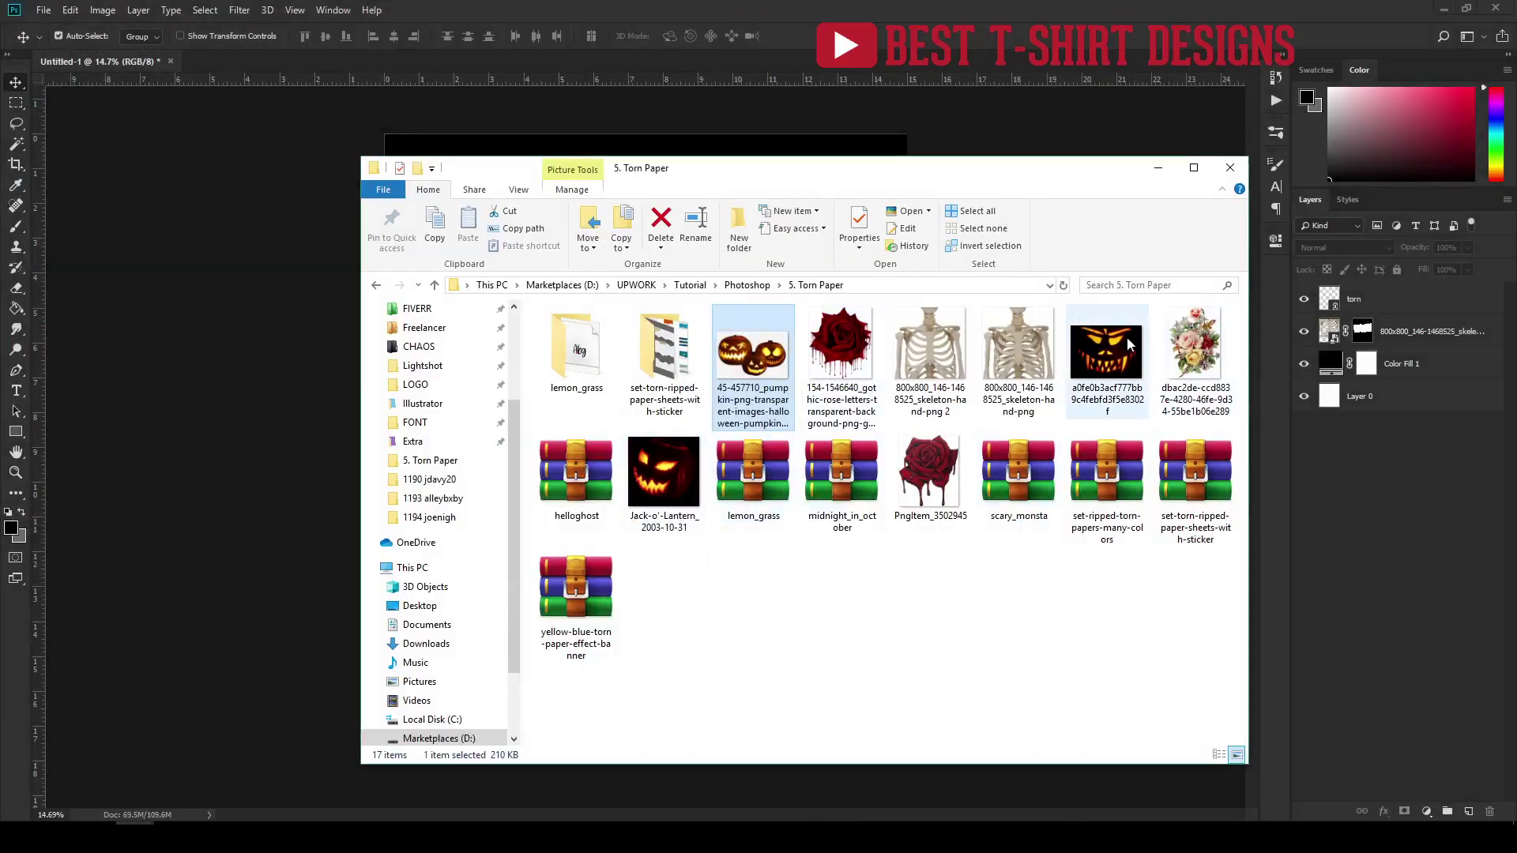
left_click(795, 640)
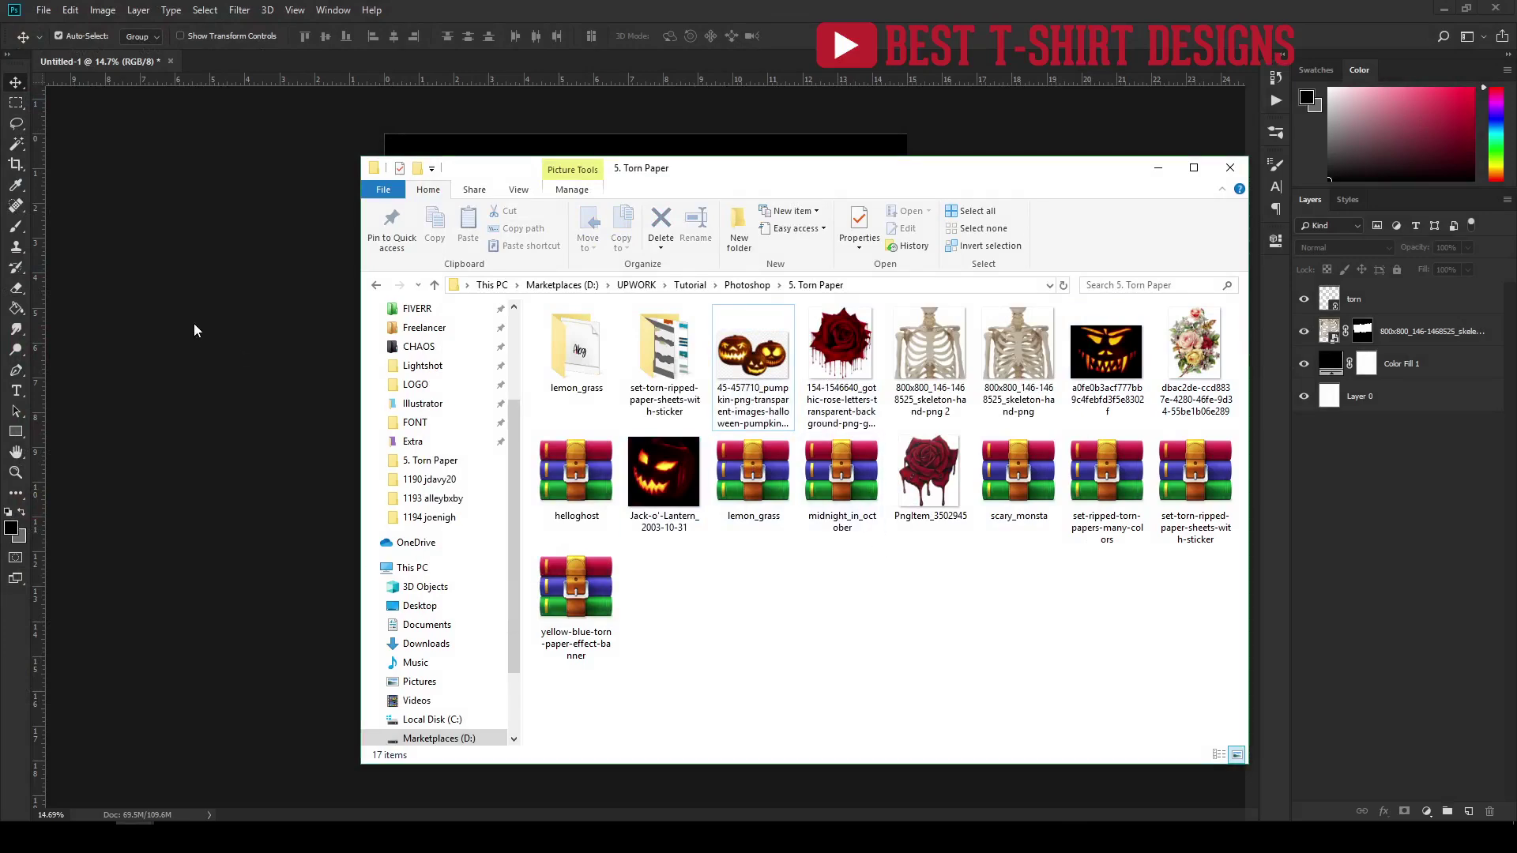
left_click(177, 267)
Place the rose image PngItem_3502945 from the 5. Torn Paper folder as a linked file.
left_click(42, 10)
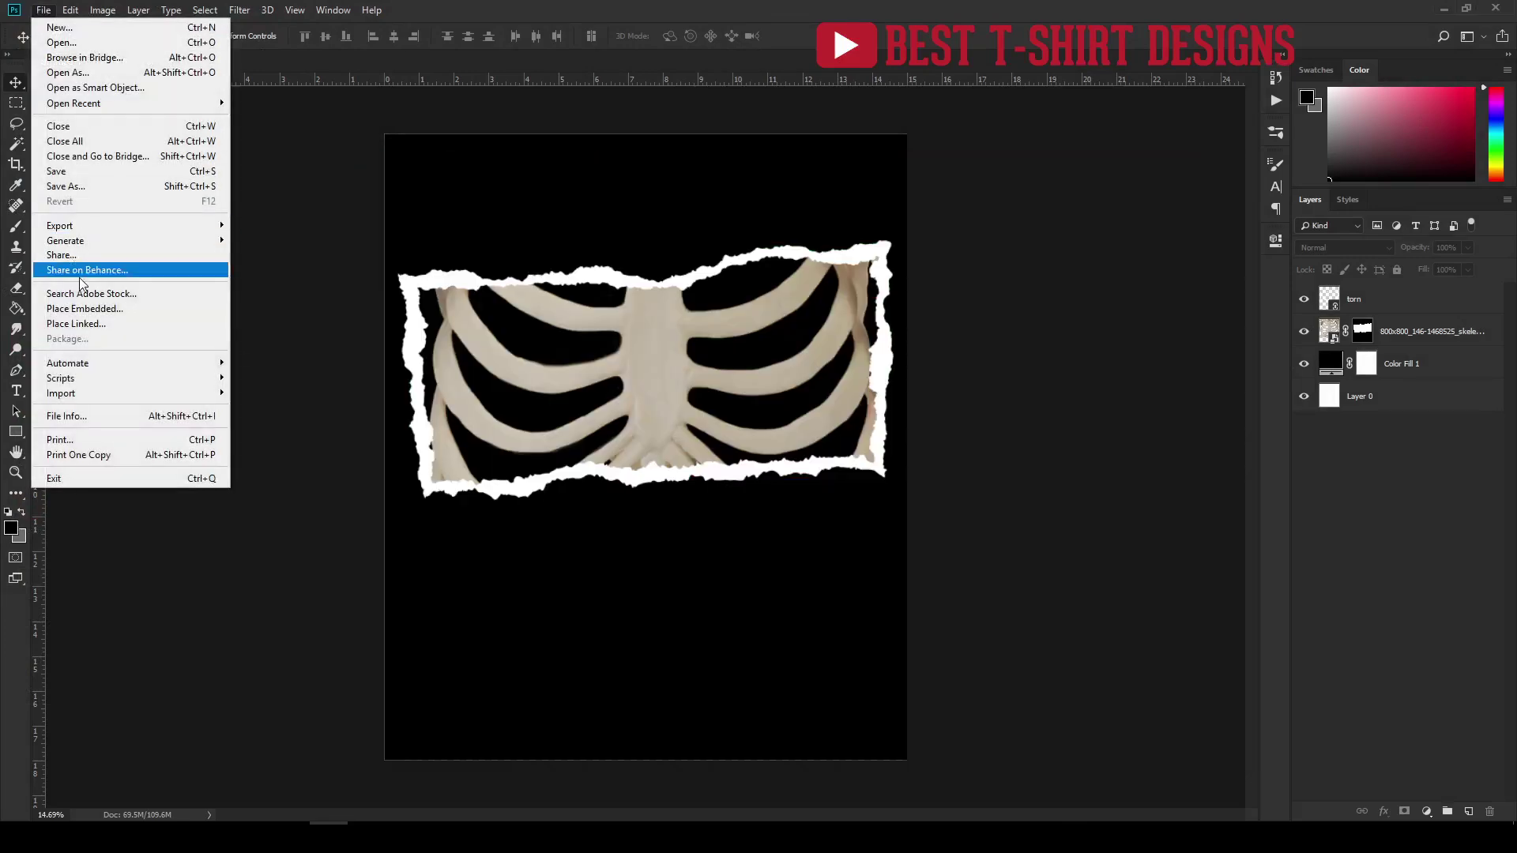
left_click(79, 323)
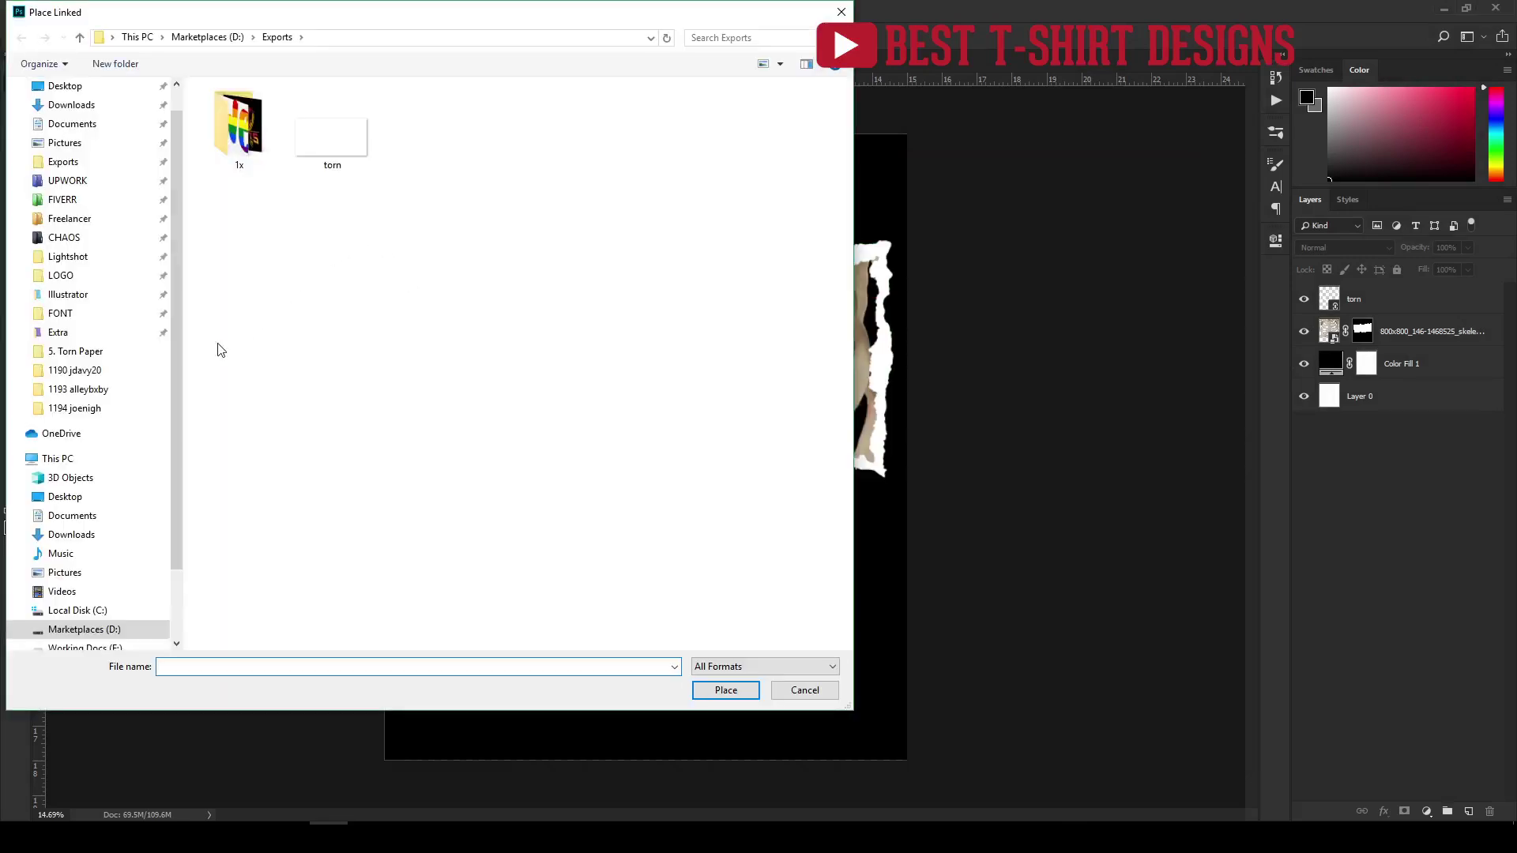
left_click(75, 352)
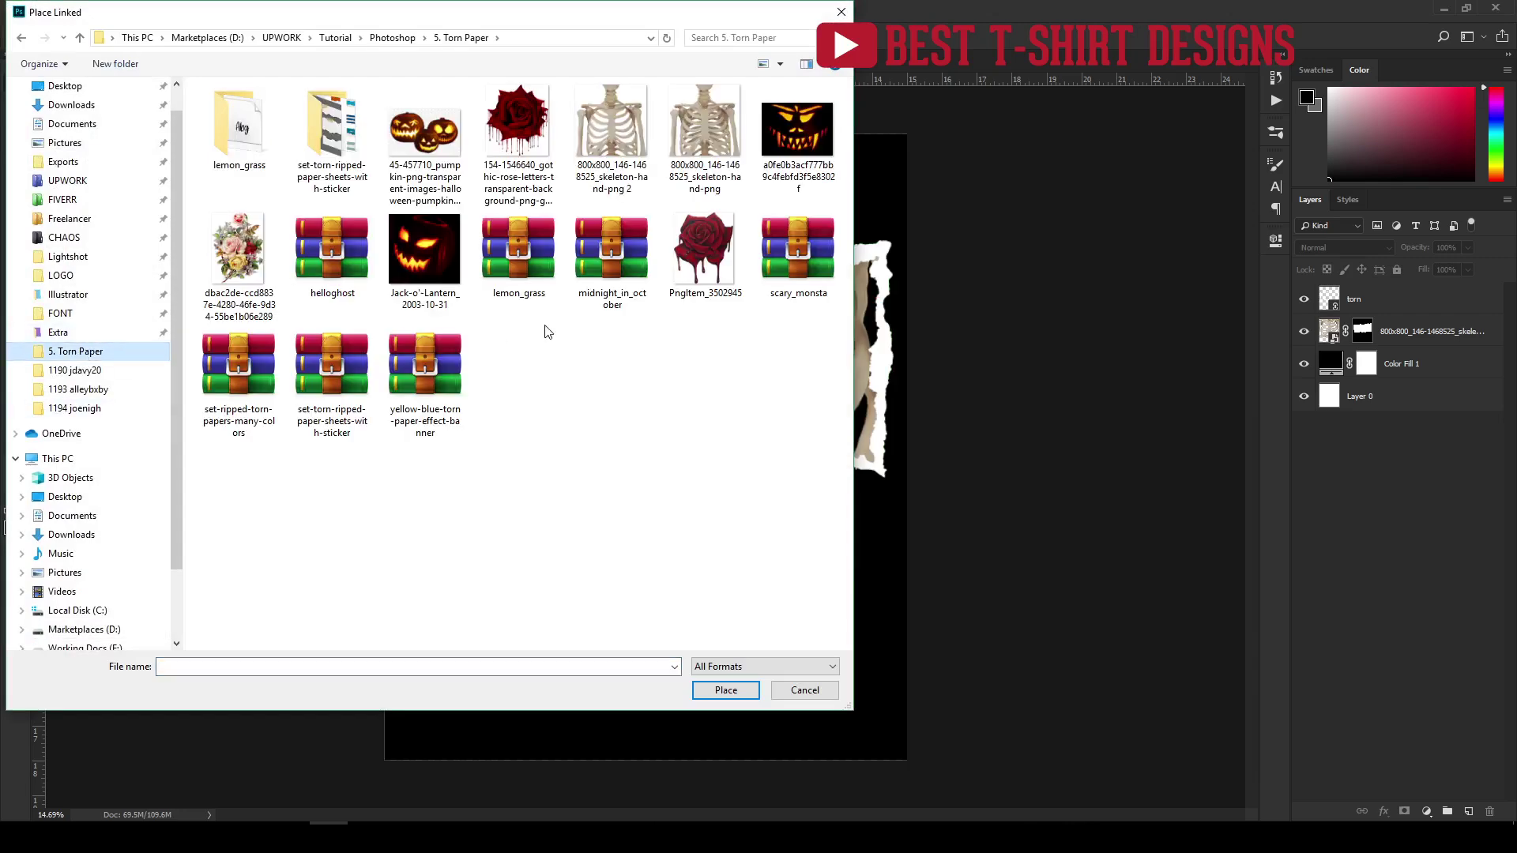
double_click(730, 249)
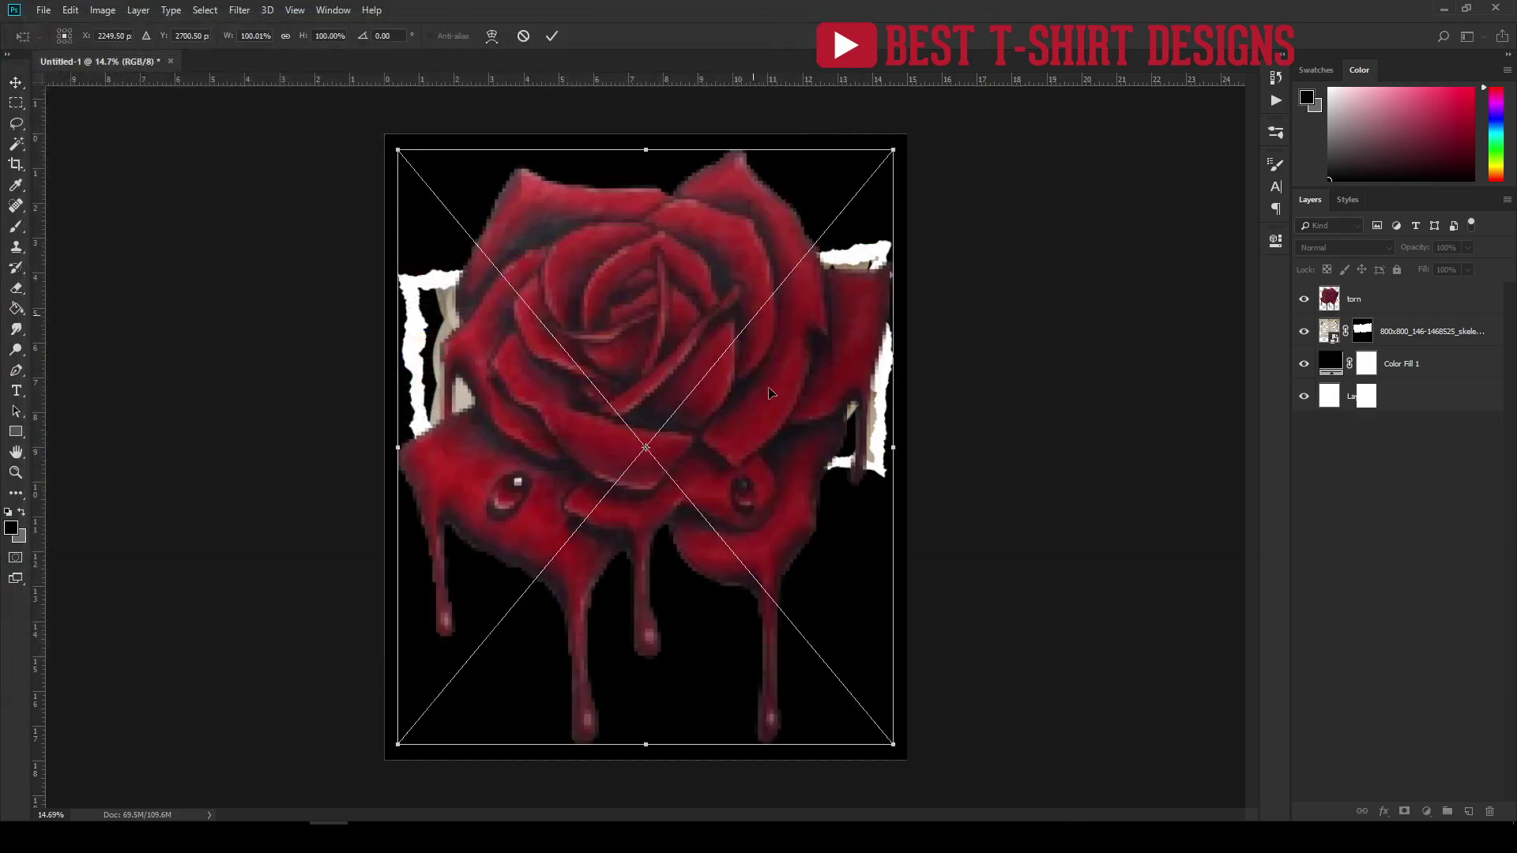
Scale the rose to about 29% over the right-hand ribs and move its layer beneath the skeleton layer.
left_click_drag(889, 743, 711, 527)
left_click_drag(684, 460, 818, 384)
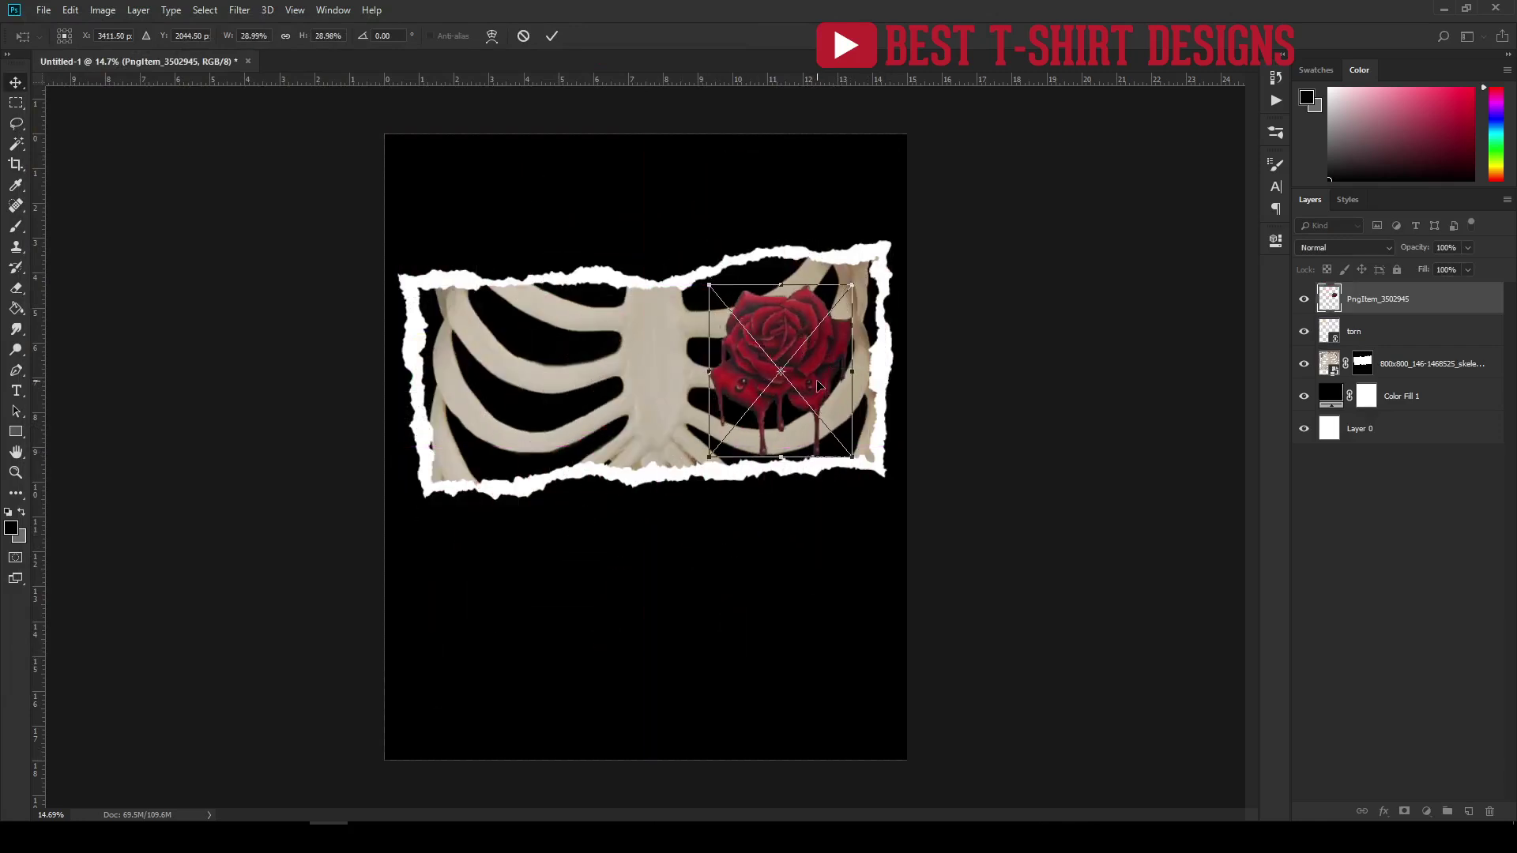
key("Return")
left_click_drag(1411, 301, 1412, 380)
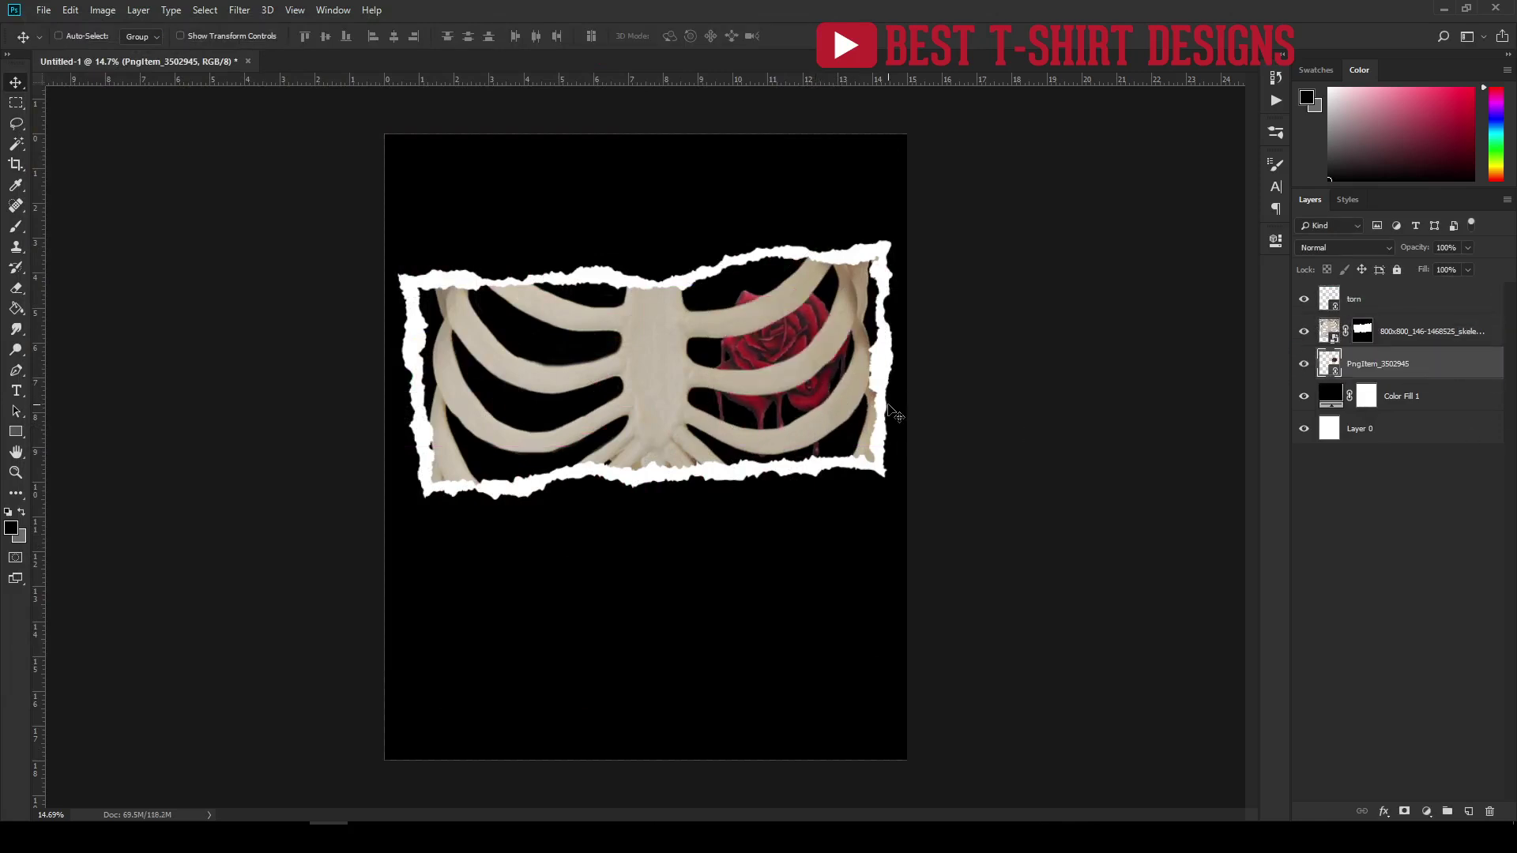
Enlarge the rose slightly and duplicate it six times, spreading the copies behind the ribs to fill the torn frame.
key("ctrl+t")
left_click_drag(845, 452, 862, 467)
left_click_drag(801, 324, 507, 302)
key("Return")
key("ctrl+j")
left_click_drag(513, 365, 636, 399, "alt")
key("ctrl+j")
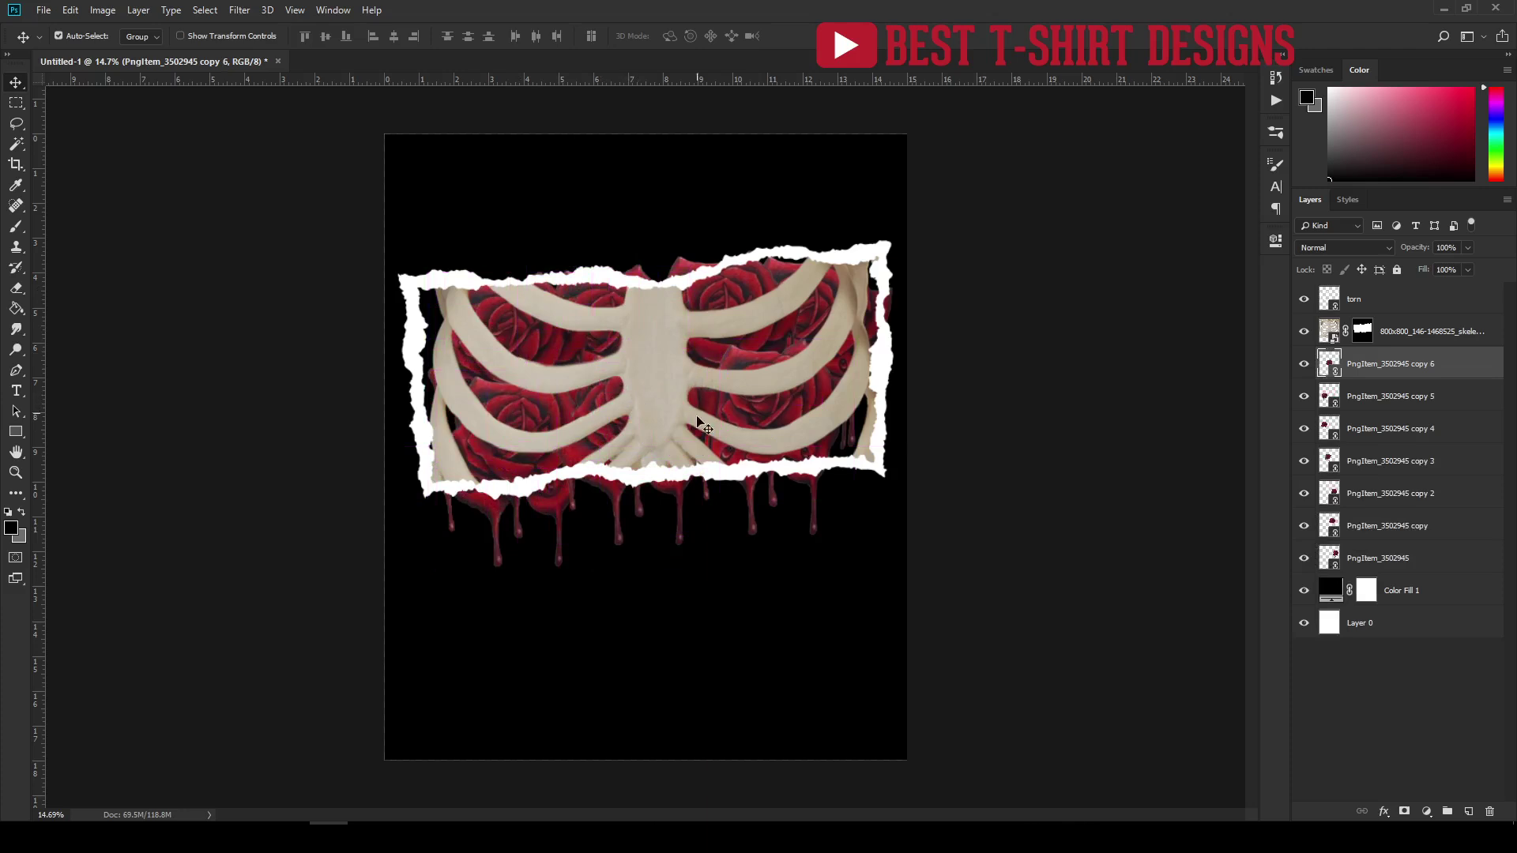
left_click(1093, 451)
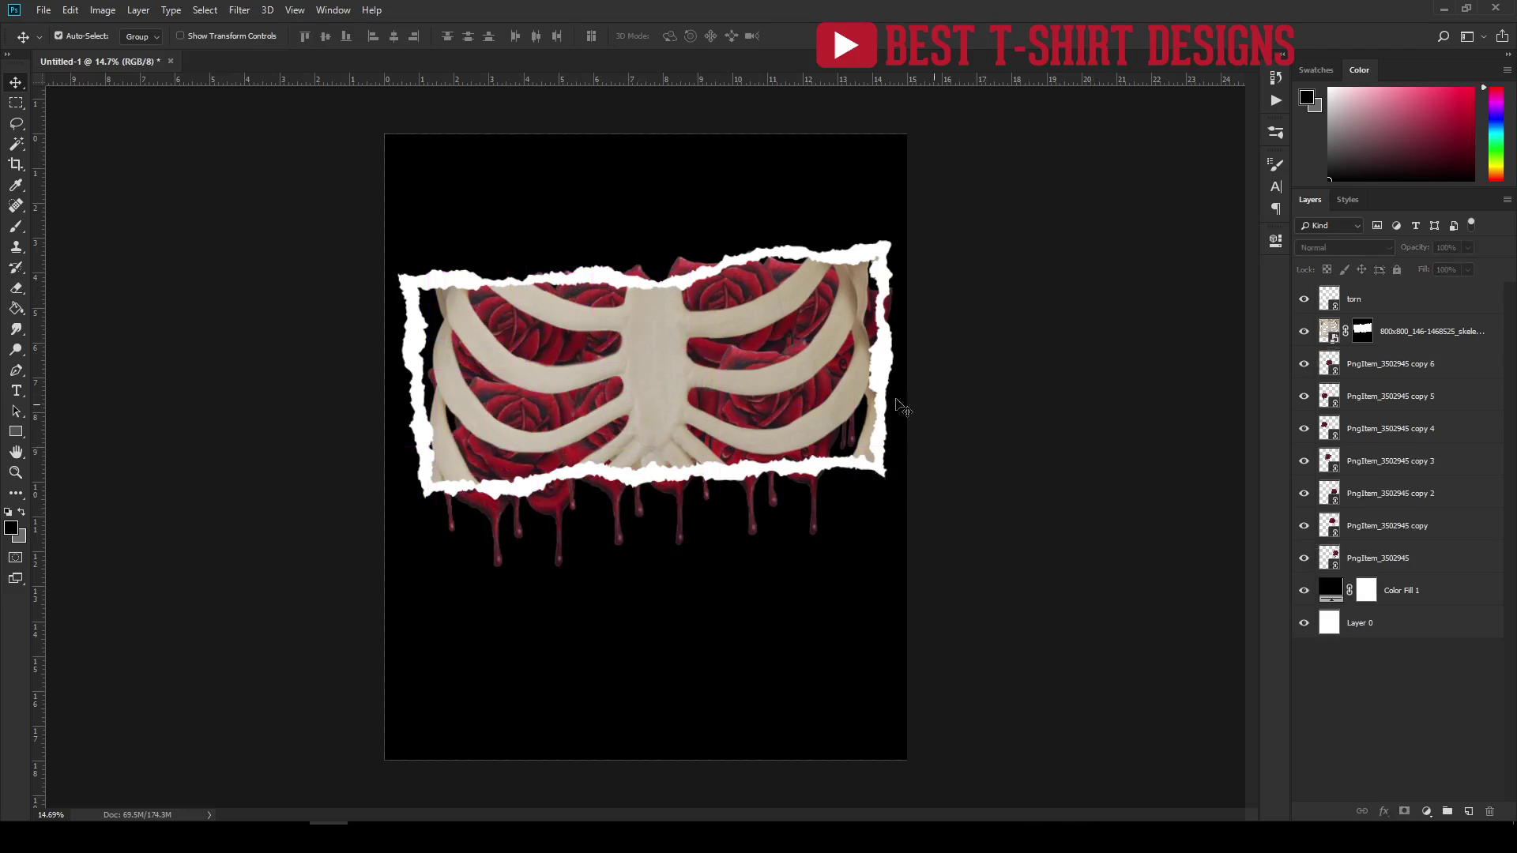
Merge all seven rose layers into one layer and check it by toggling its visibility.
left_click(1388, 365)
left_click(1395, 534, "shift")
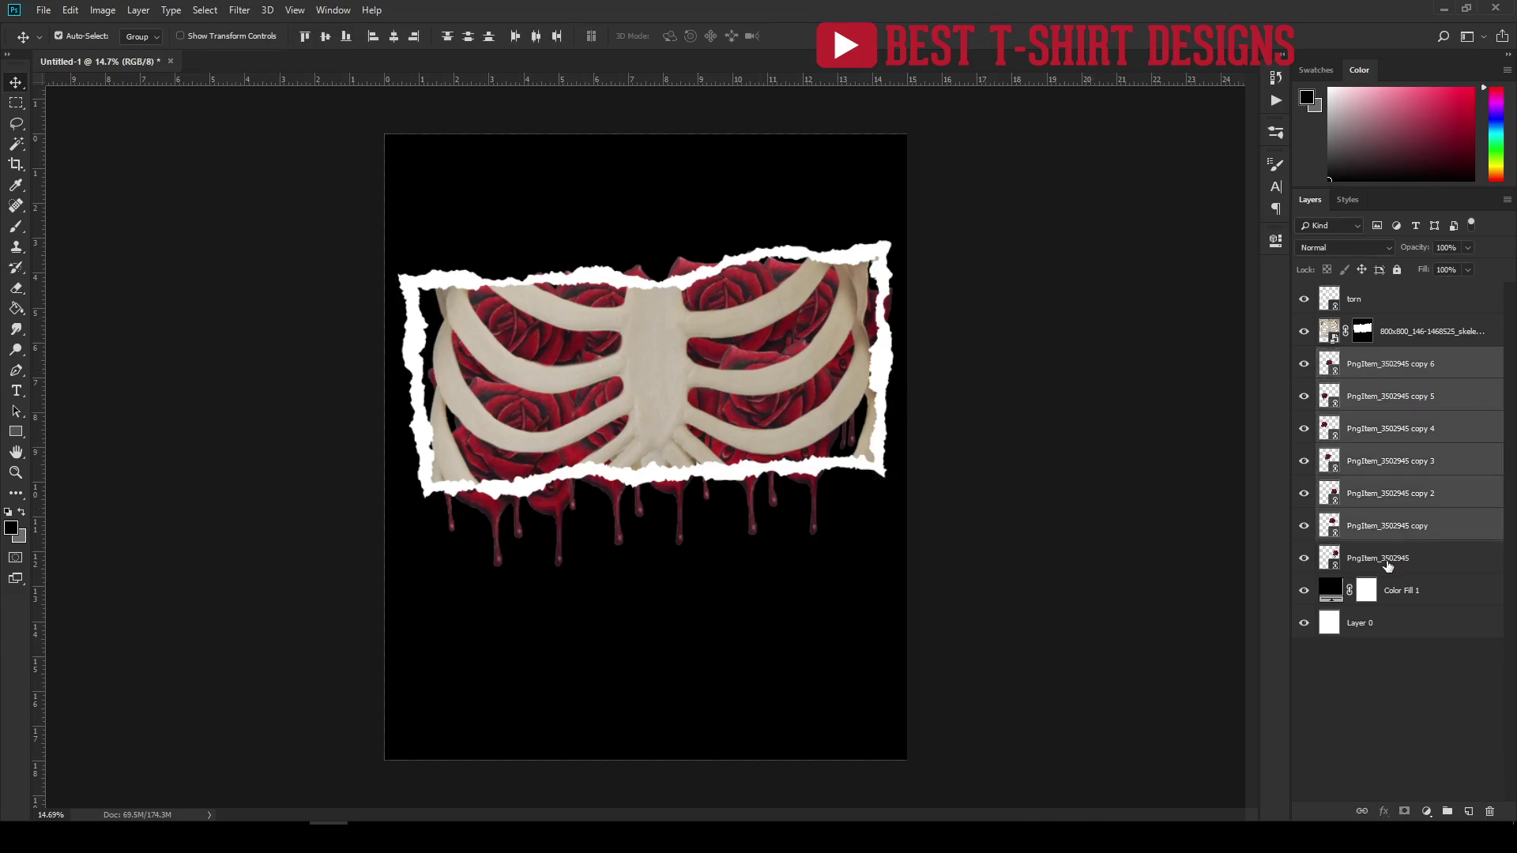
left_click(1388, 566, "shift")
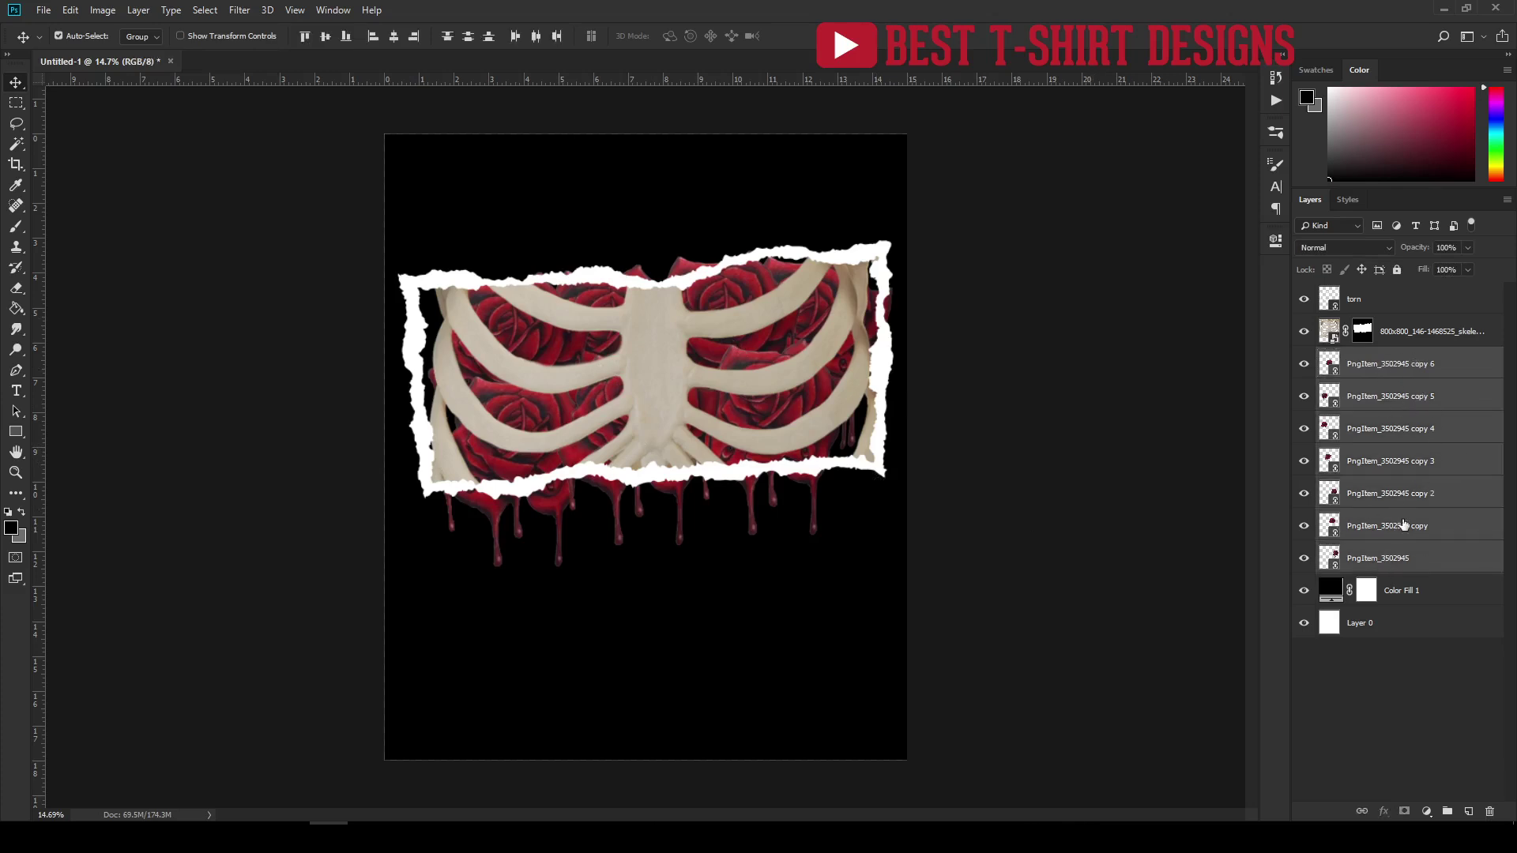
right_click(1390, 447)
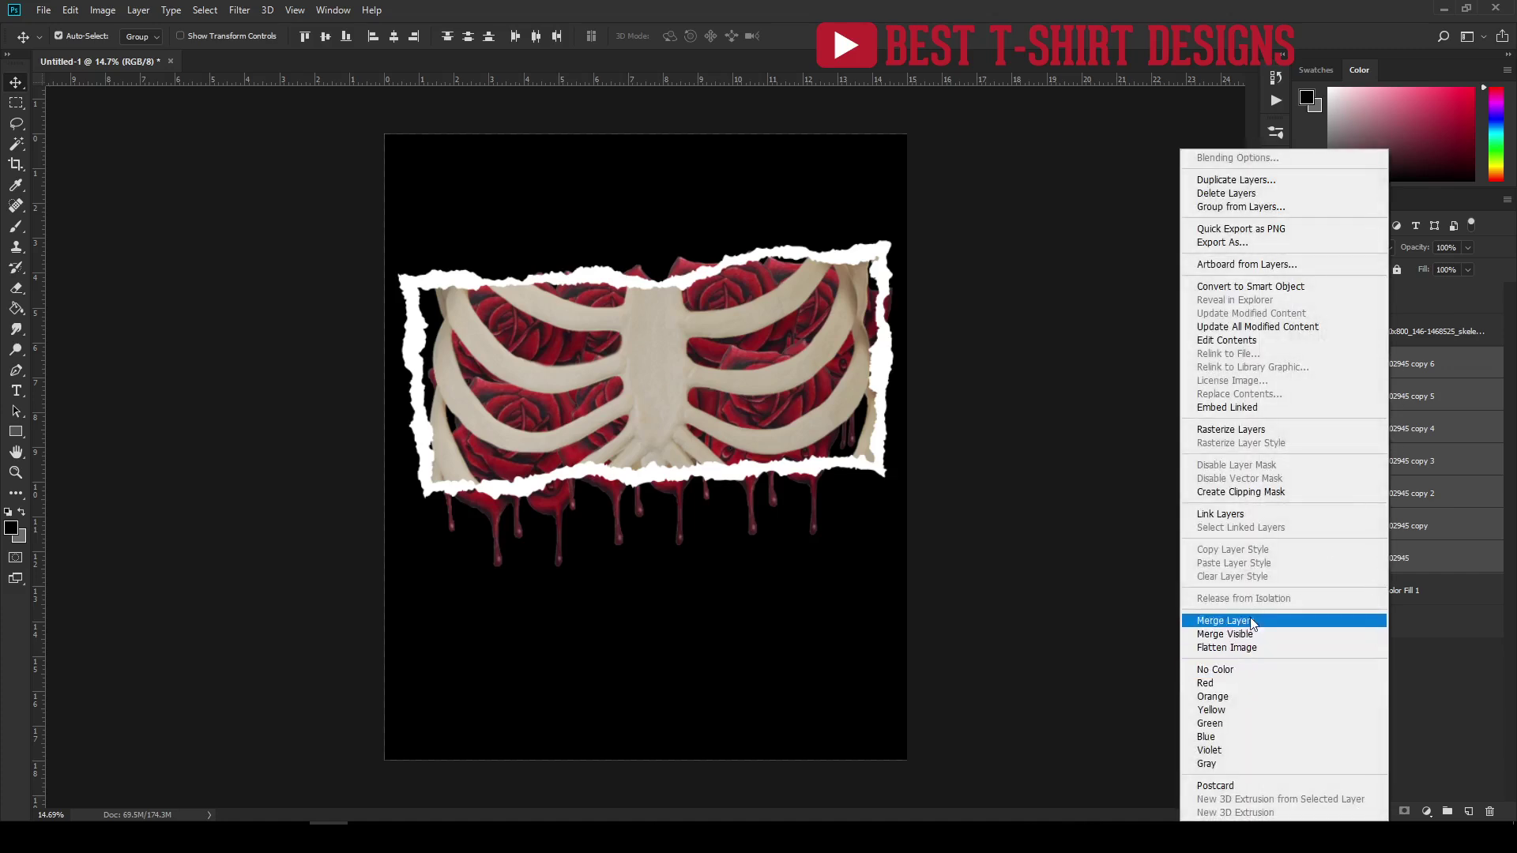
left_click(1225, 620)
left_click(1304, 366)
left_click(1304, 366)
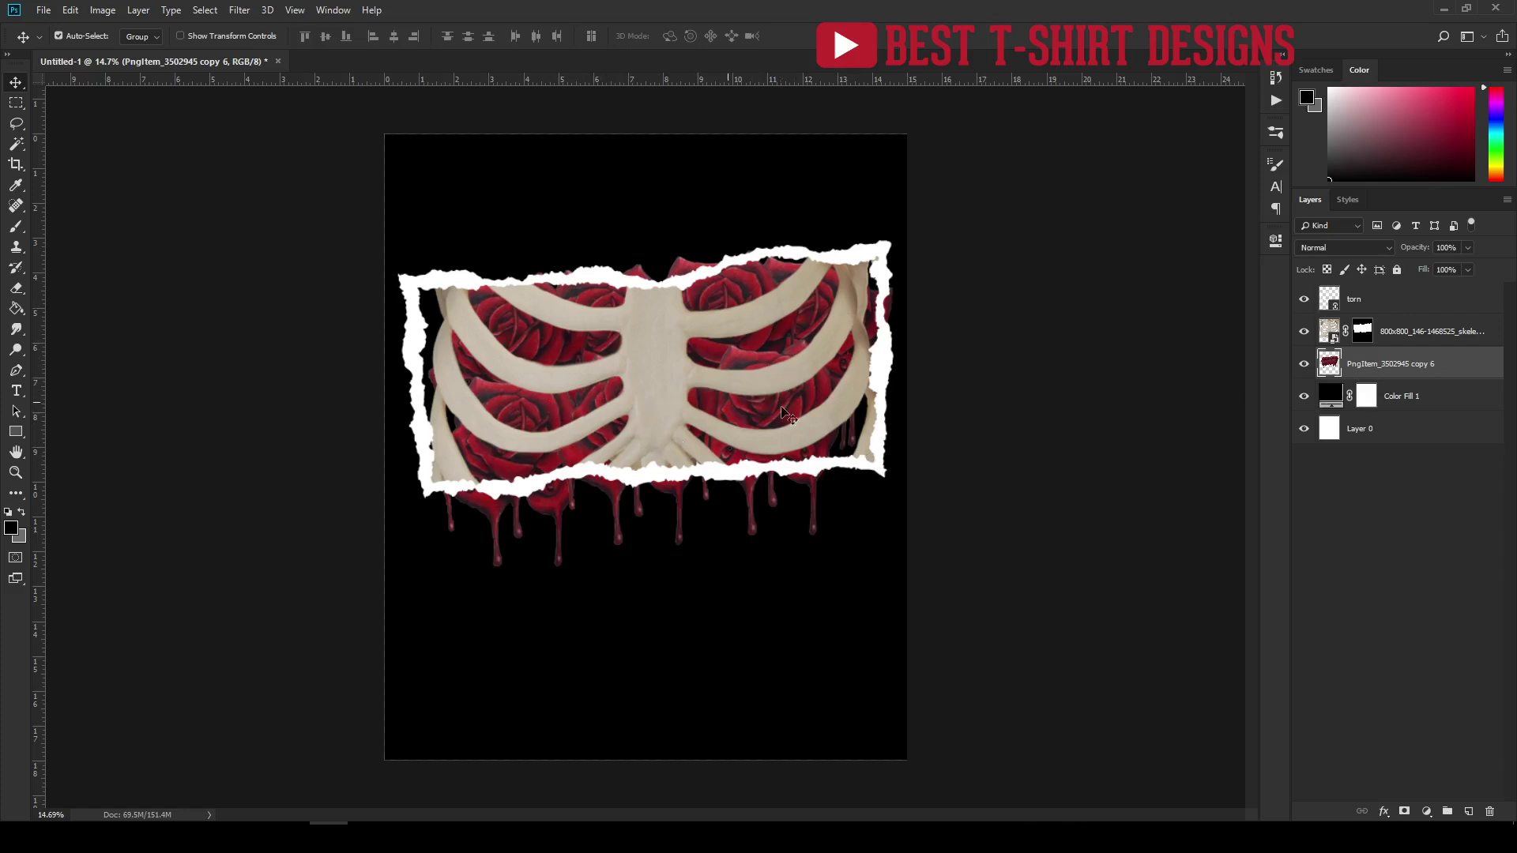
Recolour the merged rose layer green with Hue/Saturation, using hue +85, saturation -9 and lightness -21.
left_click(103, 9)
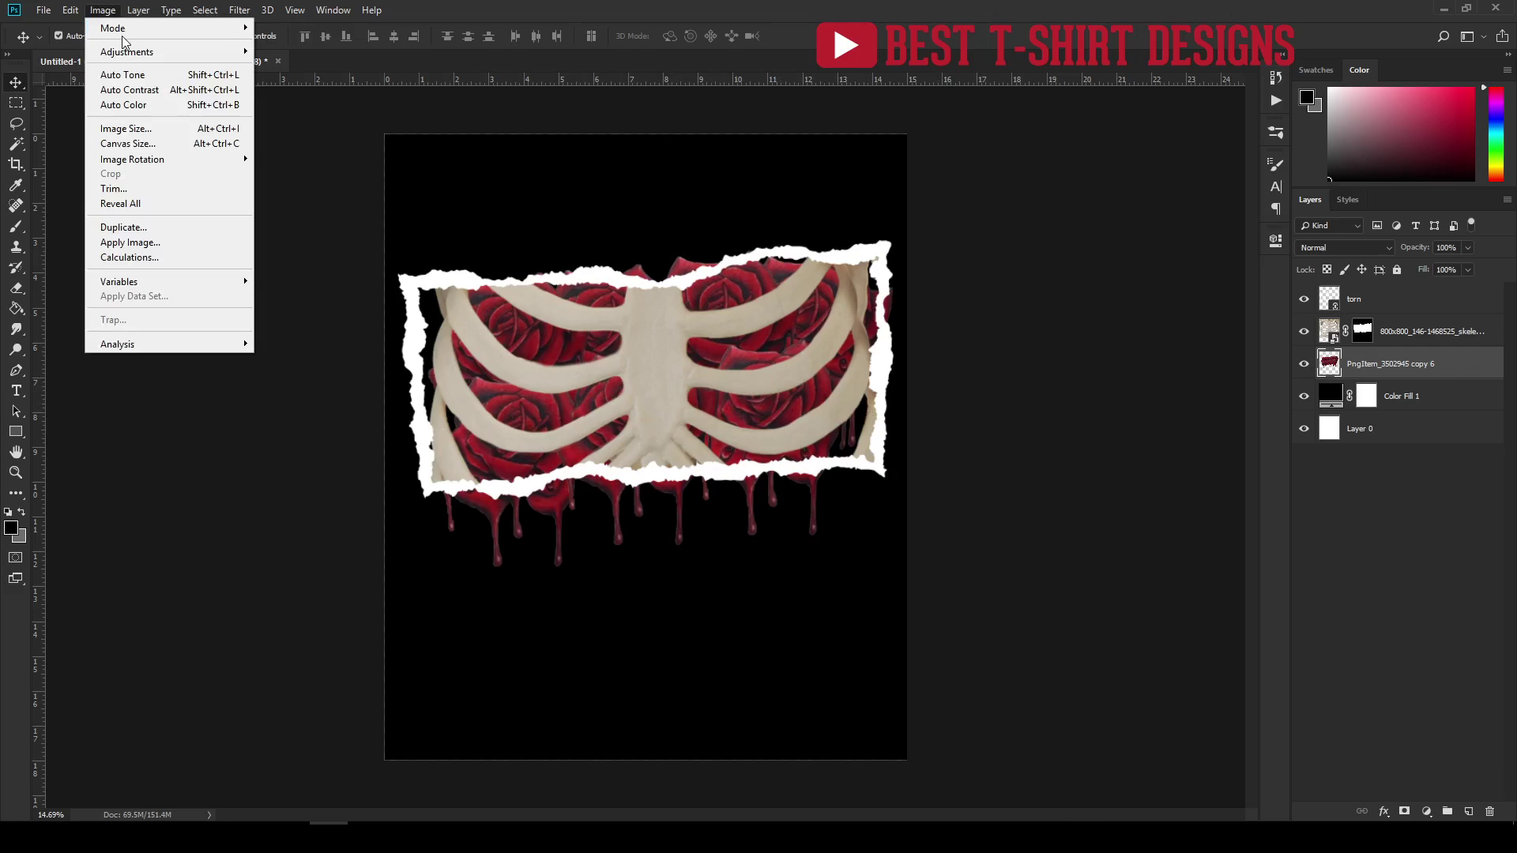
mouse_move(130, 52)
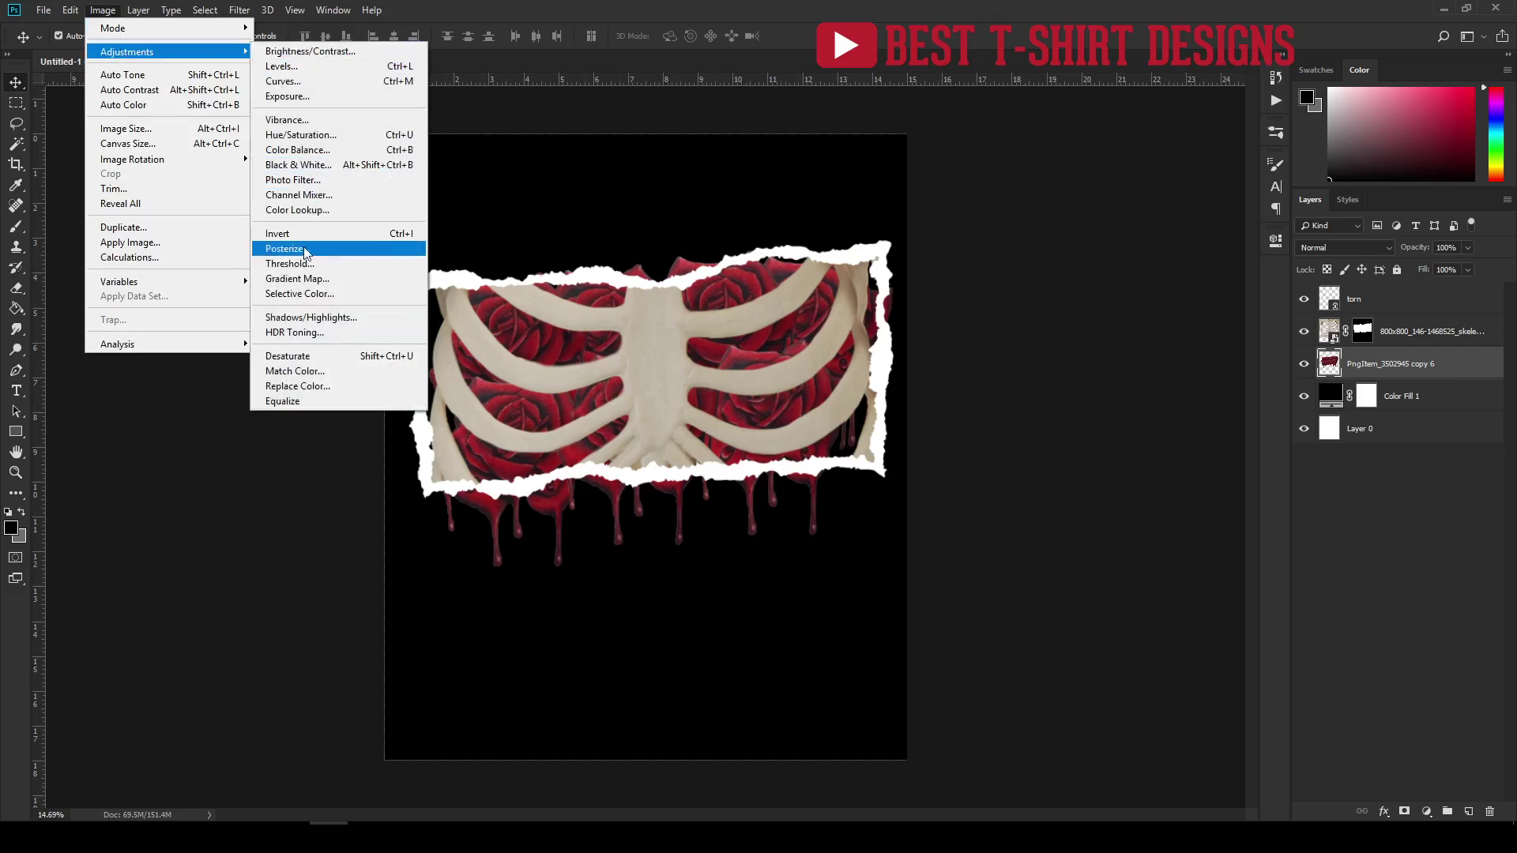
left_click(298, 134)
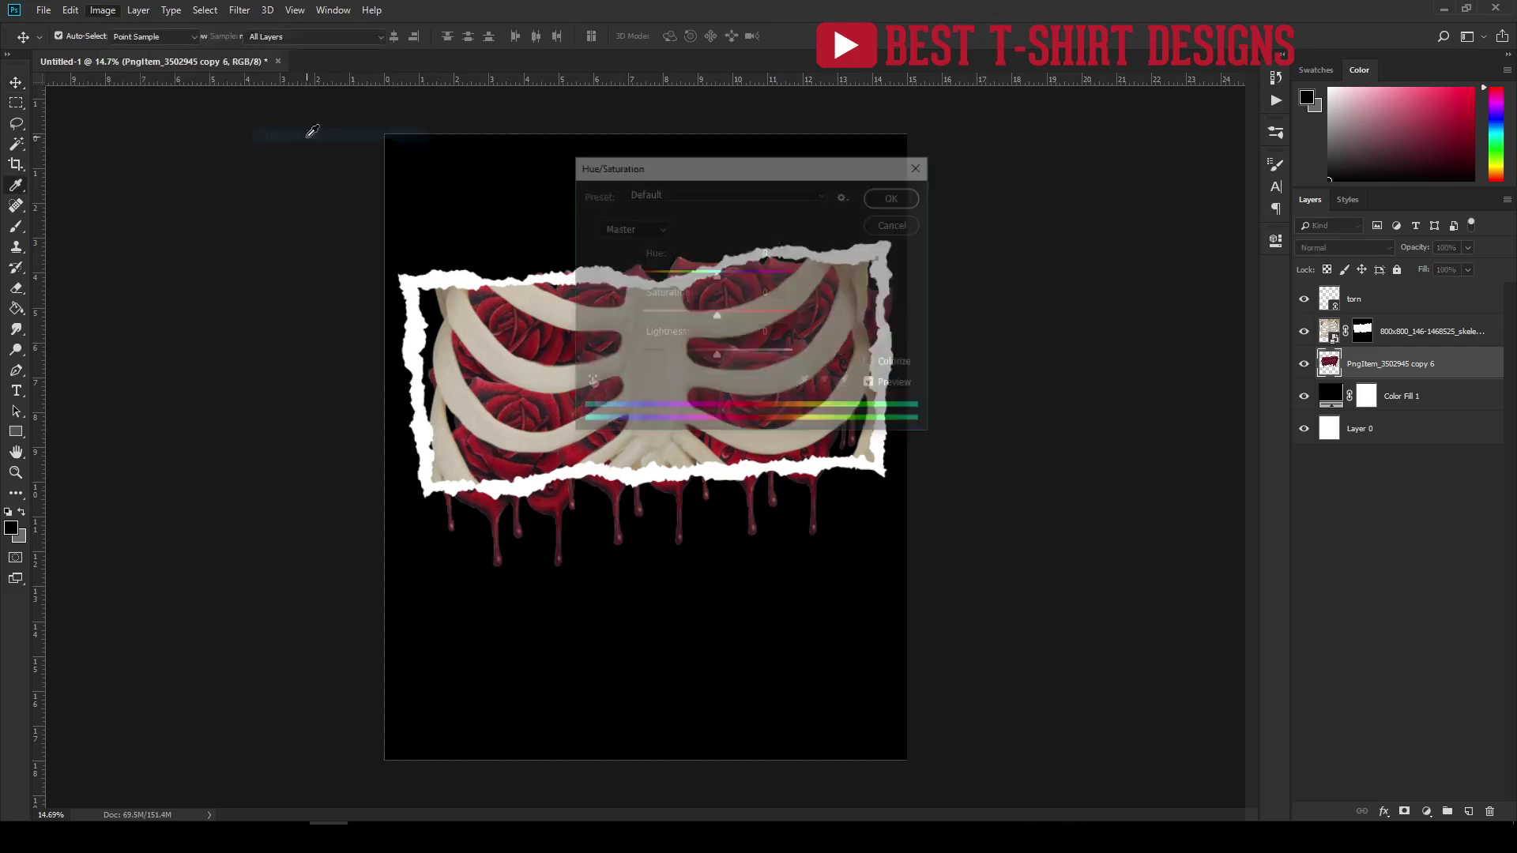
left_click_drag(763, 169, 1123, 171)
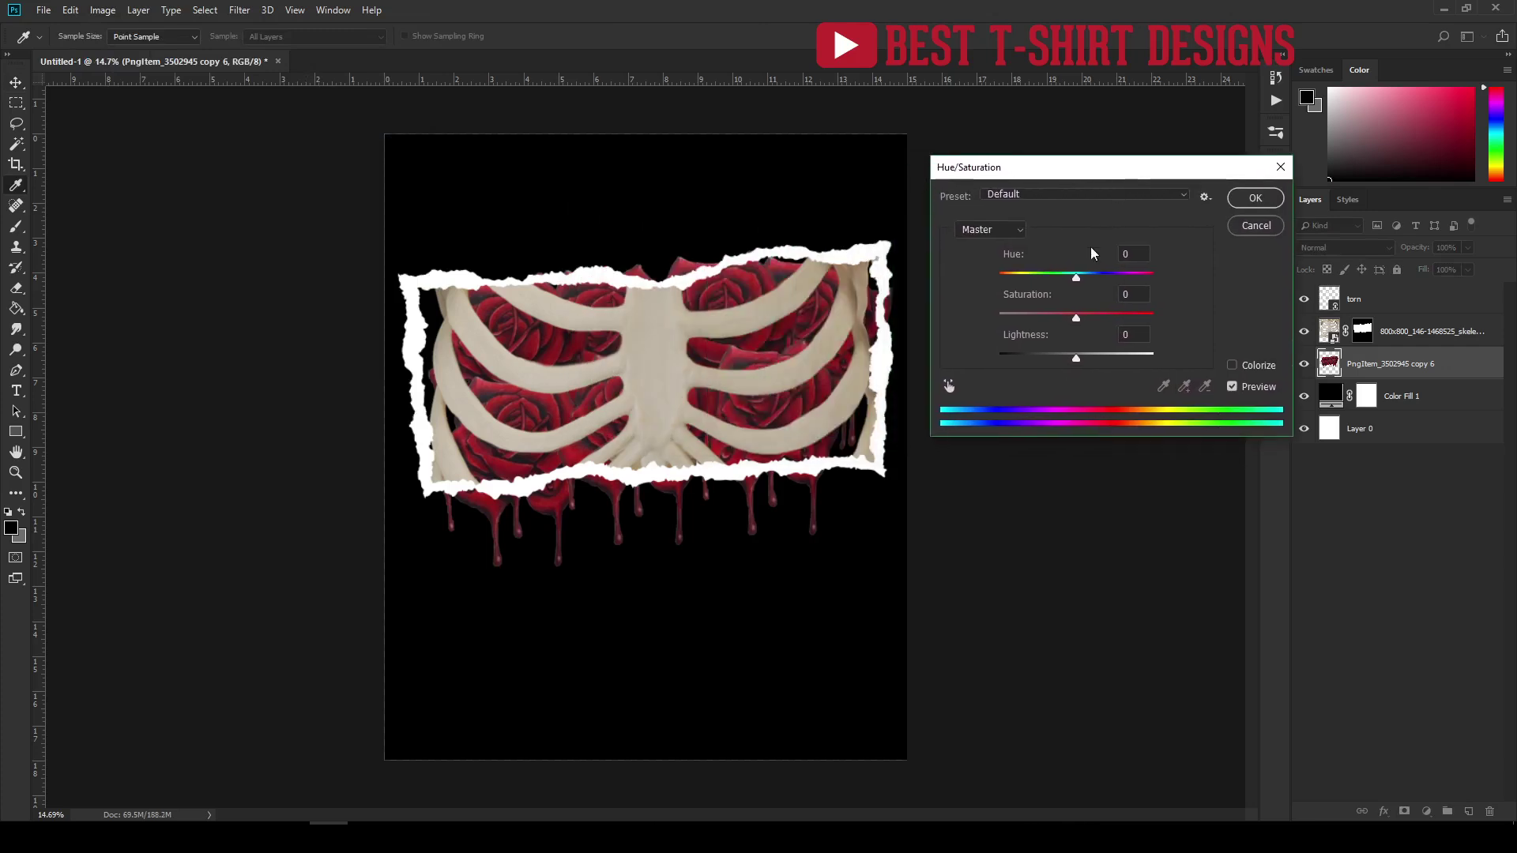
left_click_drag(1076, 285, 1118, 279)
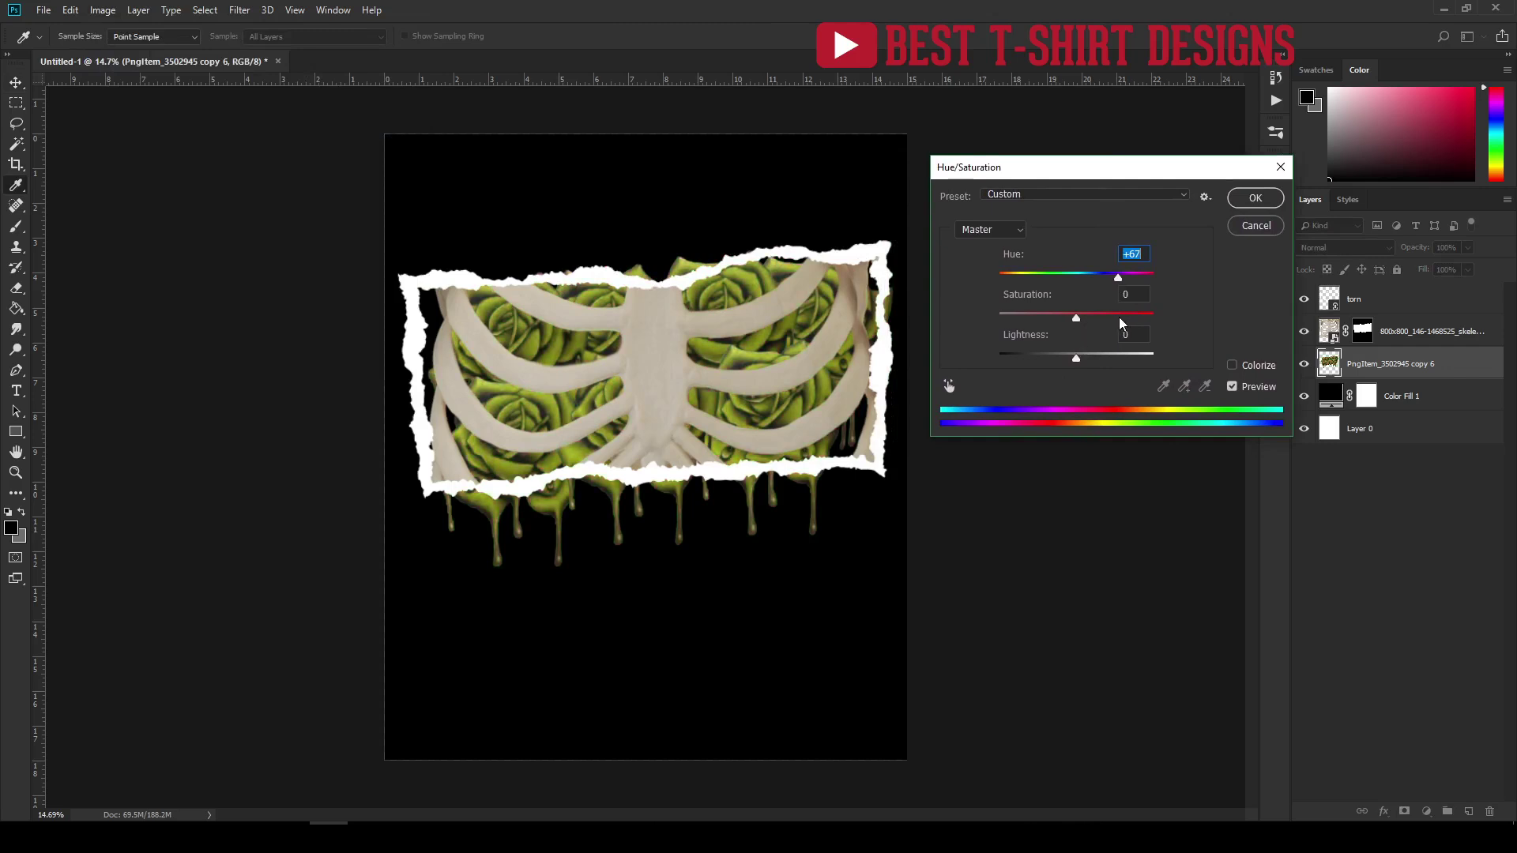
mouse_move(1077, 318)
left_mouse_down()
mouse_move(1107, 315)
mouse_move(1025, 323)
mouse_move(1057, 324)
left_mouse_up()
left_click_drag(1076, 357, 1060, 361)
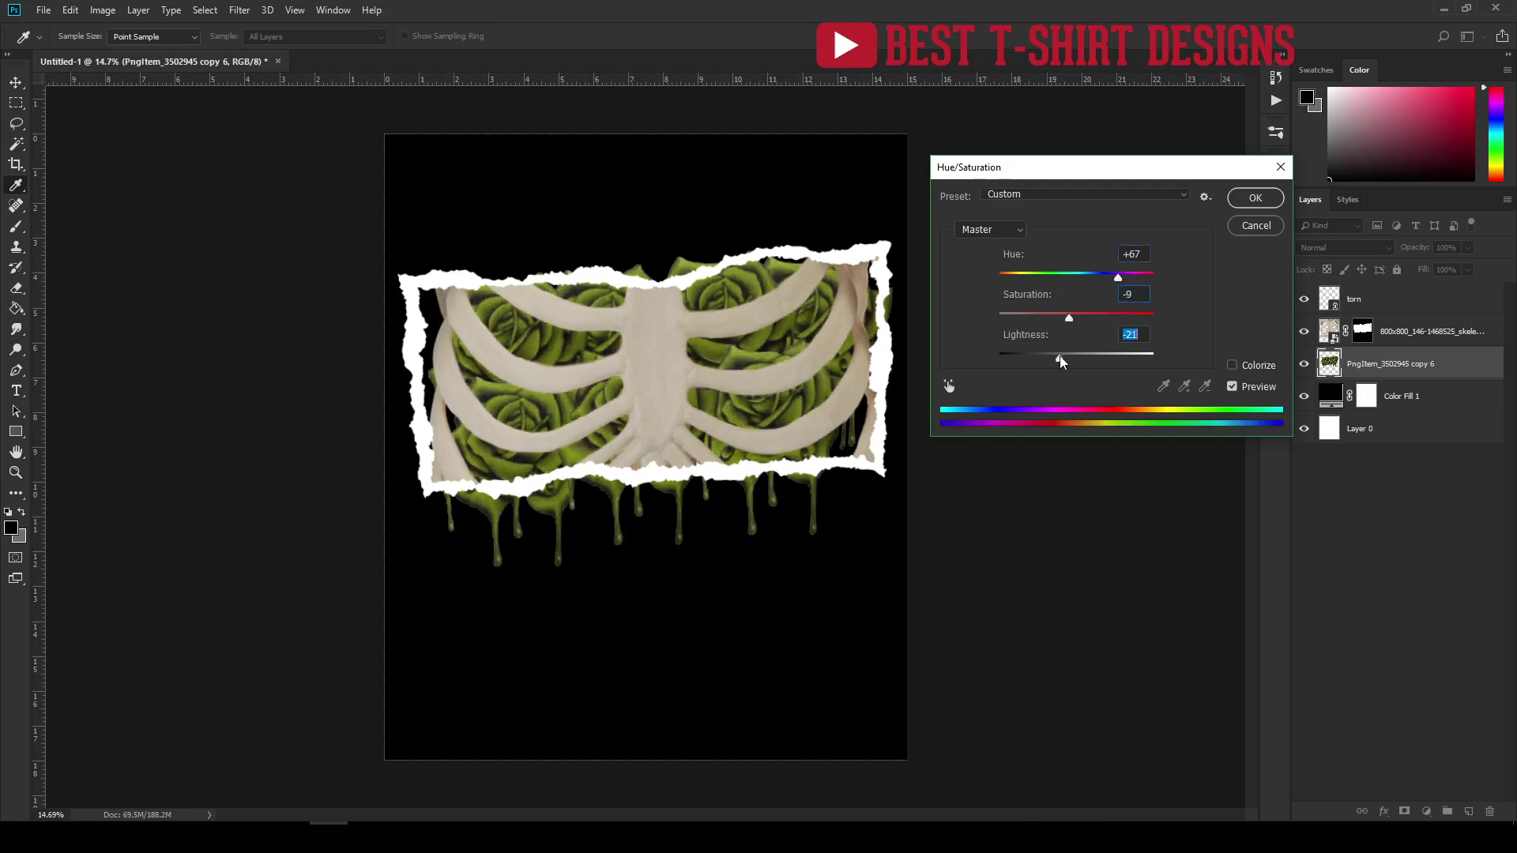
mouse_move(1116, 282)
left_mouse_down()
mouse_move(1167, 284)
mouse_move(994, 289)
mouse_move(1126, 290)
left_mouse_up()
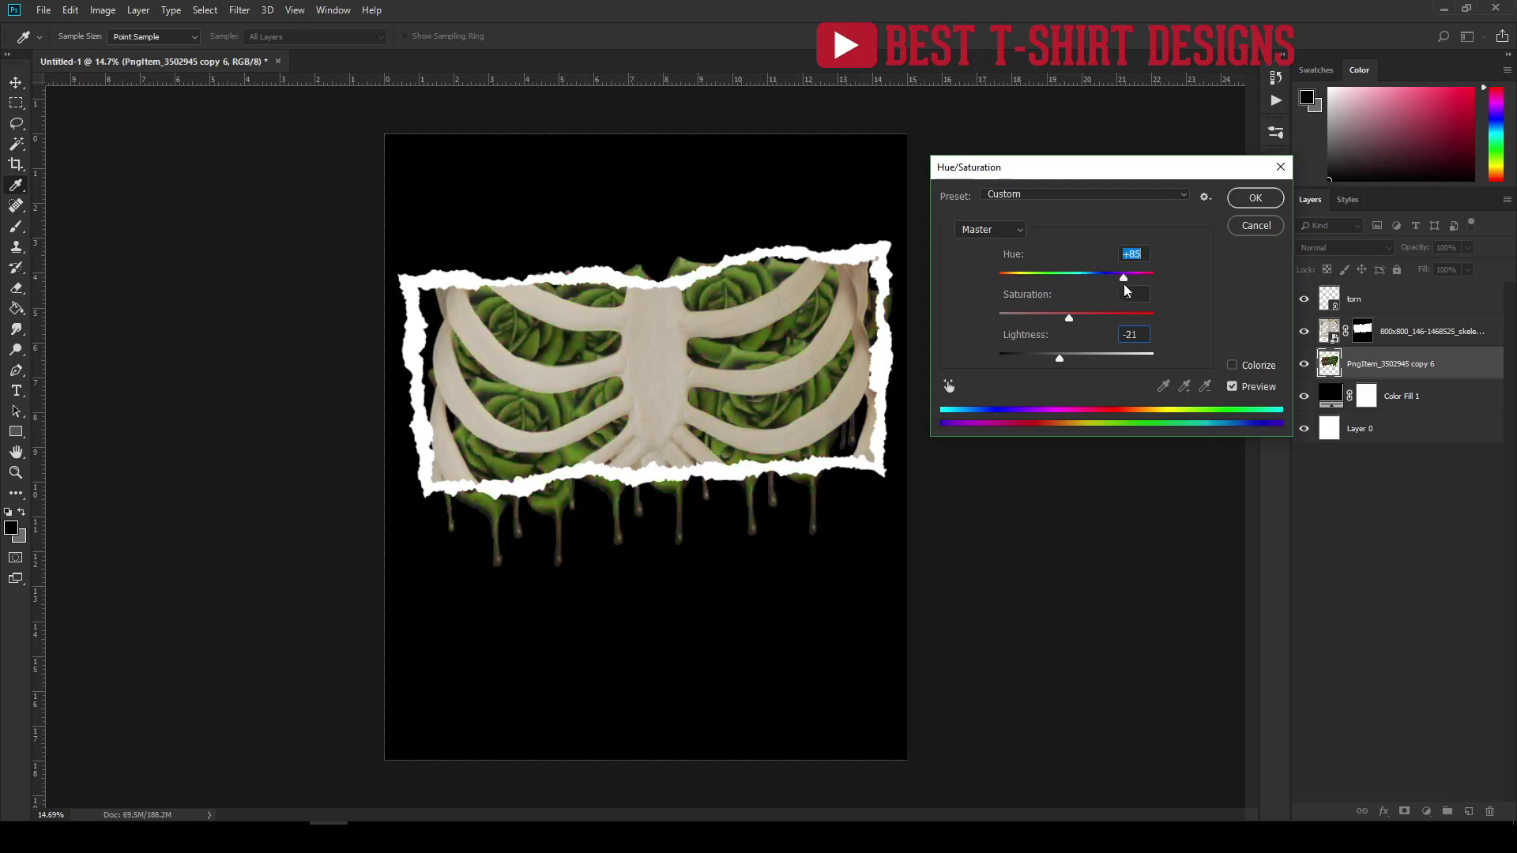
left_click(1255, 200)
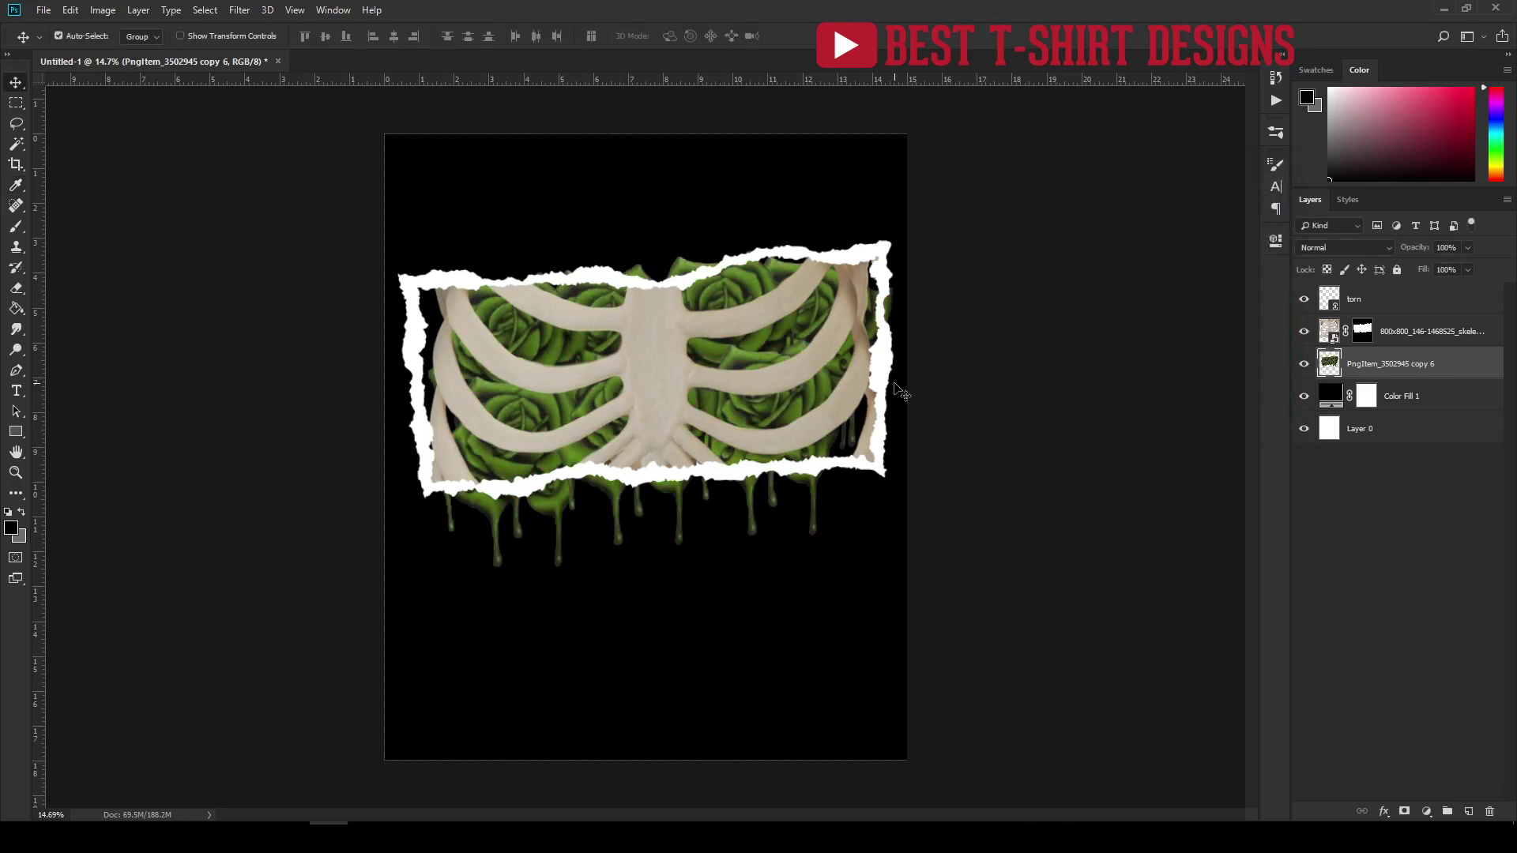
Tint the skeleton layer pale green with a Hue/Saturation adjustment of hue +42.
left_click(1430, 331)
left_click(104, 11)
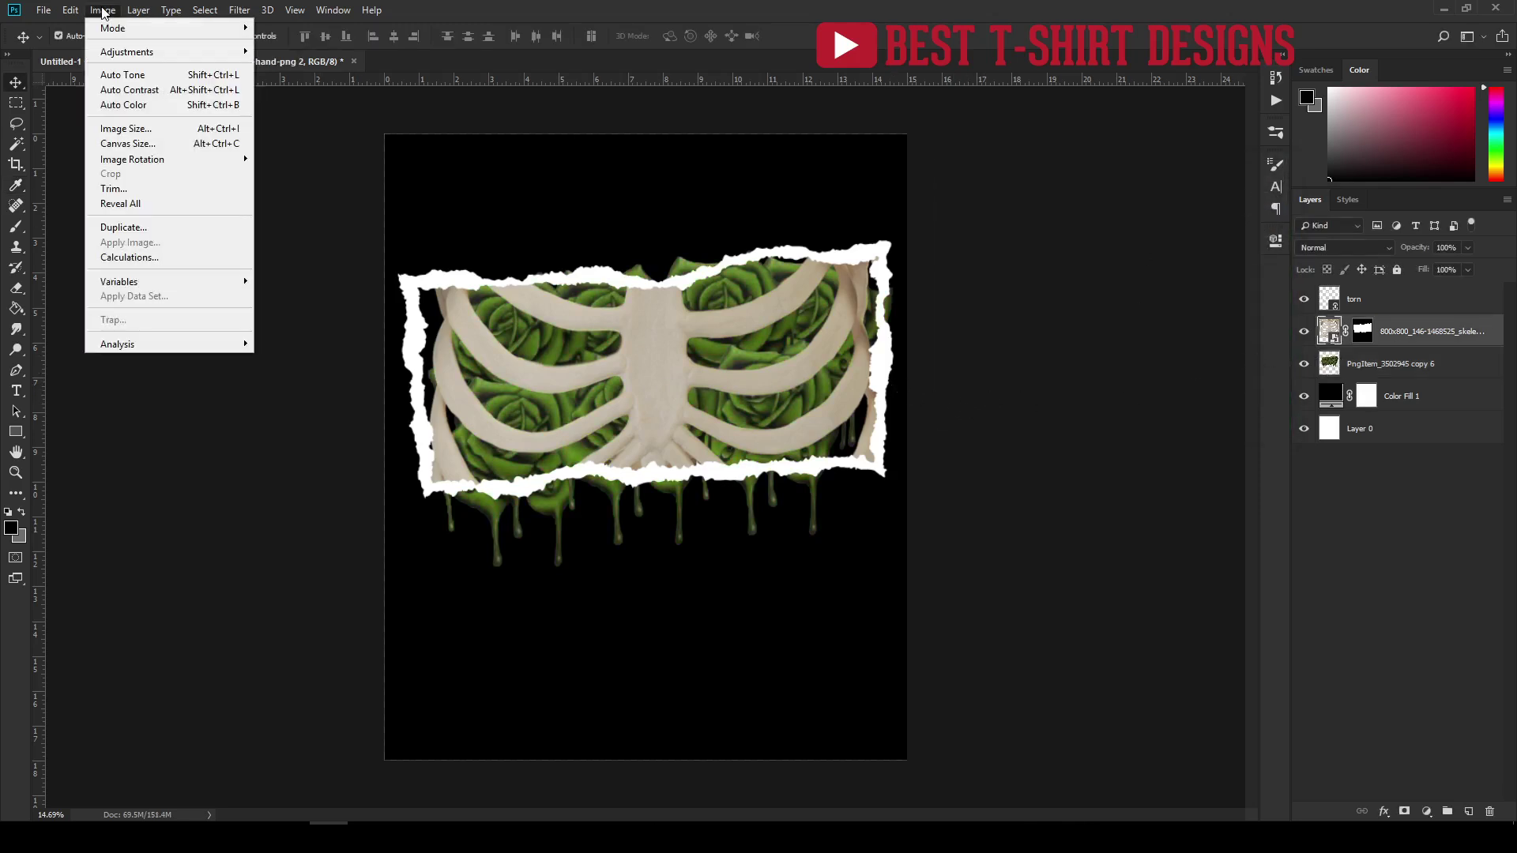
mouse_move(156, 52)
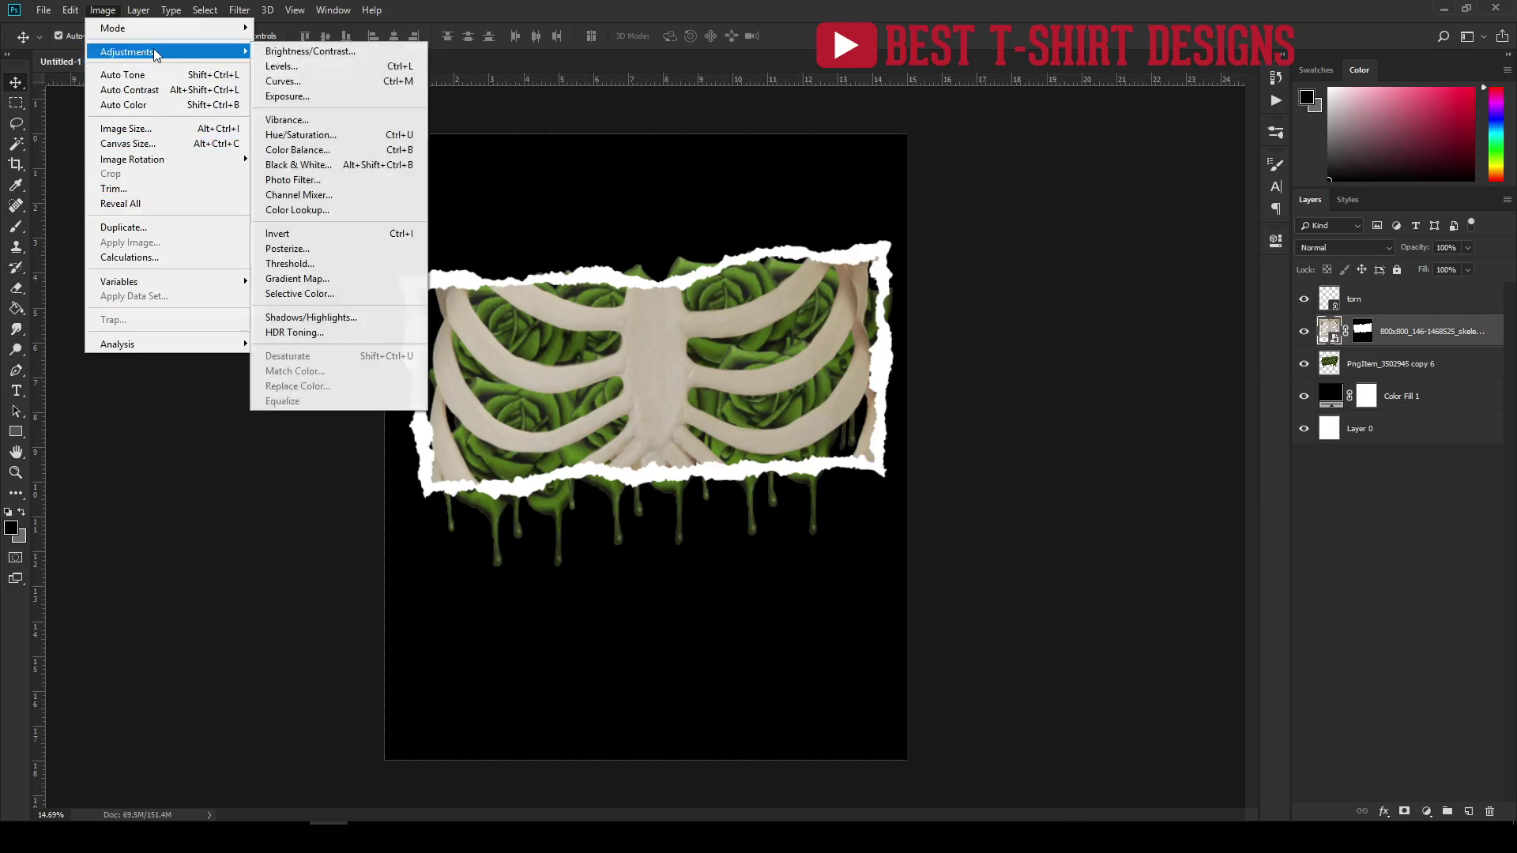
left_click(316, 134)
left_click_drag(779, 177, 1096, 369)
left_click_drag(1037, 472, 1069, 471)
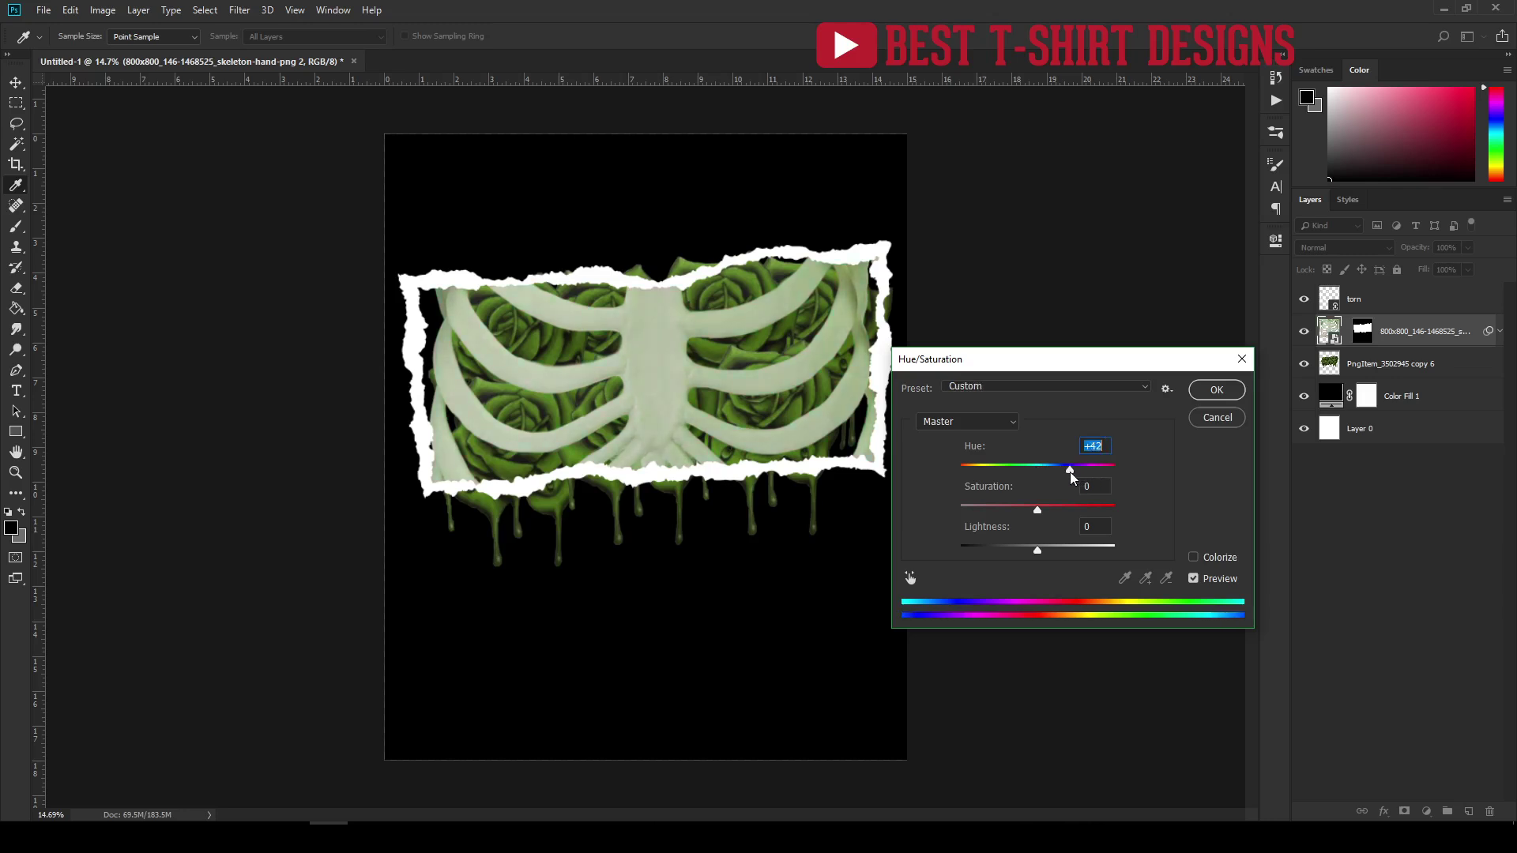
left_click(1216, 389)
key("v")
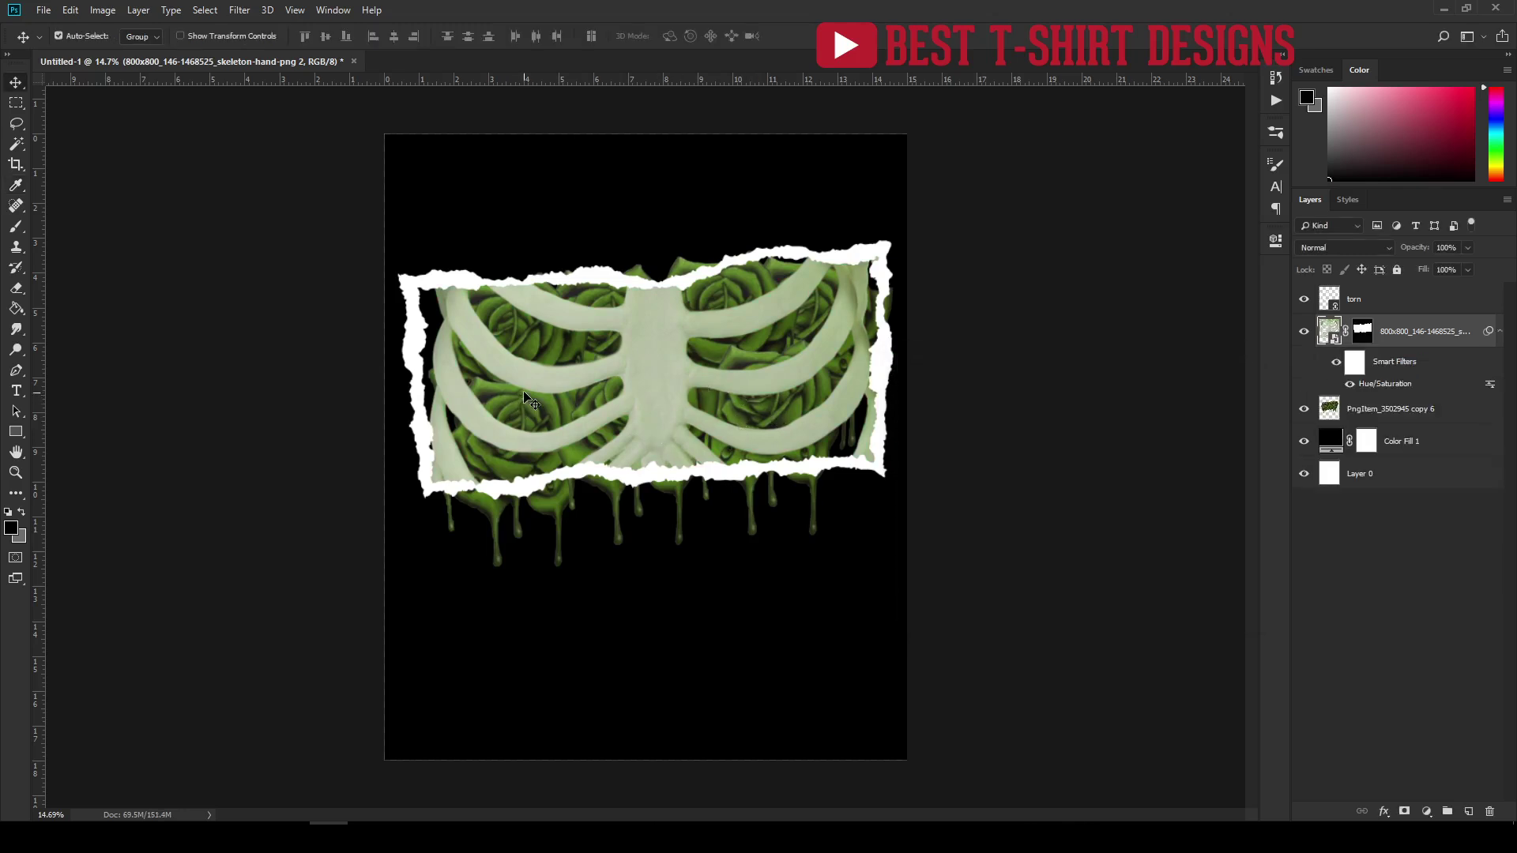
Mask the rose layer to the torn-frame selection so the drips outside the frame are hidden.
scroll(530, 387, "down", 2)
scroll(530, 388, "down", 1)
scroll(585, 356, "up", 3)
scroll(617, 324, "down", 2)
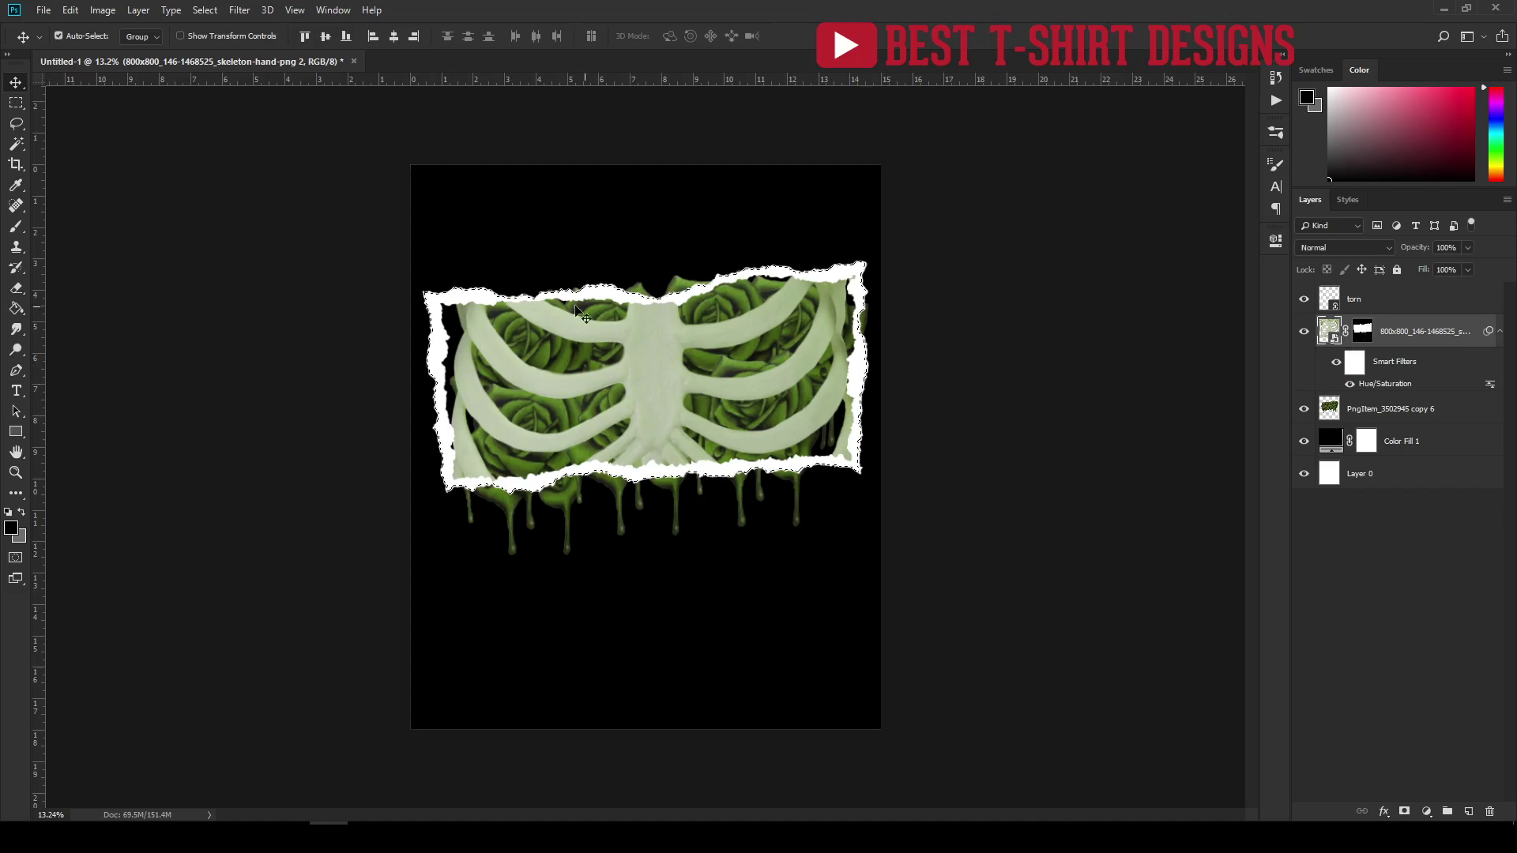
left_click(1382, 413)
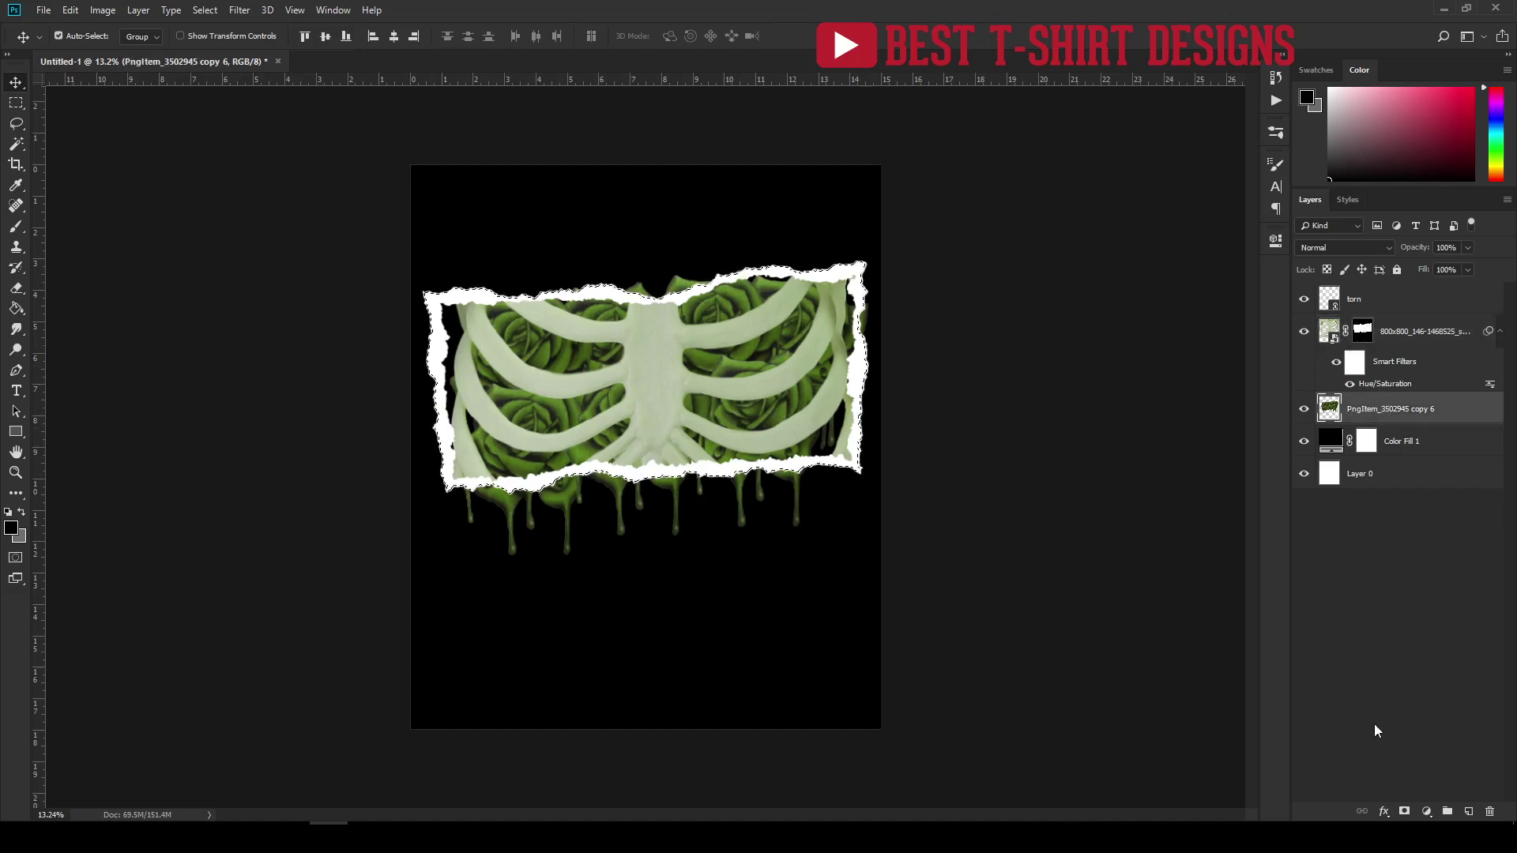
left_click(1404, 809)
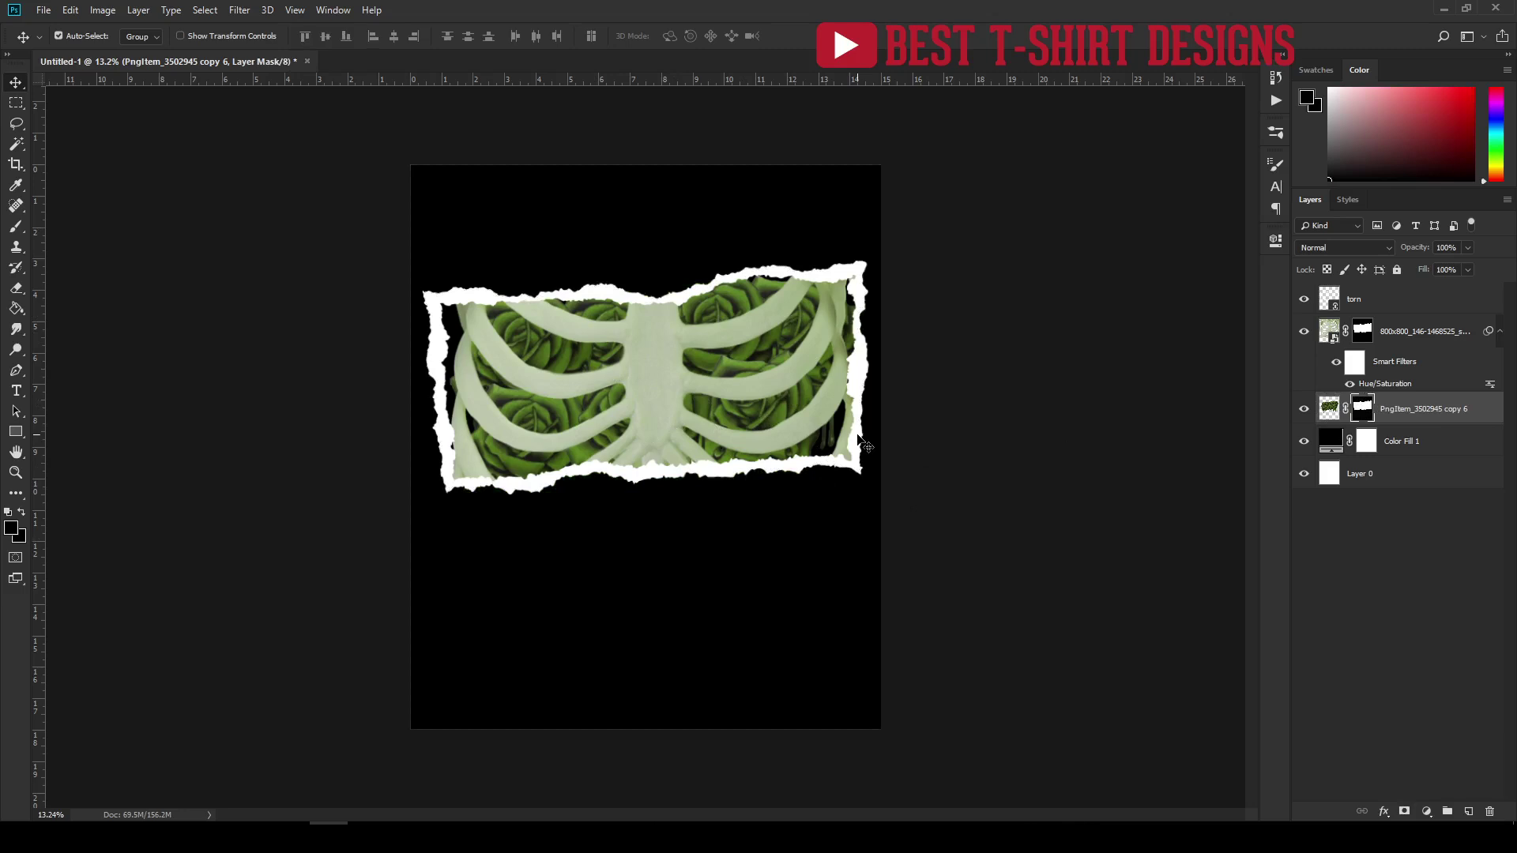
left_click(1375, 297)
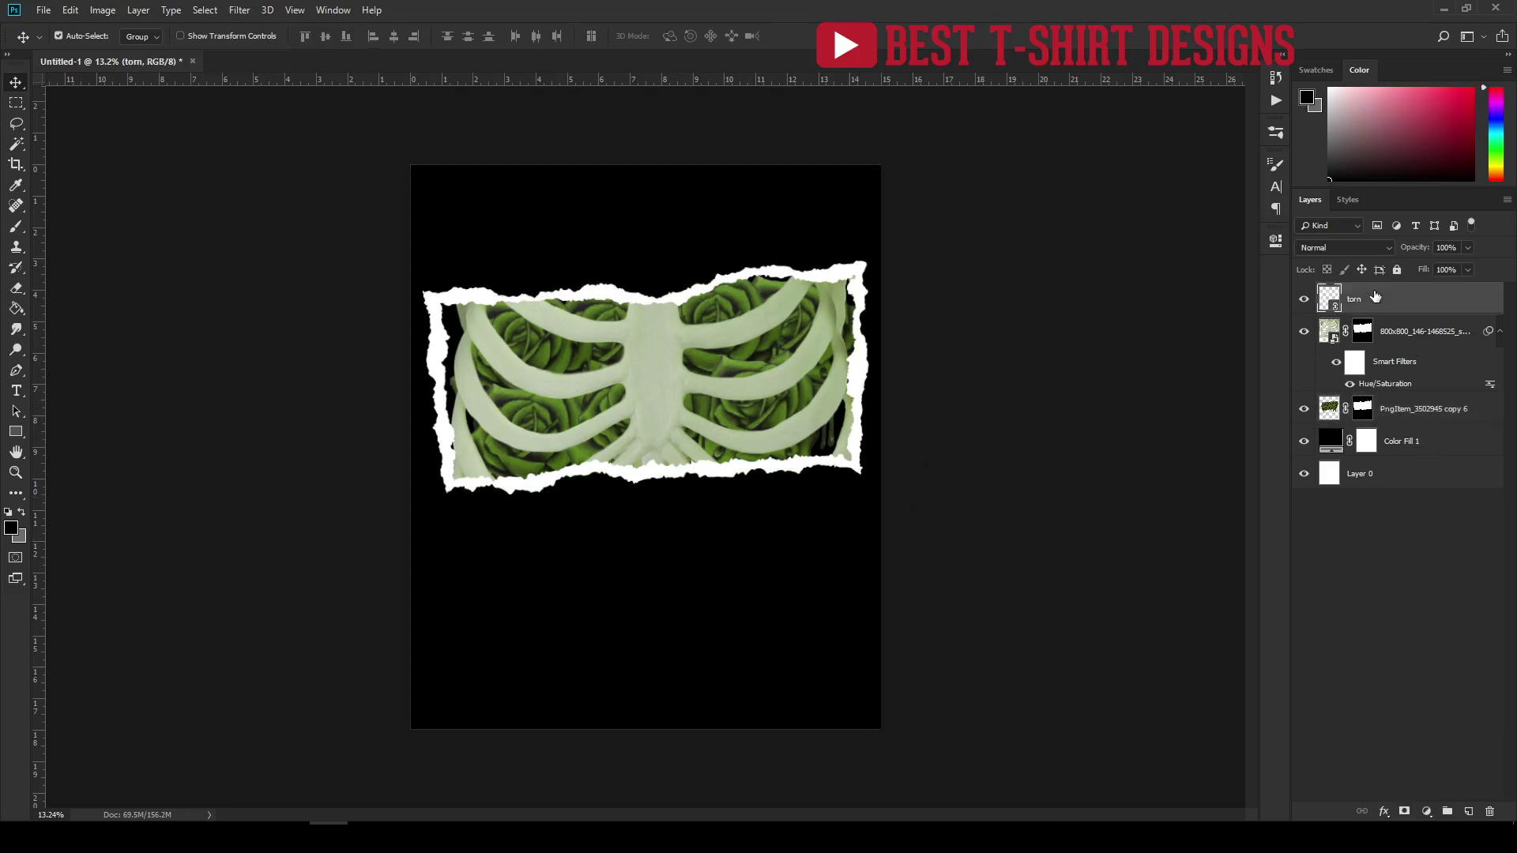
left_click(110, 11)
mouse_move(123, 51)
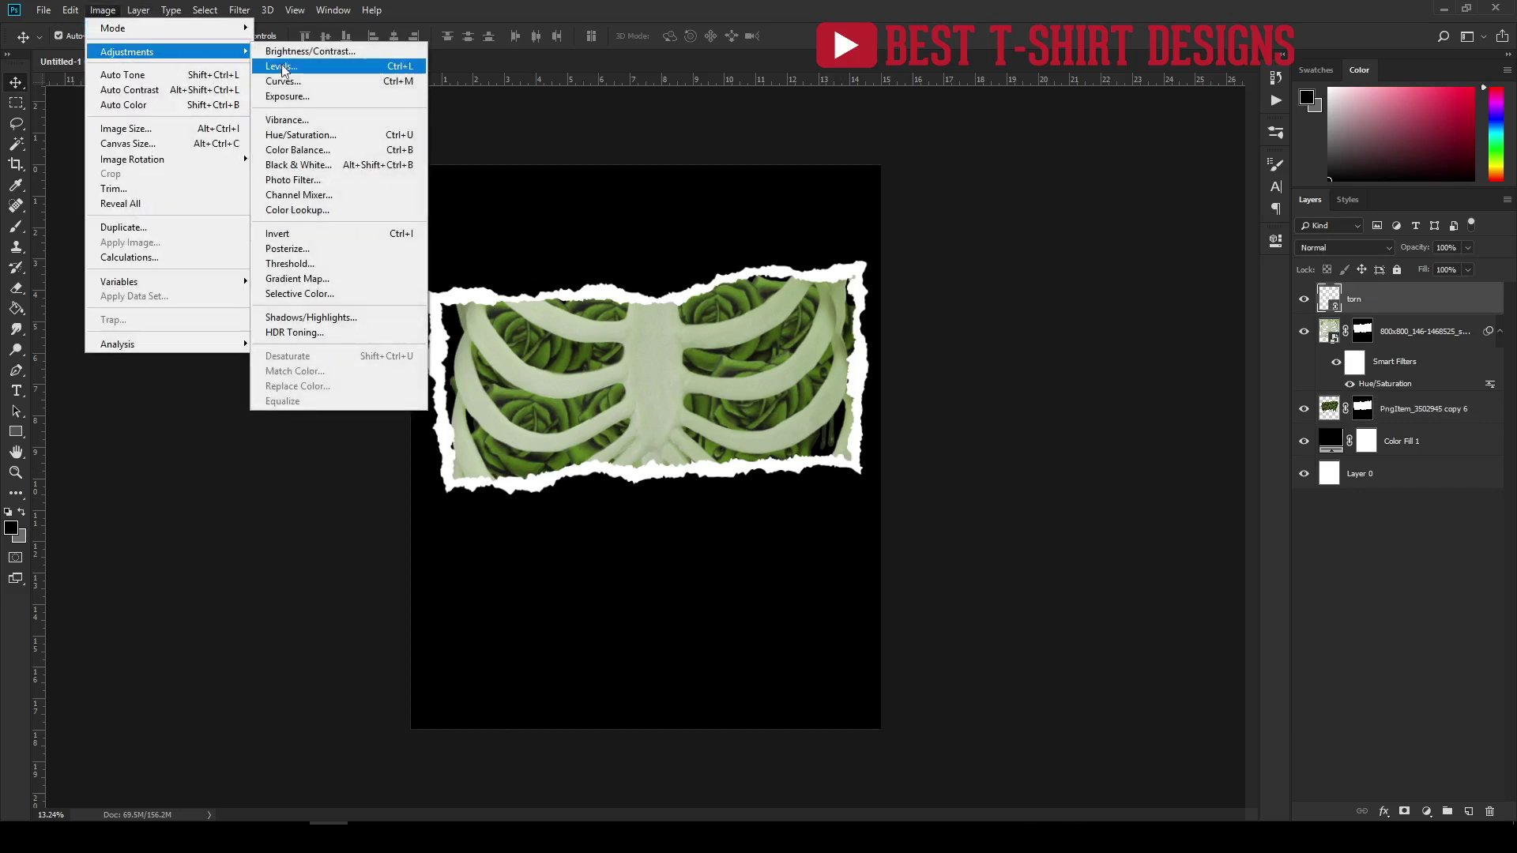
left_click(307, 136)
left_click_drag(1038, 479, 1061, 509)
left_click(1216, 390)
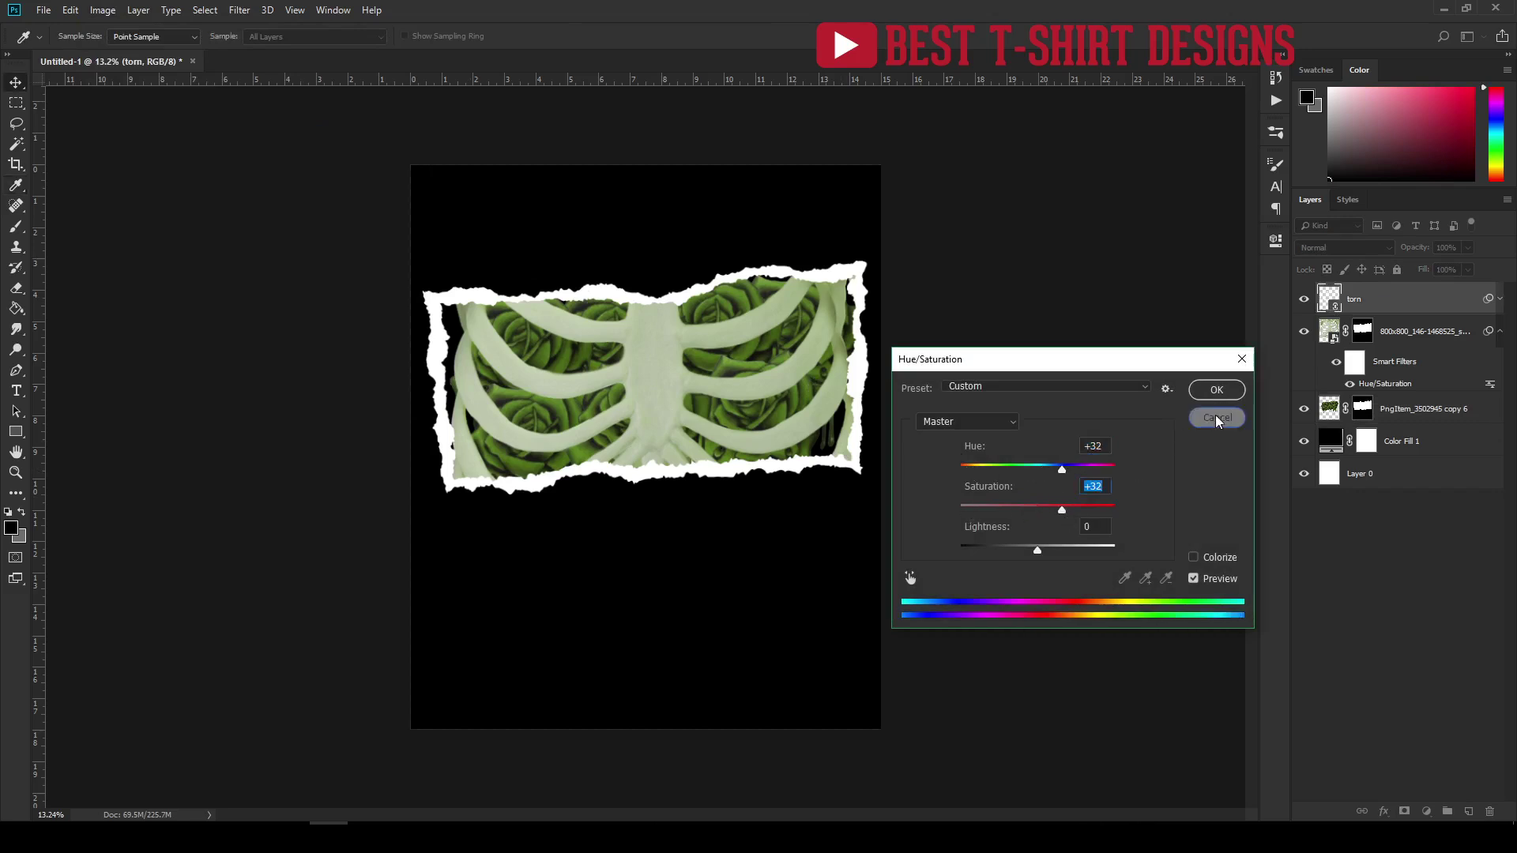
Add a new layer above torn and paint the selected paper frame with green sampled from the roses, then deselect.
left_click(1471, 813)
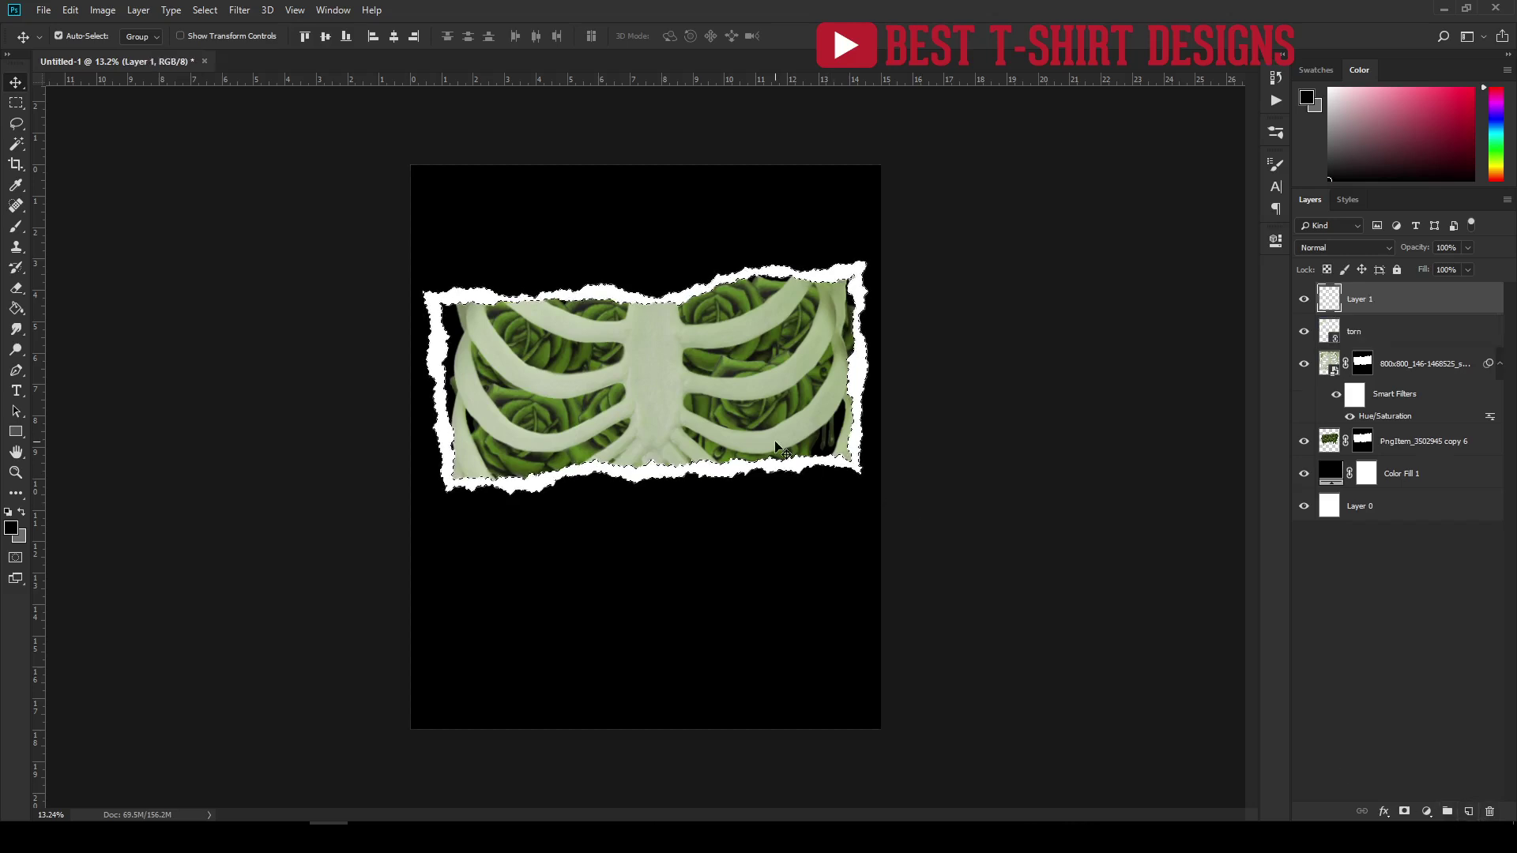
key("b")
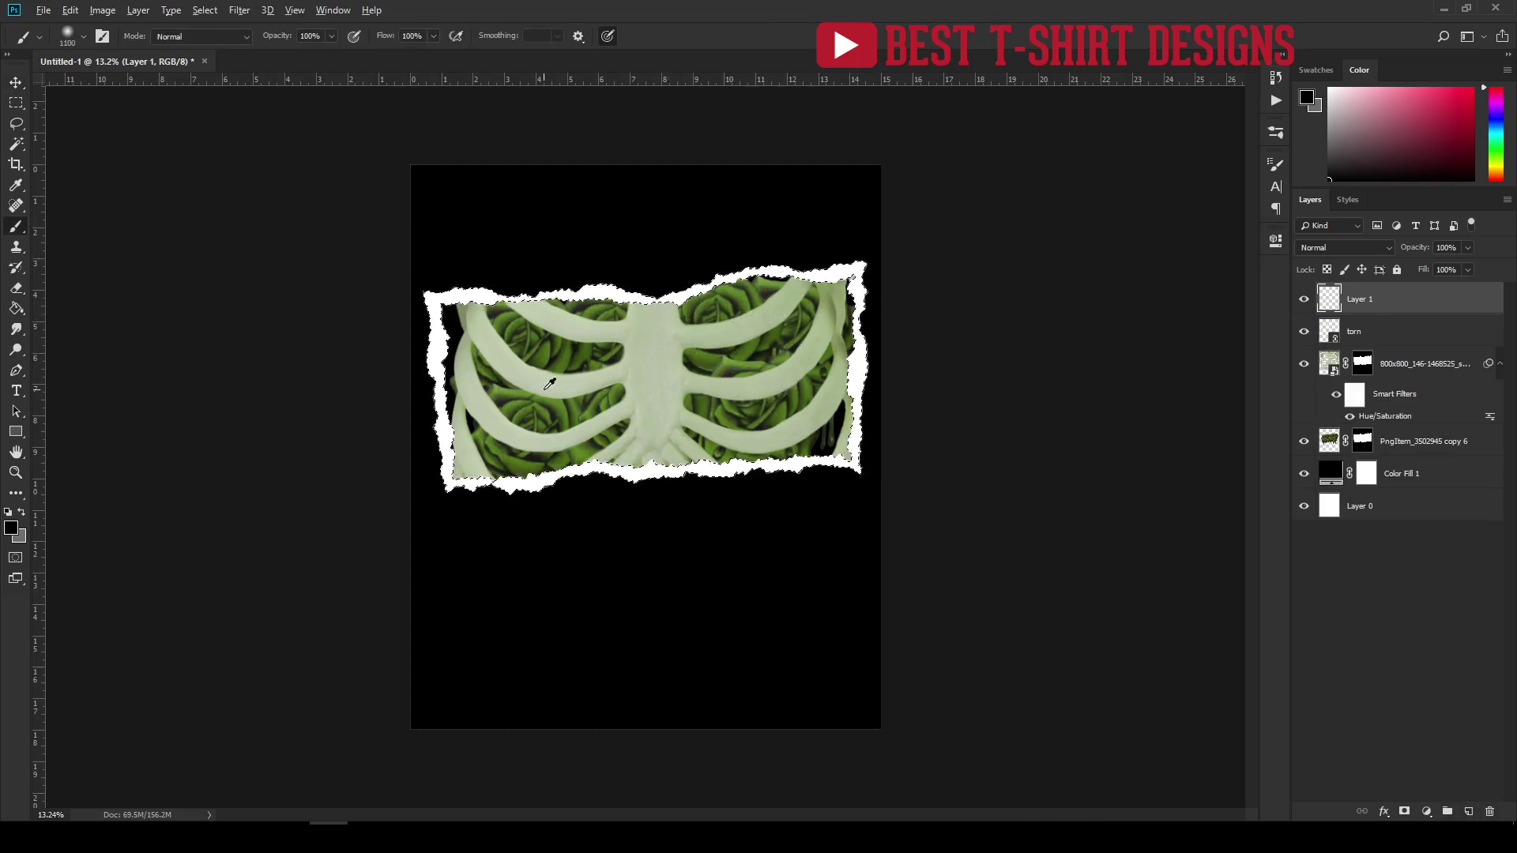
left_click(565, 403, "alt")
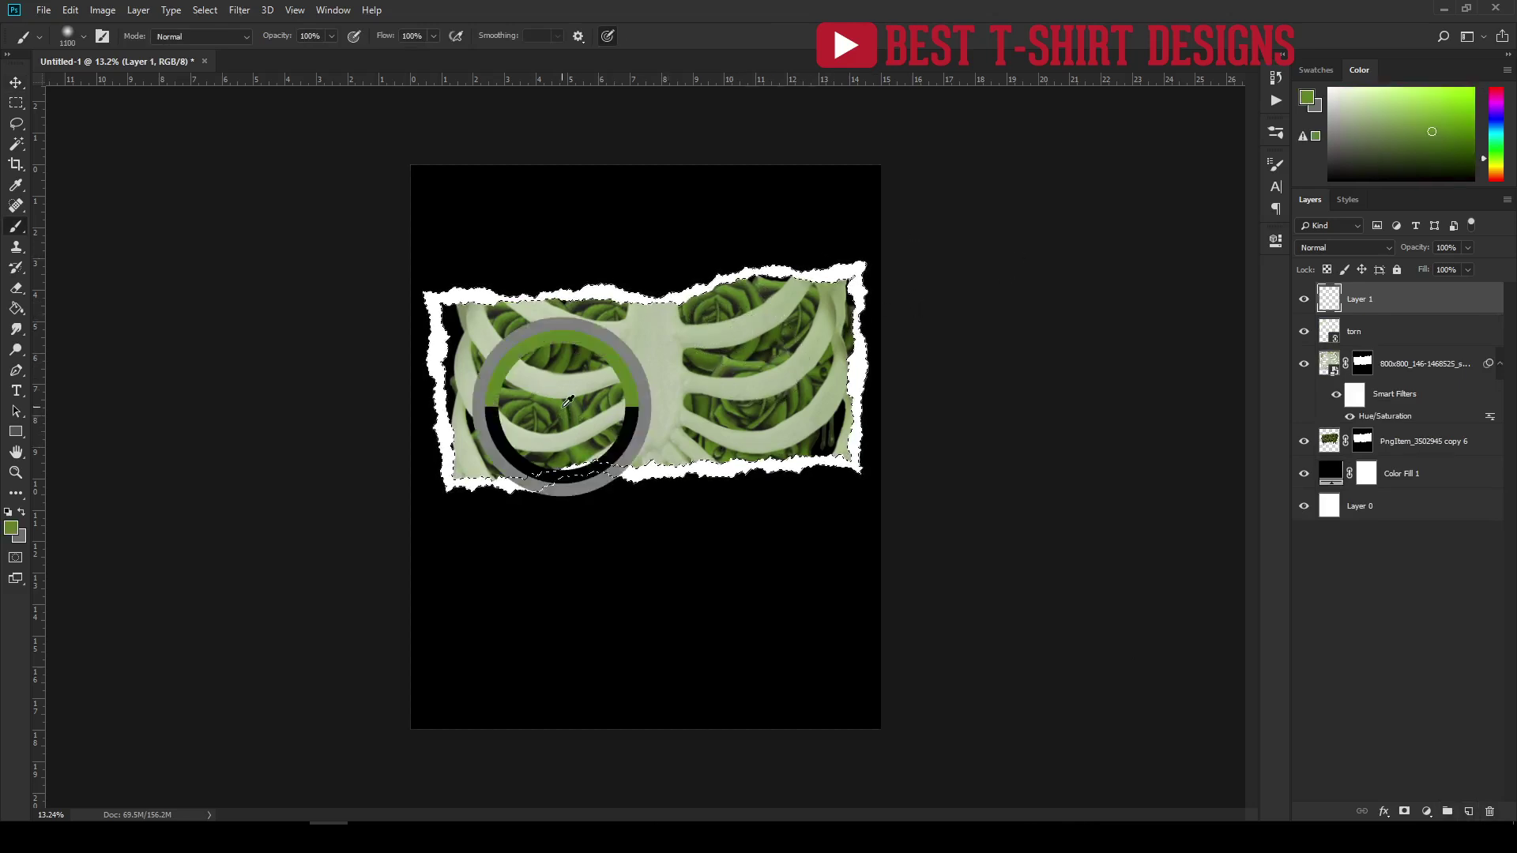
left_click(776, 354, "alt")
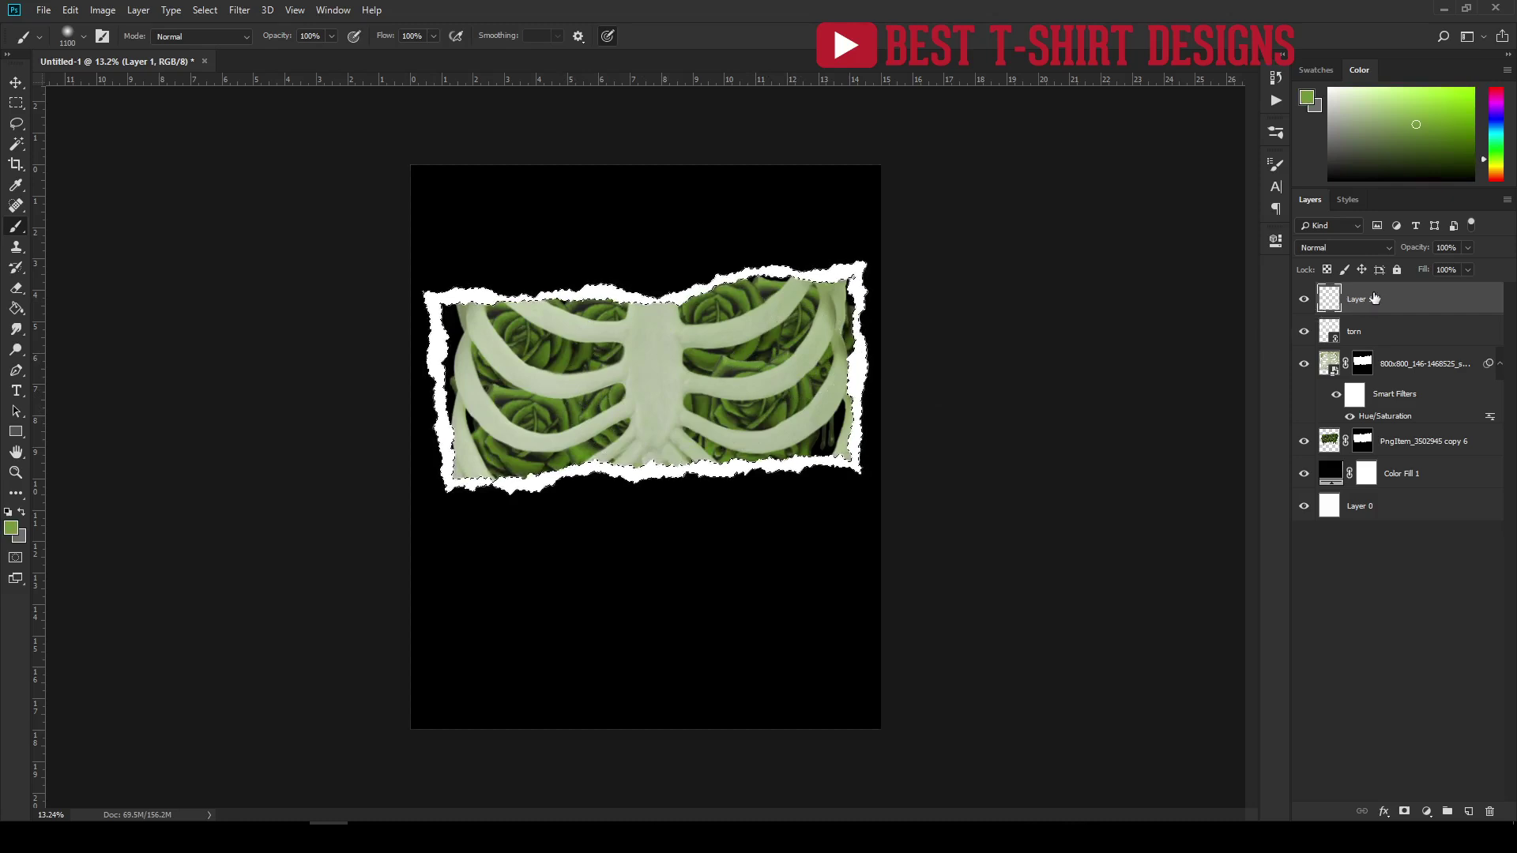
mouse_move(874, 427)
left_mouse_down()
mouse_move(874, 440)
mouse_move(420, 491)
mouse_move(665, 483)
left_mouse_up()
mouse_move(605, 316)
left_mouse_down()
mouse_move(874, 277)
mouse_move(420, 269)
mouse_move(684, 253)
mouse_move(532, 278)
mouse_move(412, 353)
mouse_move(415, 315)
mouse_move(646, 486)
left_mouse_up()
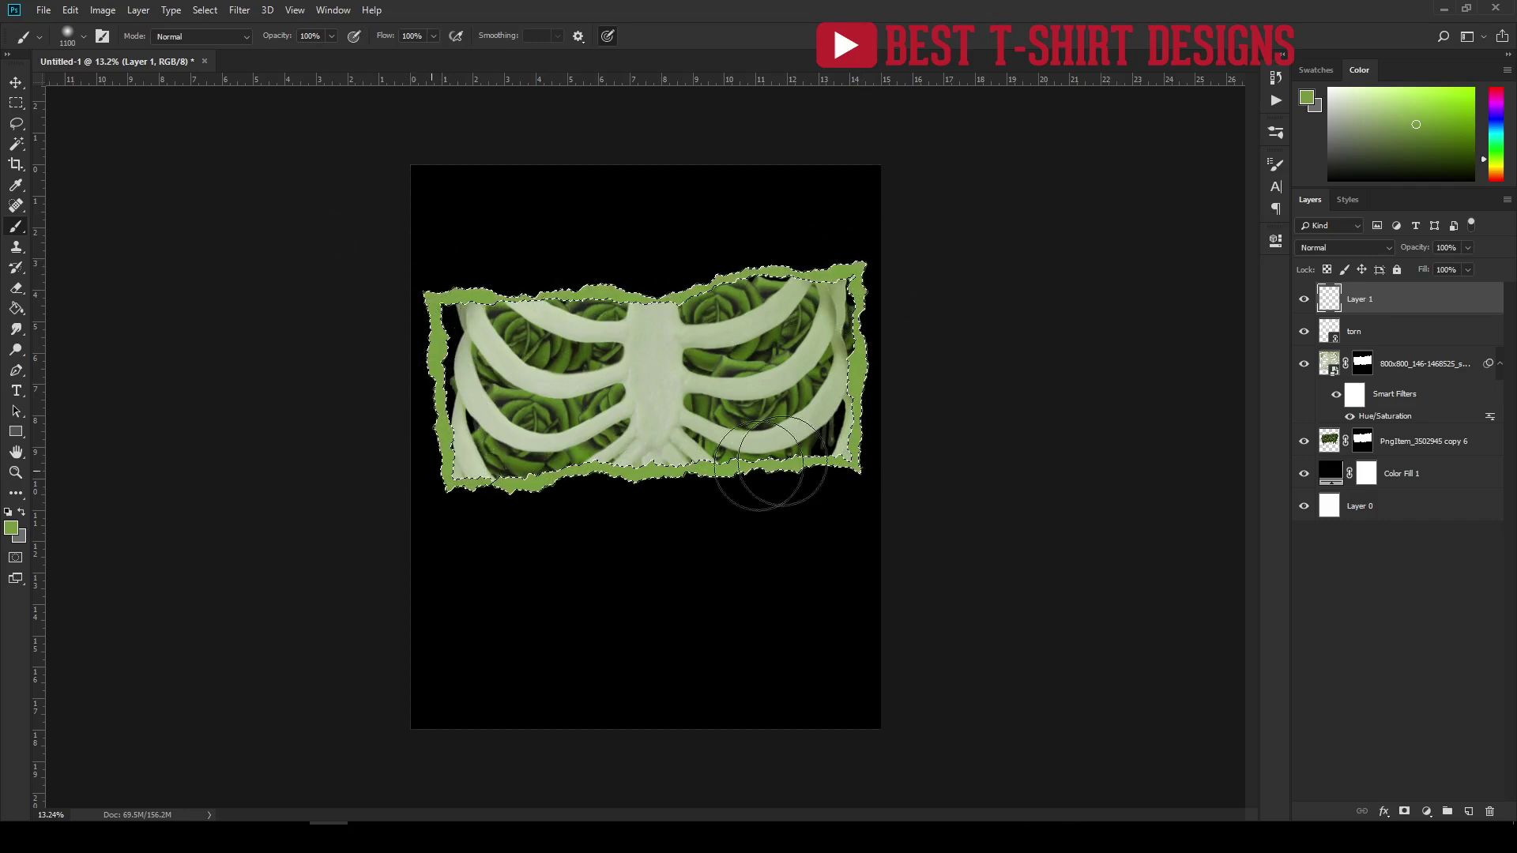
key("ctrl+d")
key("v")
Try different blend modes on the painted green frame layer and settle on Darken.
left_click(1340, 247)
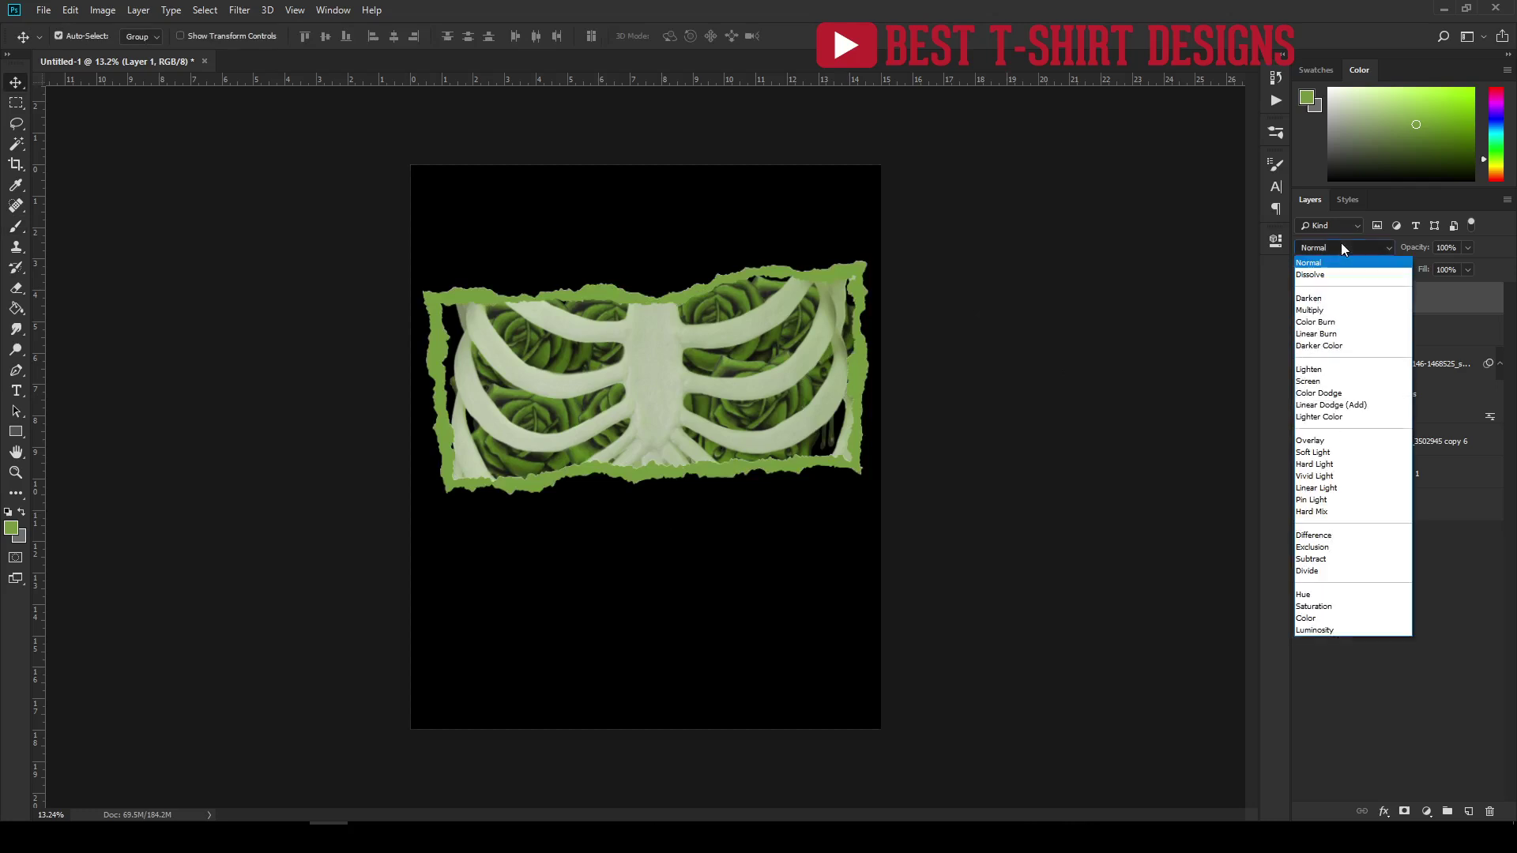
left_click(1330, 274)
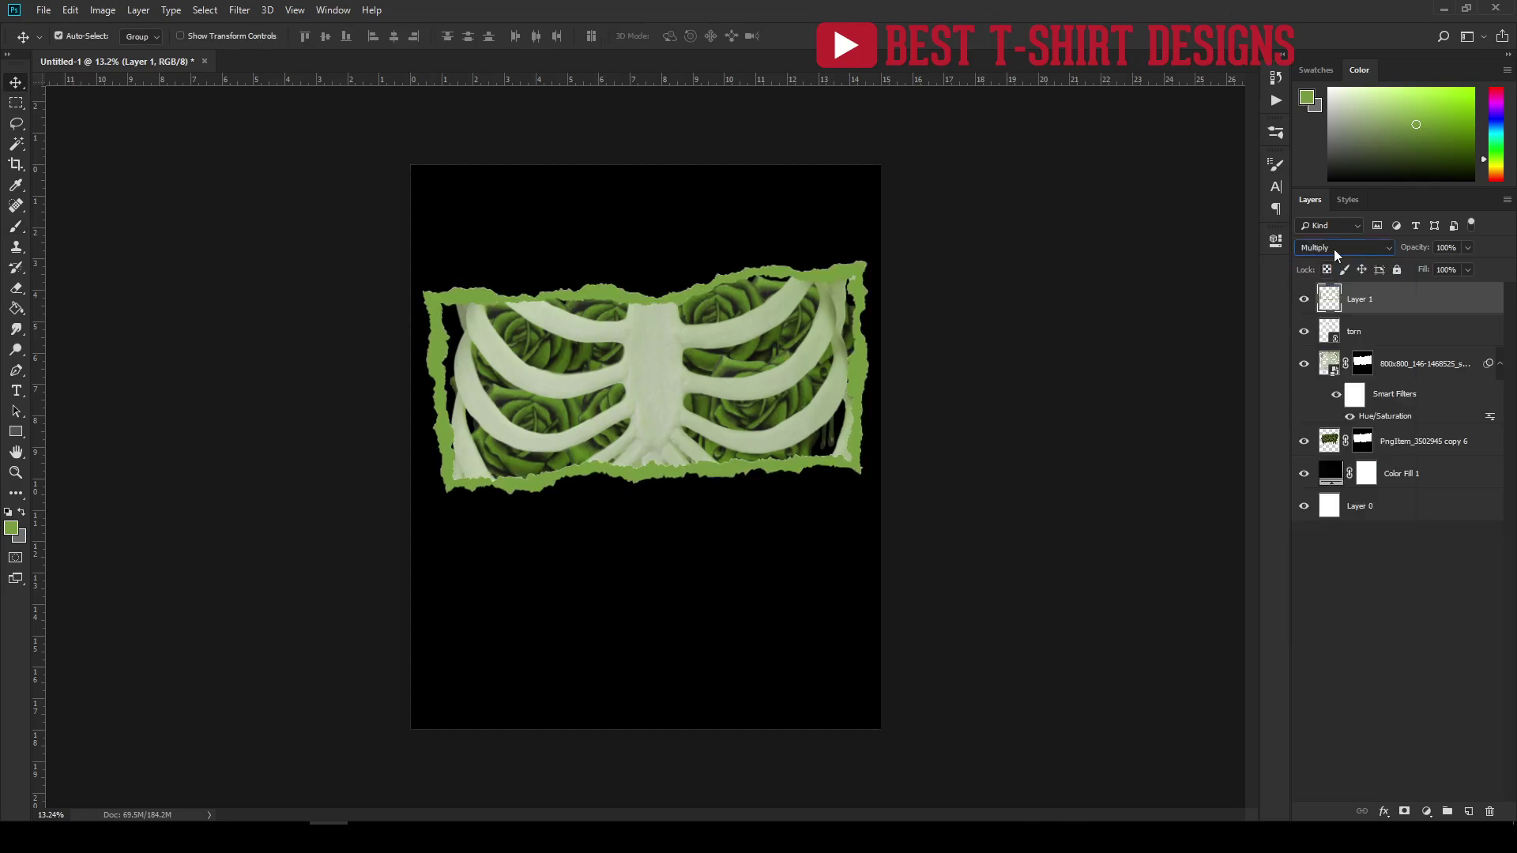
scroll(1334, 249, "down", 2)
scroll(1333, 248, "down", 1)
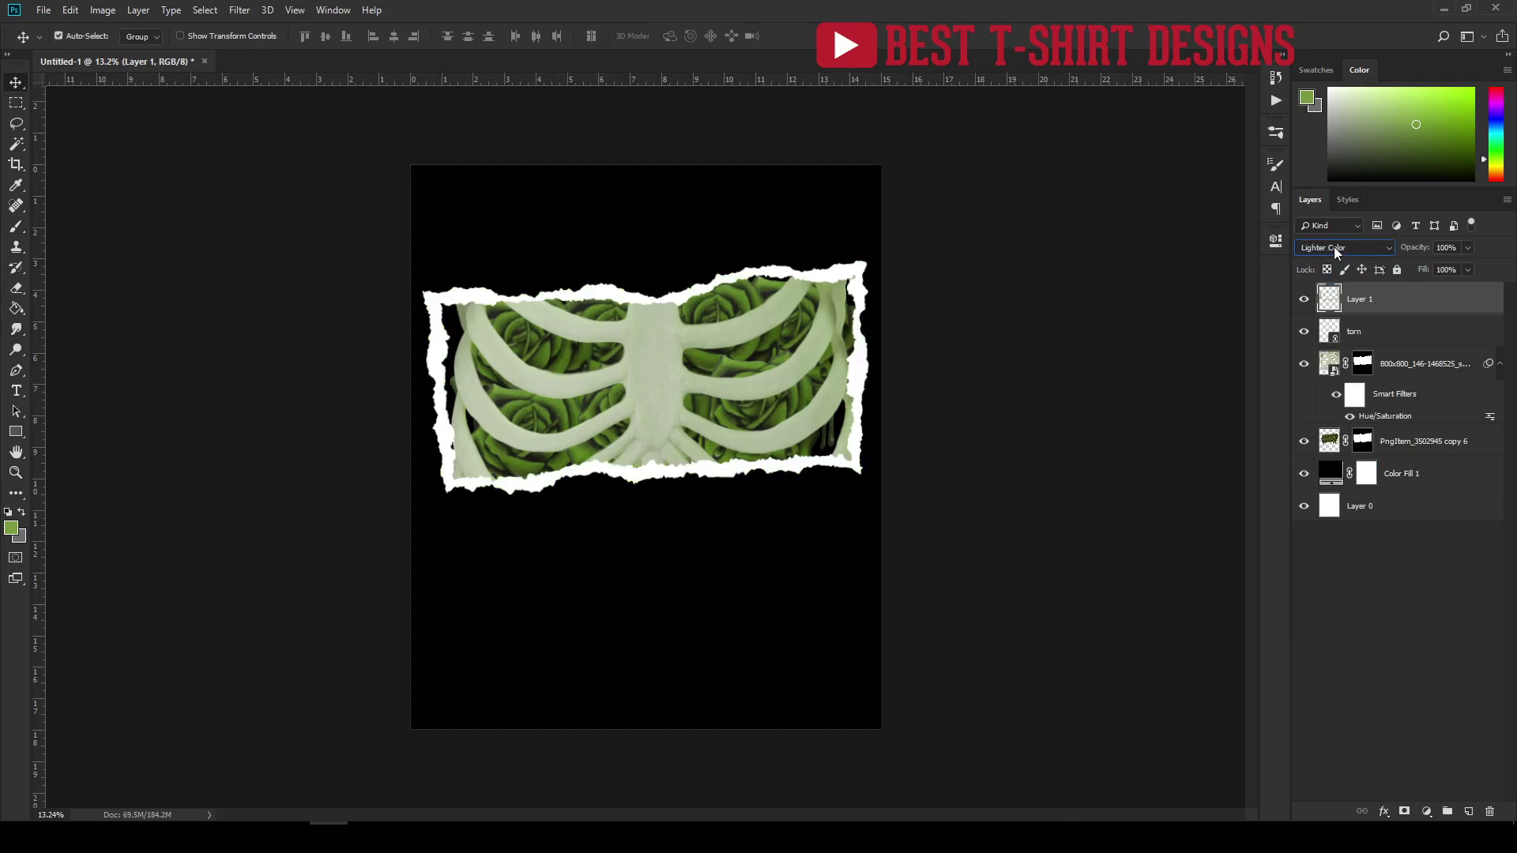
scroll(1335, 247, "down", 1)
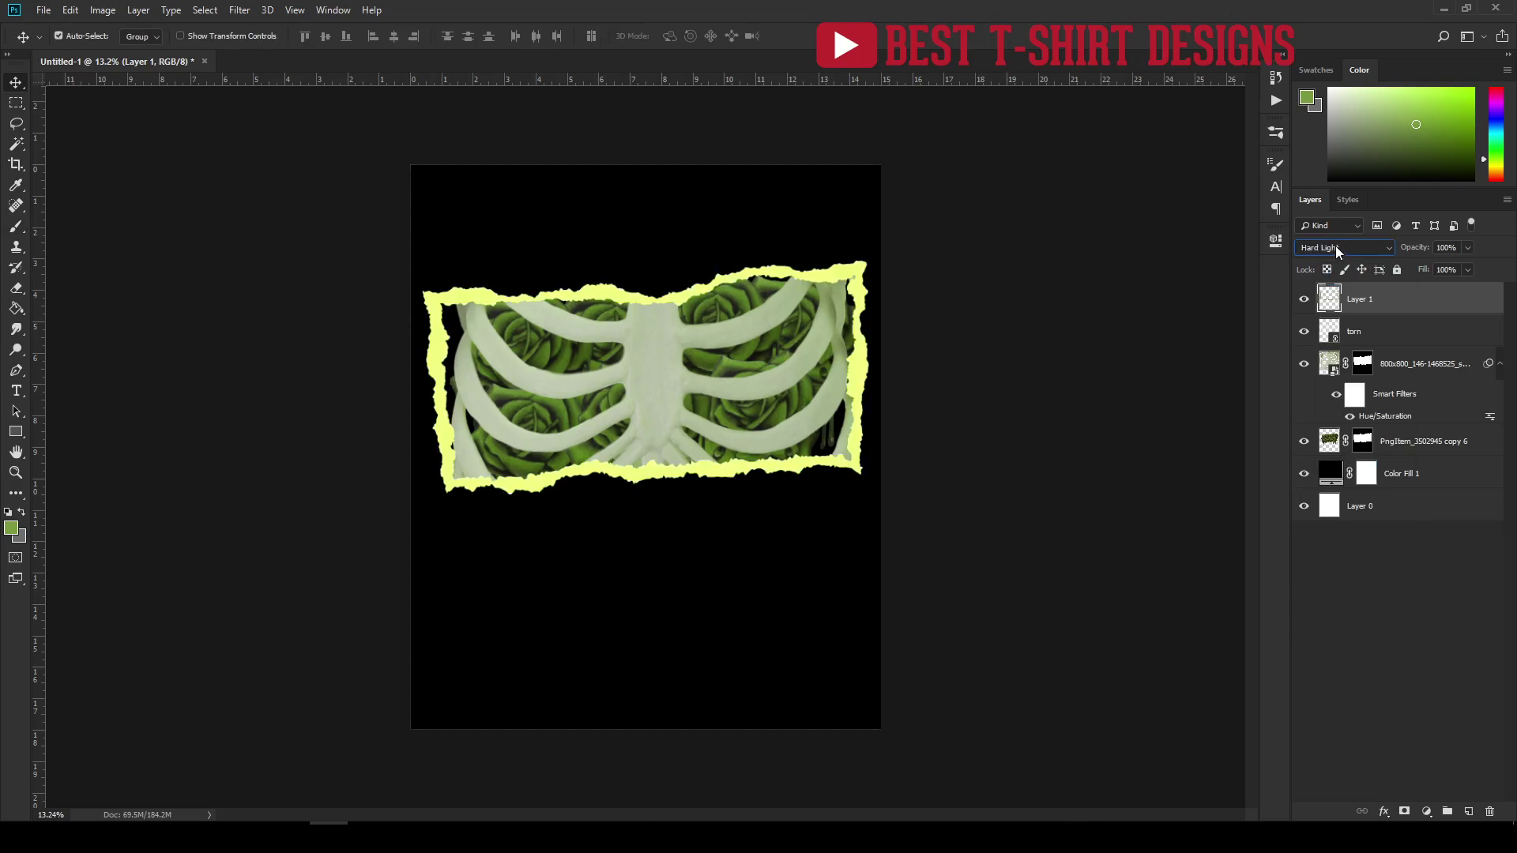
scroll(1334, 248, "down", 2)
scroll(1335, 247, "down", 5)
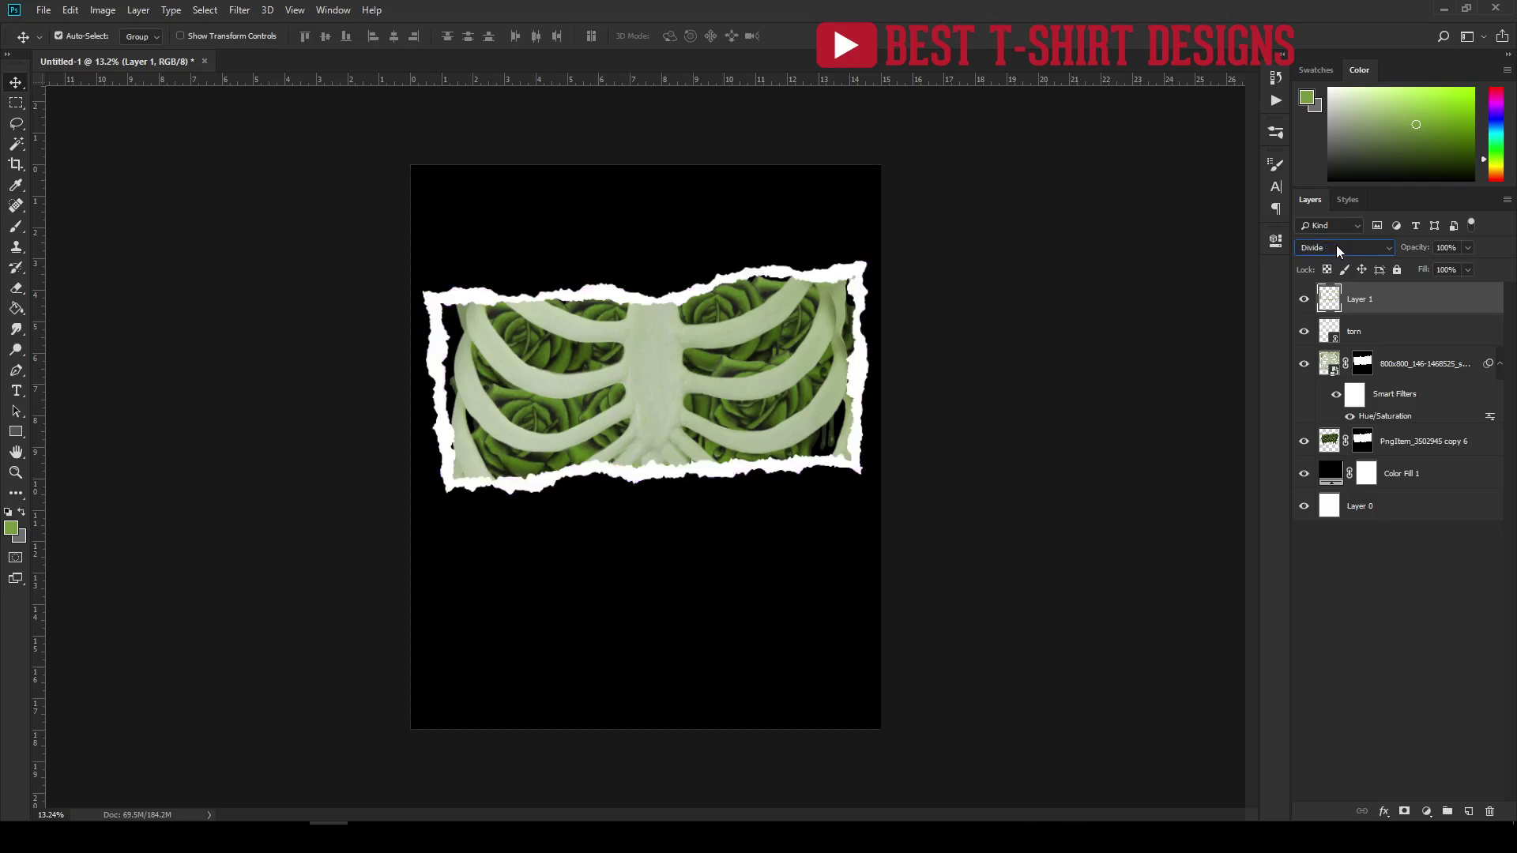
scroll(1337, 250, "down", 1)
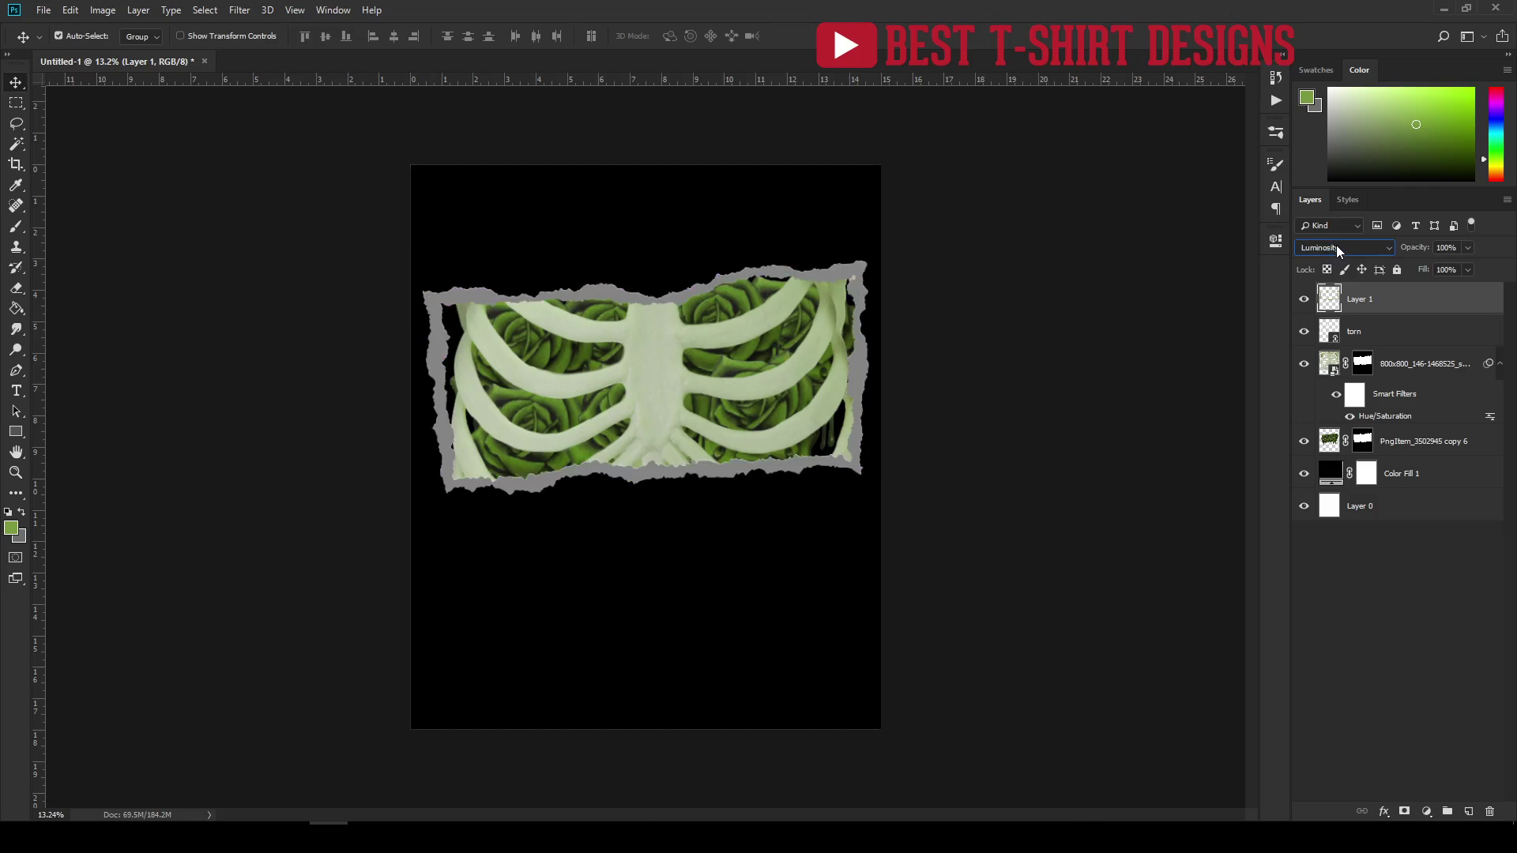
scroll(1338, 247, "up", 20)
left_click(1122, 322)
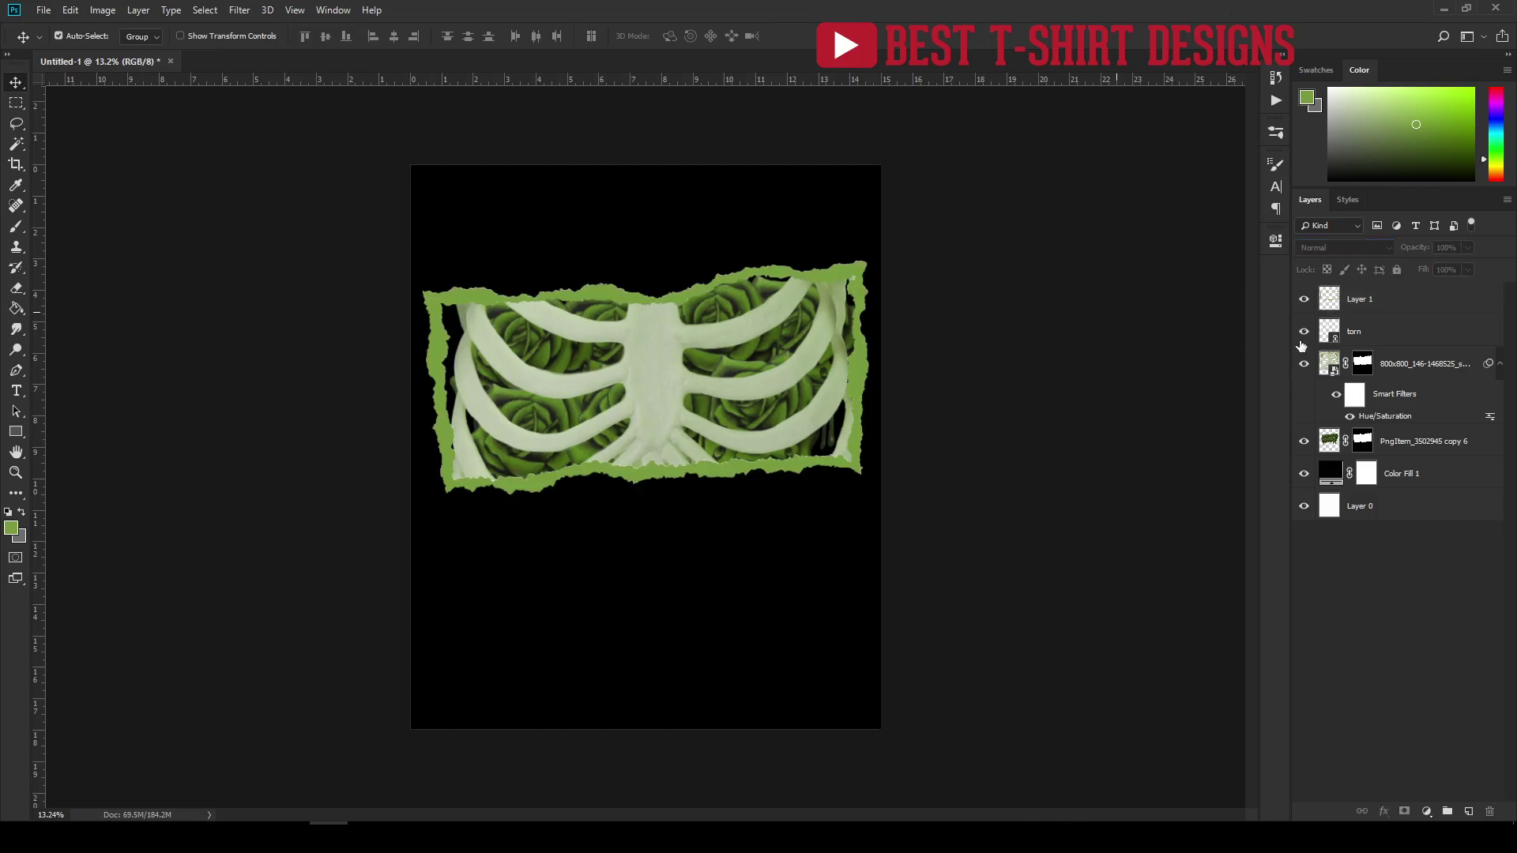
Try deleting the torn layer beneath the painted green layer, and undo the deletion.
left_click(1363, 327)
key("Delete")
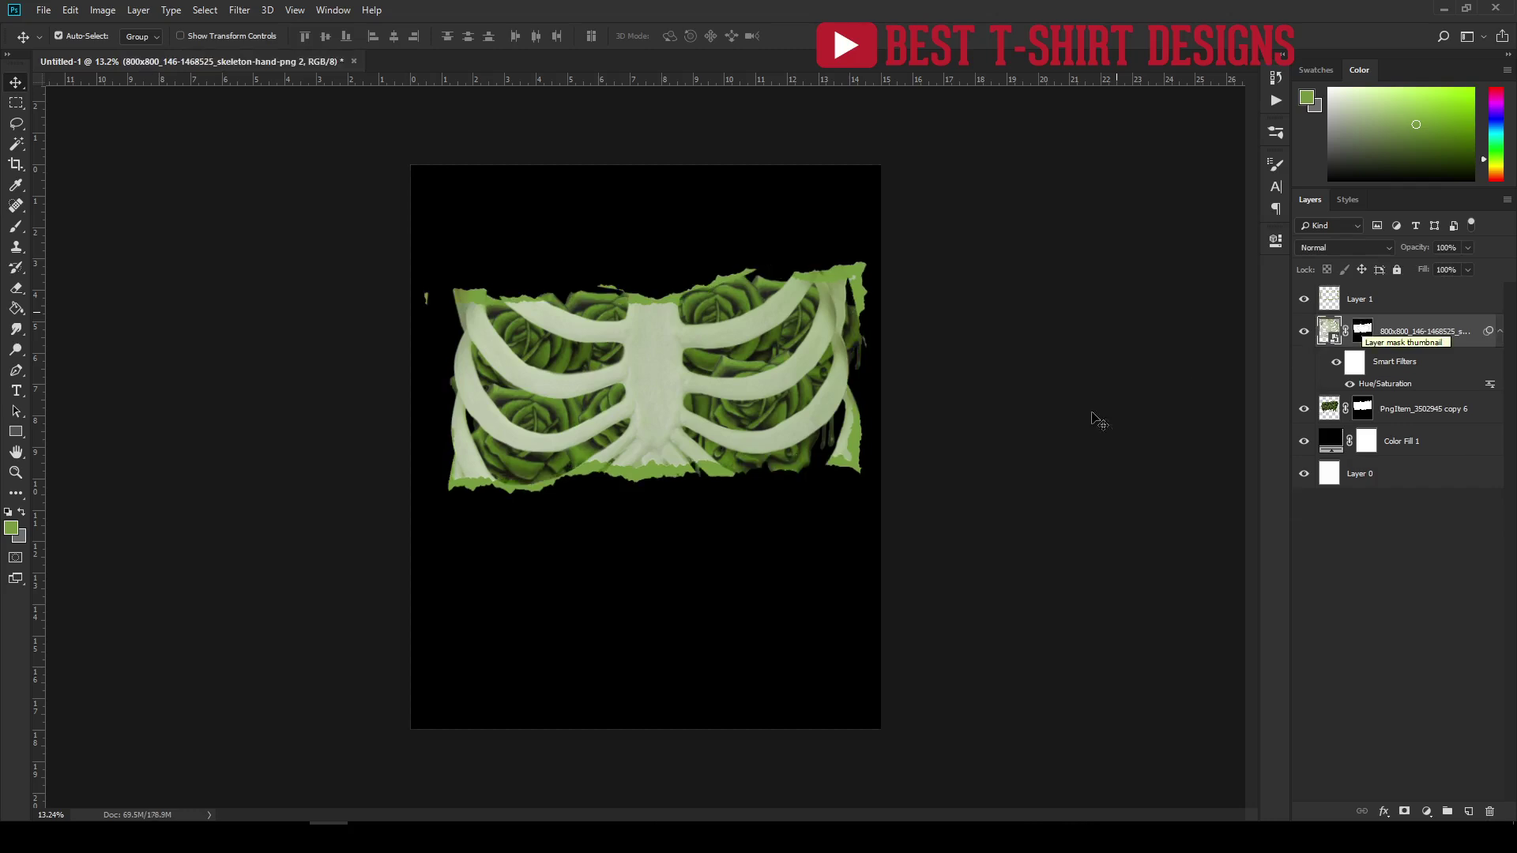
key("ctrl+z")
left_click(1380, 305)
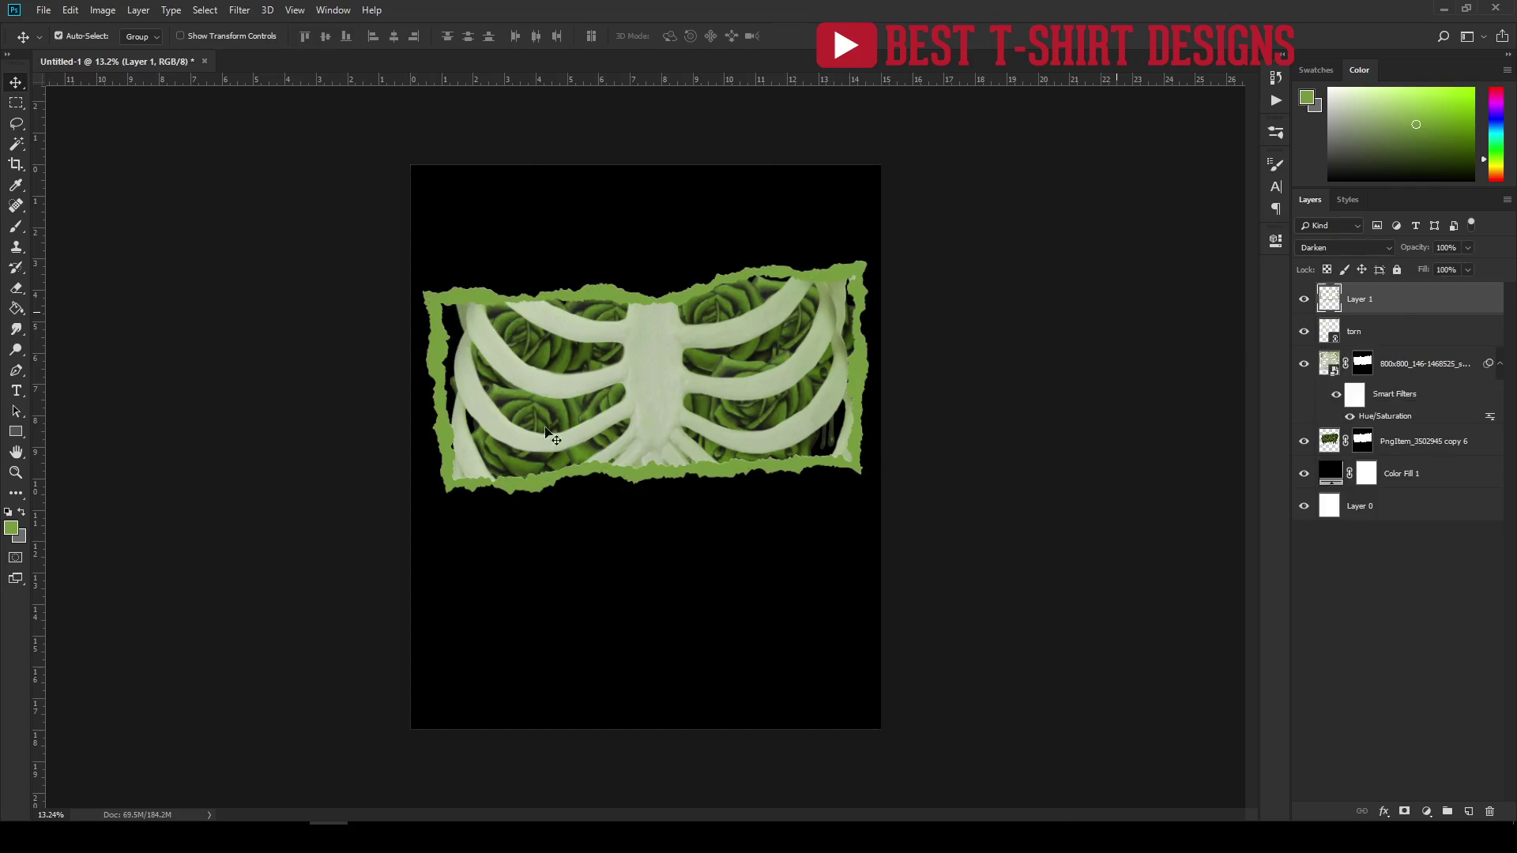
left_click(1025, 501)
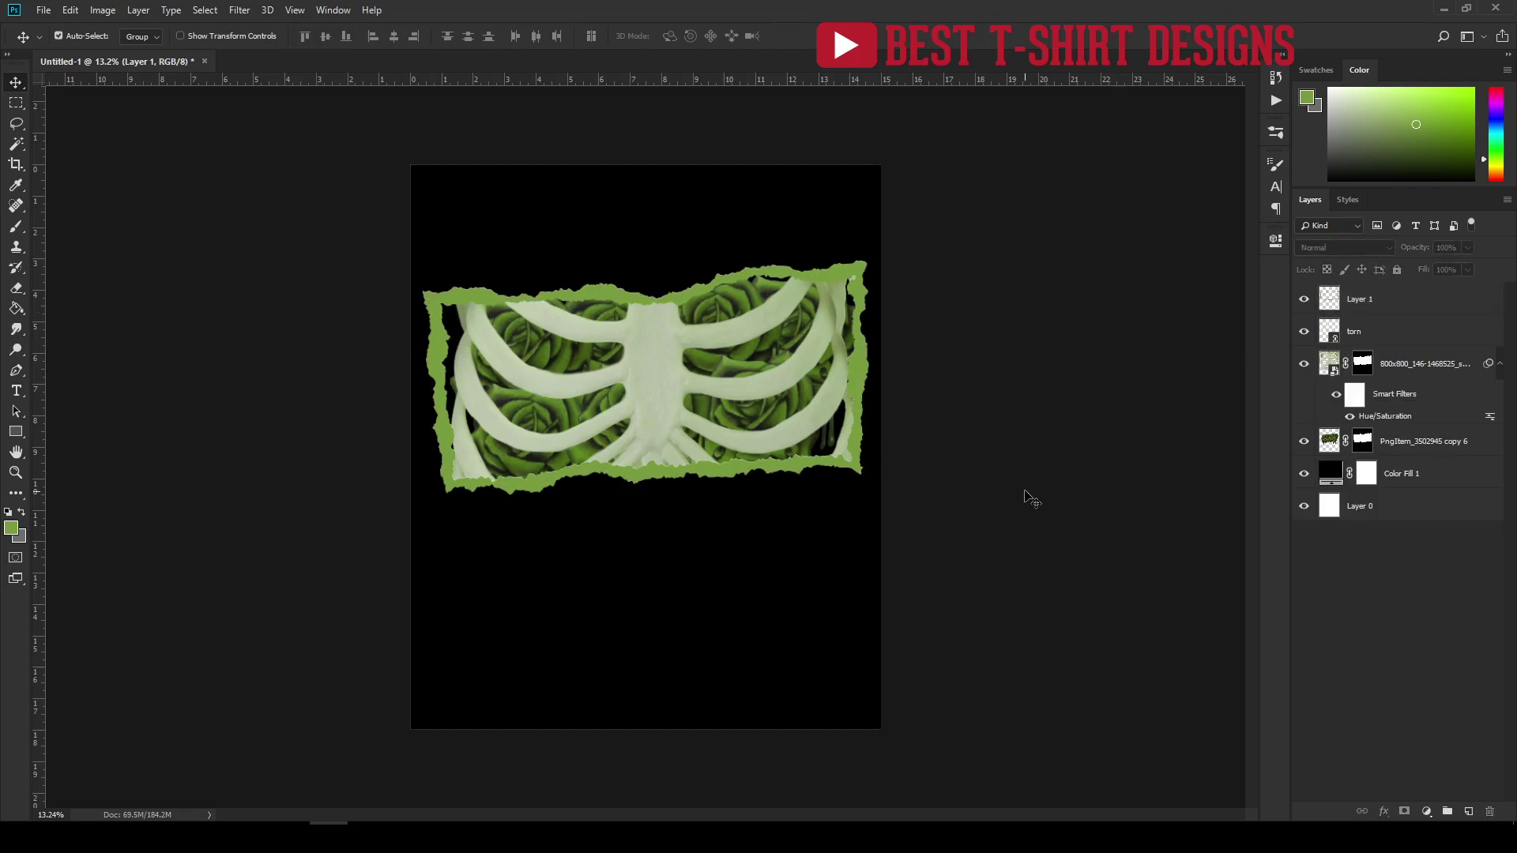
Hide the black Color Fill 1 layer to check the framed rib cage against white.
left_click(1300, 476)
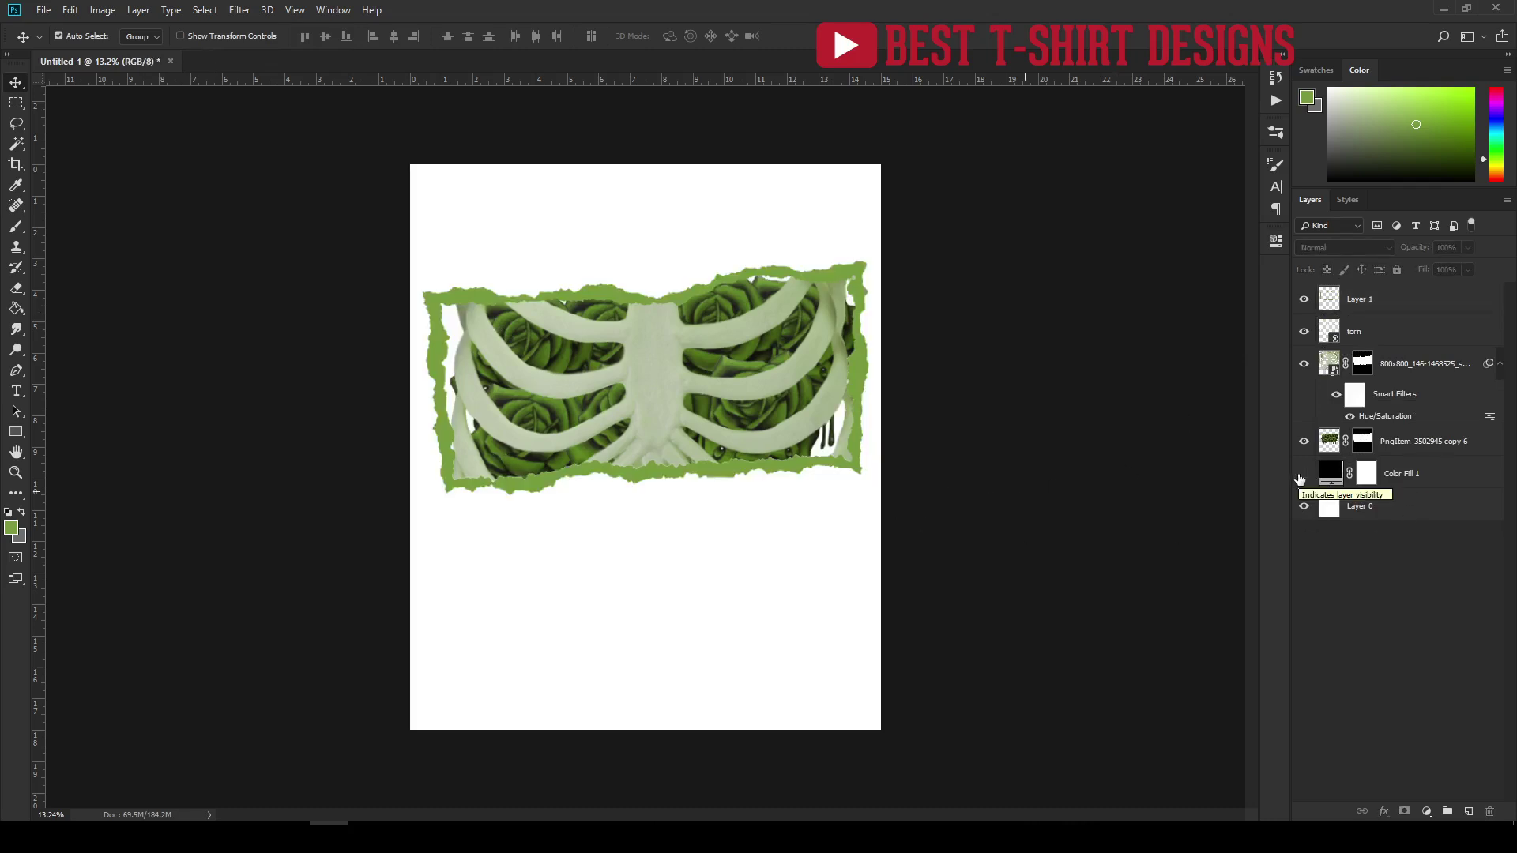
scroll(733, 367, "up", 3)
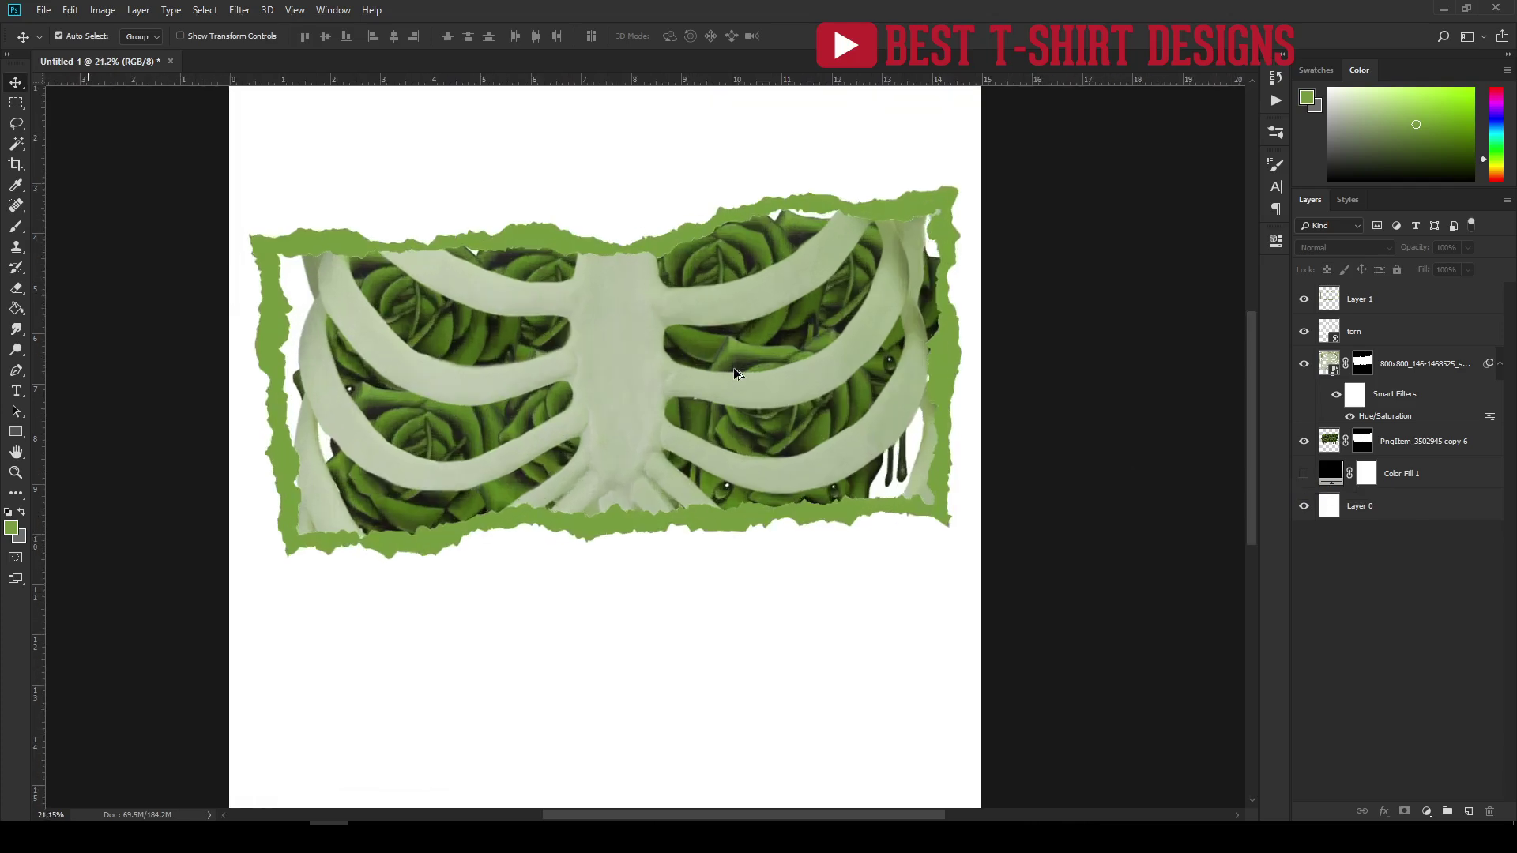
Add a text line reading "you can't scare me" above the torn-paper frame.
scroll(749, 373, "down", 1)
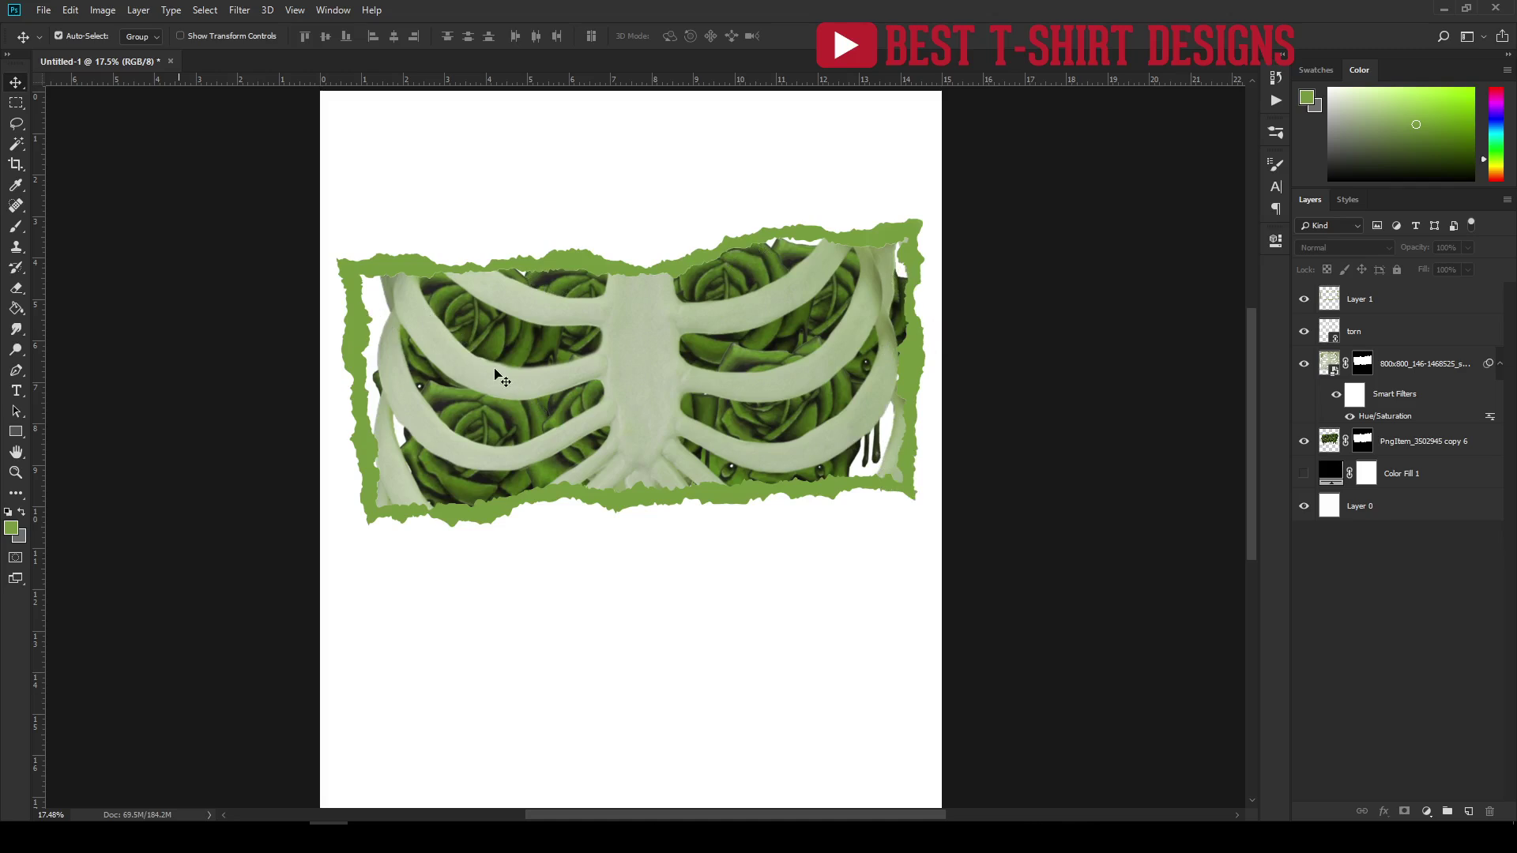
scroll(499, 376, "down", 2)
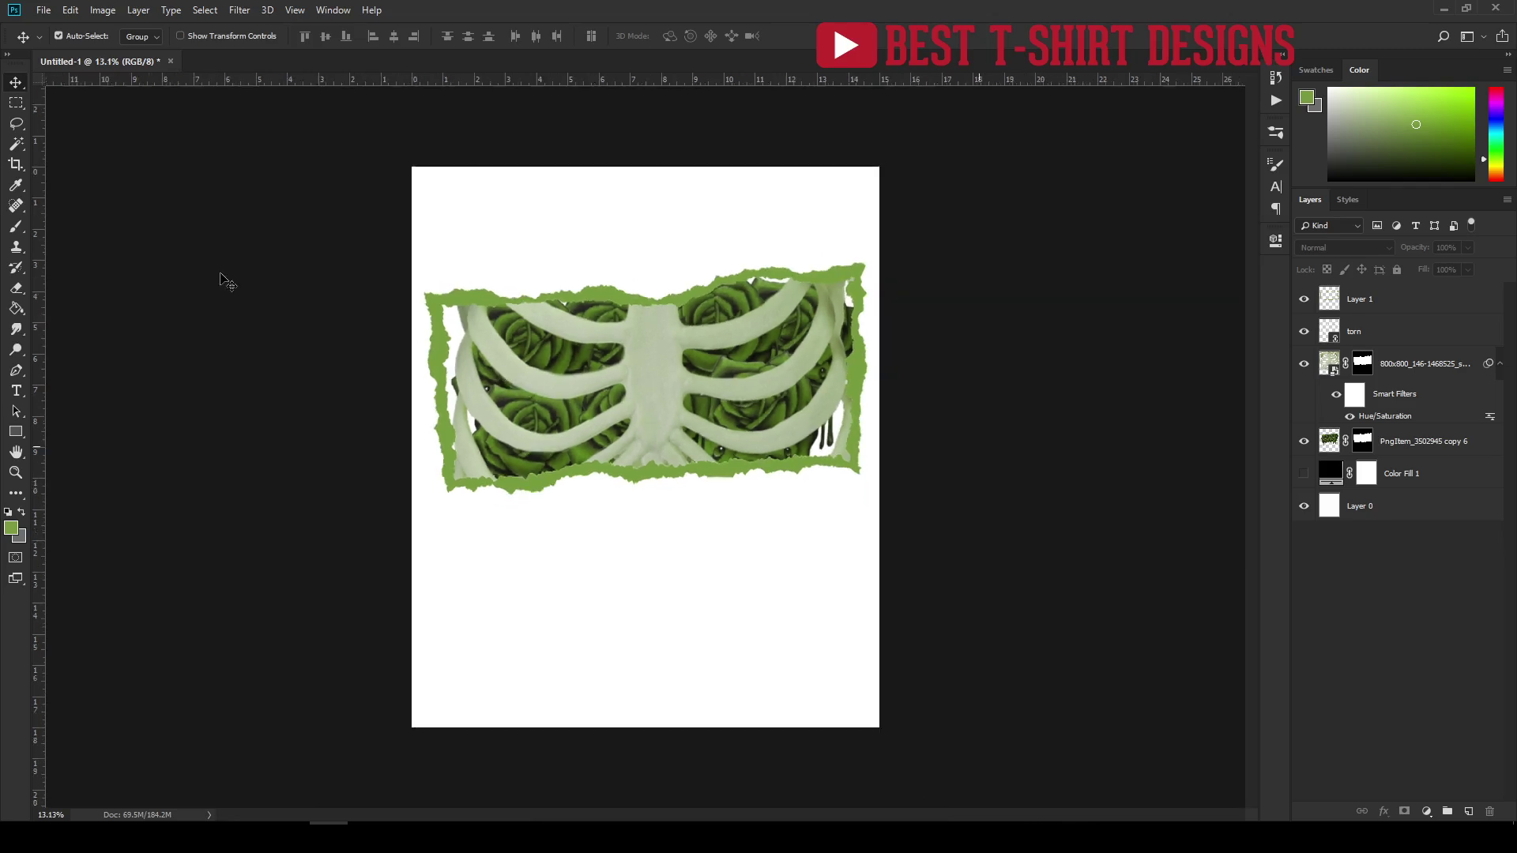
left_click(17, 389)
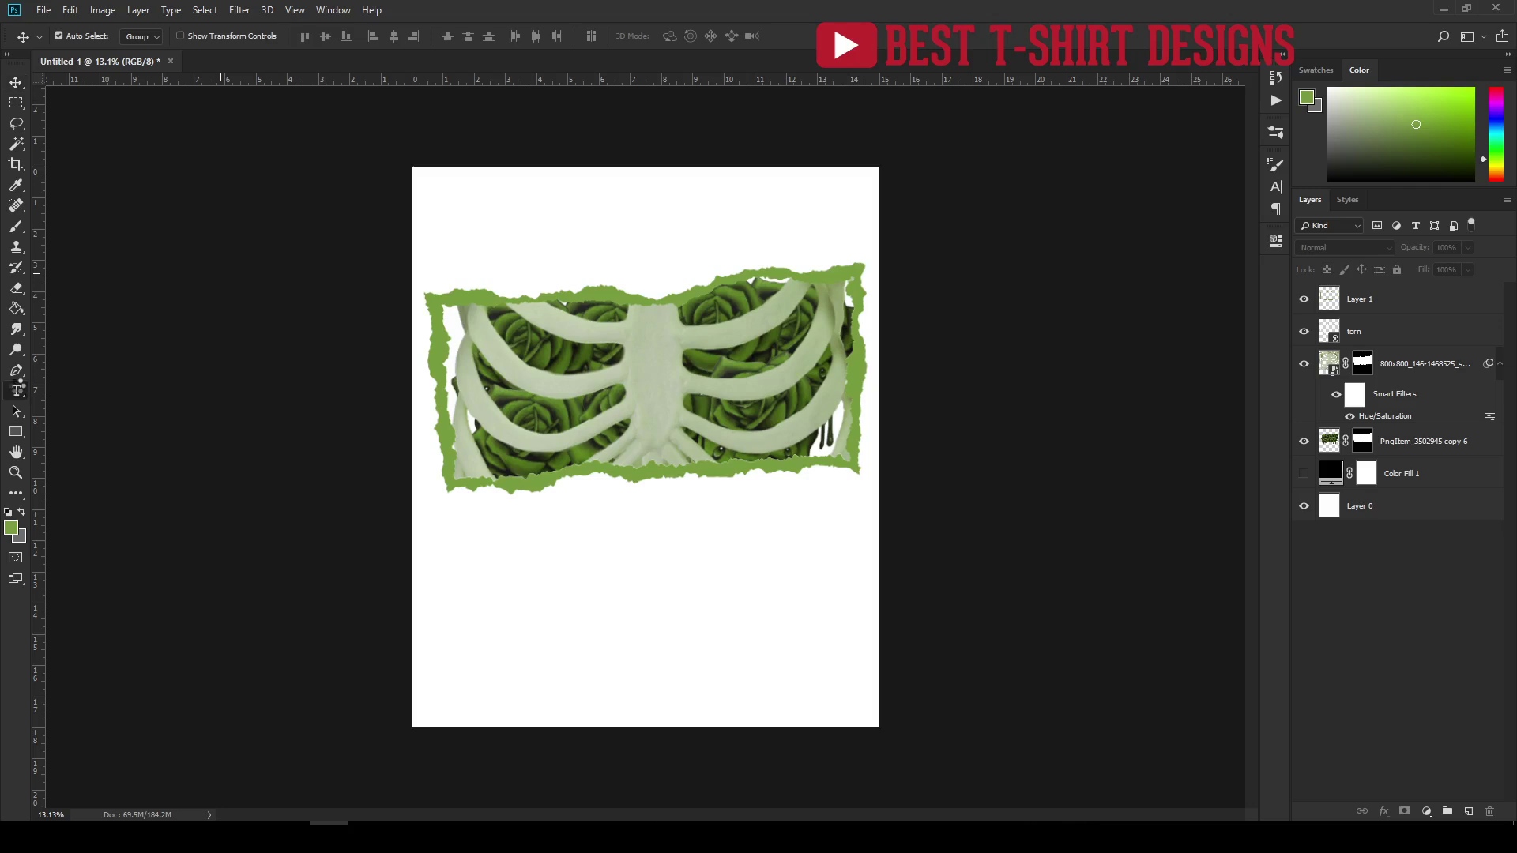
left_click(566, 233)
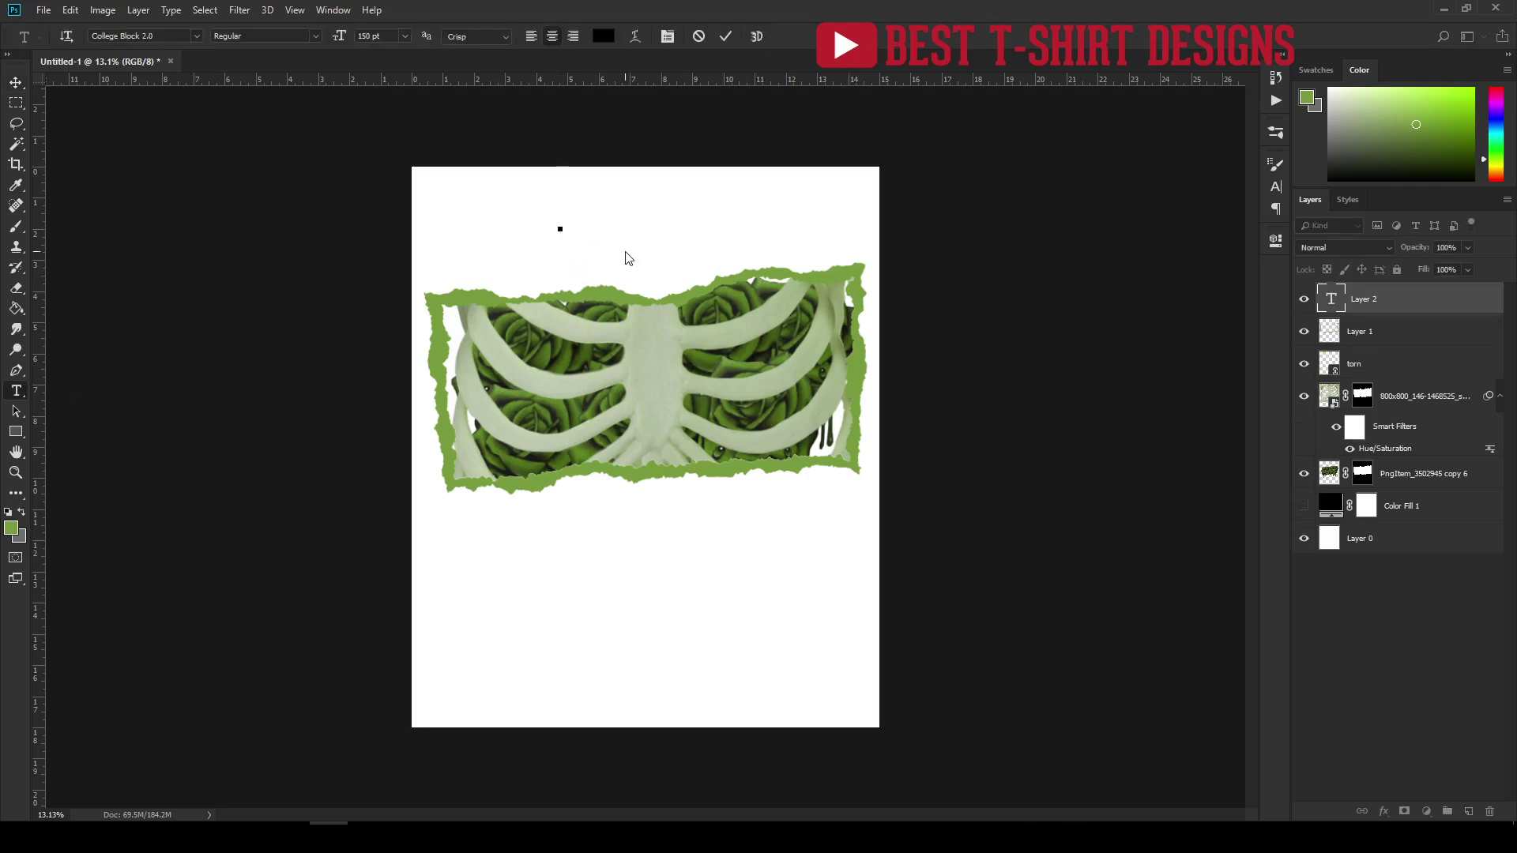
type("ROSES SCARE ME")
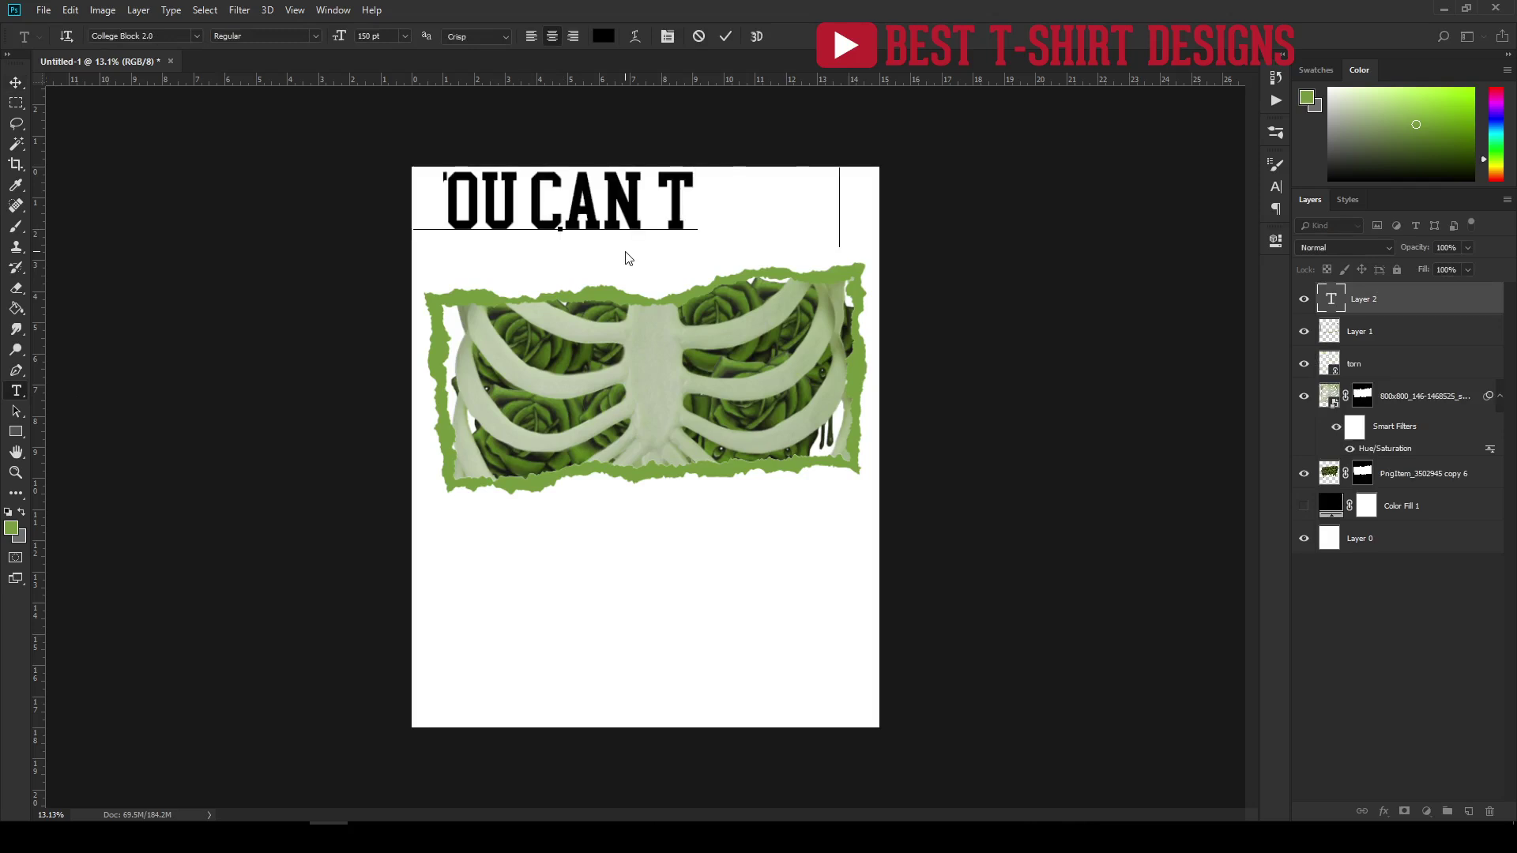
Try the HELLOGHOST font on the whole "you can't scare me" line.
key("ctrl+a")
left_click(154, 35)
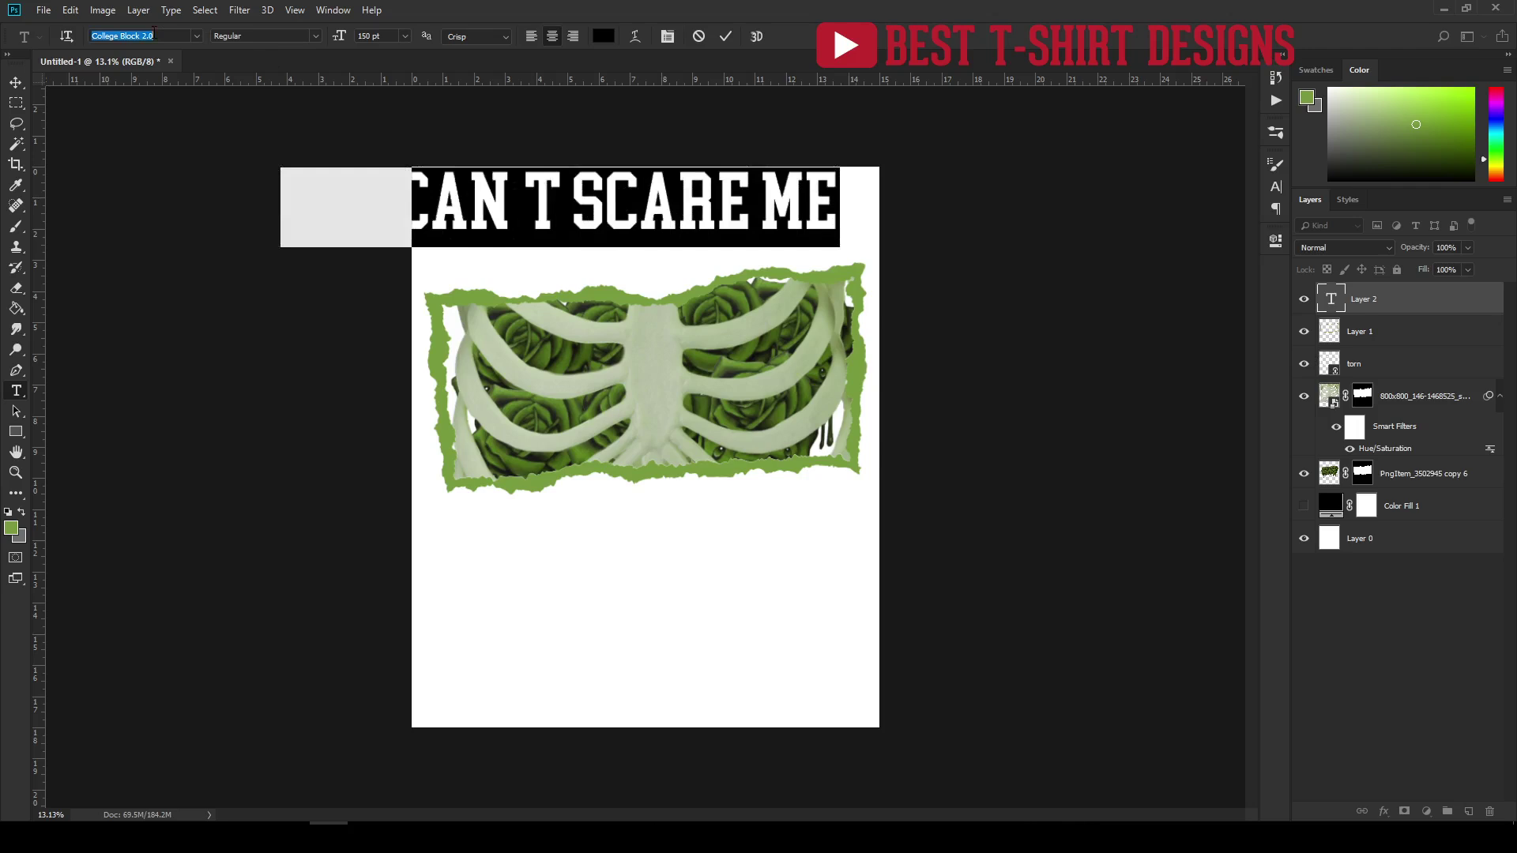
left_click(196, 35)
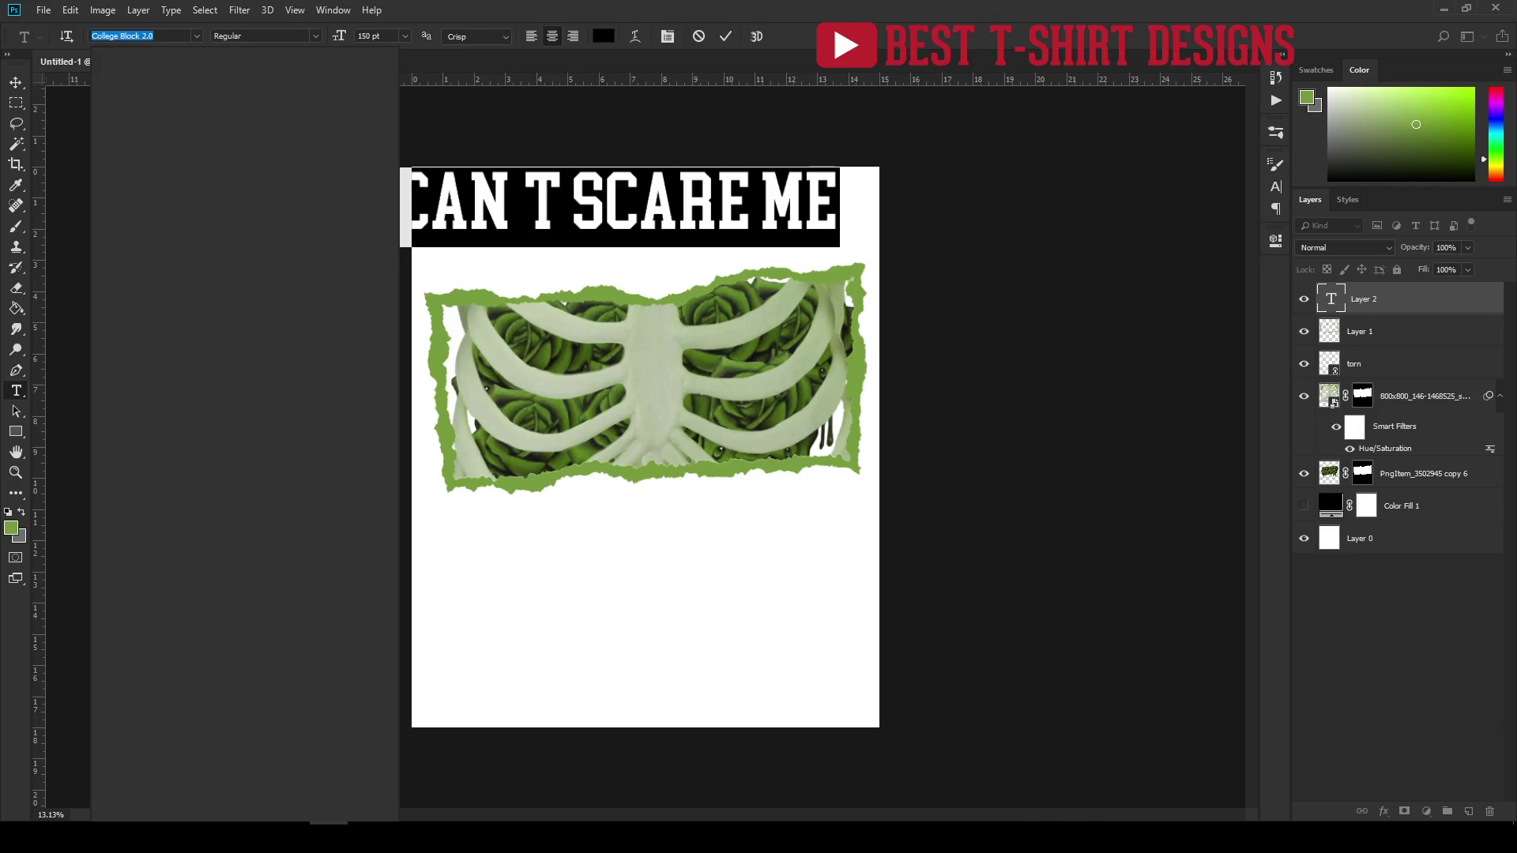
type("hall")
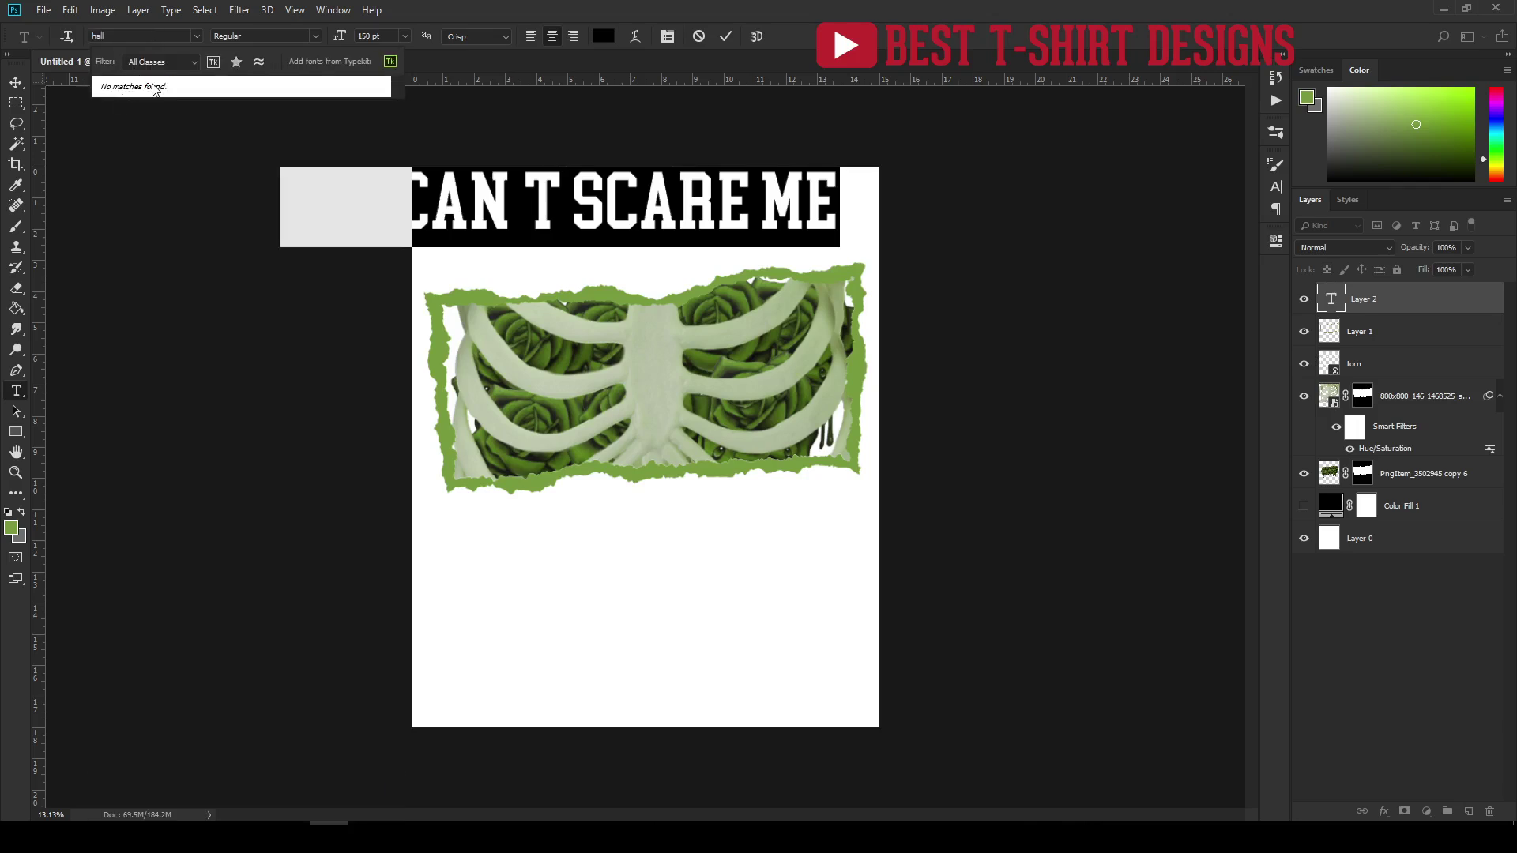
key("BackSpace")
key("BackSpace")
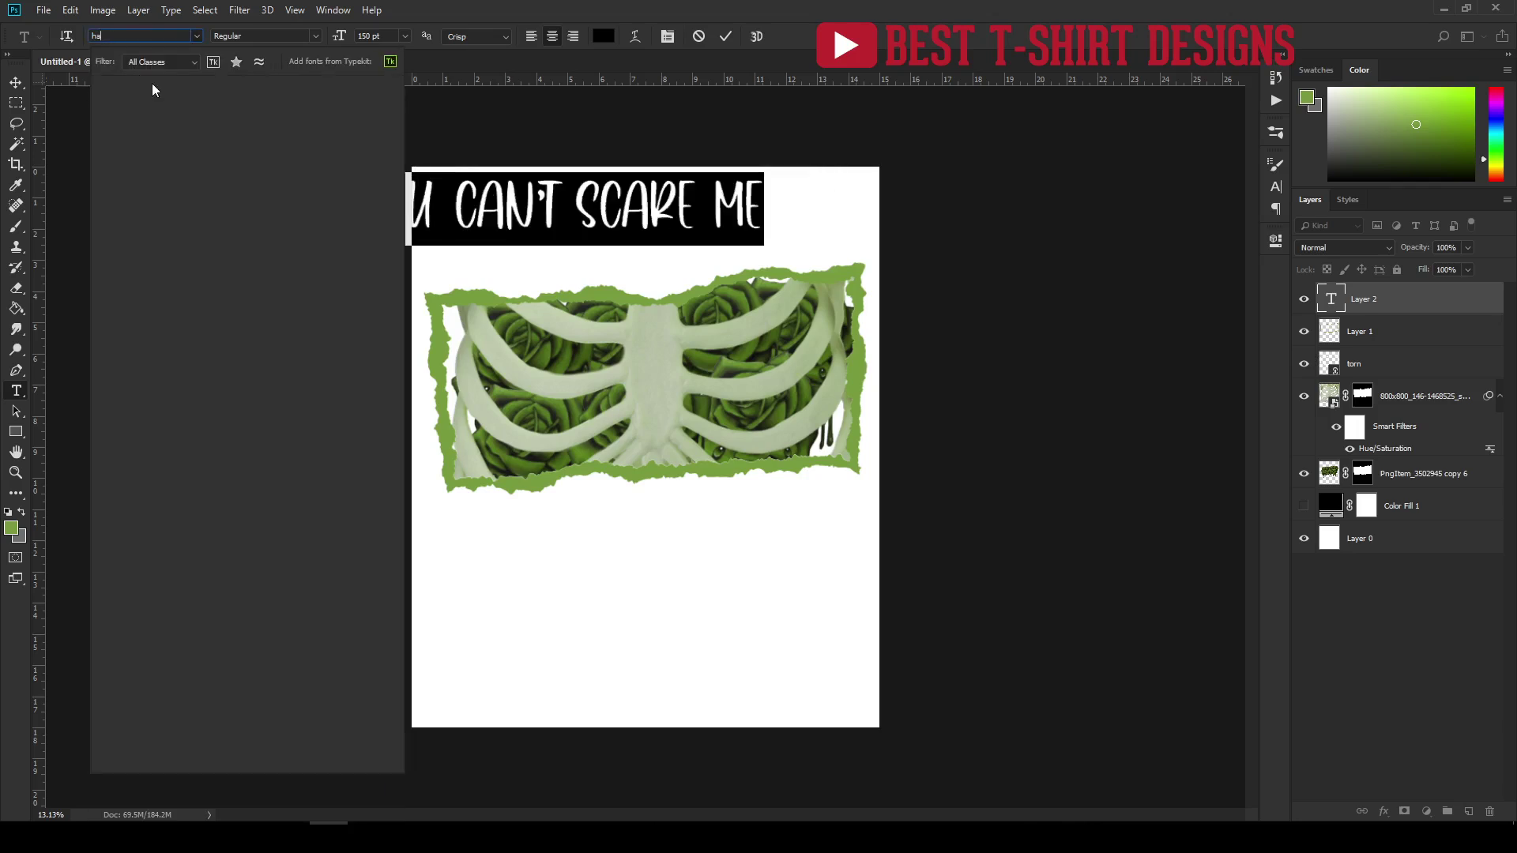
key("BackSpace")
type("e")
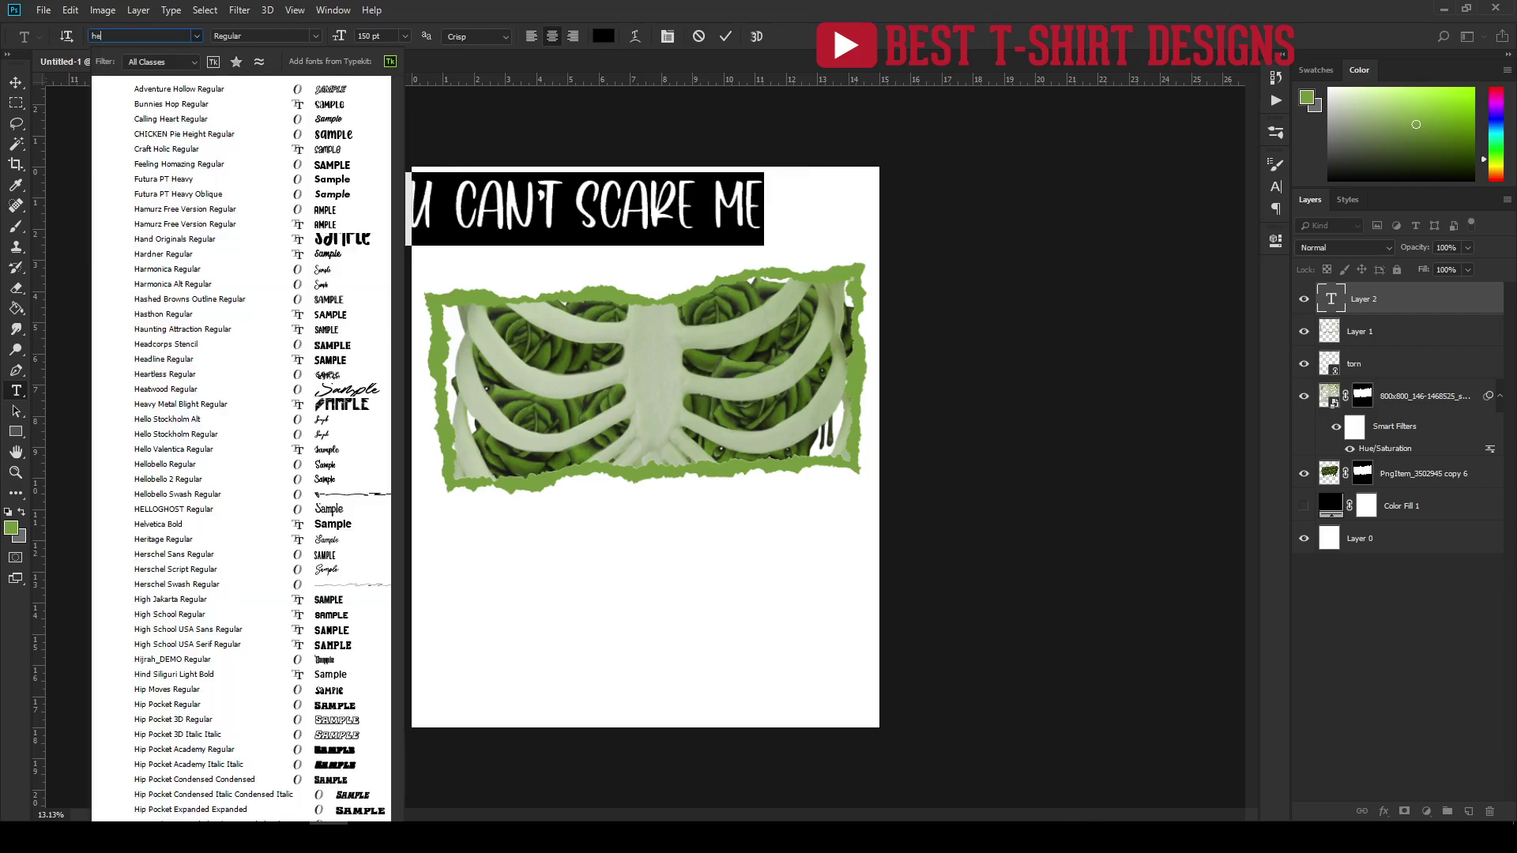
type("l")
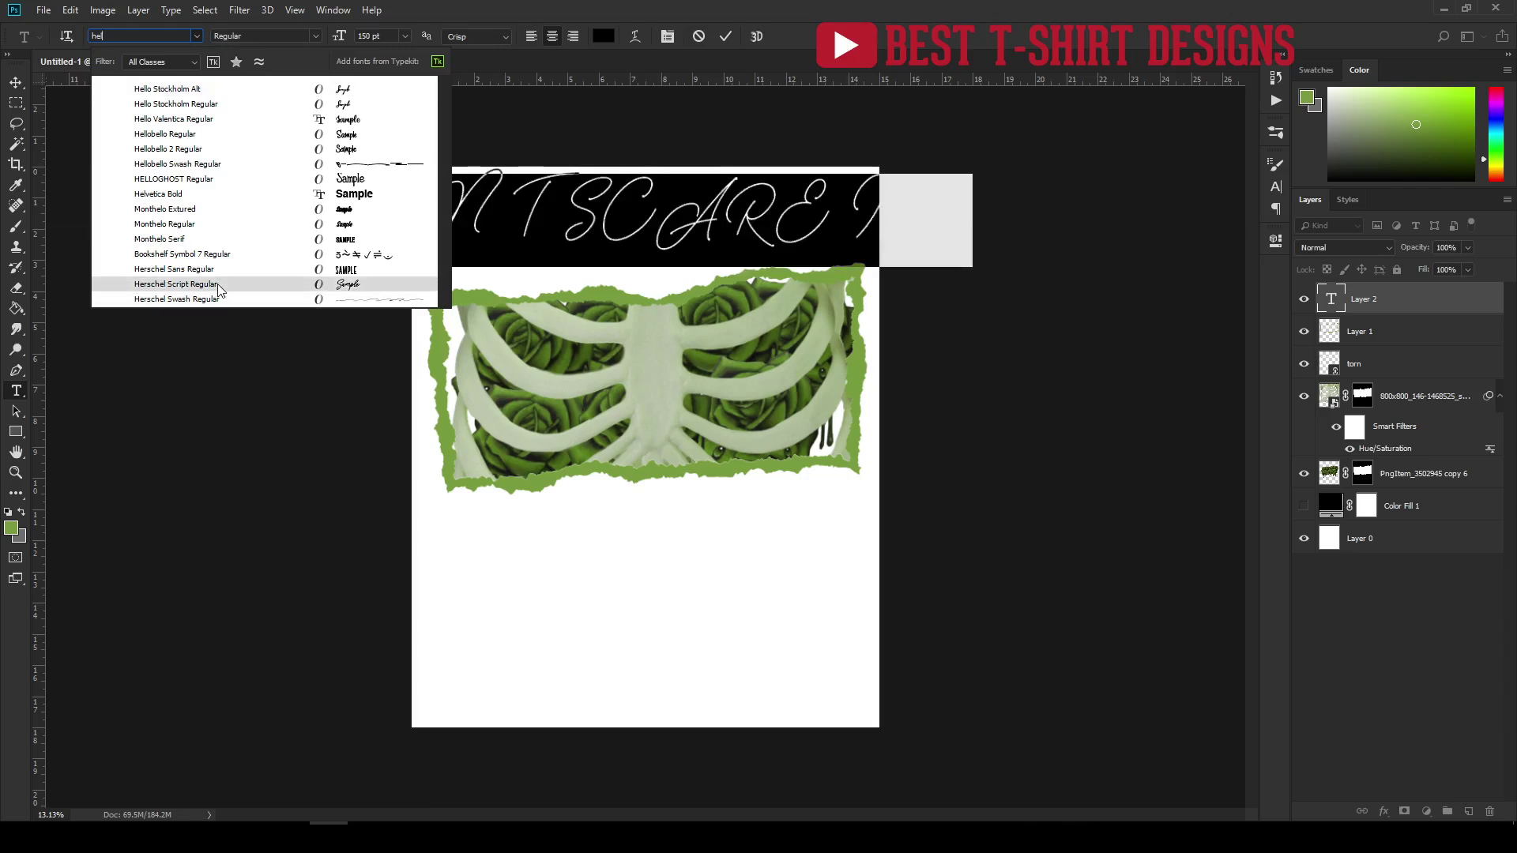
left_click(356, 180)
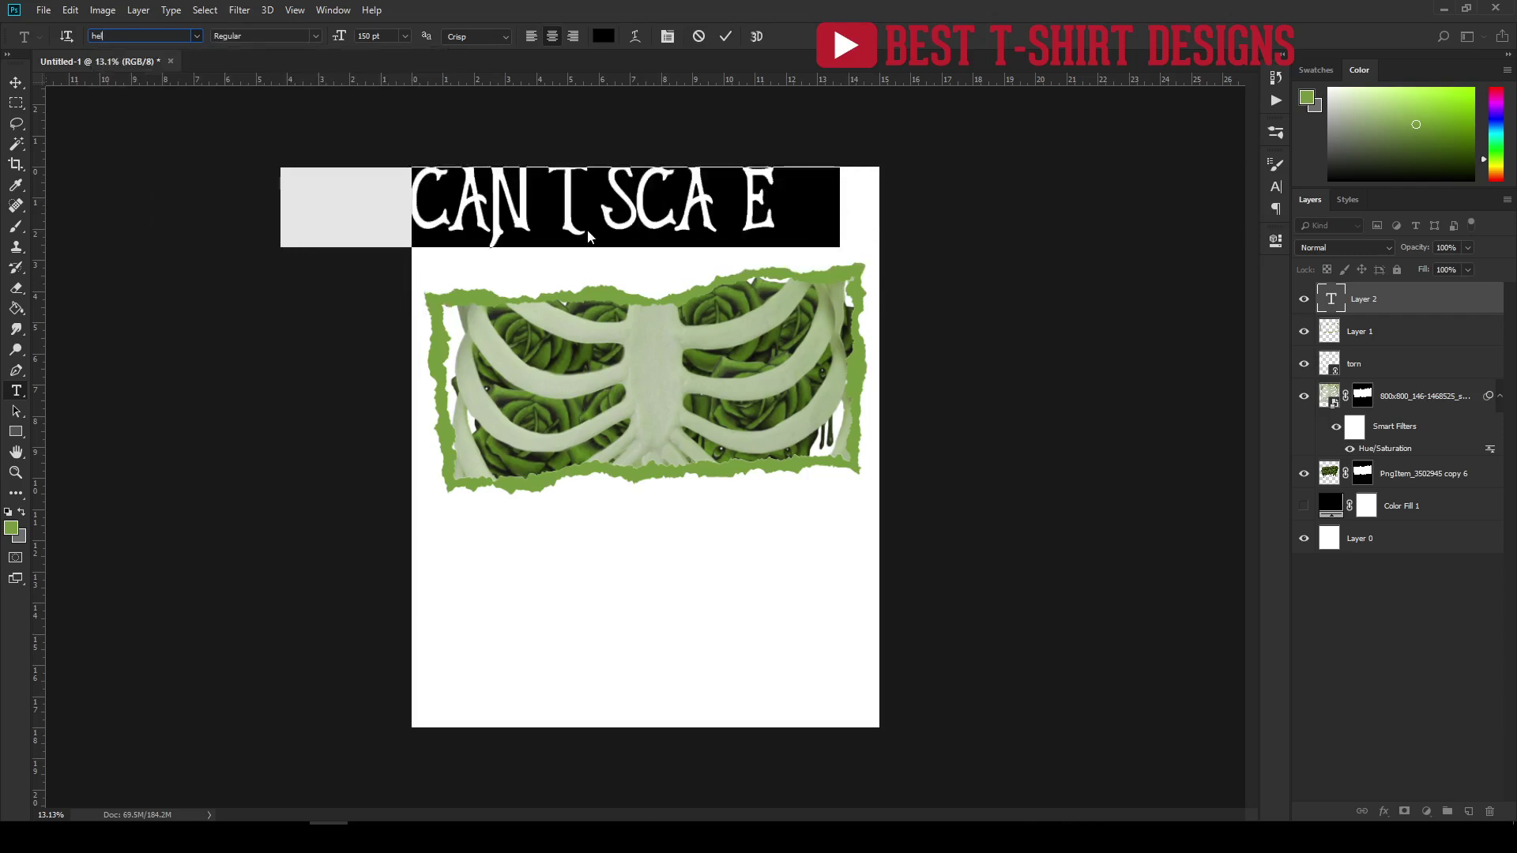
left_click(659, 209)
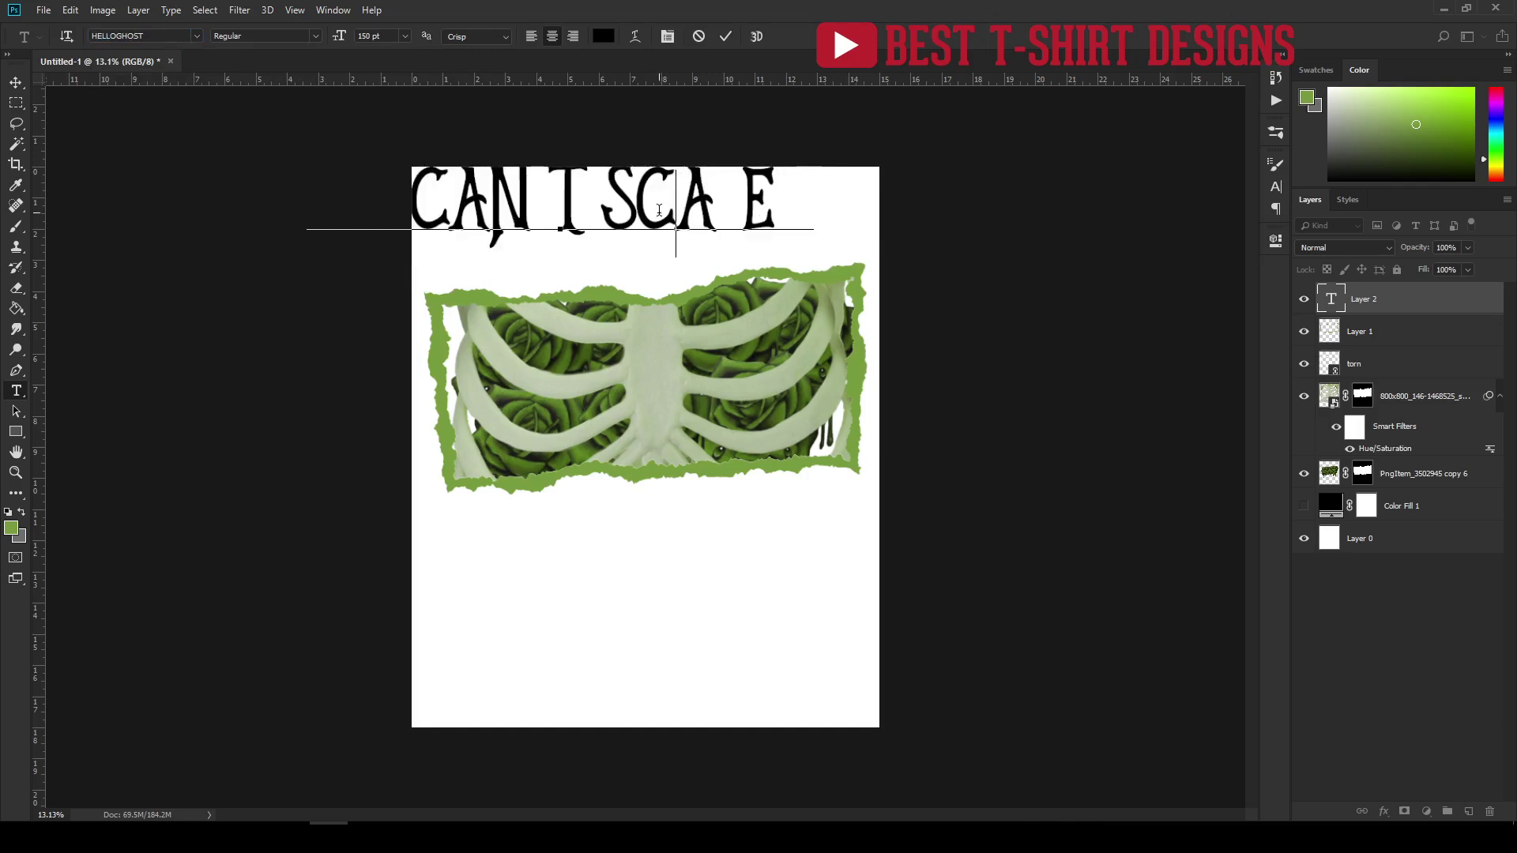
Scale the "you can't scare me" text to about 82% and centre it above the torn-paper frame.
key("ctrl+Return")
key("ctrl+t")
left_click_drag(812, 257, 755, 245)
left_click_drag(662, 208, 761, 215)
left_click_drag(761, 213, 760, 218)
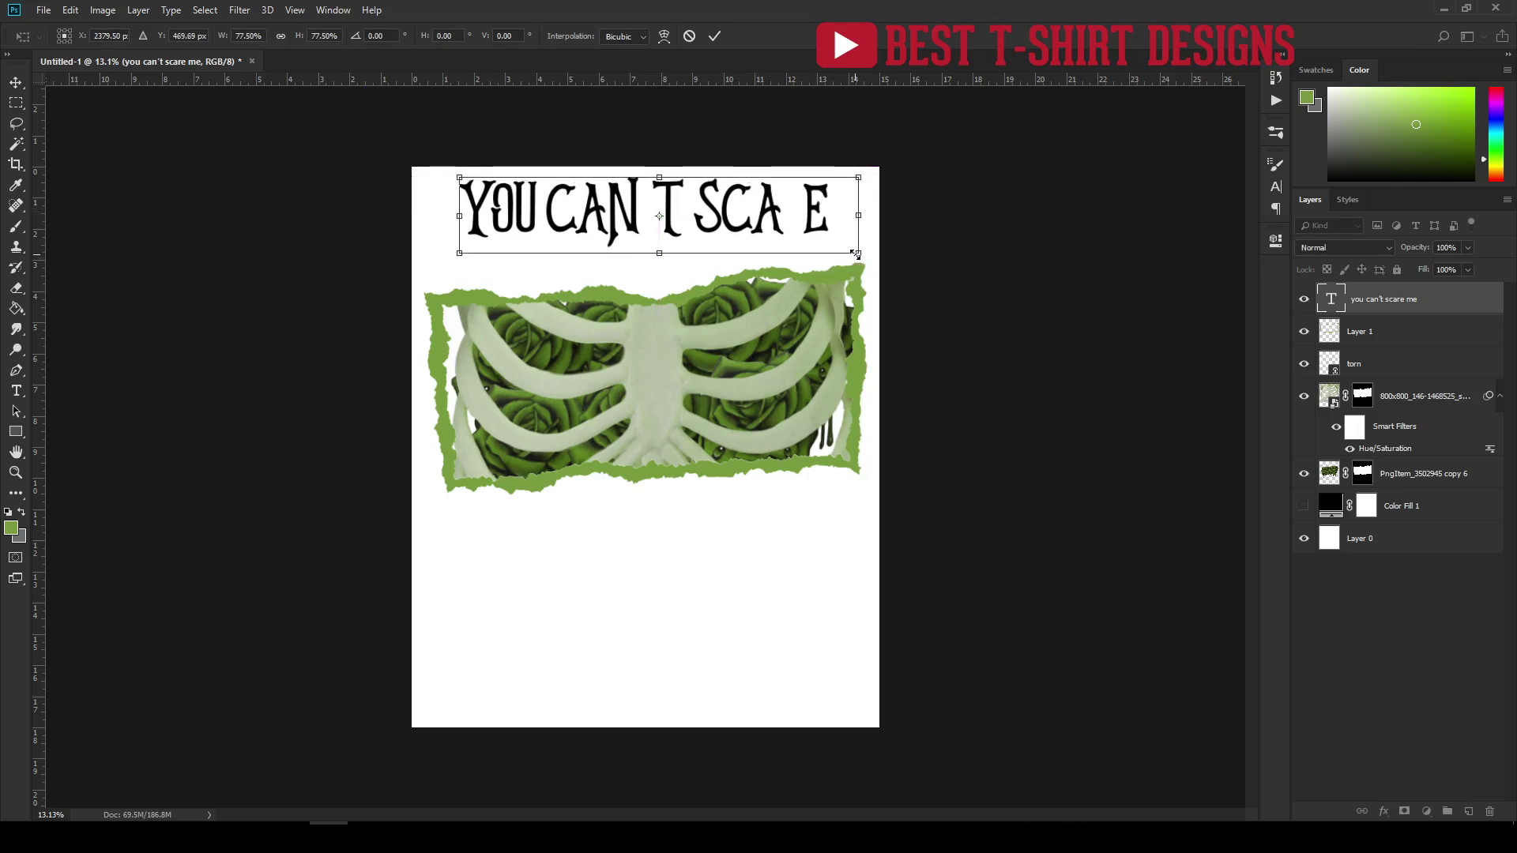
left_click_drag(860, 254, 889, 232)
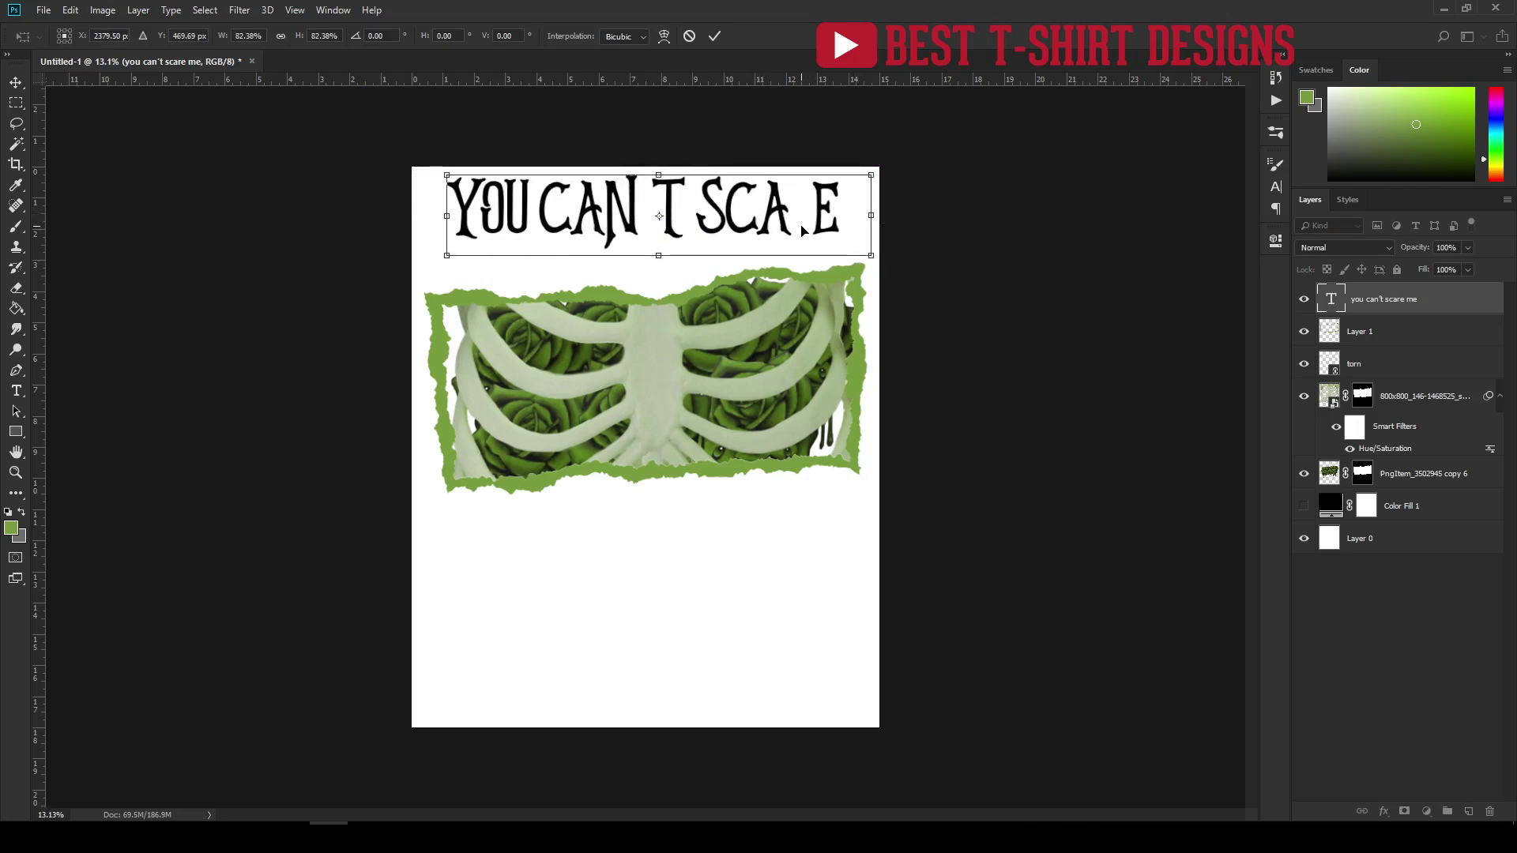
Change the font of the whole "you can't scare me" line to SCARY MONSTA.
key("t")
left_click(801, 224)
double_click(801, 224)
key("ctrl+a")
left_click(136, 36)
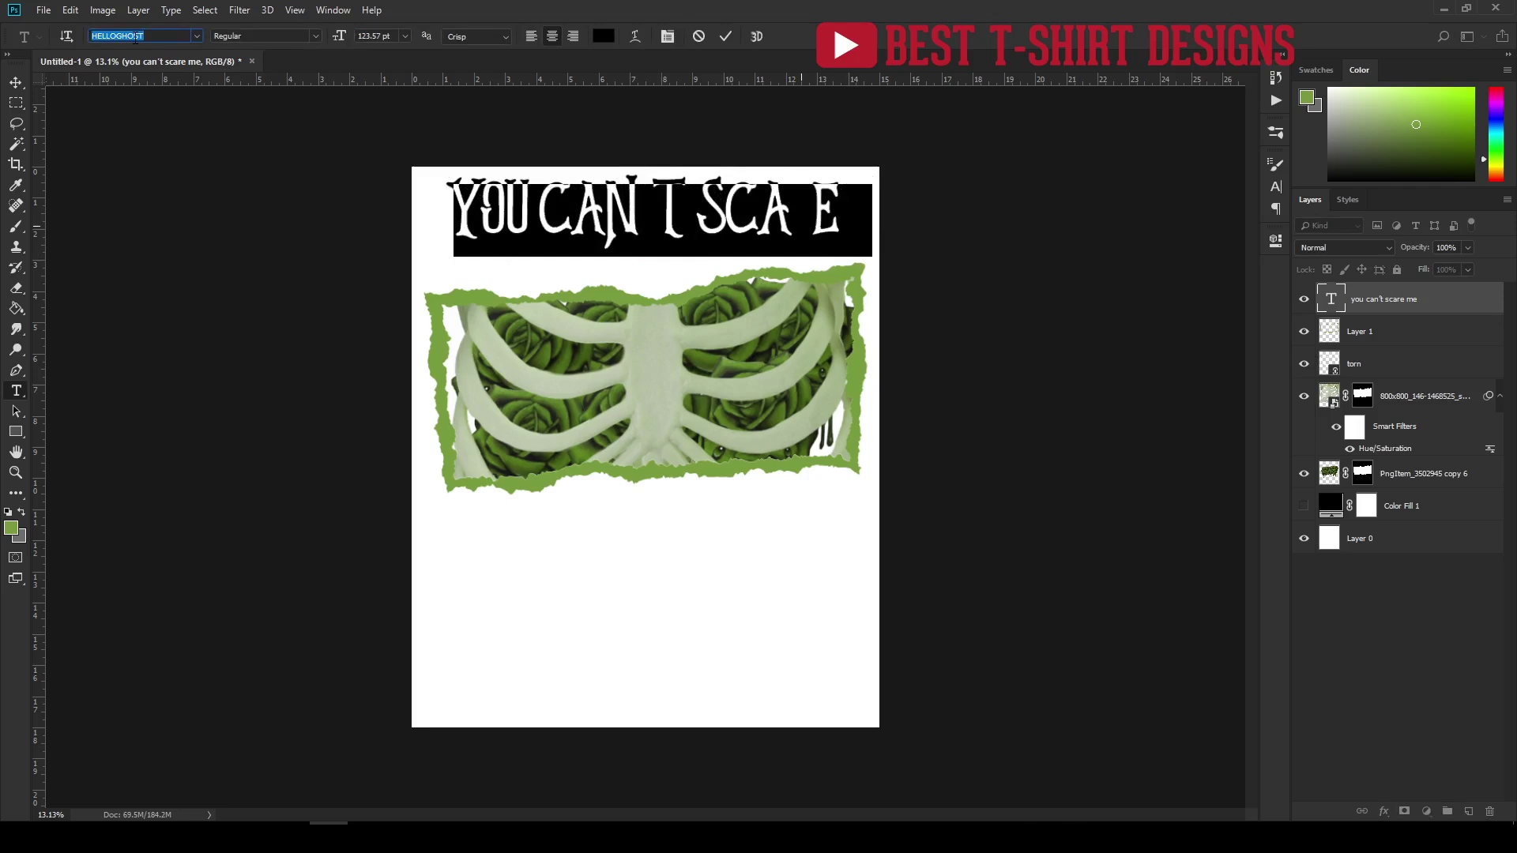
type("sca")
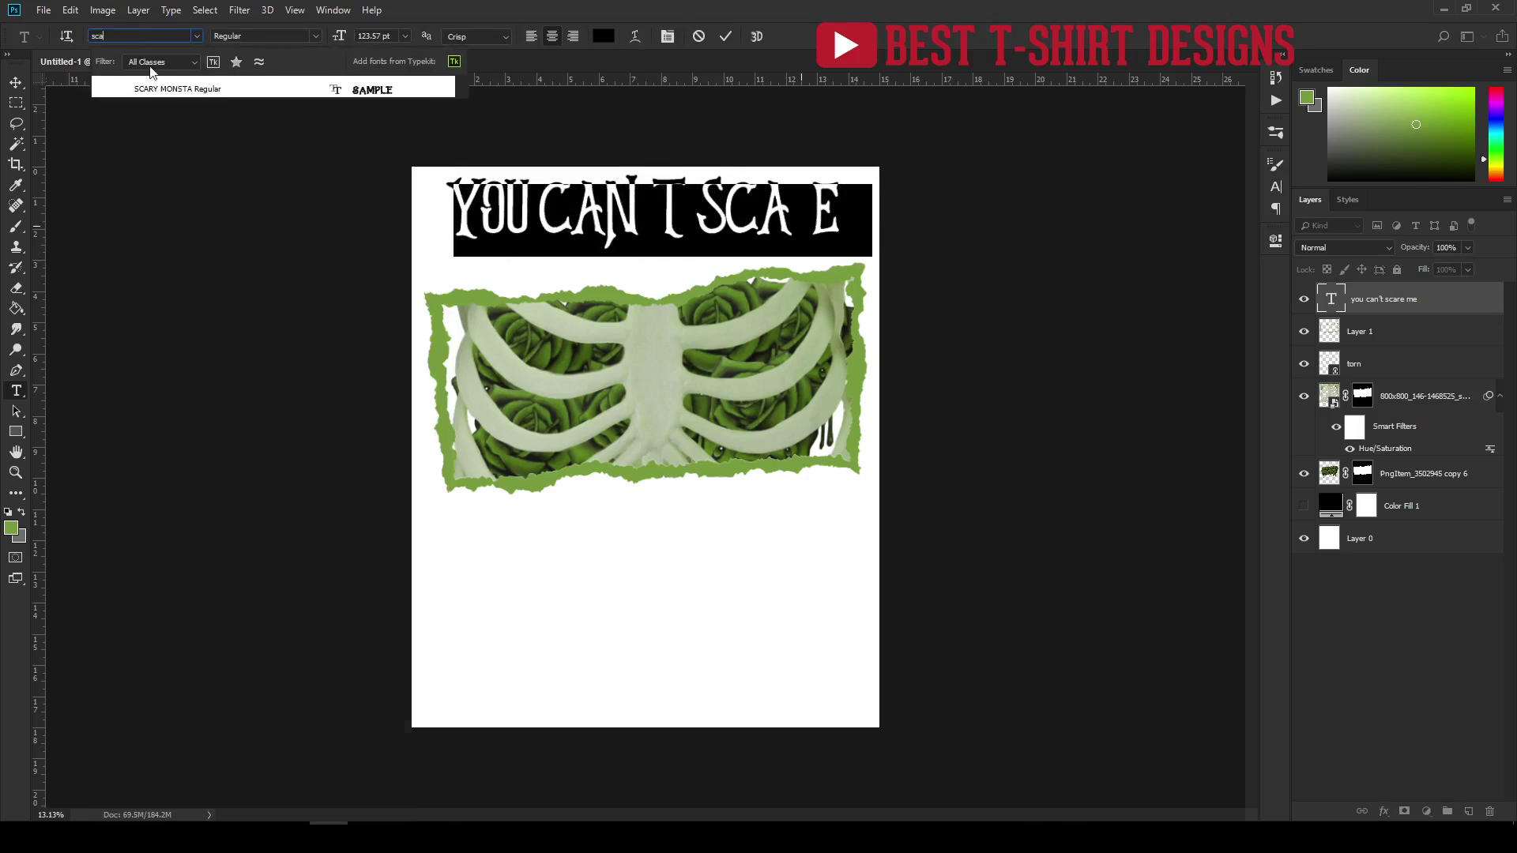
left_click(172, 89)
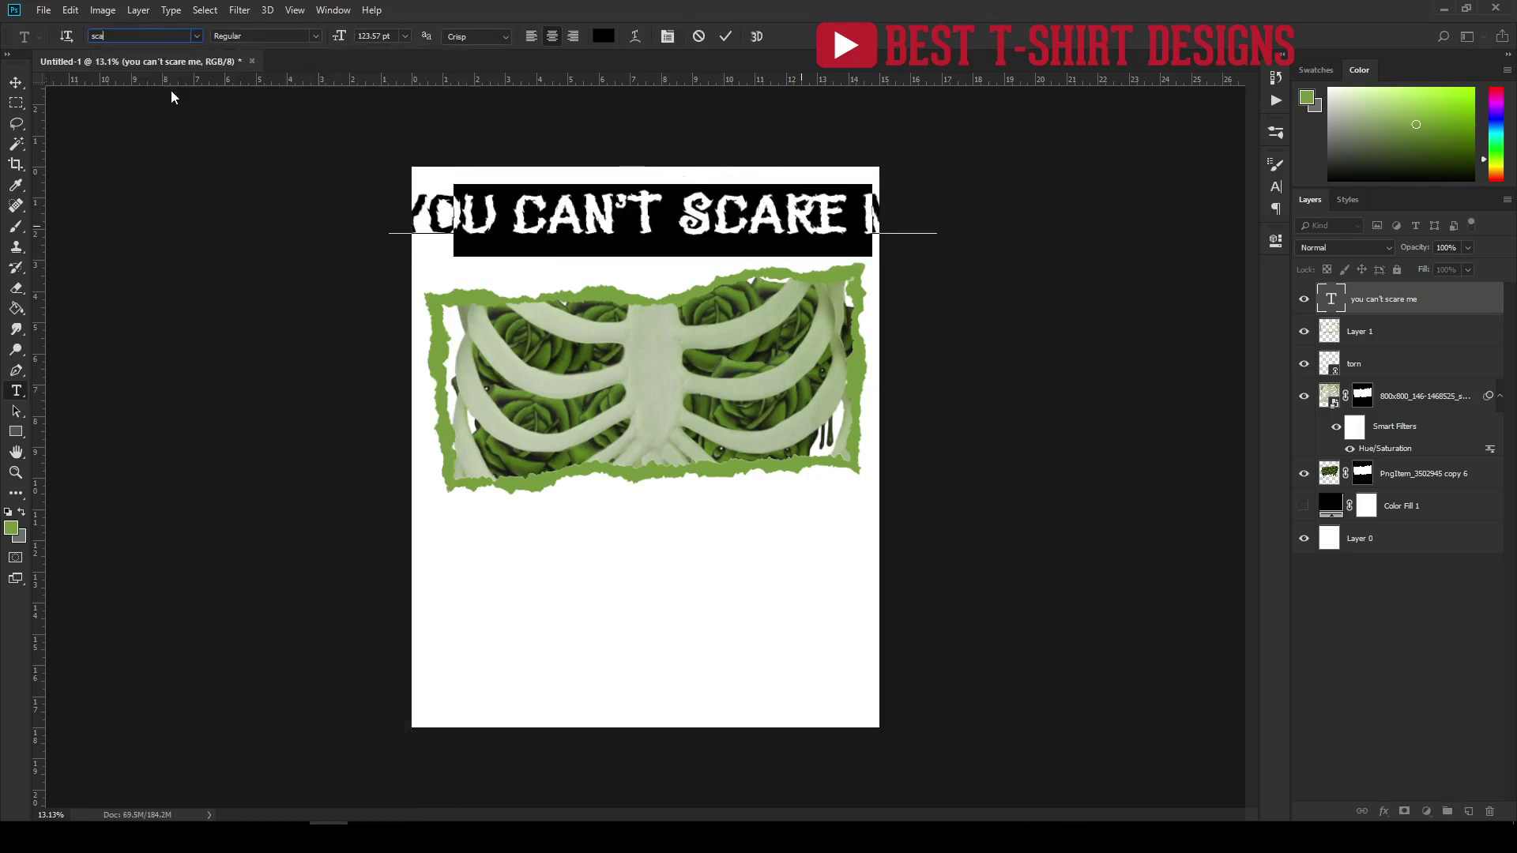
left_click(696, 213)
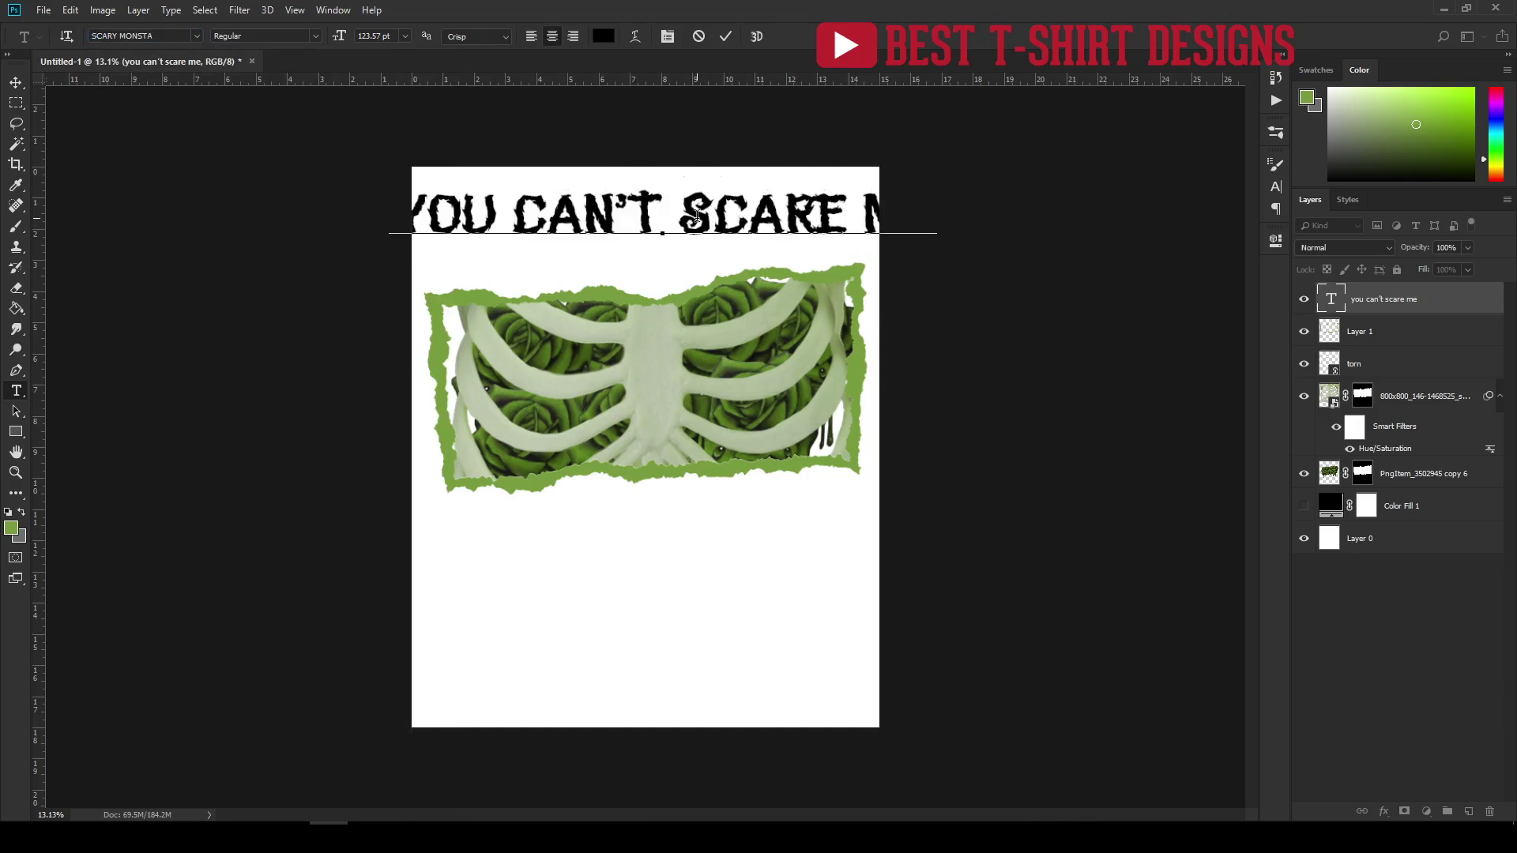
Scale the "you can't scare me" text down to about 102 pt so it fits within the canvas width.
key("ctrl+Return")
key("ctrl+t")
left_click_drag(936, 249, 788, 225)
key("t")
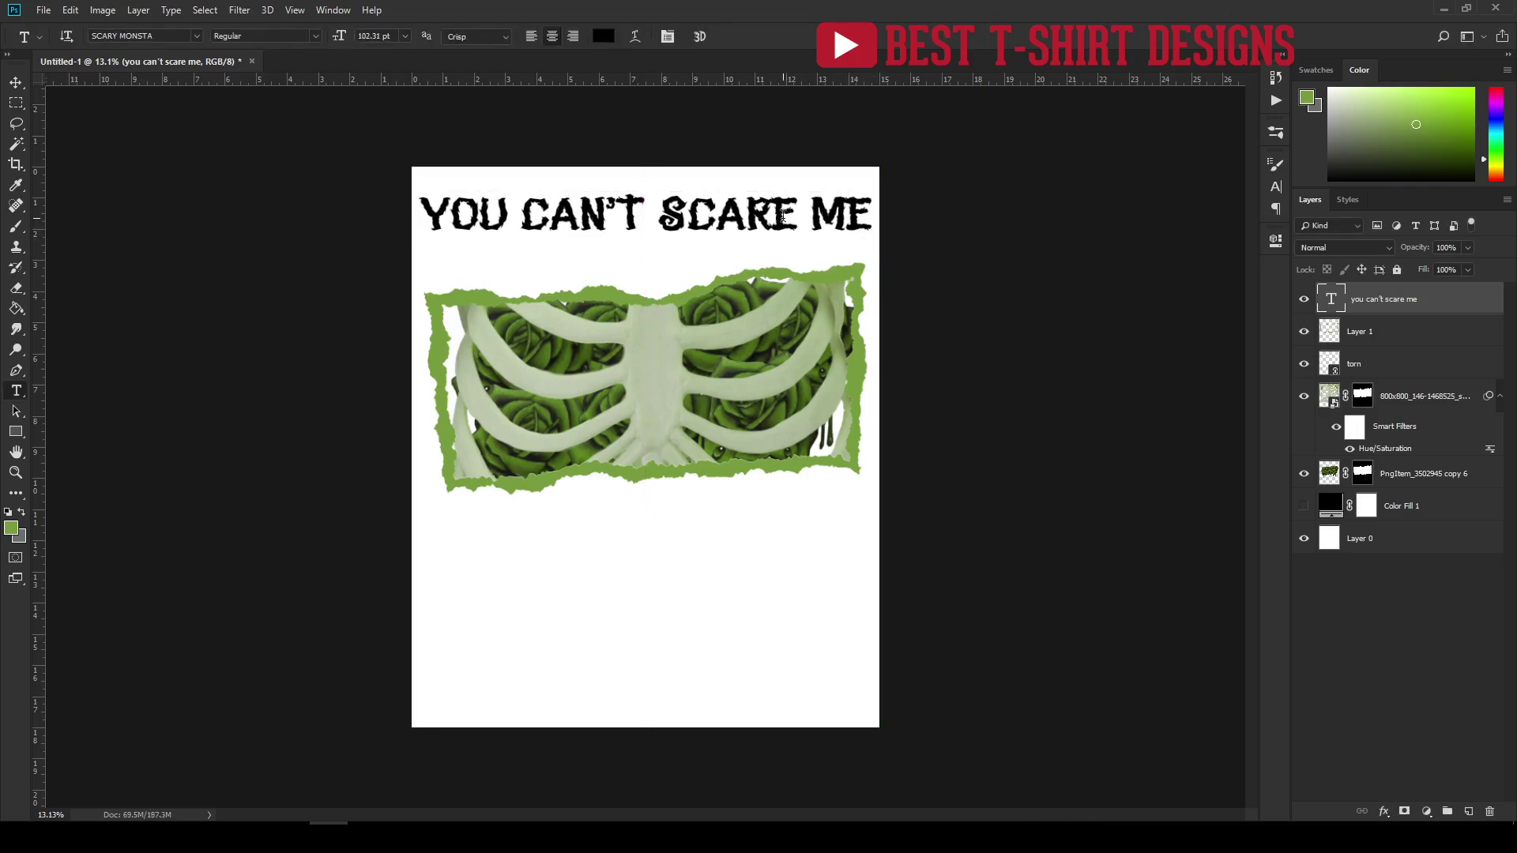
Duplicate the heading text below the torn-paper frame and change the copy to read "I'm a registered".
key("v")
left_click_drag(781, 215, 785, 515)
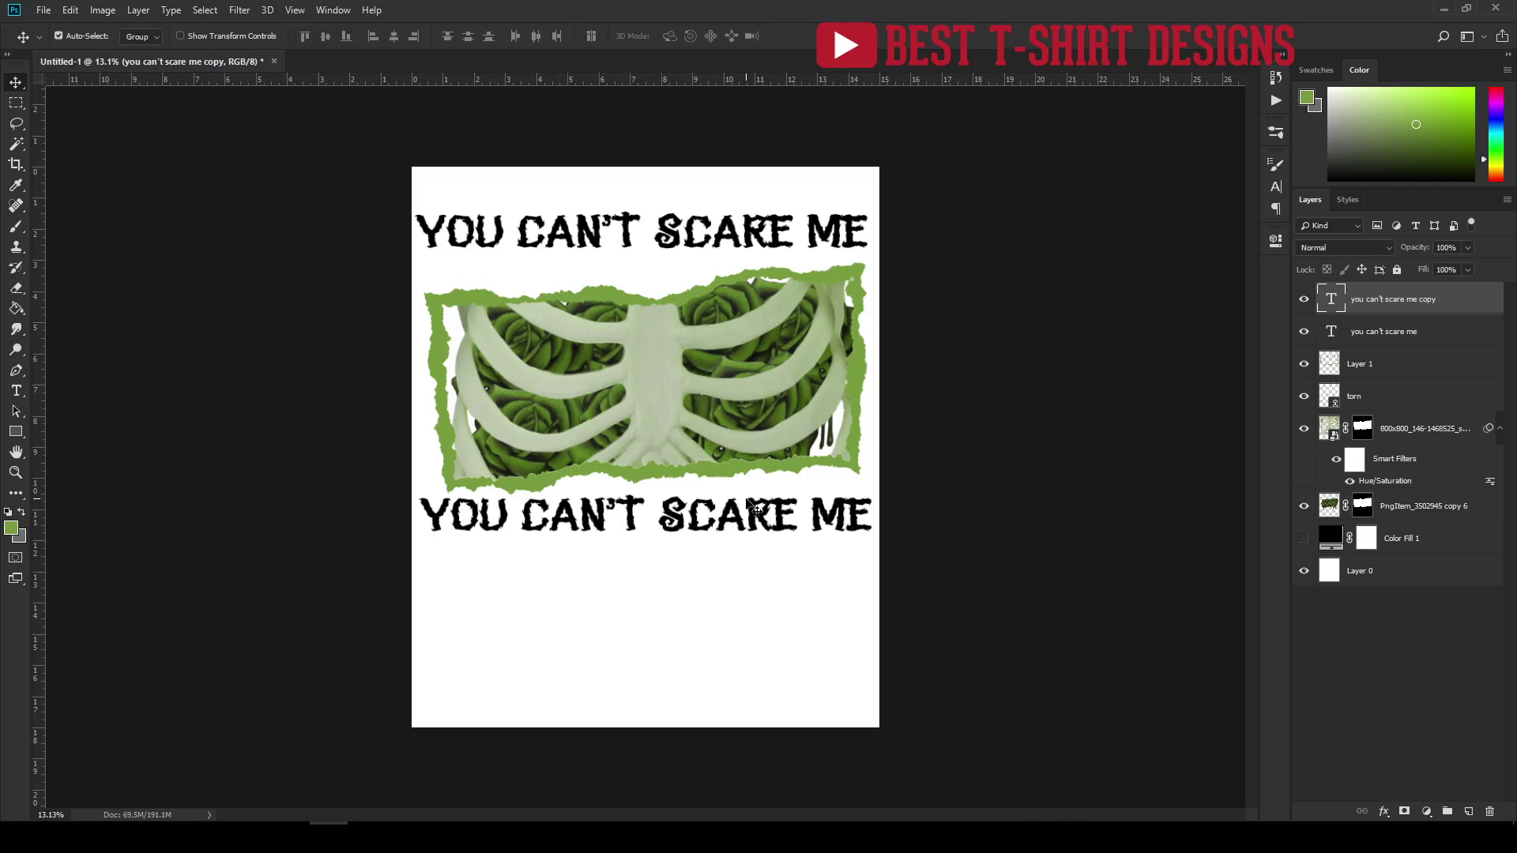
key("t")
left_click(668, 515)
double_click(668, 515)
left_click(668, 515)
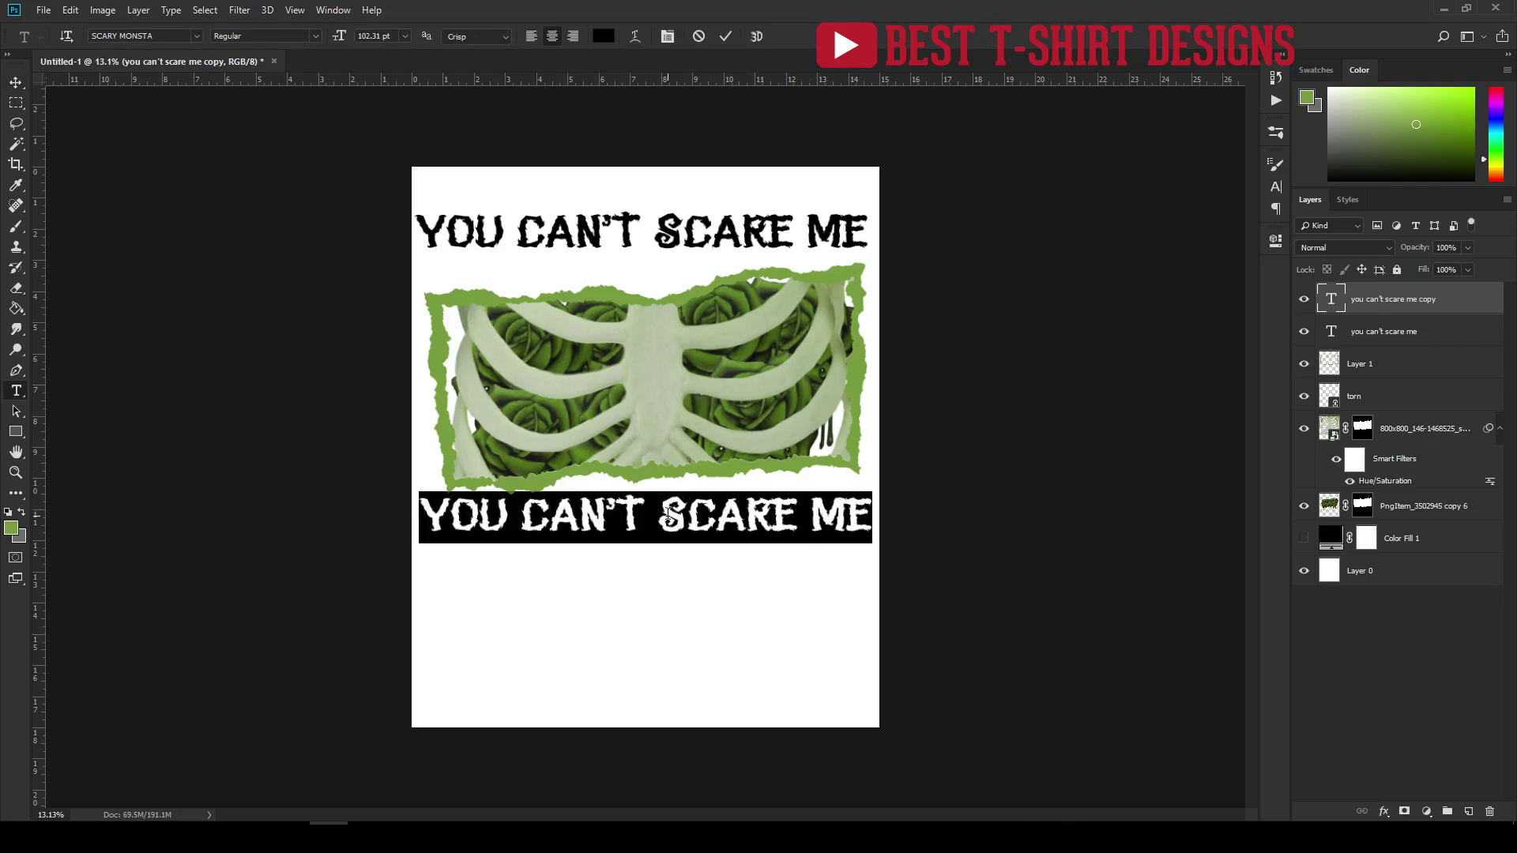
type("I'M A RE")
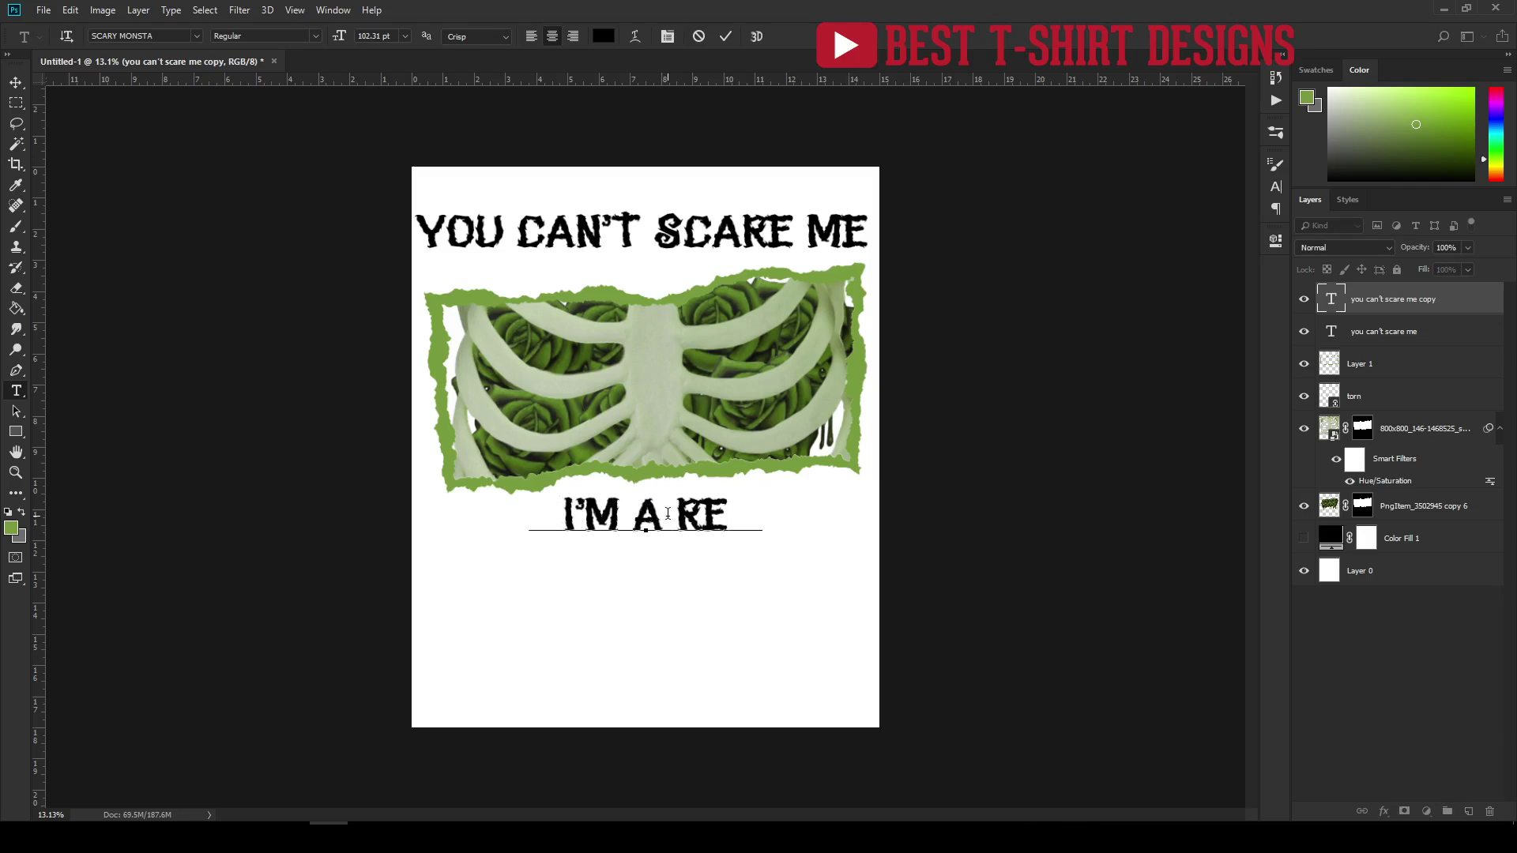
type("    GISTERED")
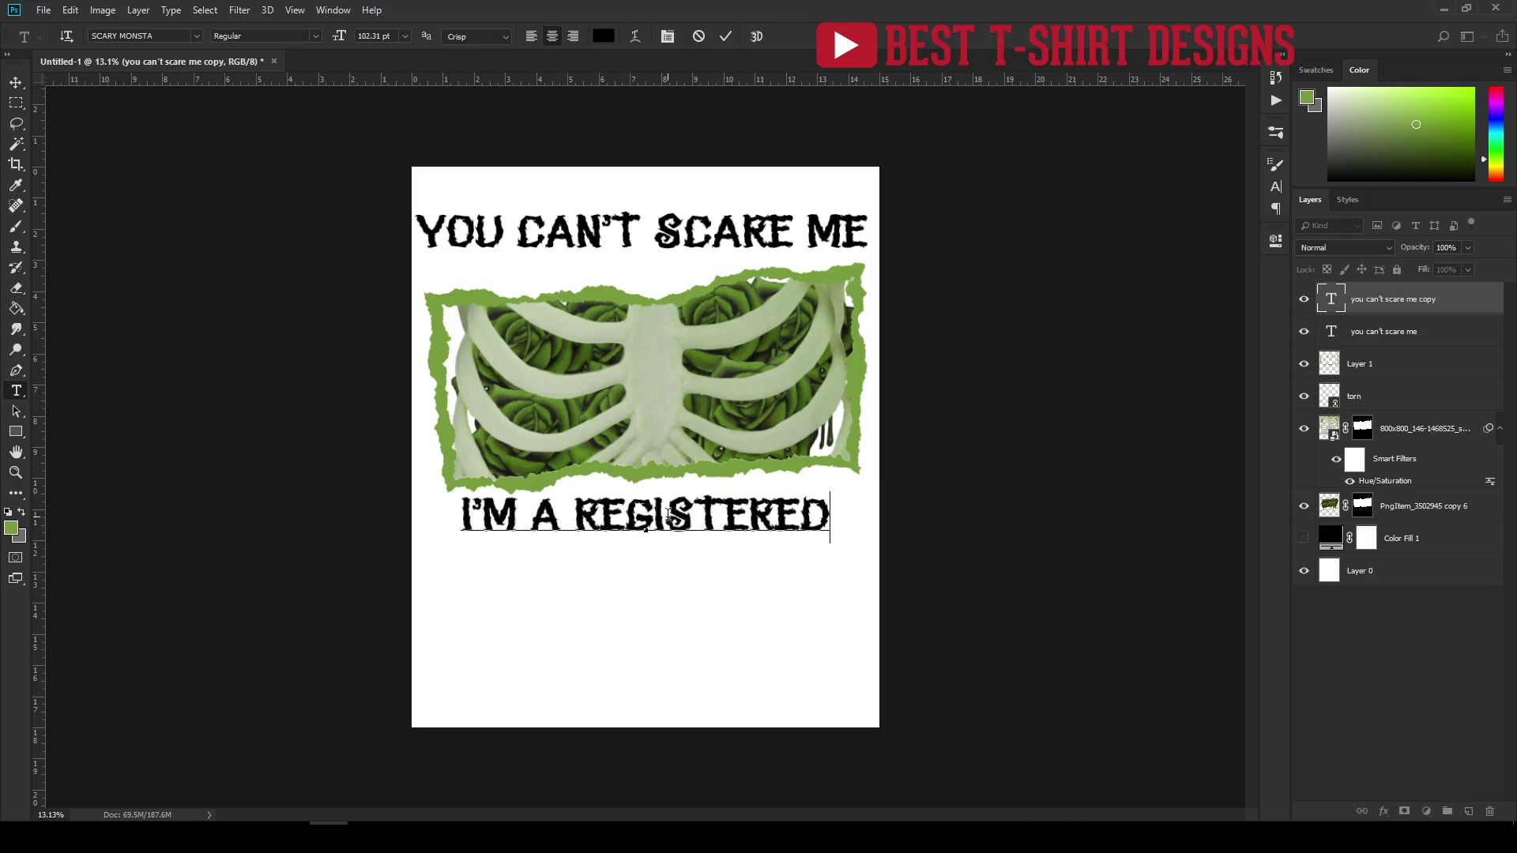
Switch to the web browser, search for "registered" in a new tab and copy the word from the dictionary result.
mouse_move(486, 821)
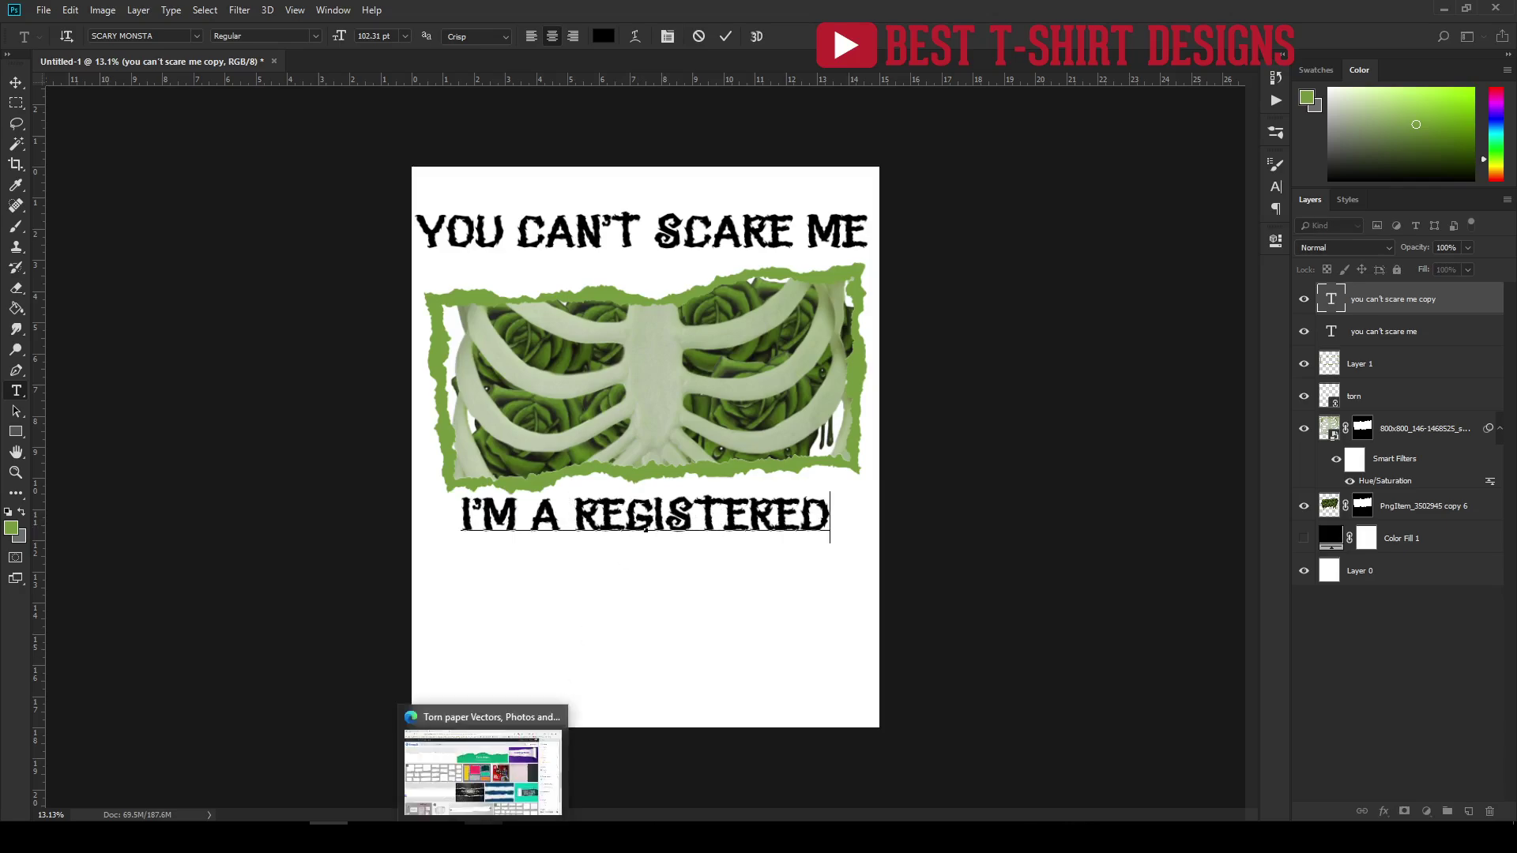
left_click(486, 758)
left_click(431, 12)
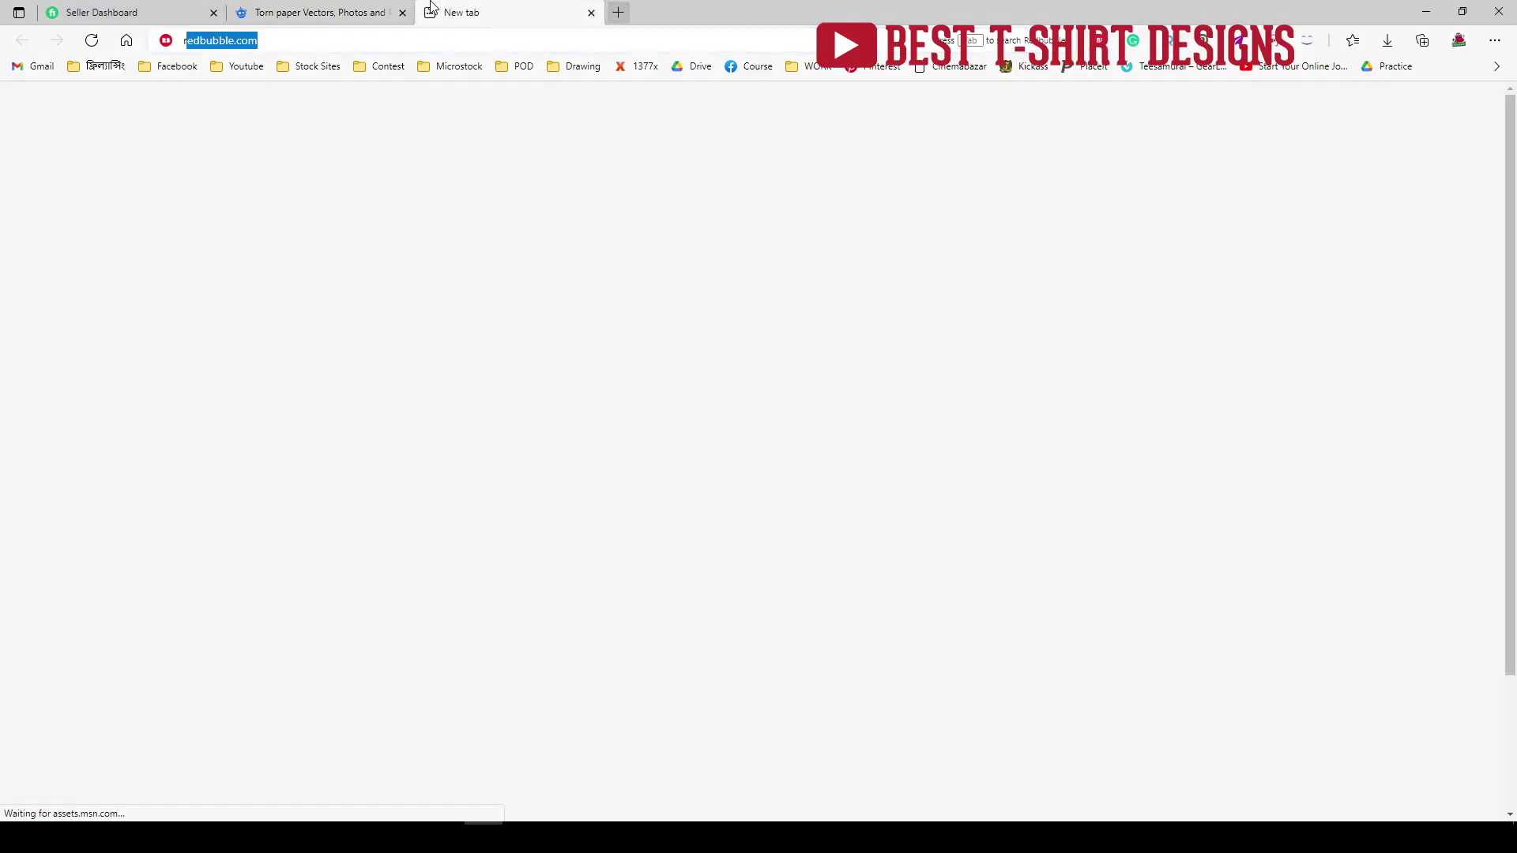
type("registered")
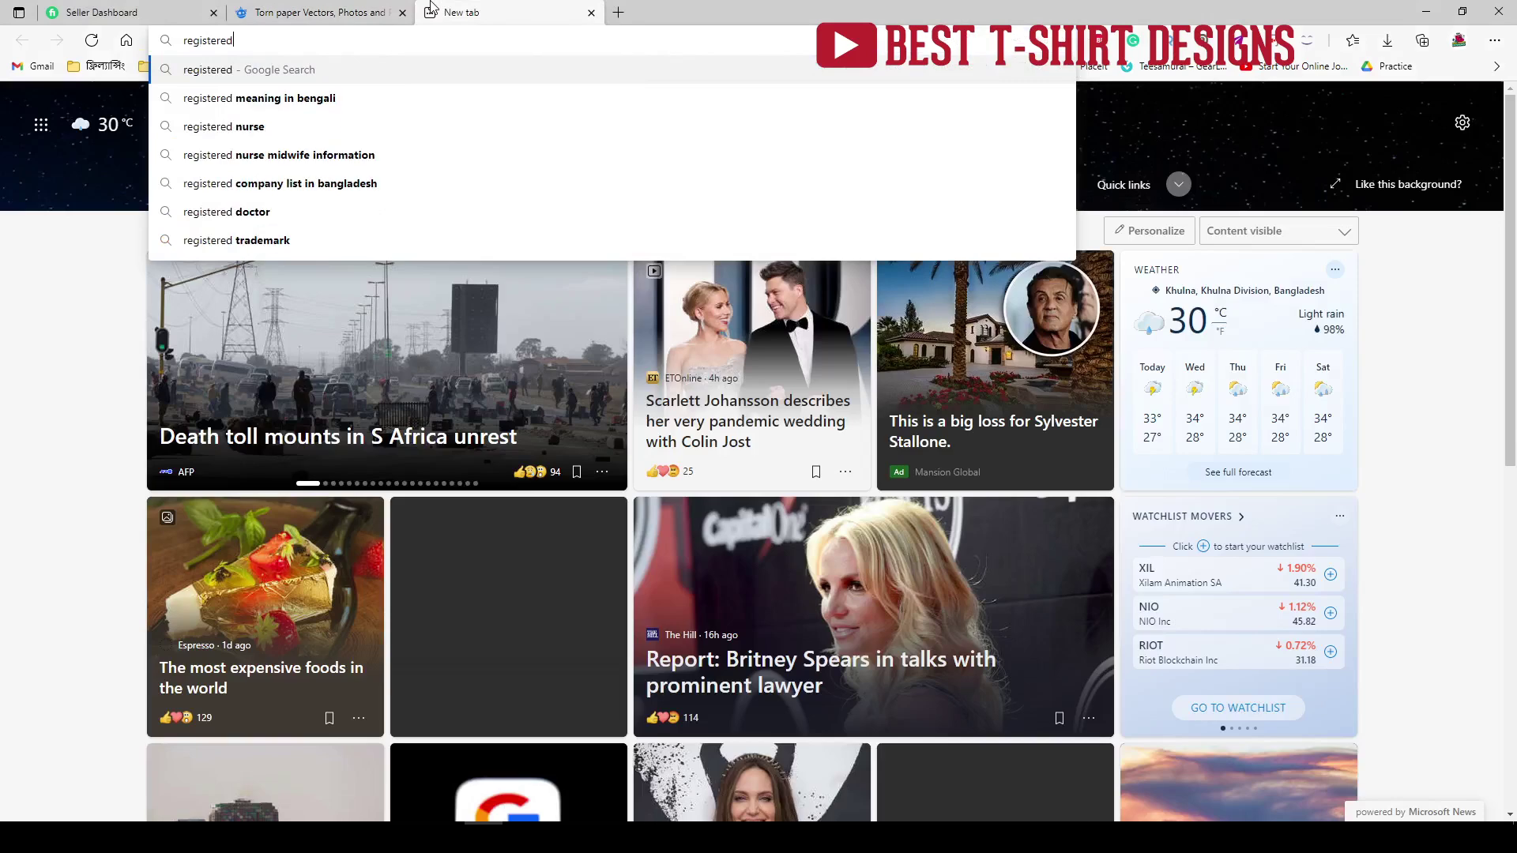
key("Return")
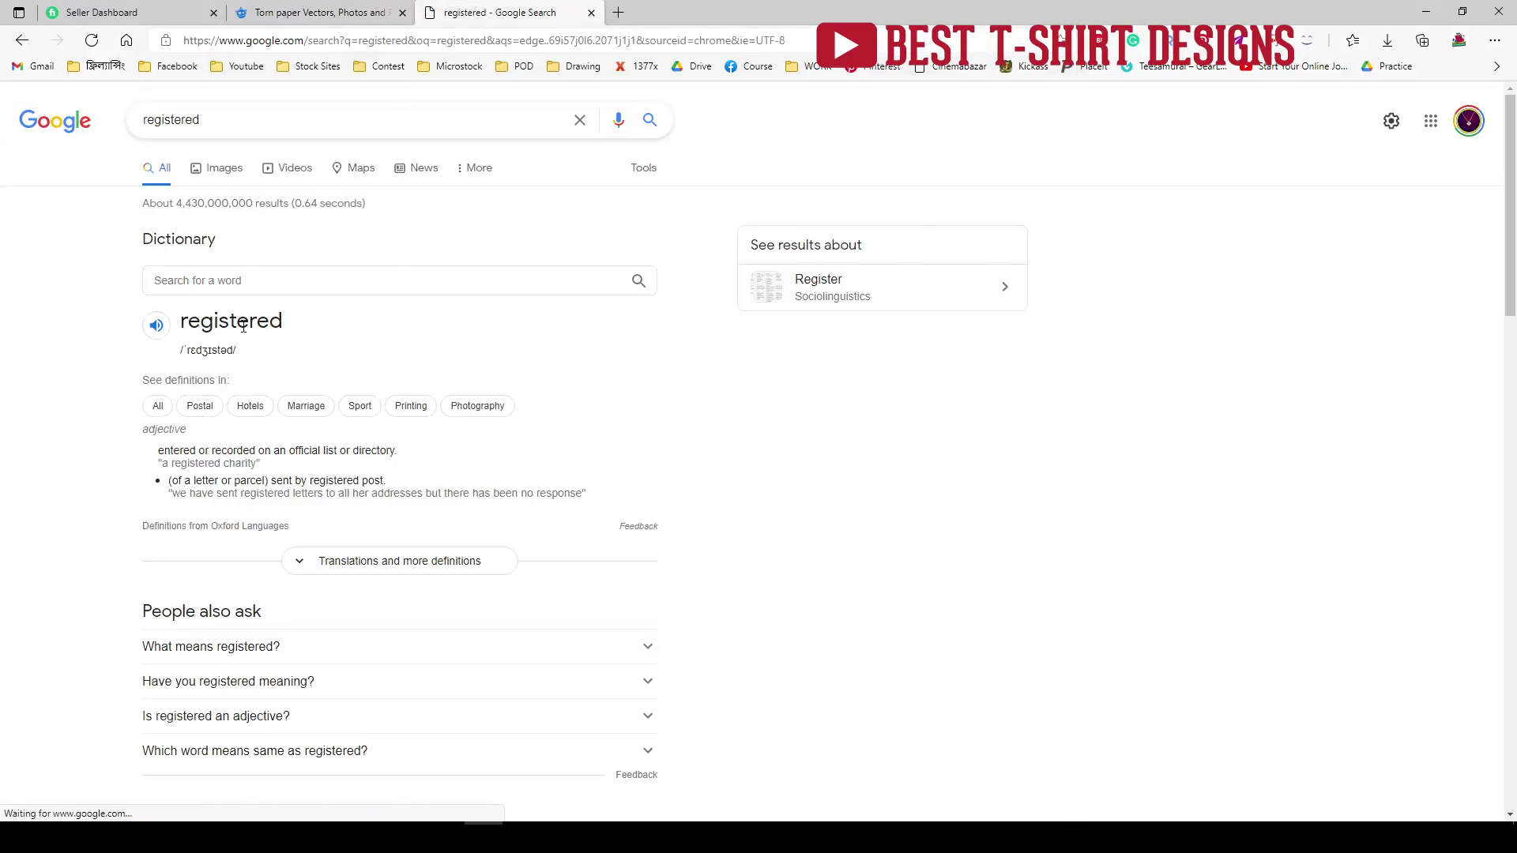
double_click(230, 320)
key("ctrl+c")
Switch back to Photoshop and replace the word REGISTERED in the lower text line with the copied word.
key("alt+Tab")
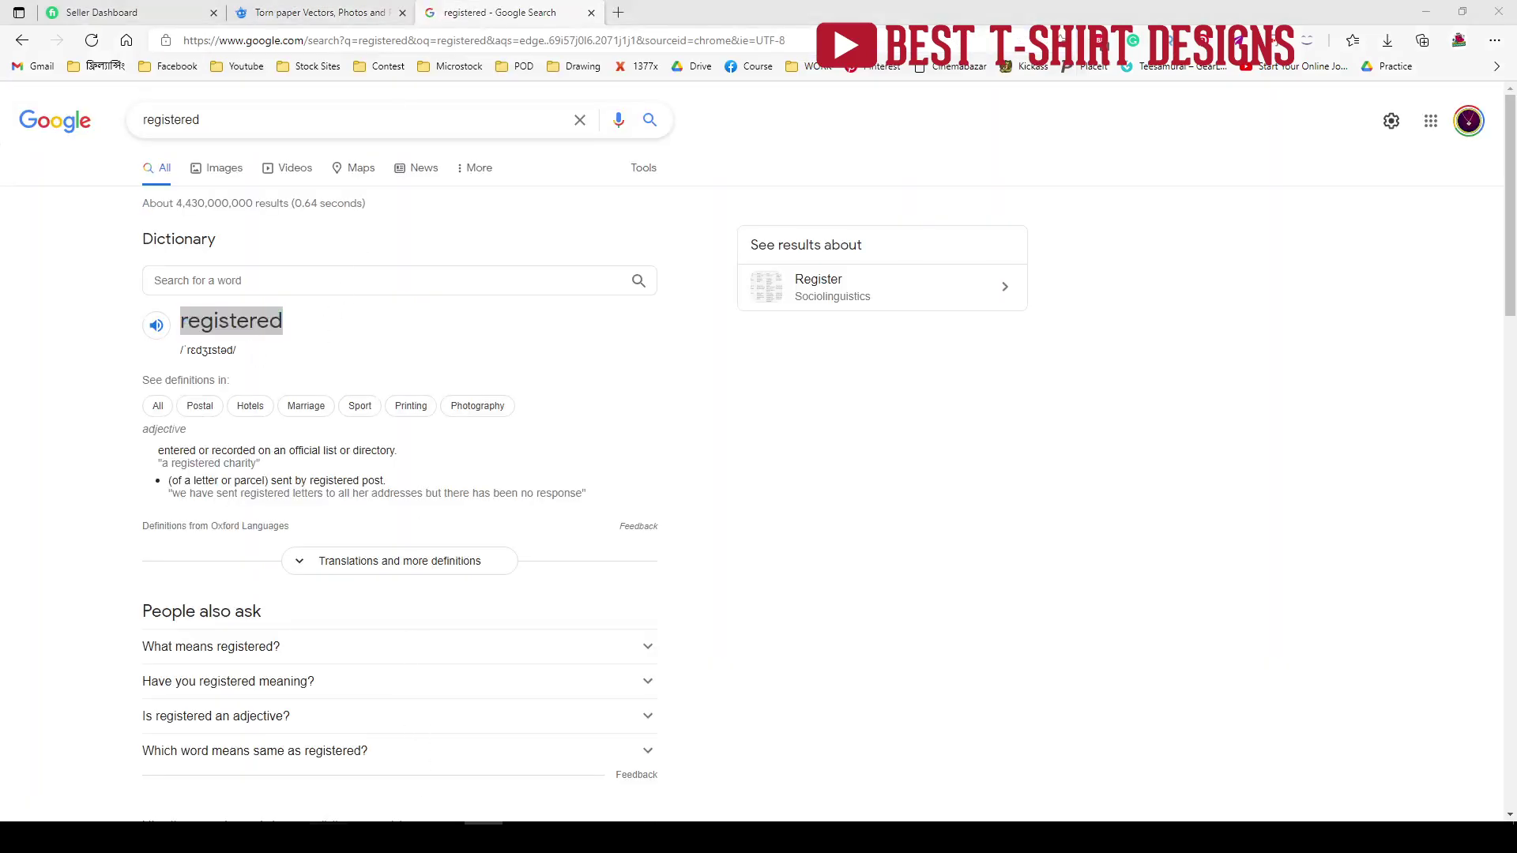
left_click_drag(579, 515, 872, 514)
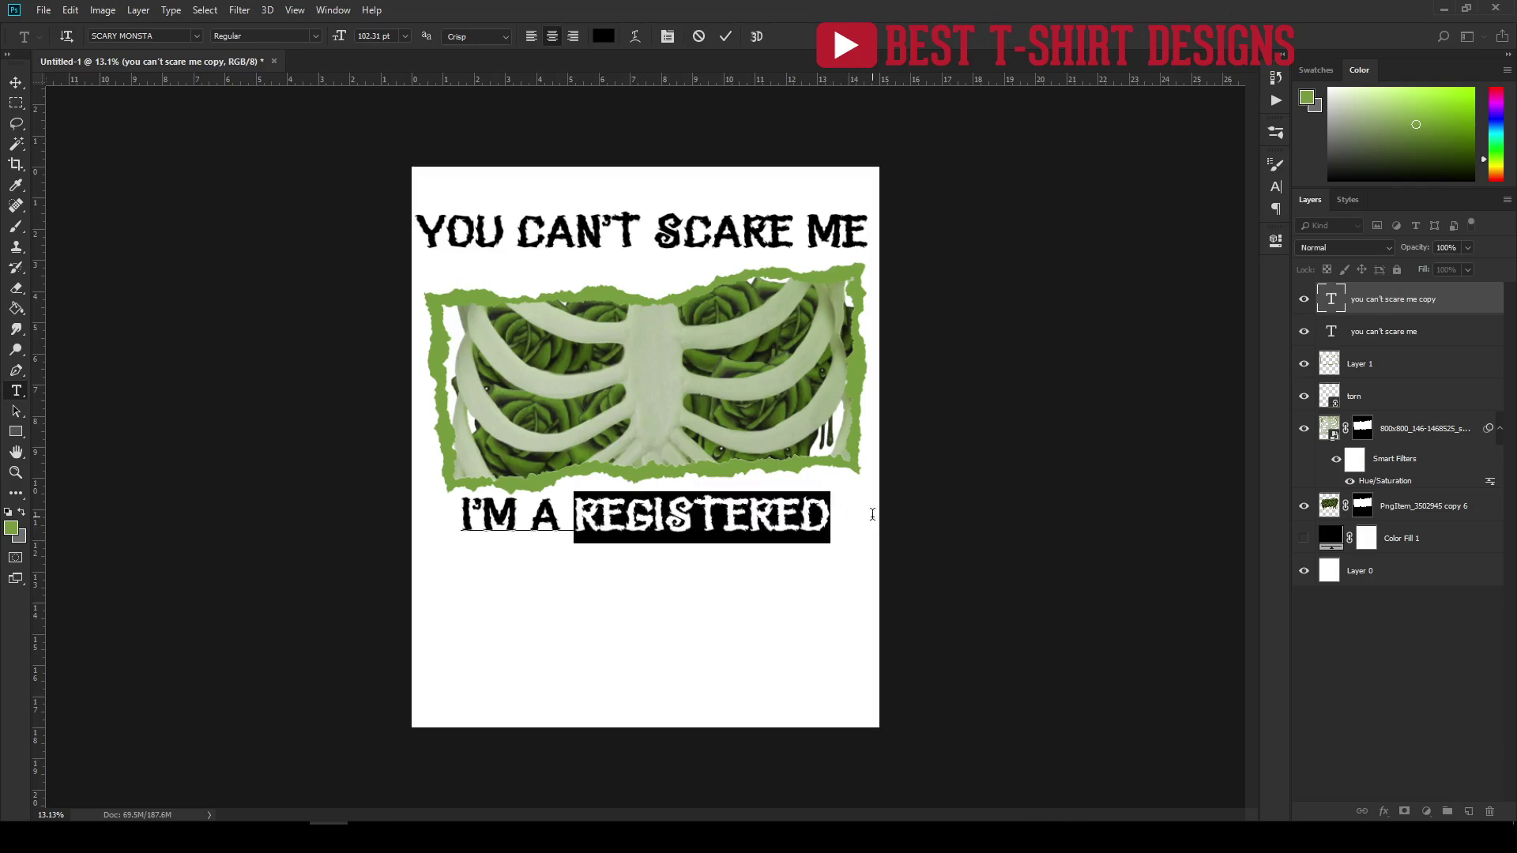
key("ctrl+v")
left_click(16, 82)
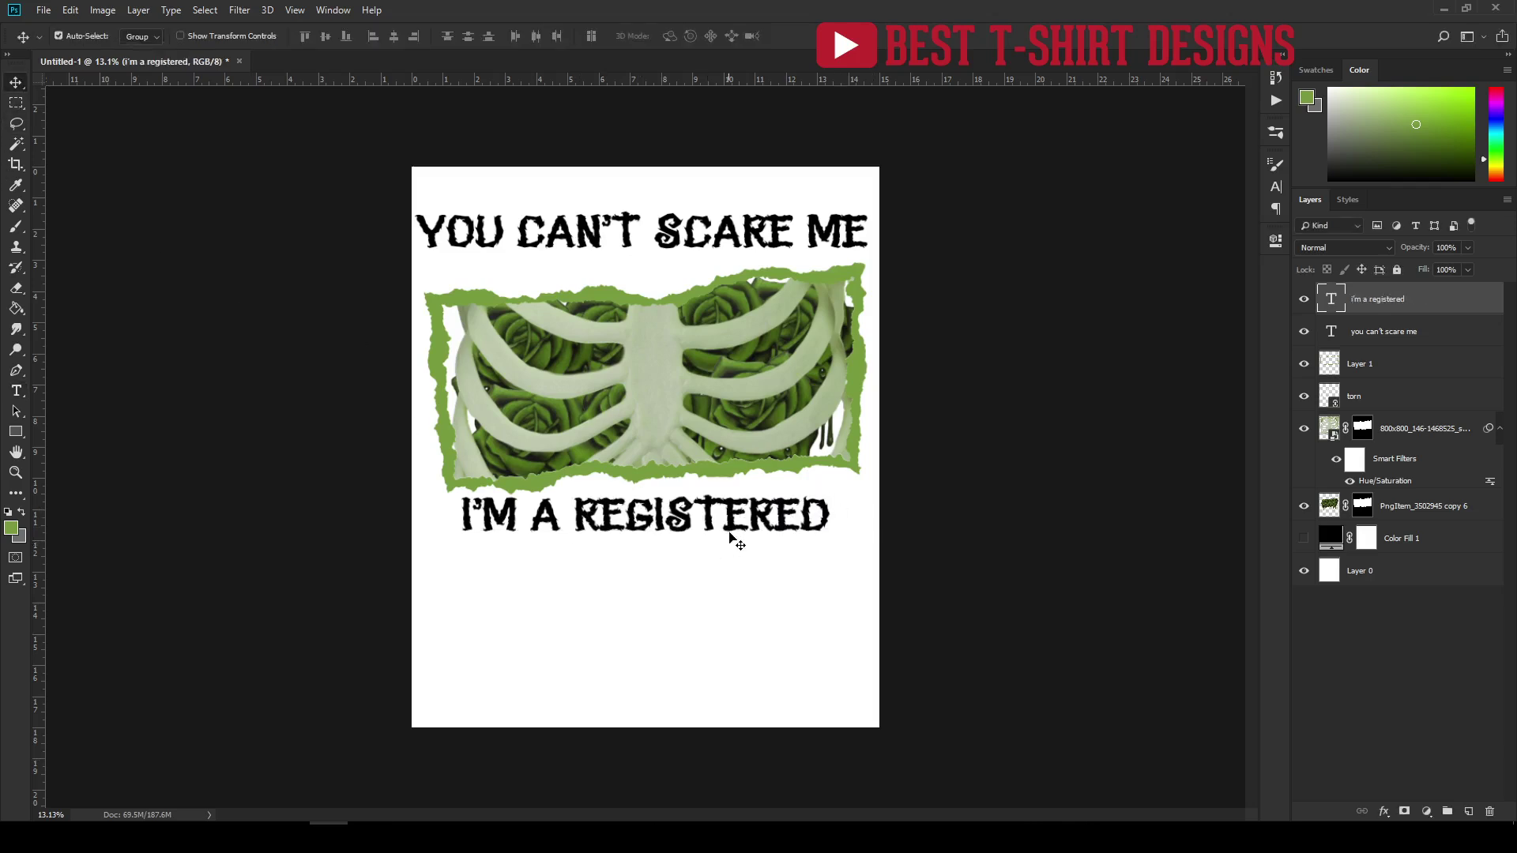
Duplicate the "I'm a registered" line directly beneath itself and change the copy to read "nurse".
left_click_drag(762, 525, 764, 566)
key("t")
double_click(722, 559)
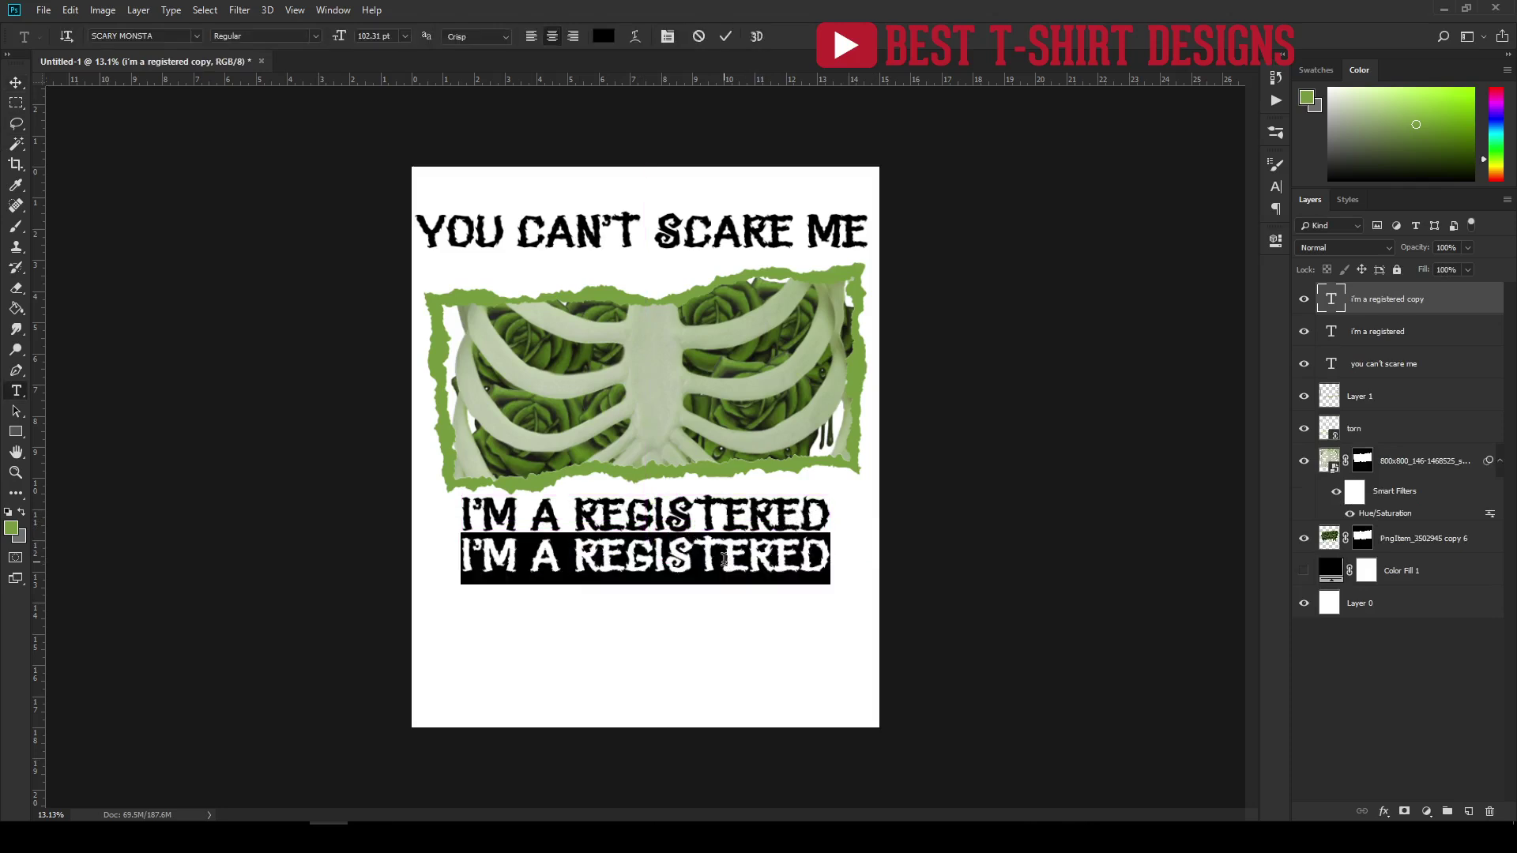
left_click(724, 559)
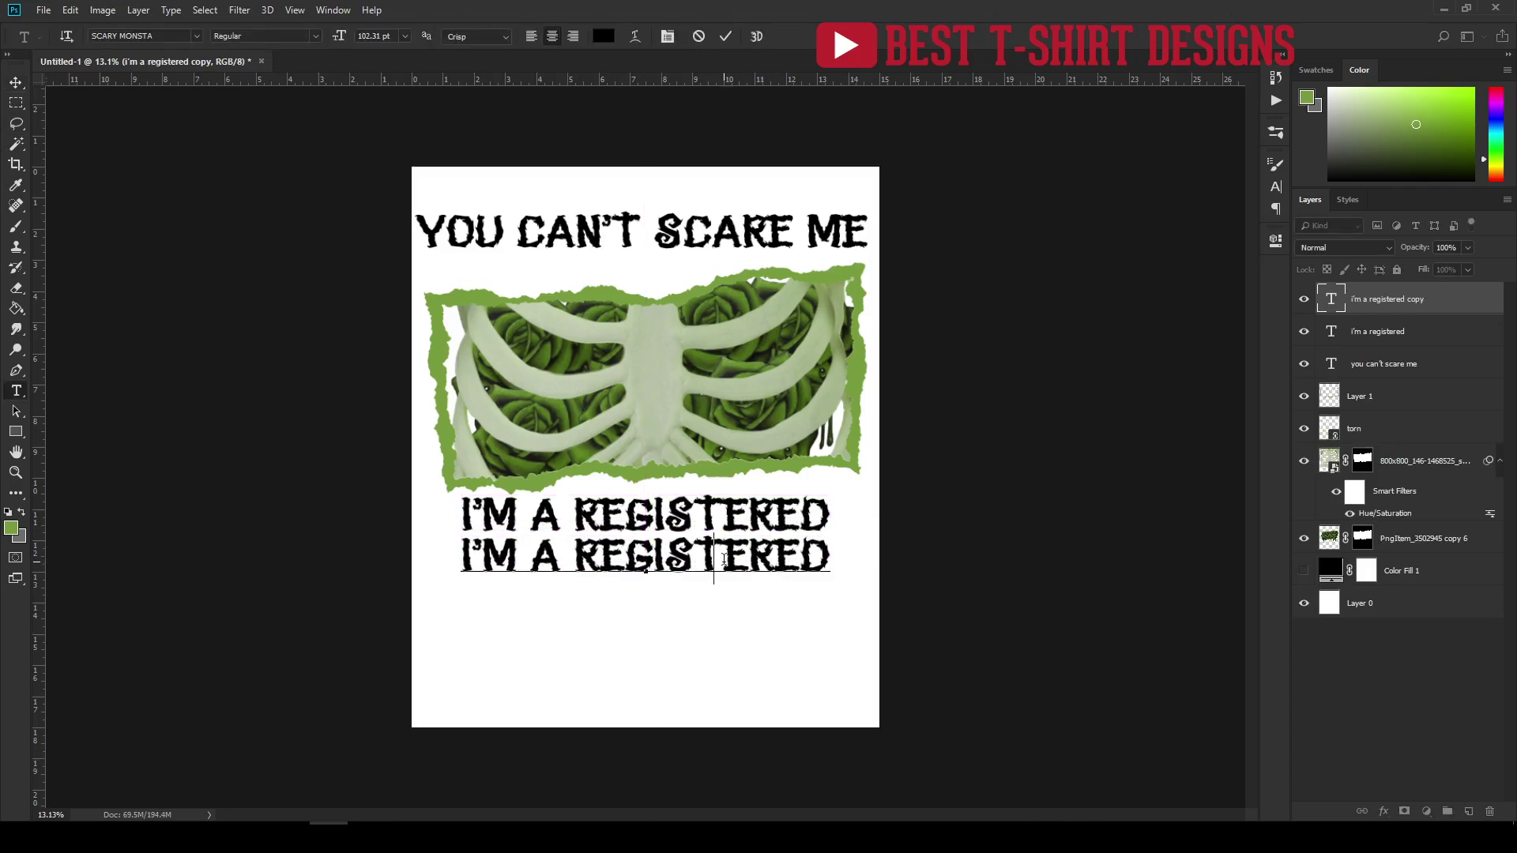
key("ctrl+a")
type("nurse")
left_click(17, 82)
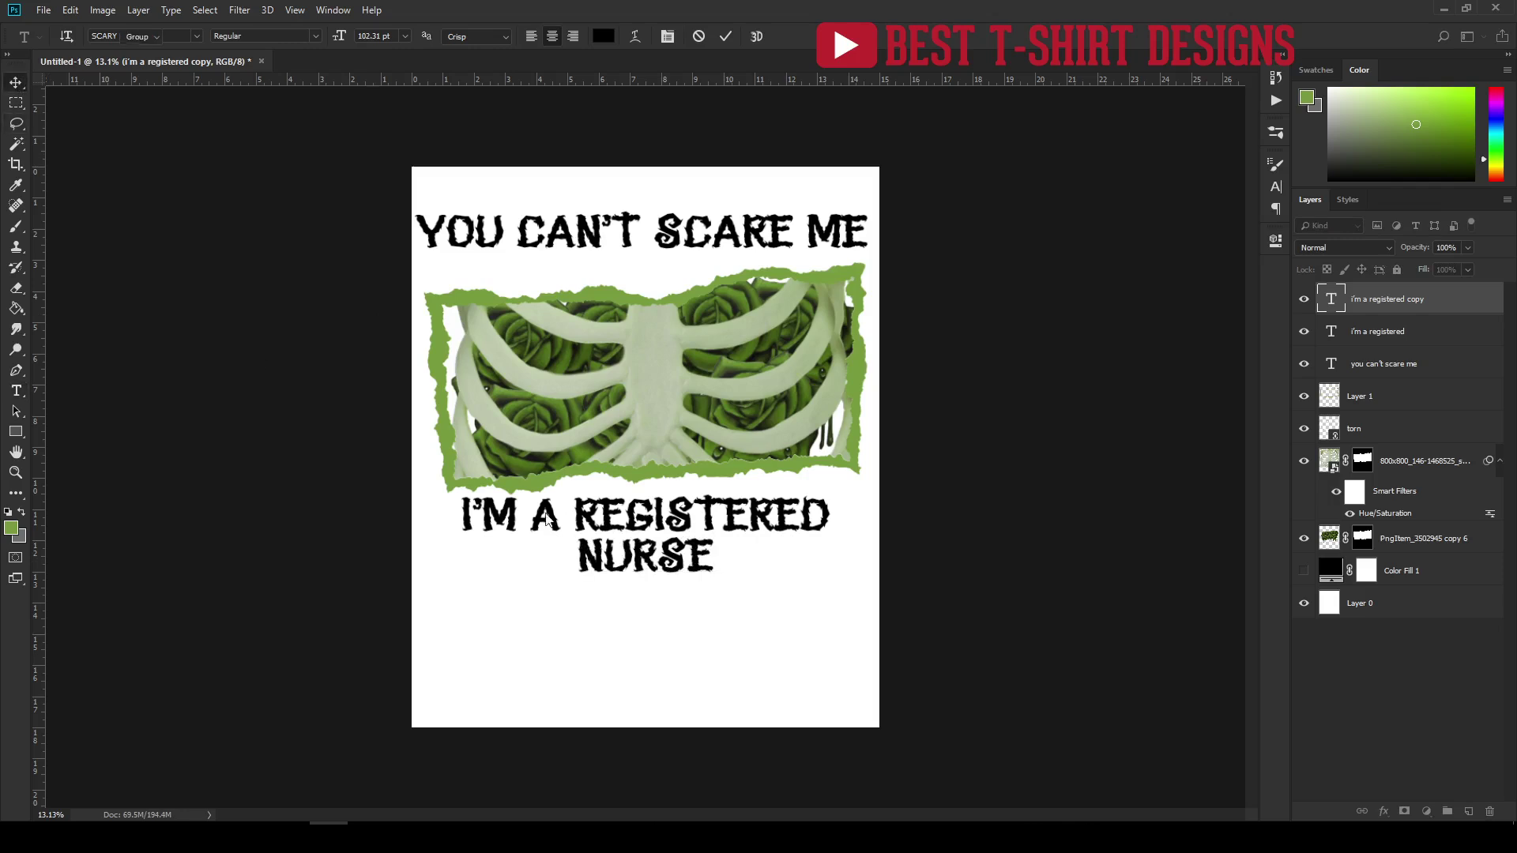
Enlarge the word "nurse" beneath the "I'm a registered" line to more than double its size.
key("ctrl+t")
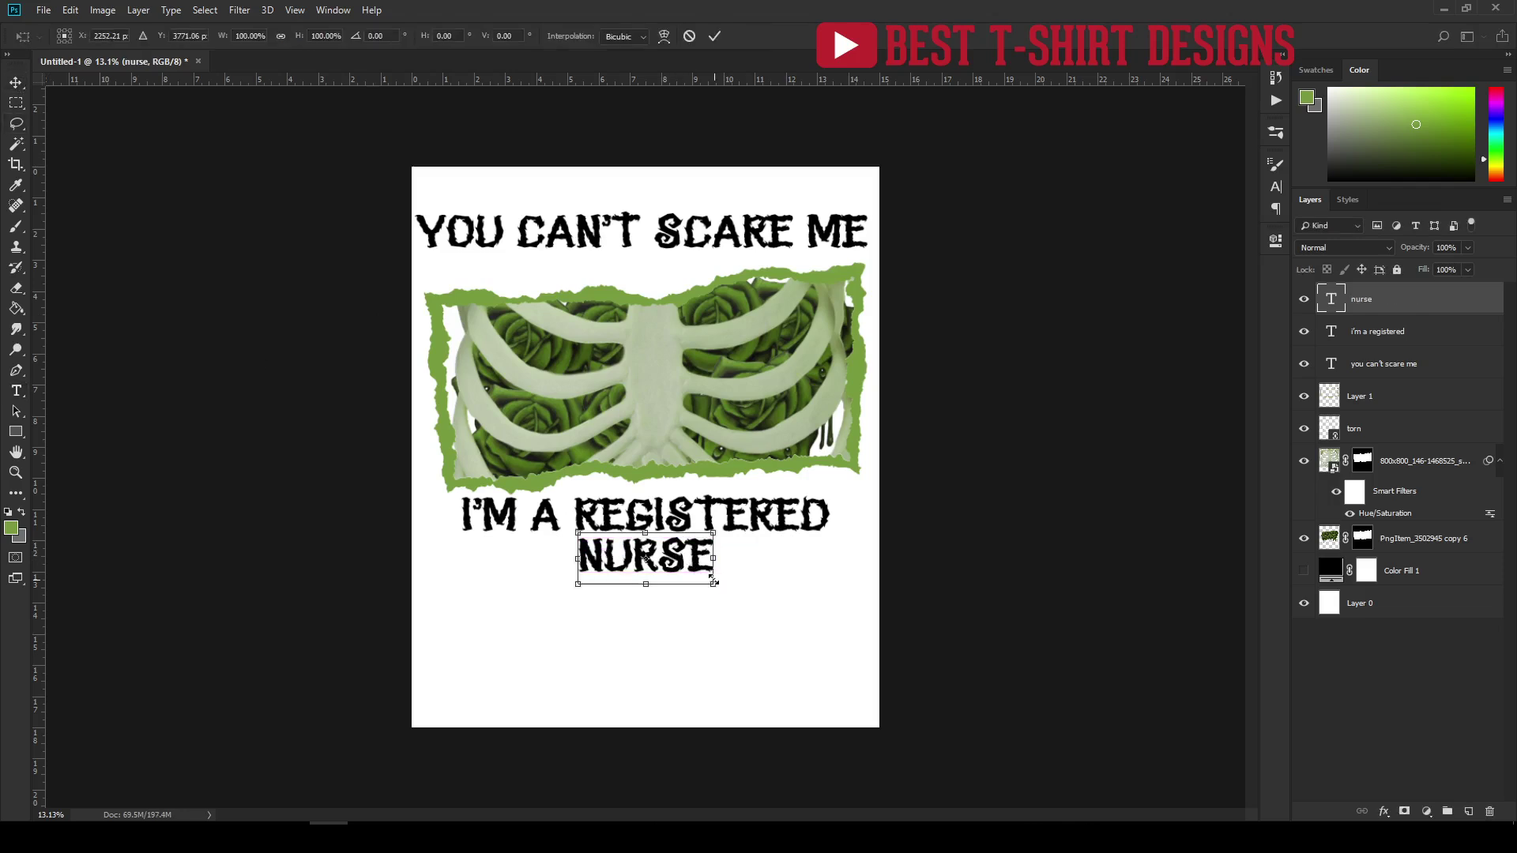
left_click_drag(714, 582, 769, 594)
key("Return")
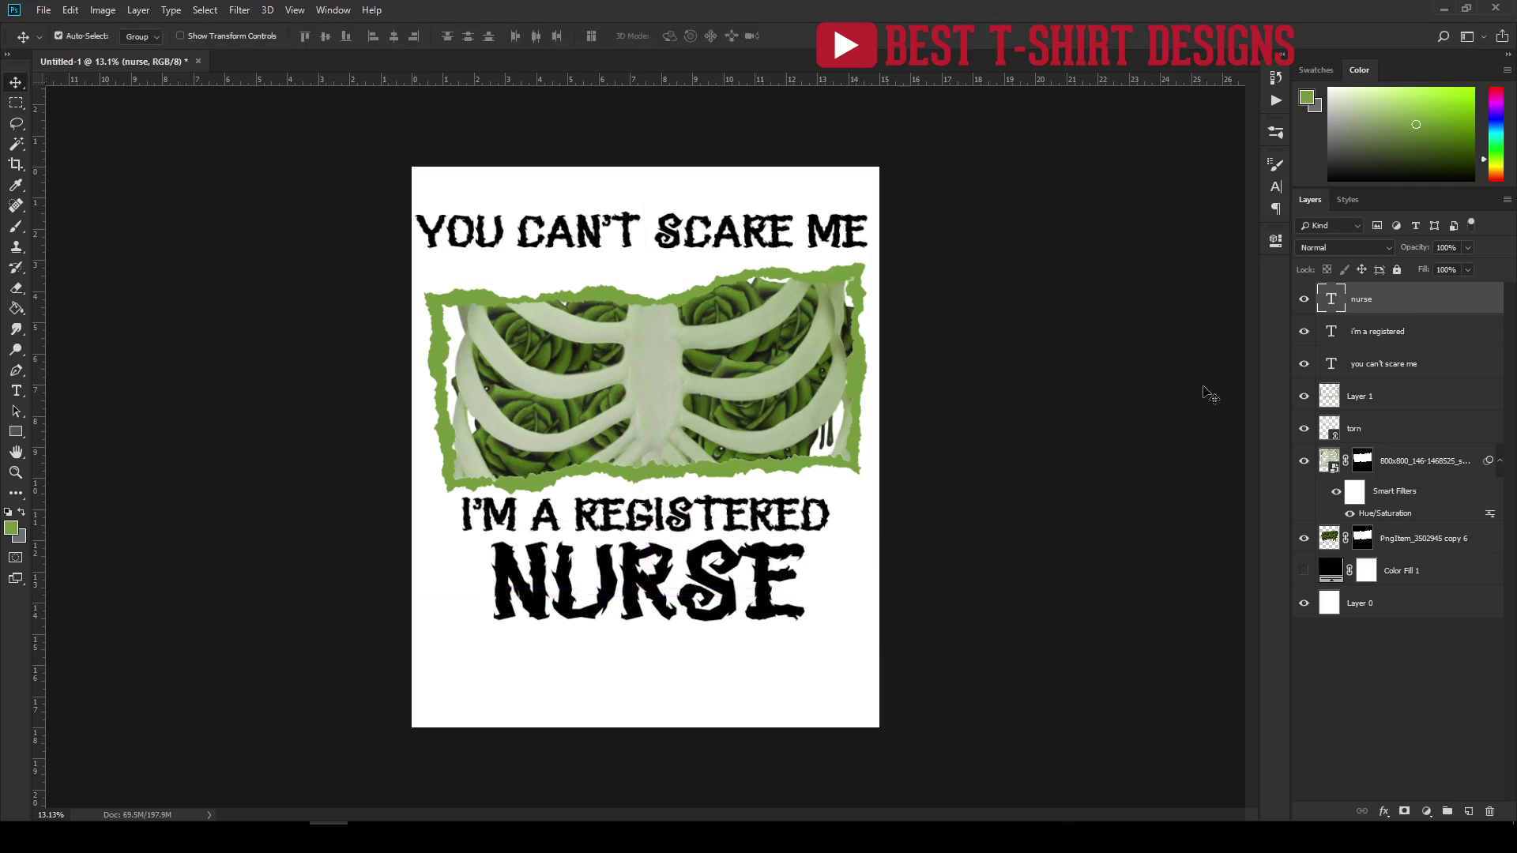
Scale the "You can't scare me" heading down slightly so it fits within the torn-paper frame's width.
left_click(1392, 366)
key("ctrl+t")
left_click_drag(867, 261, 850, 255)
key("Return")
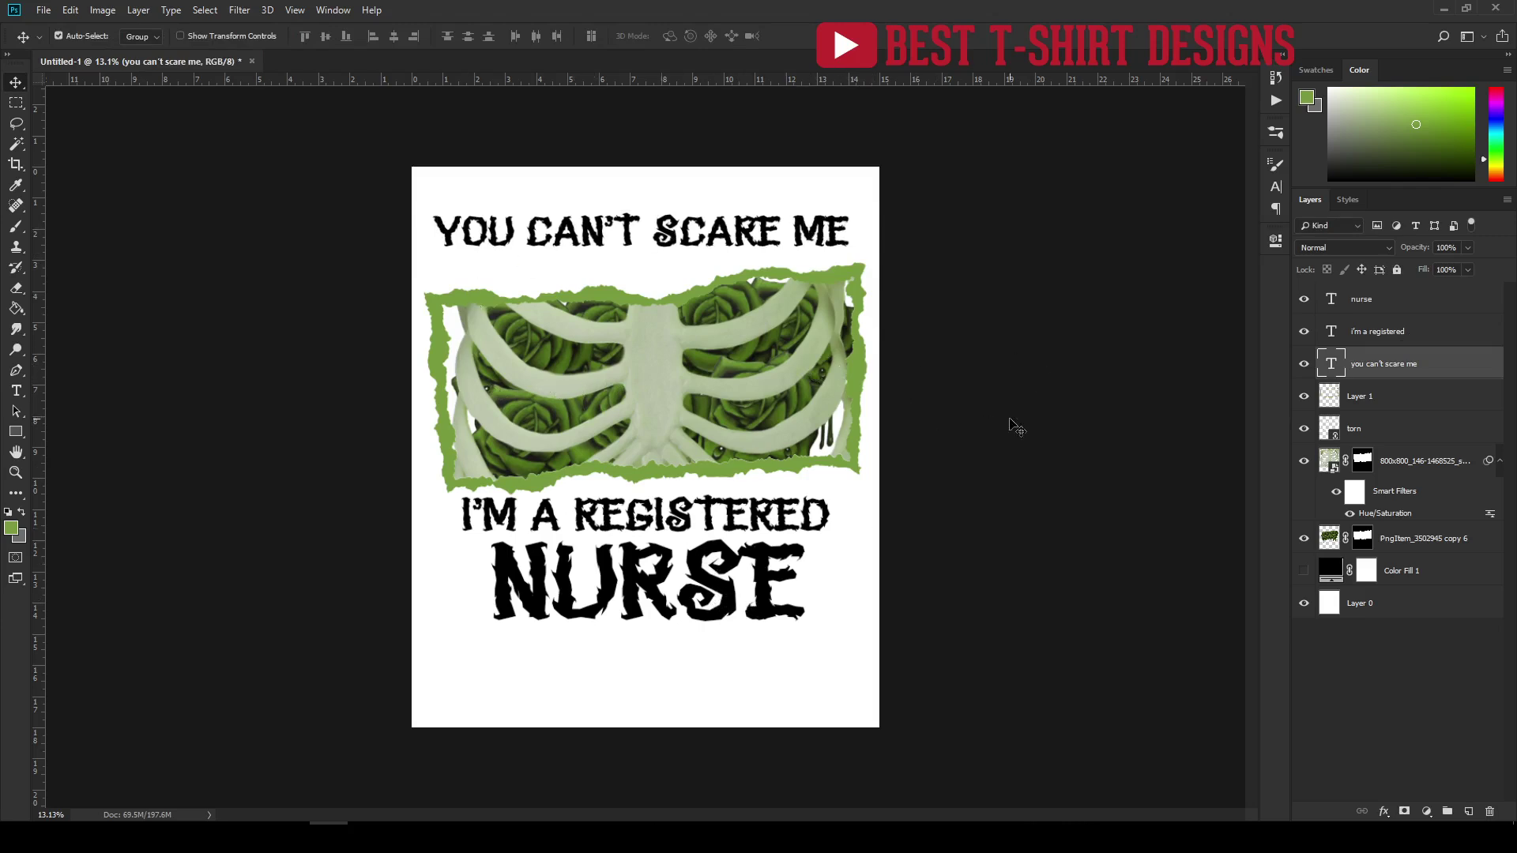
Recolor all three text lines together to a bright orange.
left_click(1360, 301, "shift")
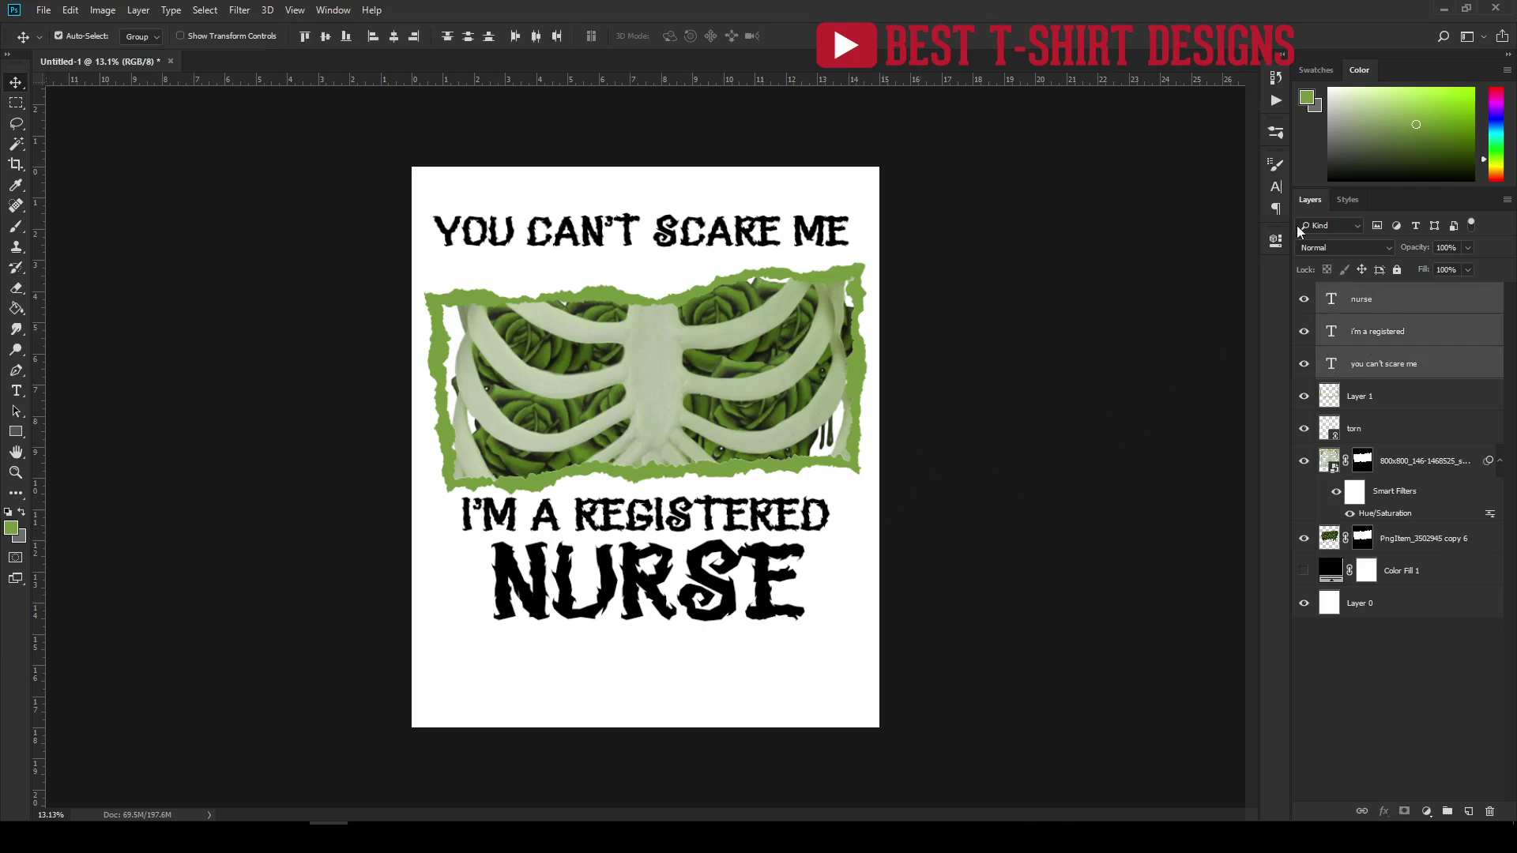
left_click(1276, 186)
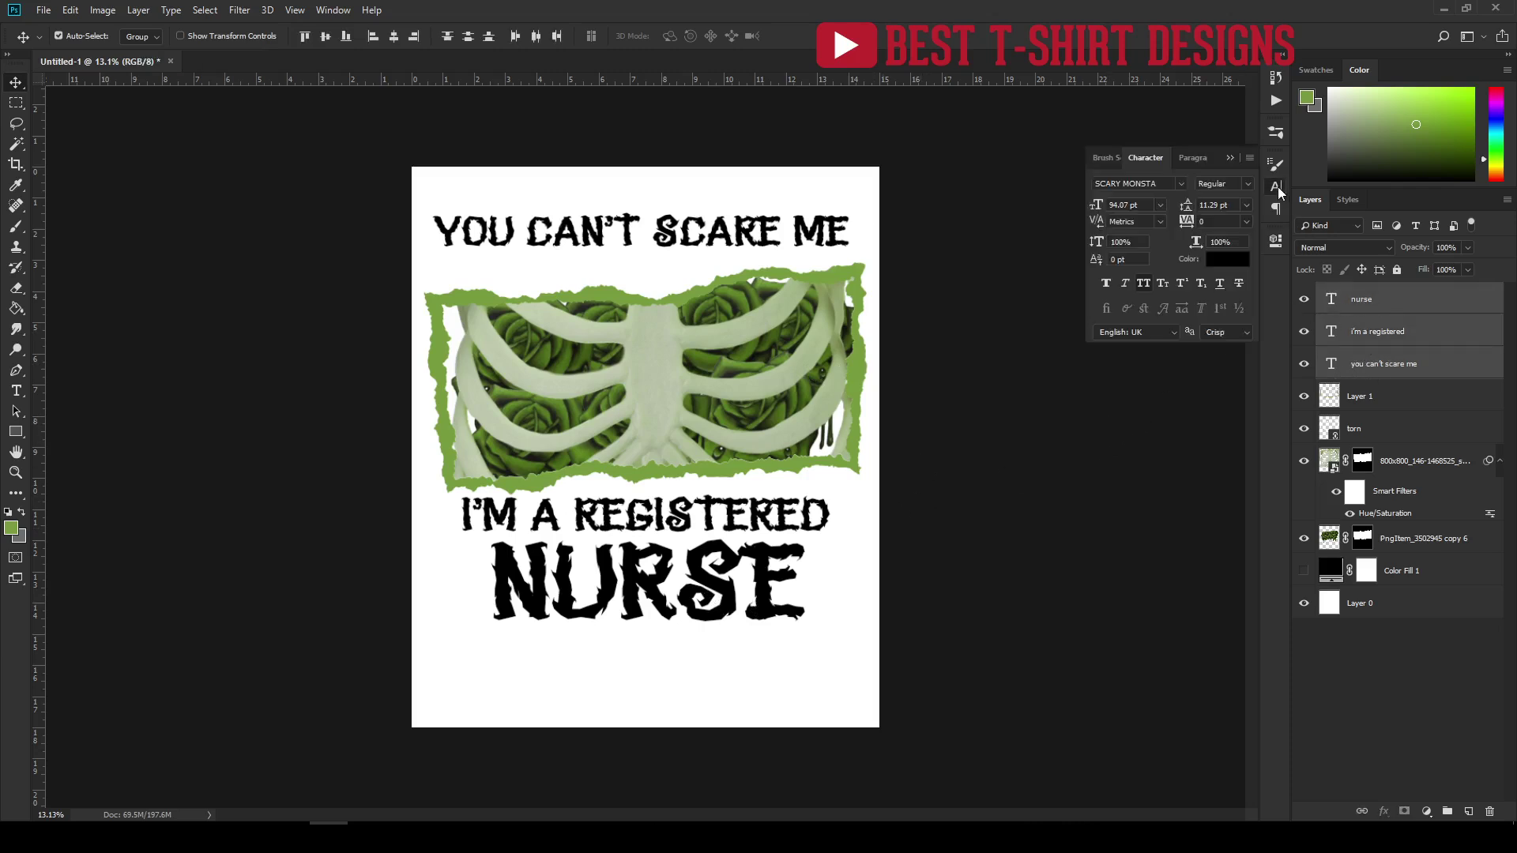
left_click(1218, 260)
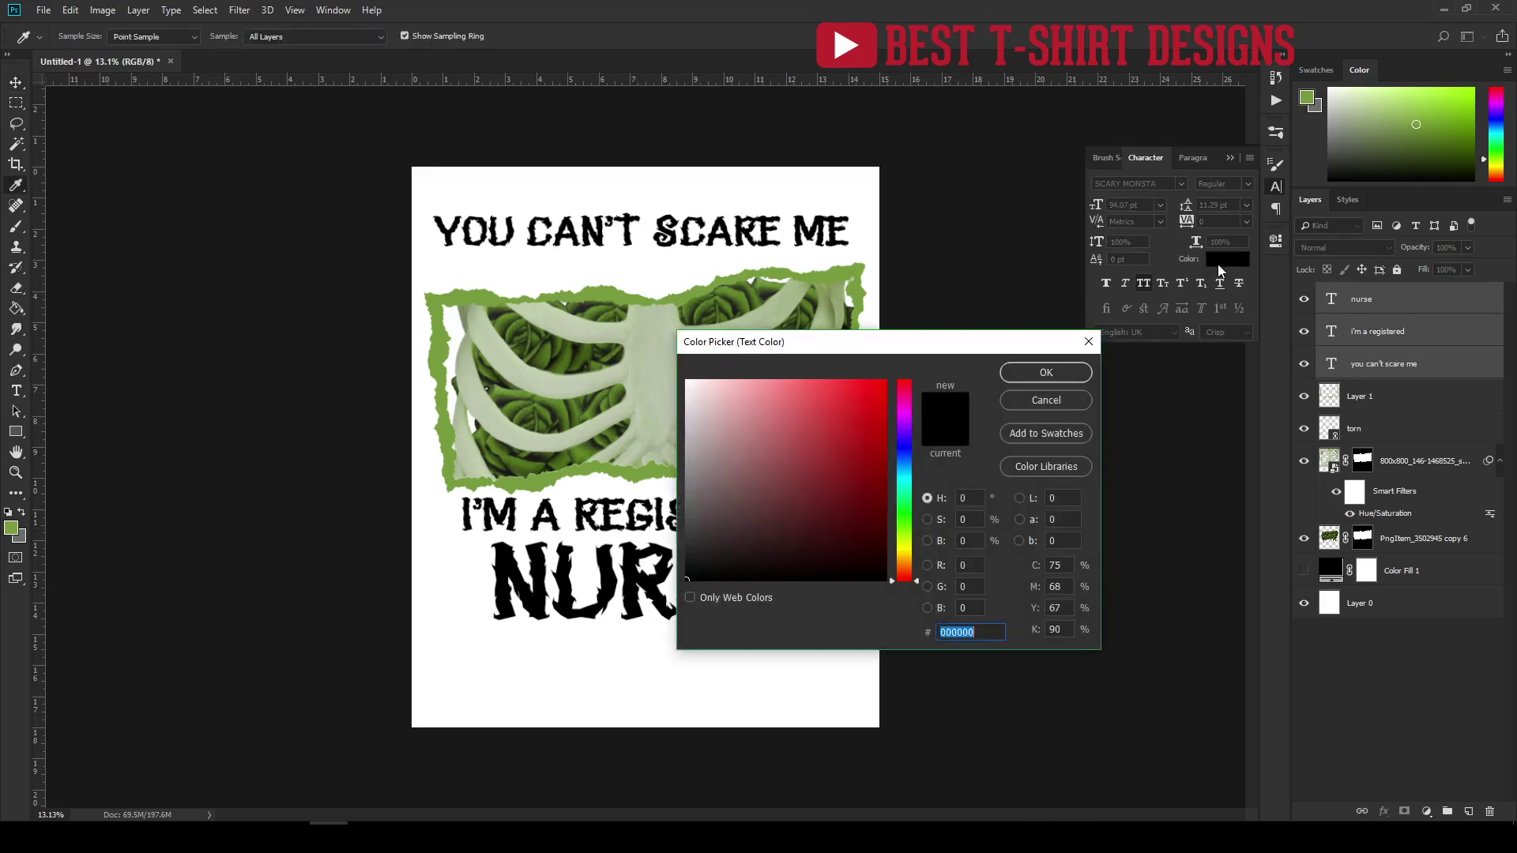
left_click(839, 270)
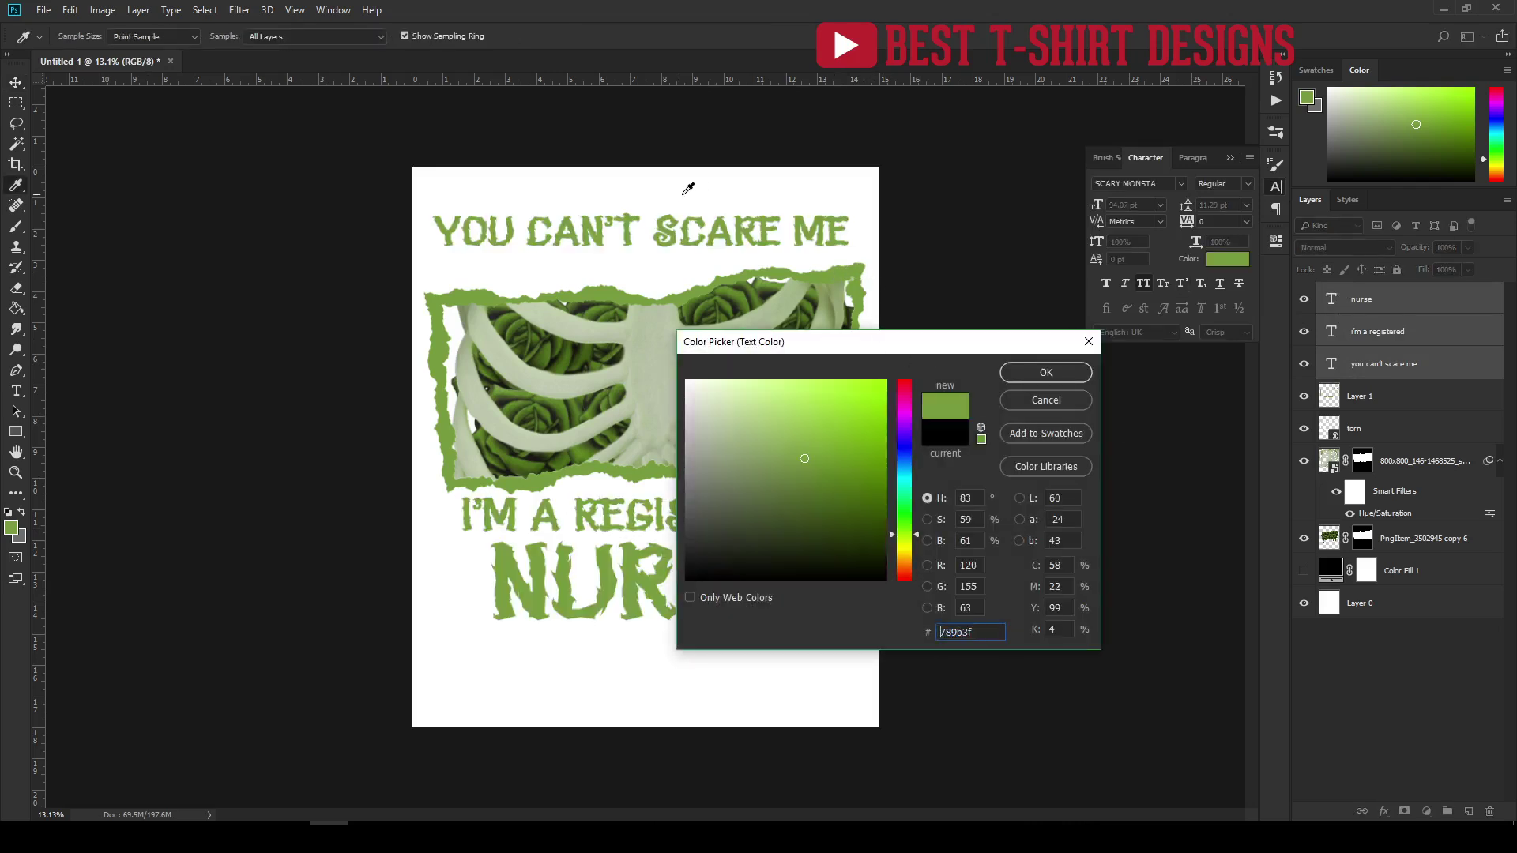
left_click_drag(903, 553, 903, 566)
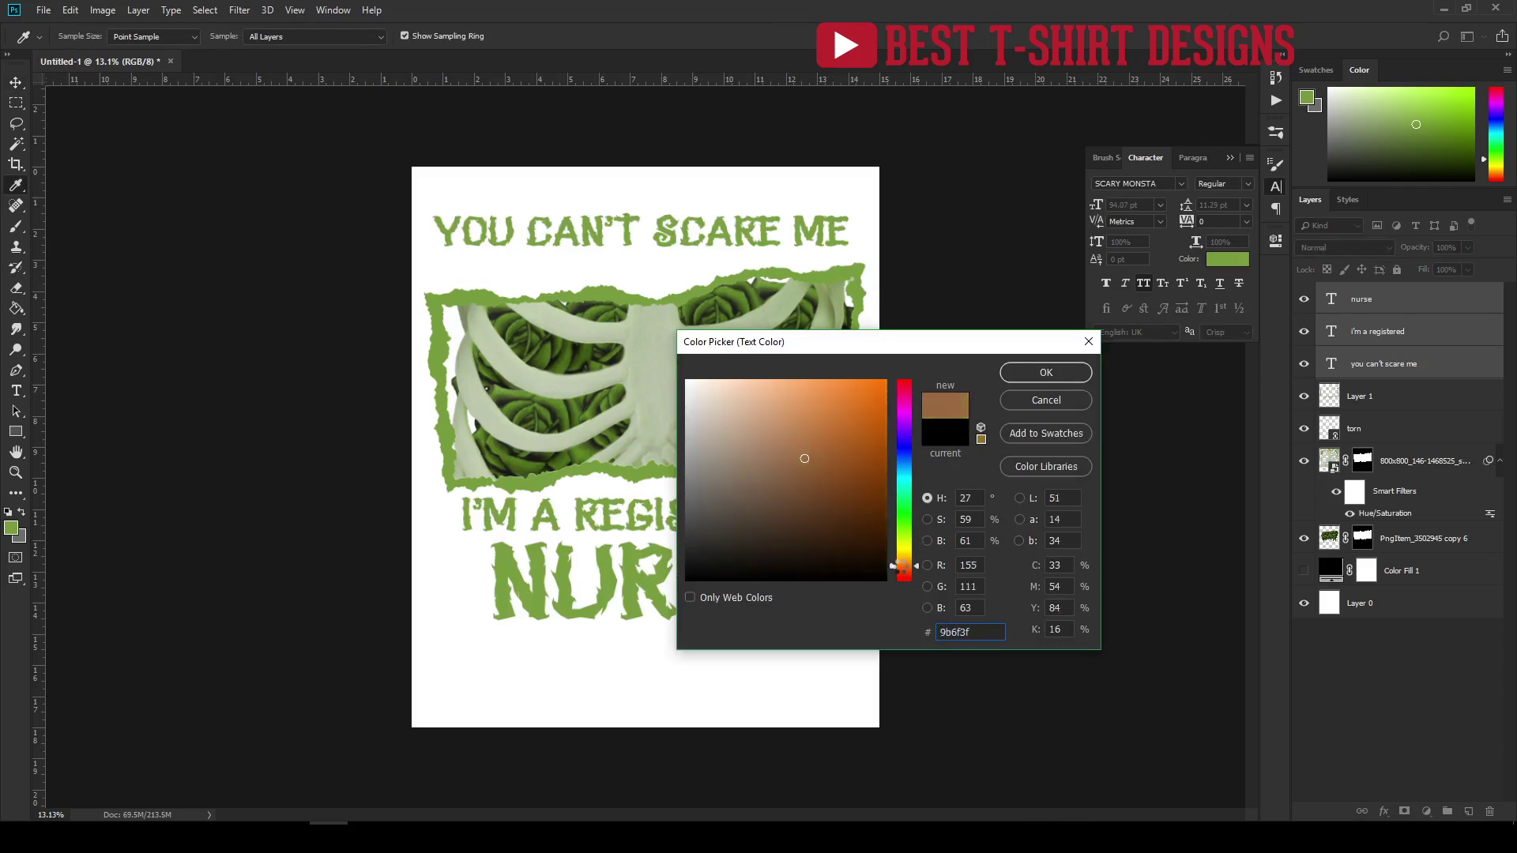
left_click(873, 401)
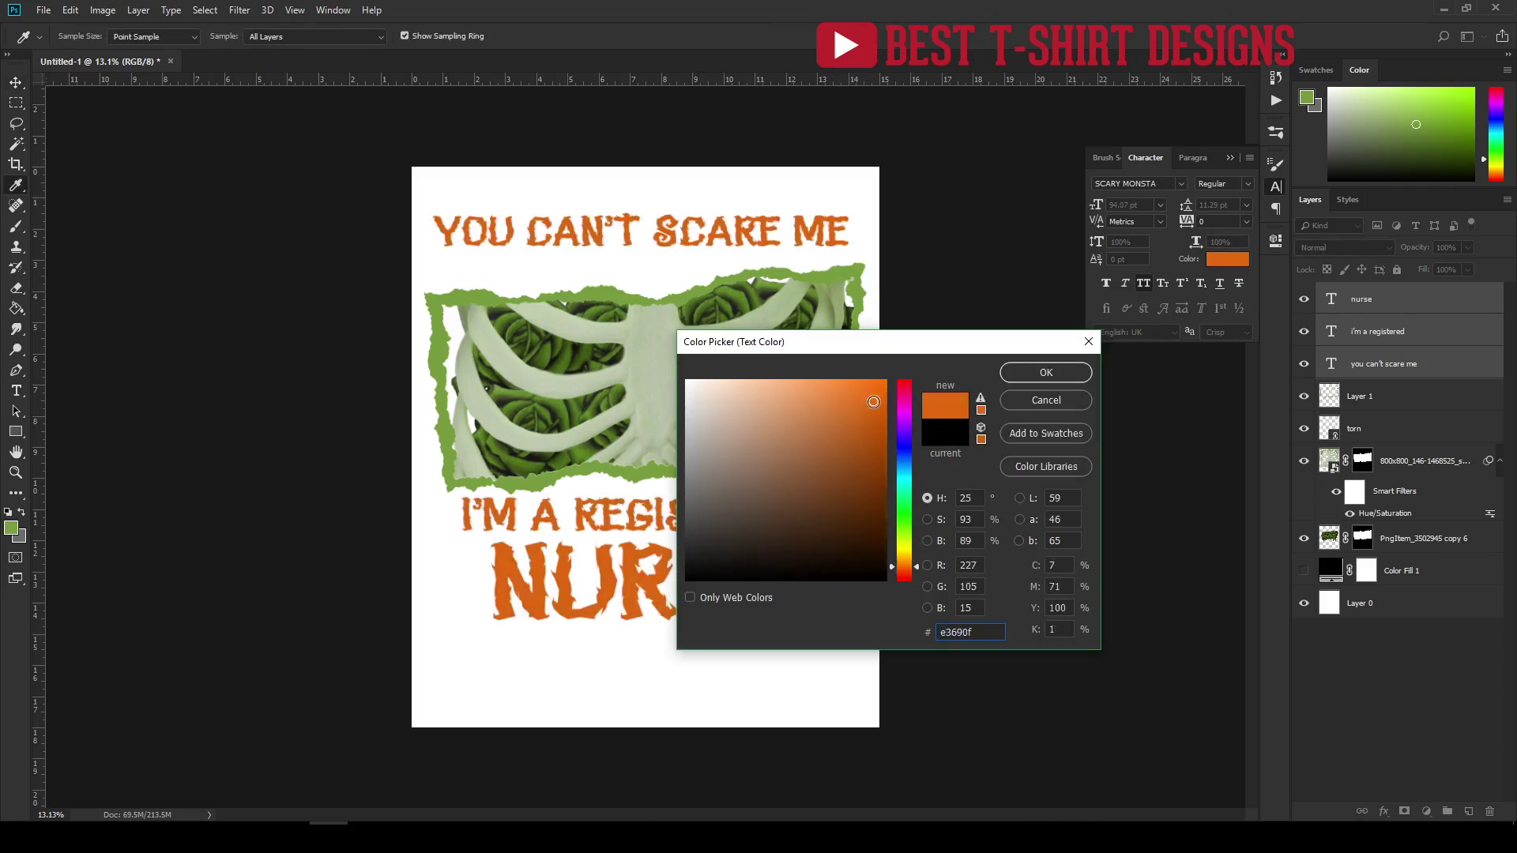
left_click_drag(873, 398, 877, 386)
left_click(1027, 376)
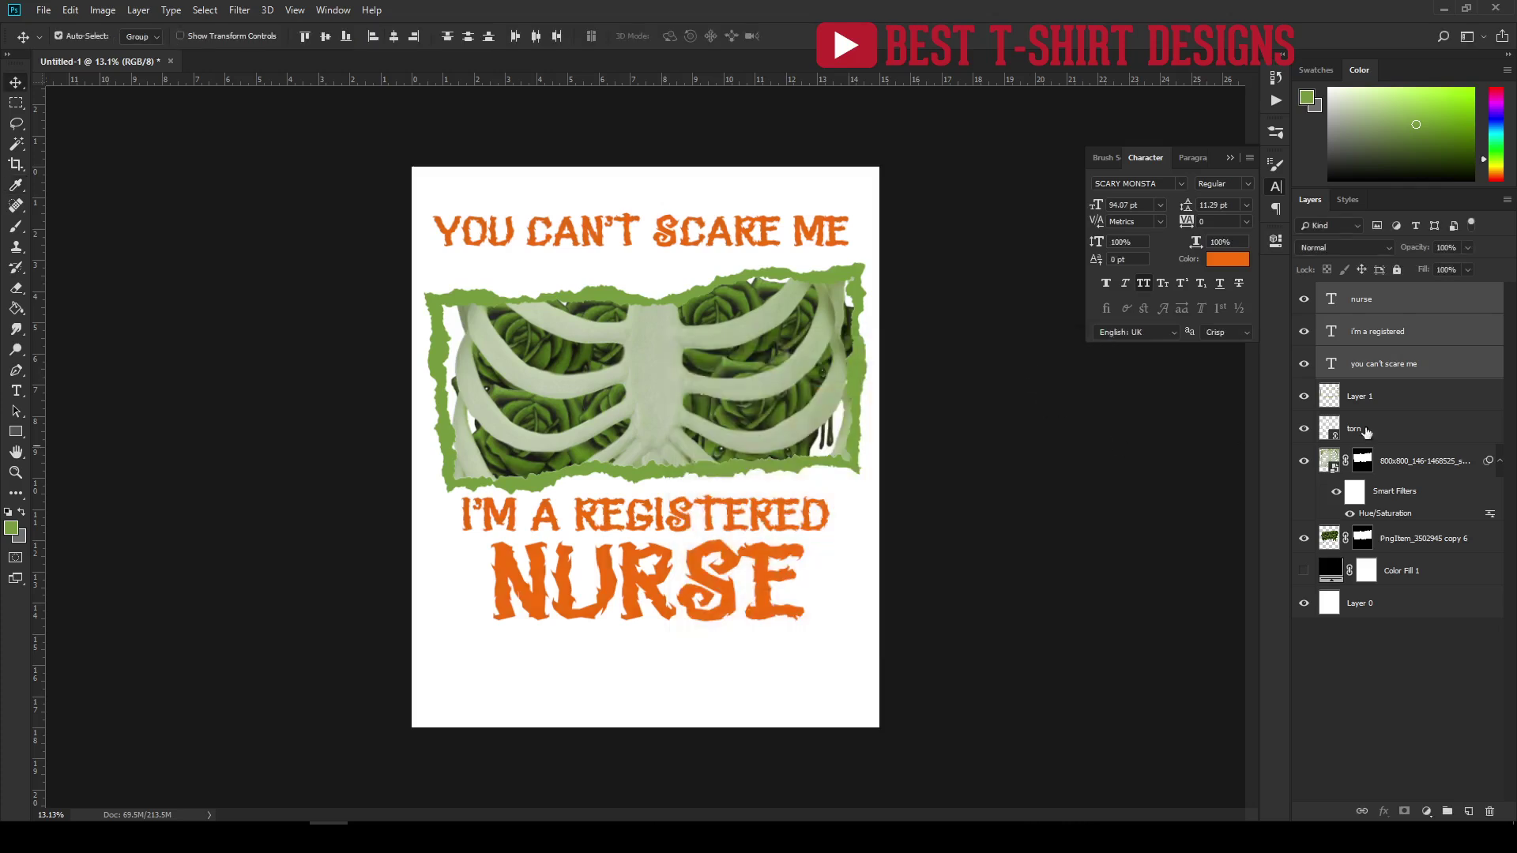
left_click(1276, 187)
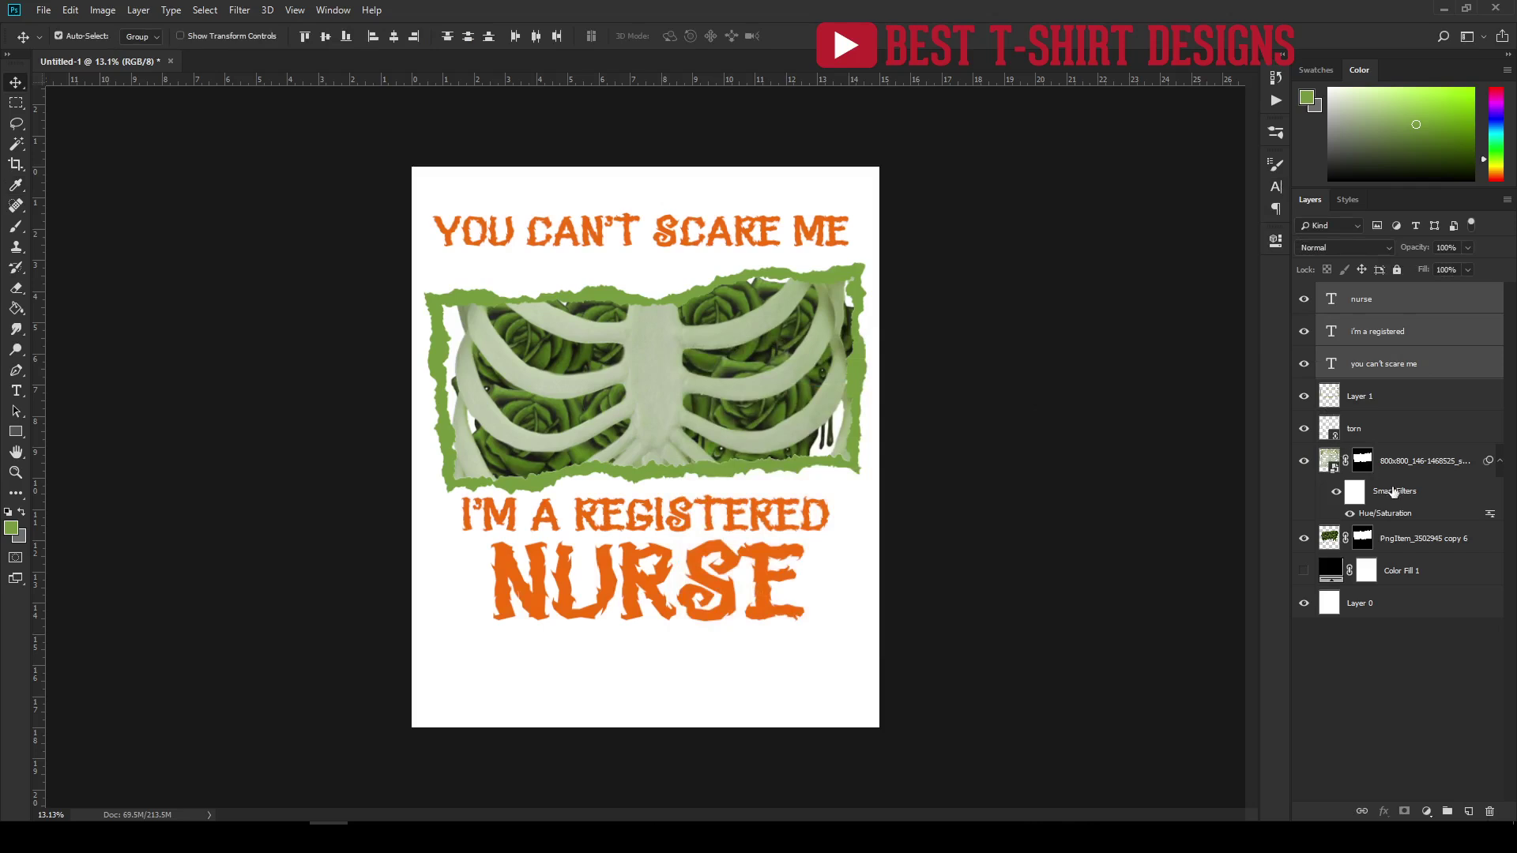
Load the torn frame's shape as a selection from Layer 1 and set that layer's blend mode to Normal.
left_click_drag(1371, 449, 1329, 400)
left_click(1329, 400, "ctrl")
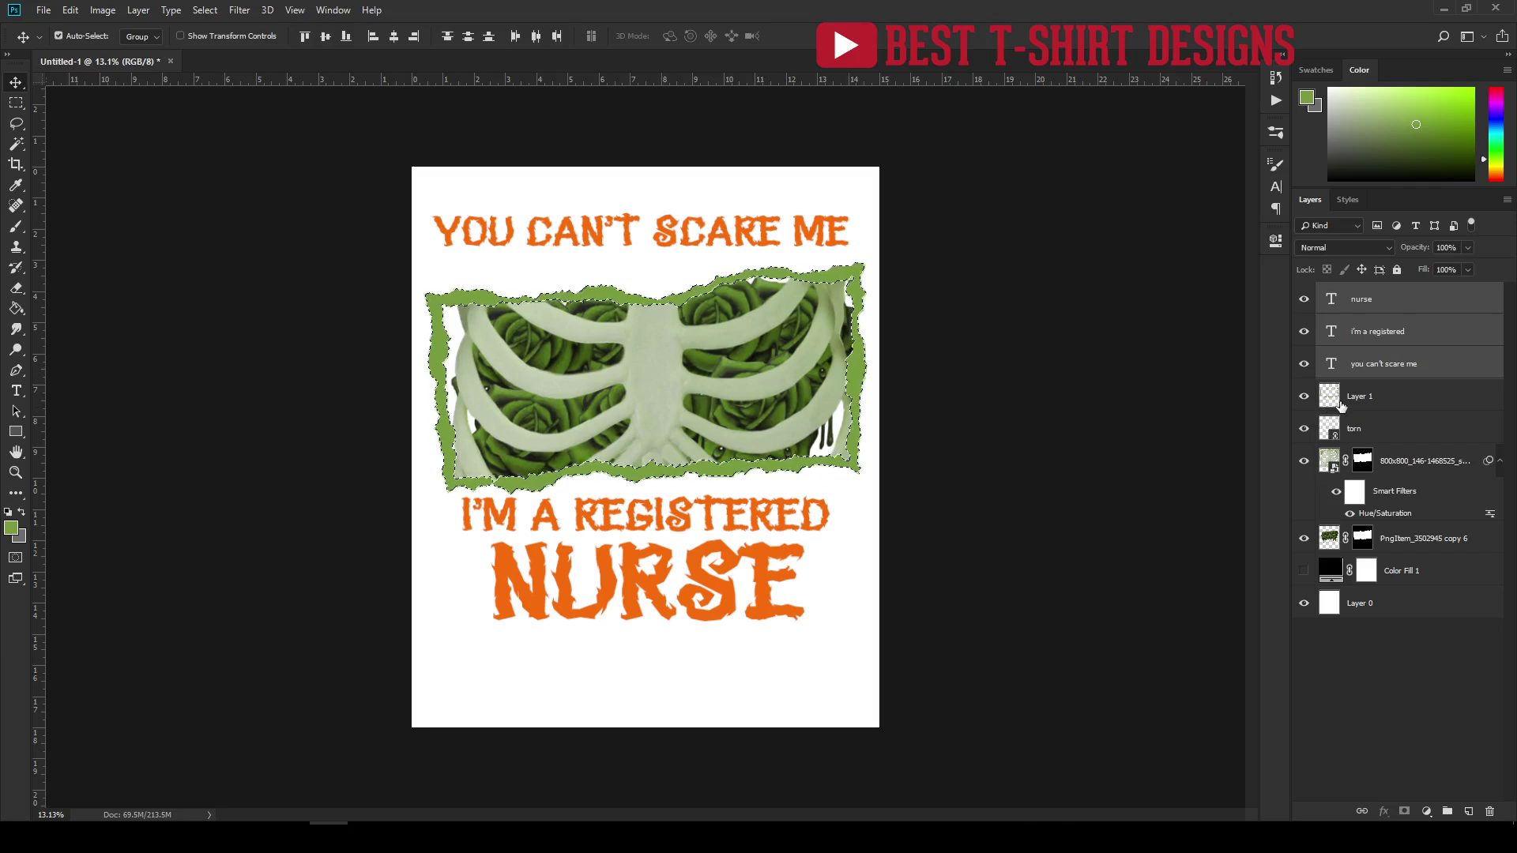
key("b")
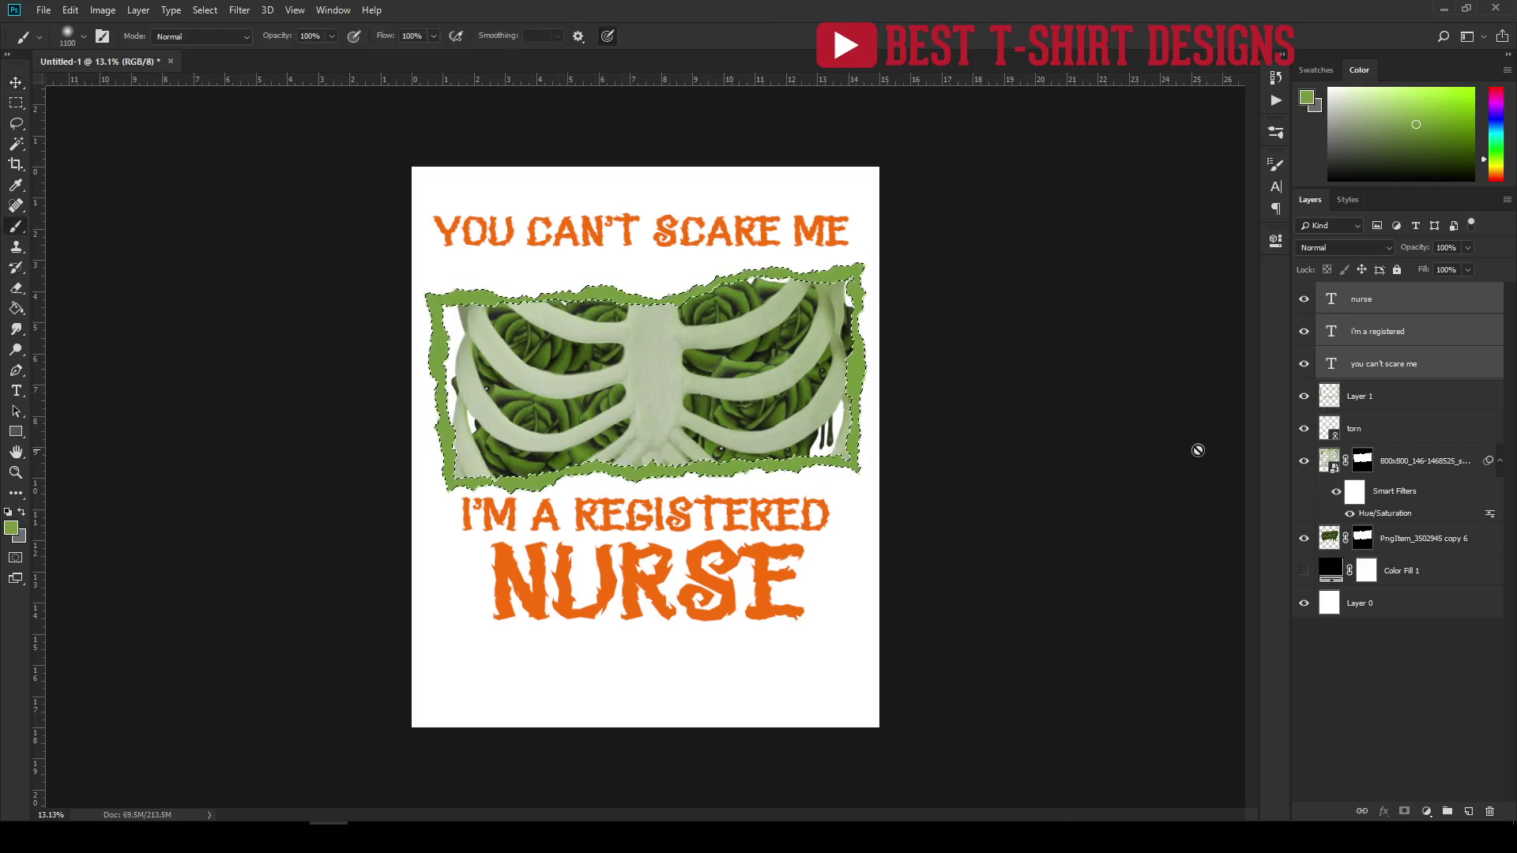
left_click(1384, 396)
key("i")
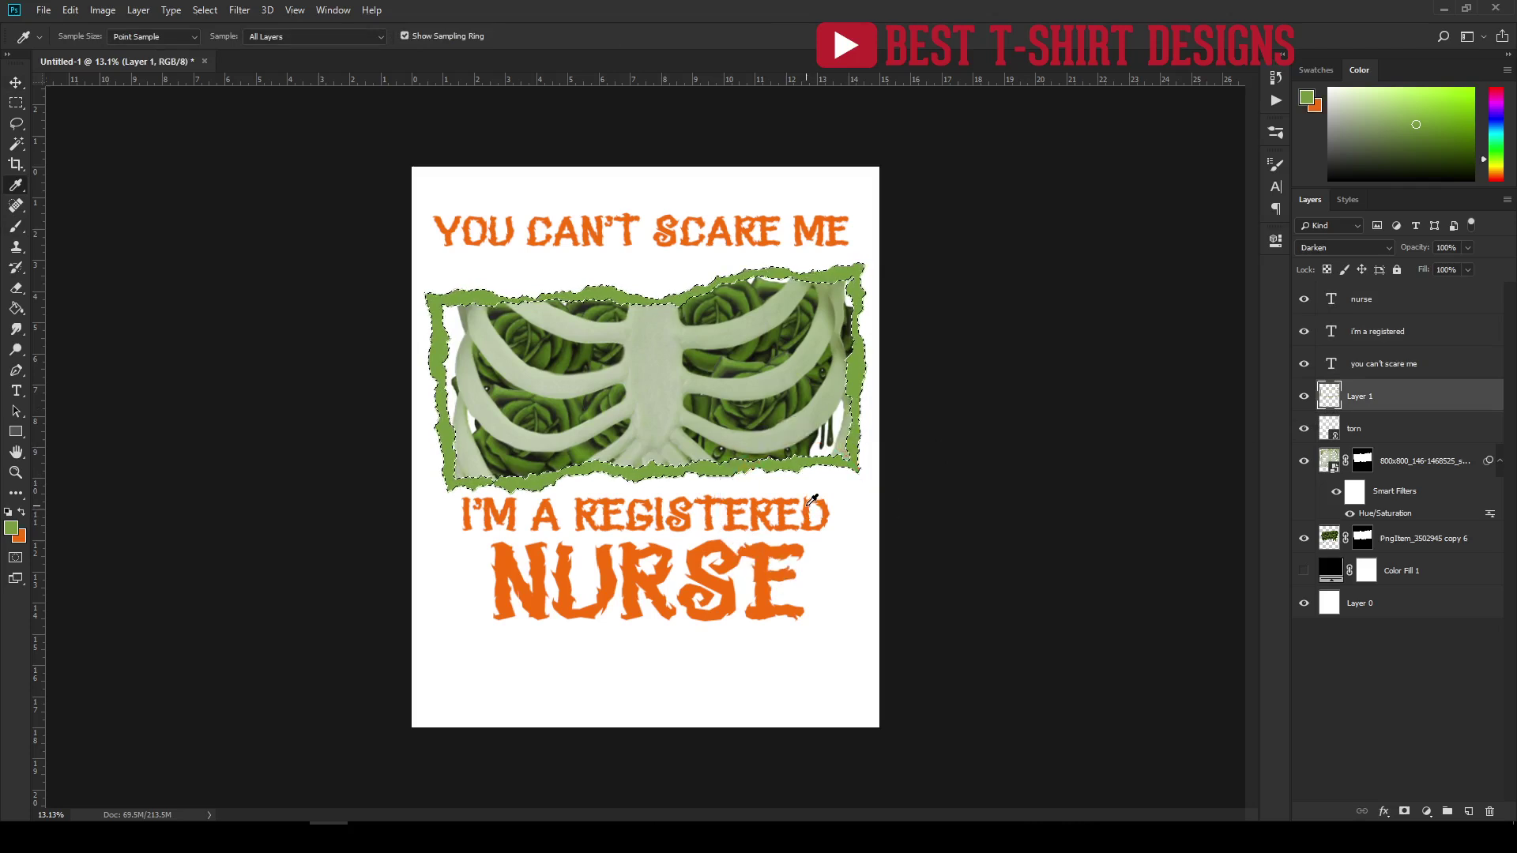
key("b")
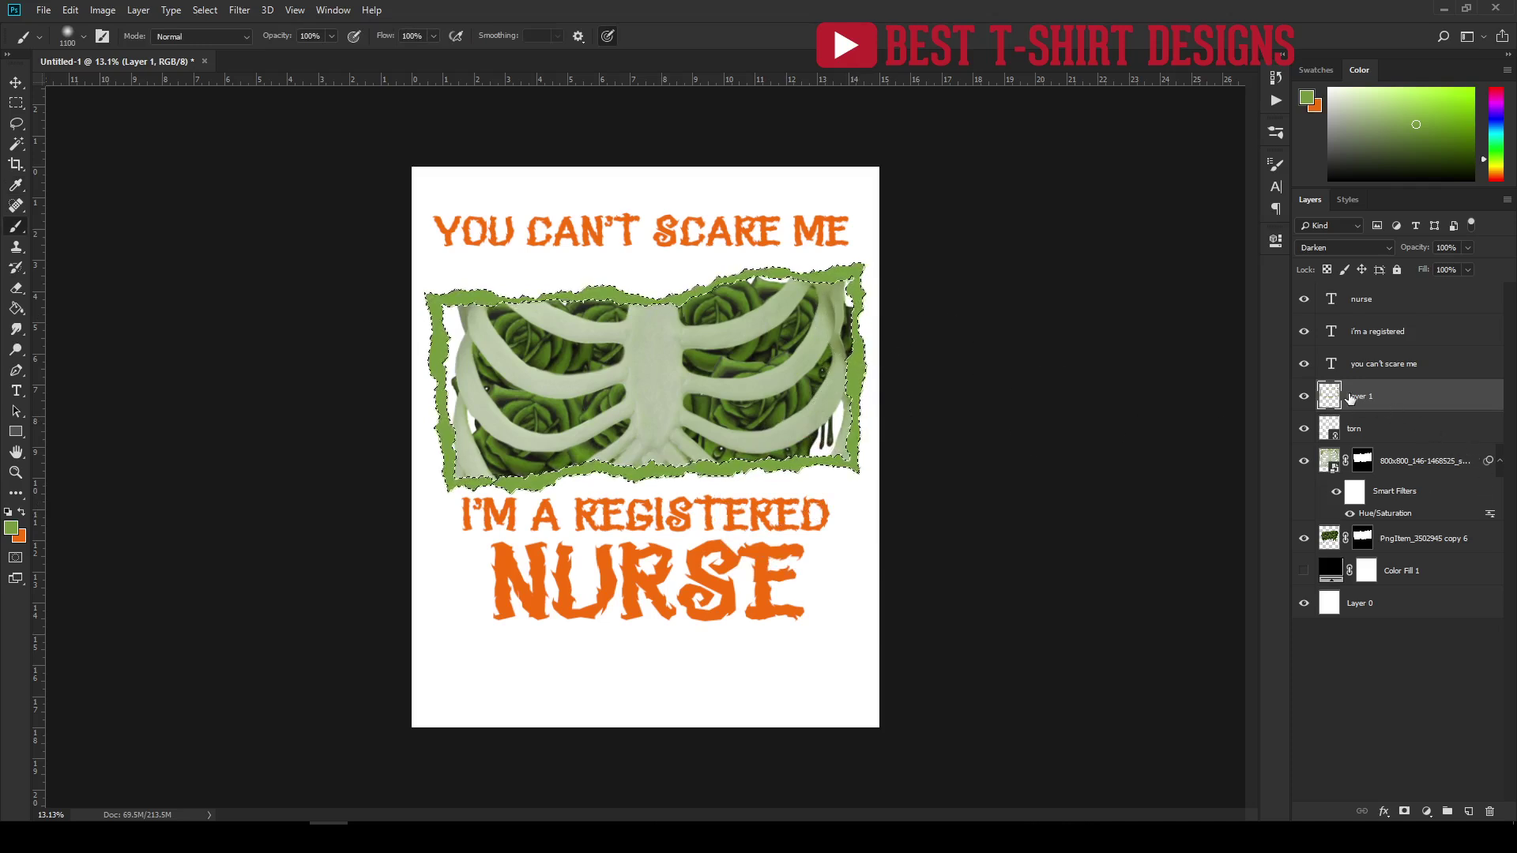
left_click(1335, 246)
left_click(1331, 263)
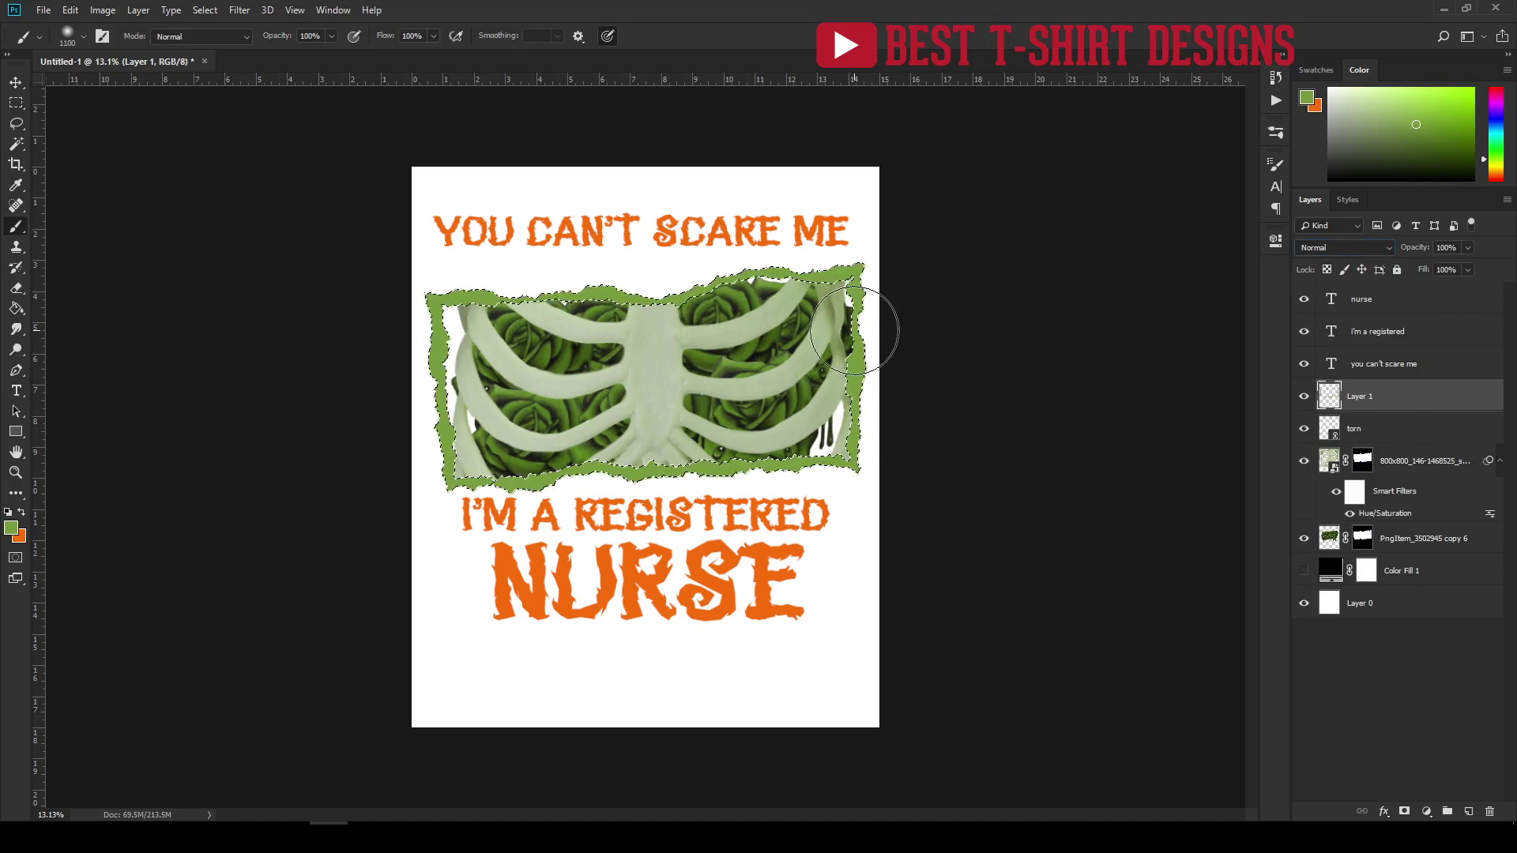
Sample the lettering's orange, paint the whole selected torn frame with it using the Brush, and deselect.
left_click(778, 569, "alt")
left_click(844, 276)
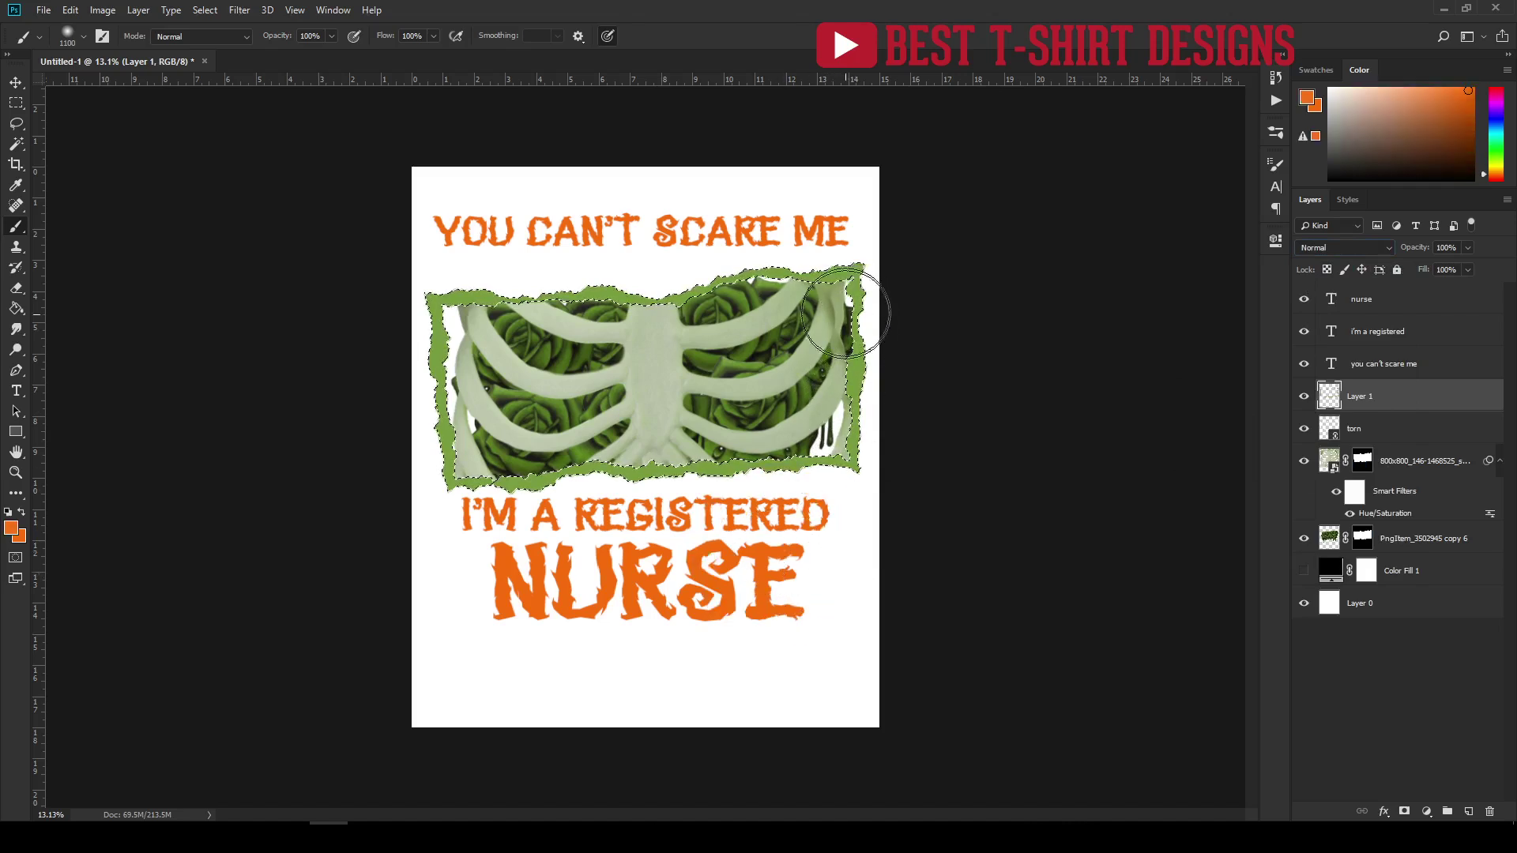
mouse_move(851, 442)
left_mouse_down()
mouse_move(382, 486)
mouse_move(522, 482)
mouse_move(415, 364)
mouse_move(423, 263)
mouse_move(426, 450)
mouse_move(429, 308)
mouse_move(897, 298)
left_mouse_up()
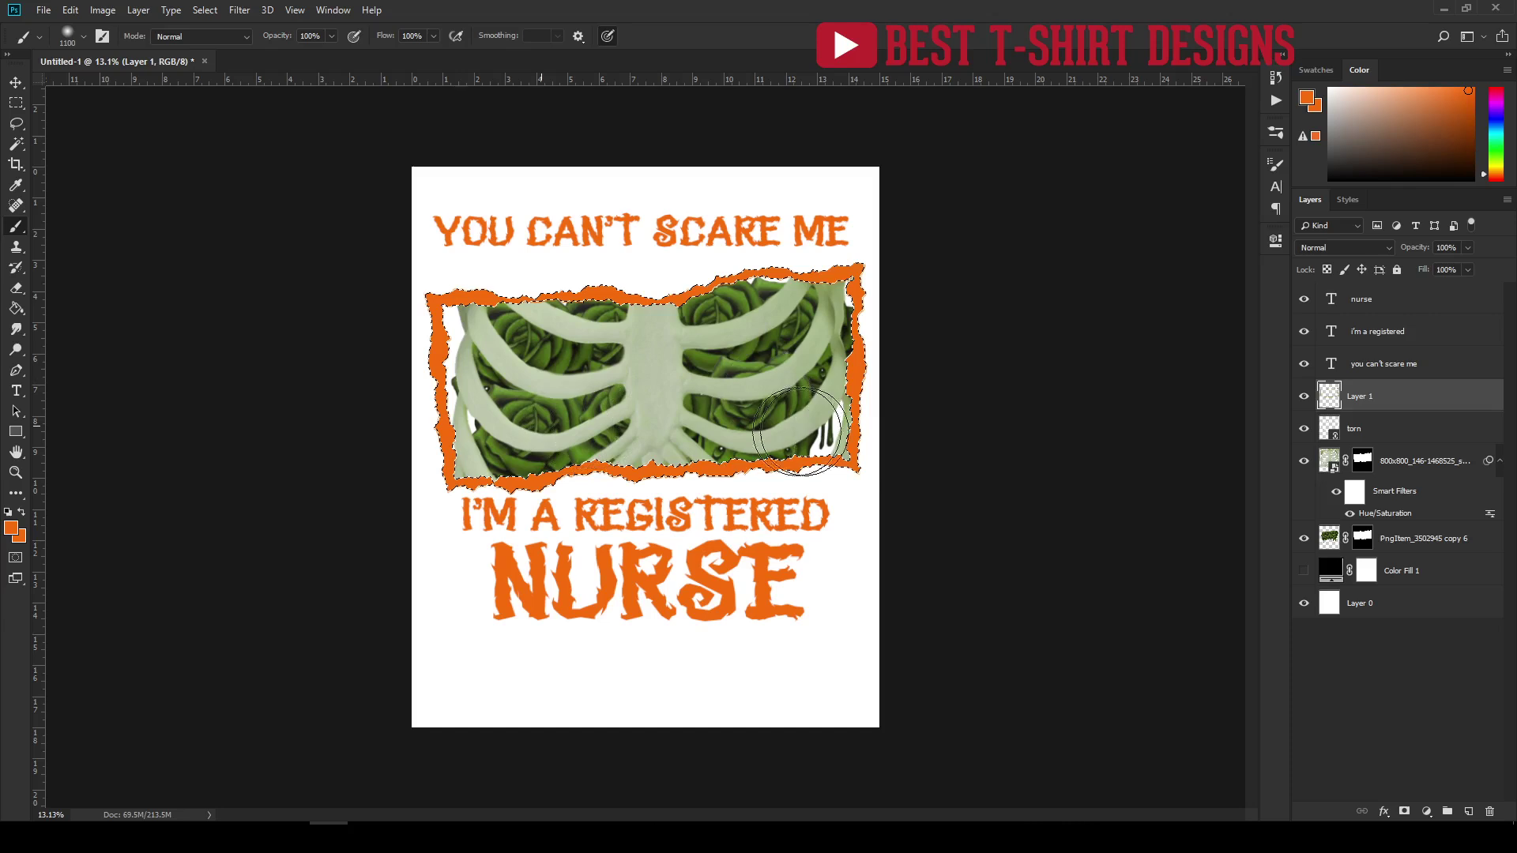
key("ctrl+d")
key("v")
left_click(948, 446)
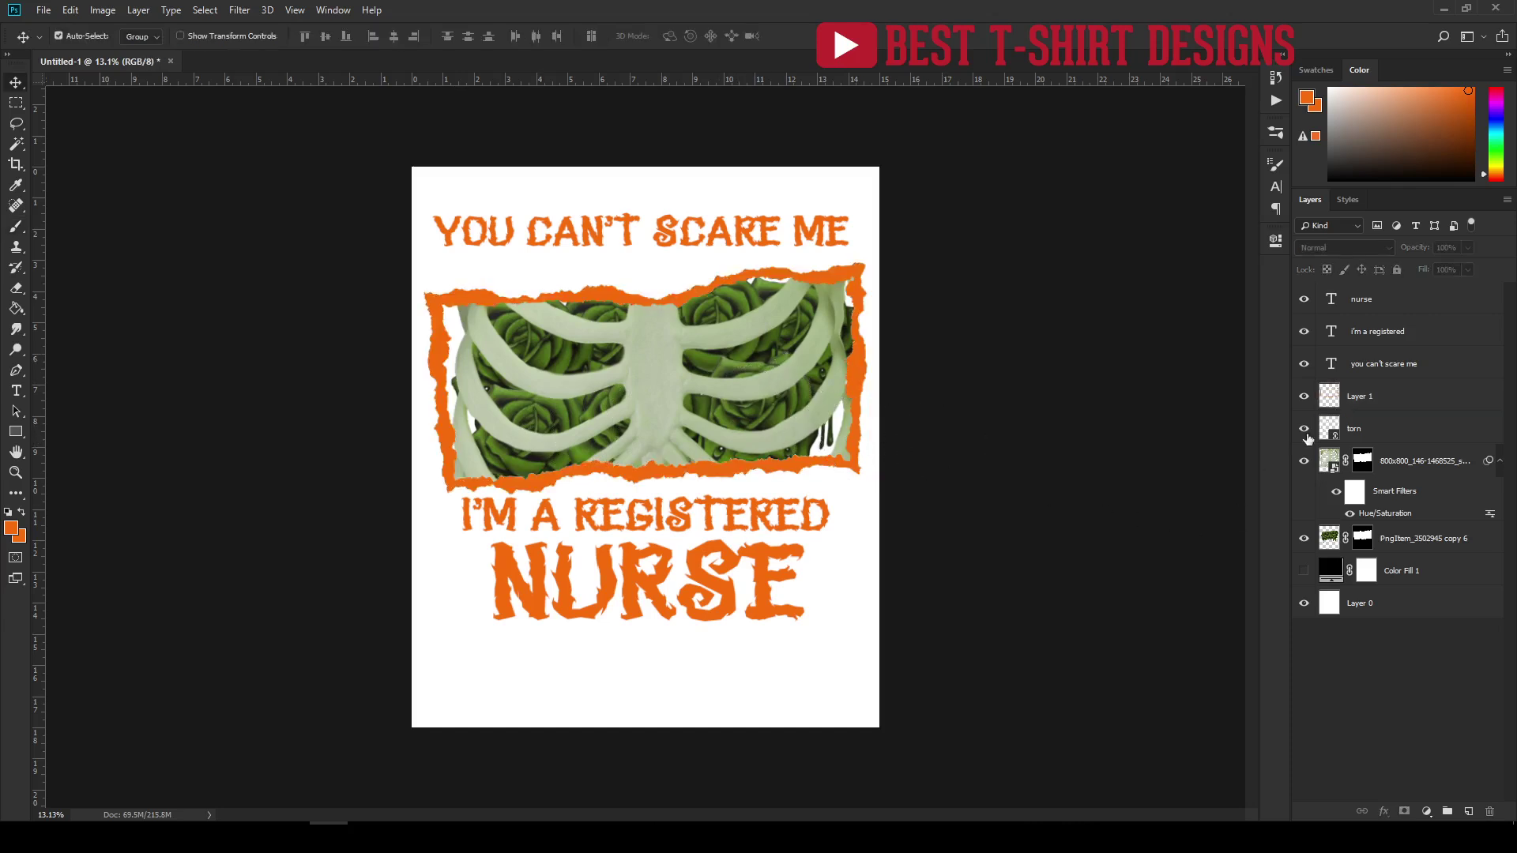
Apply the layer mask of the roses layer, PngItem_3502945 copy 6, permanently to its pixels.
left_click(1402, 460)
left_click(1397, 545)
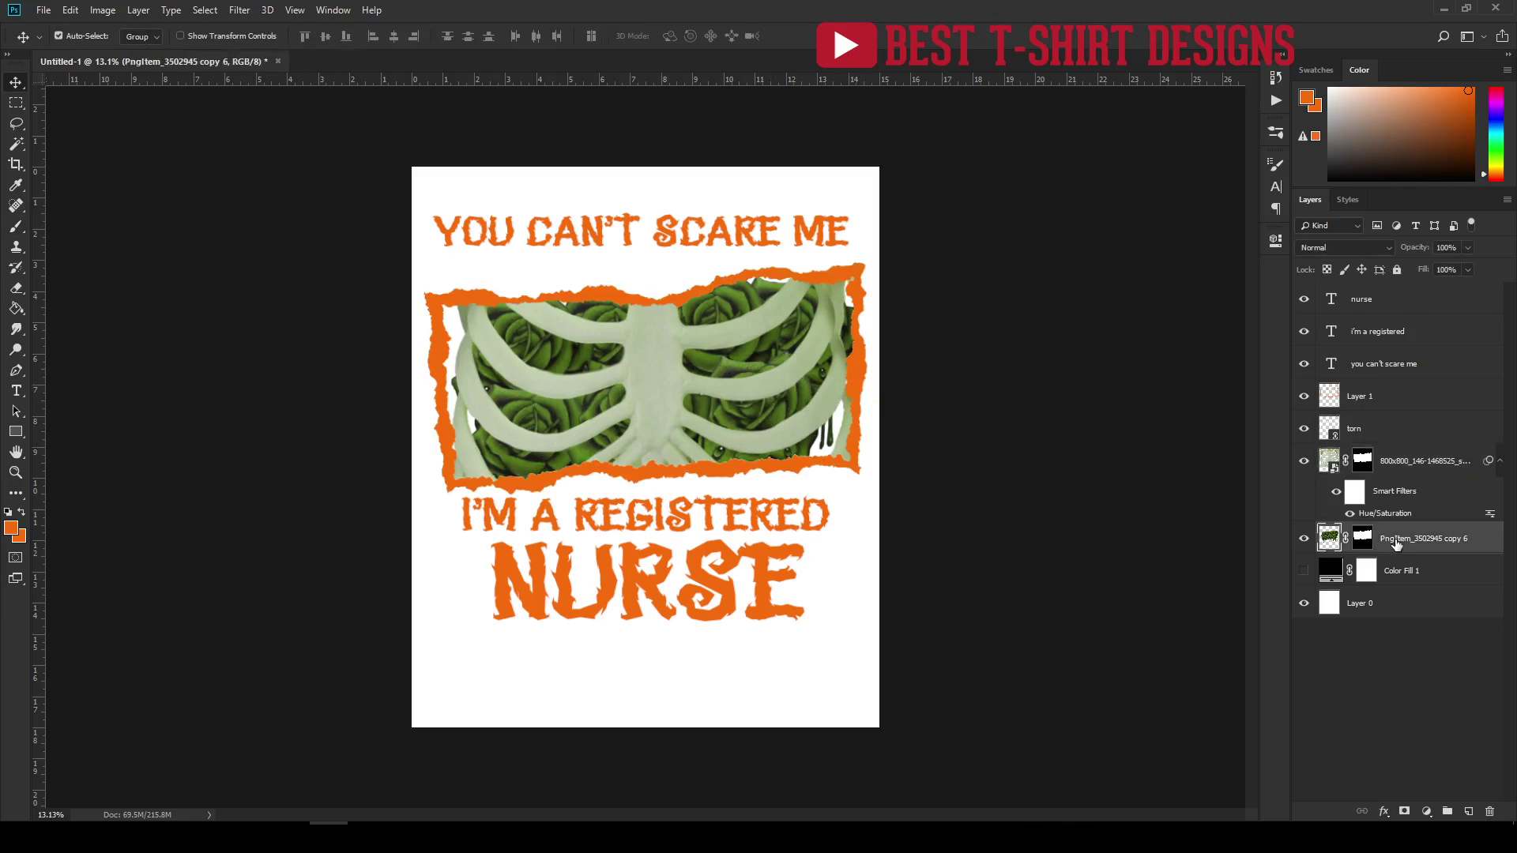
left_click(1363, 538)
right_click(1367, 543)
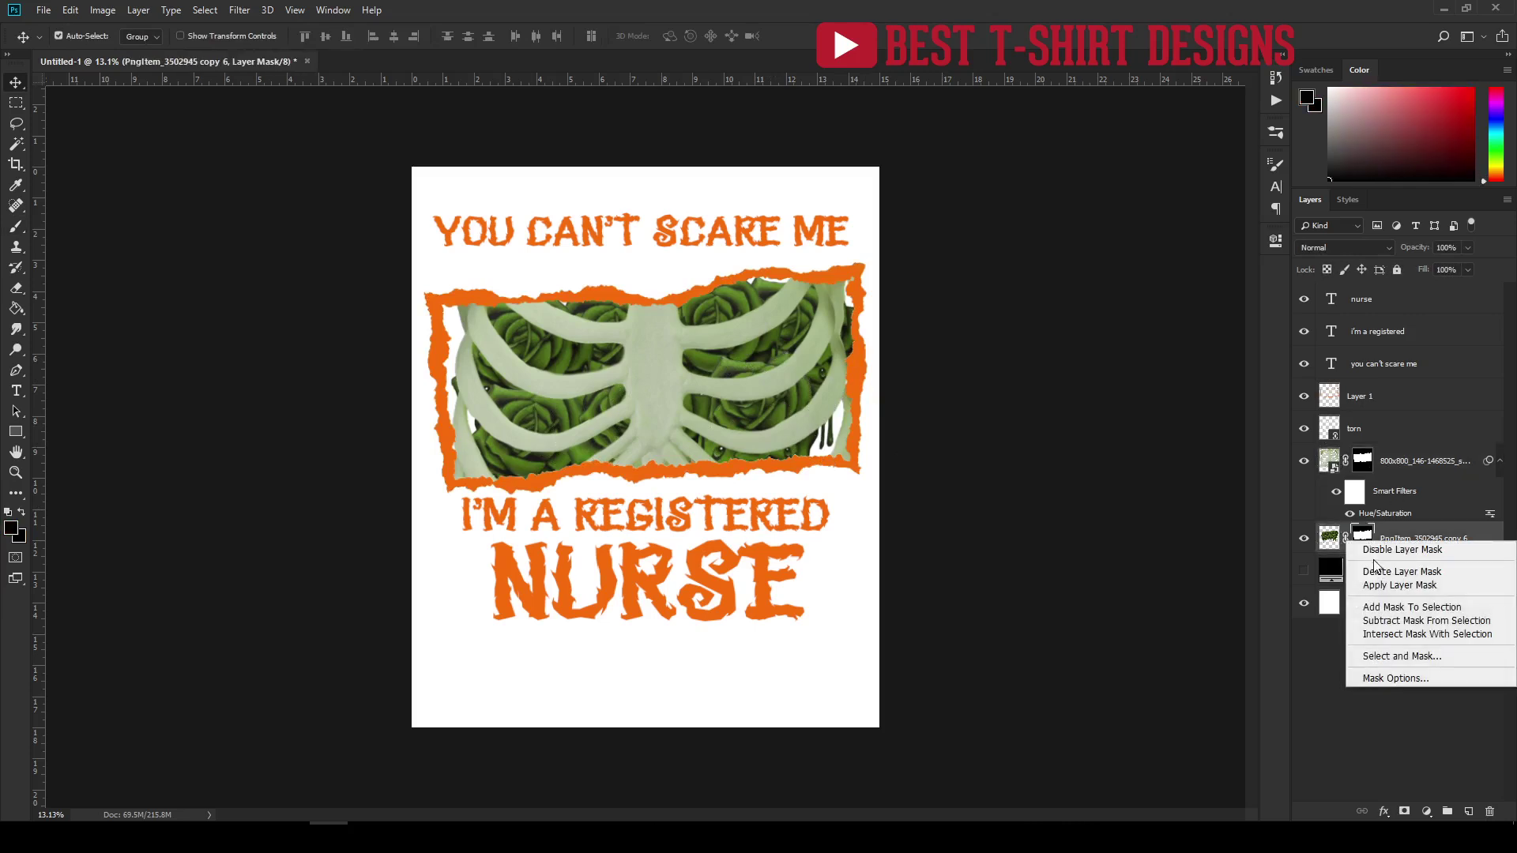
left_click(1399, 586)
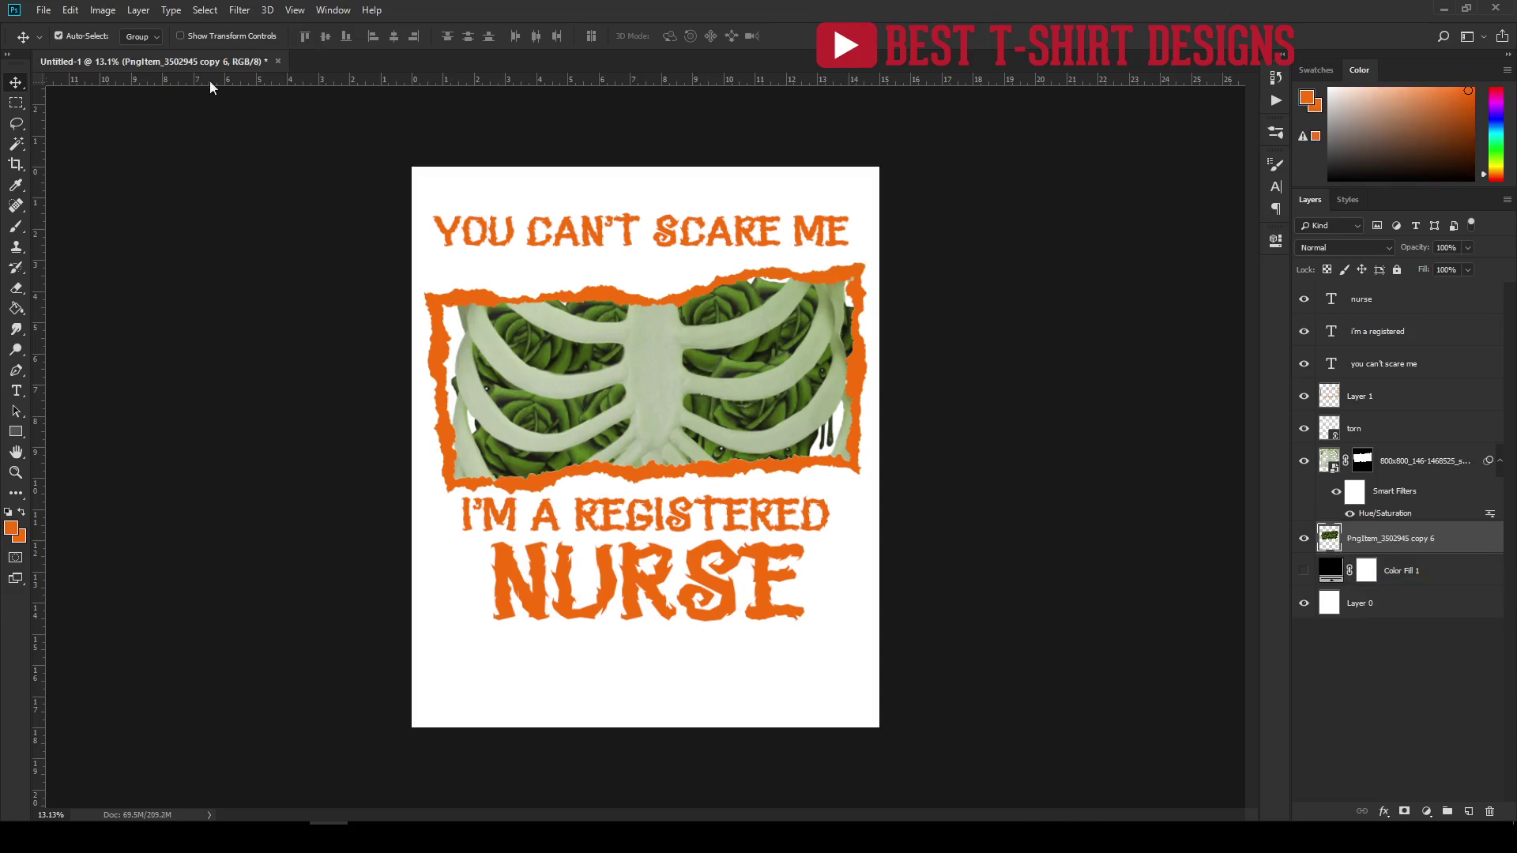
Desaturate the roses layer.
left_click(102, 11)
mouse_move(126, 51)
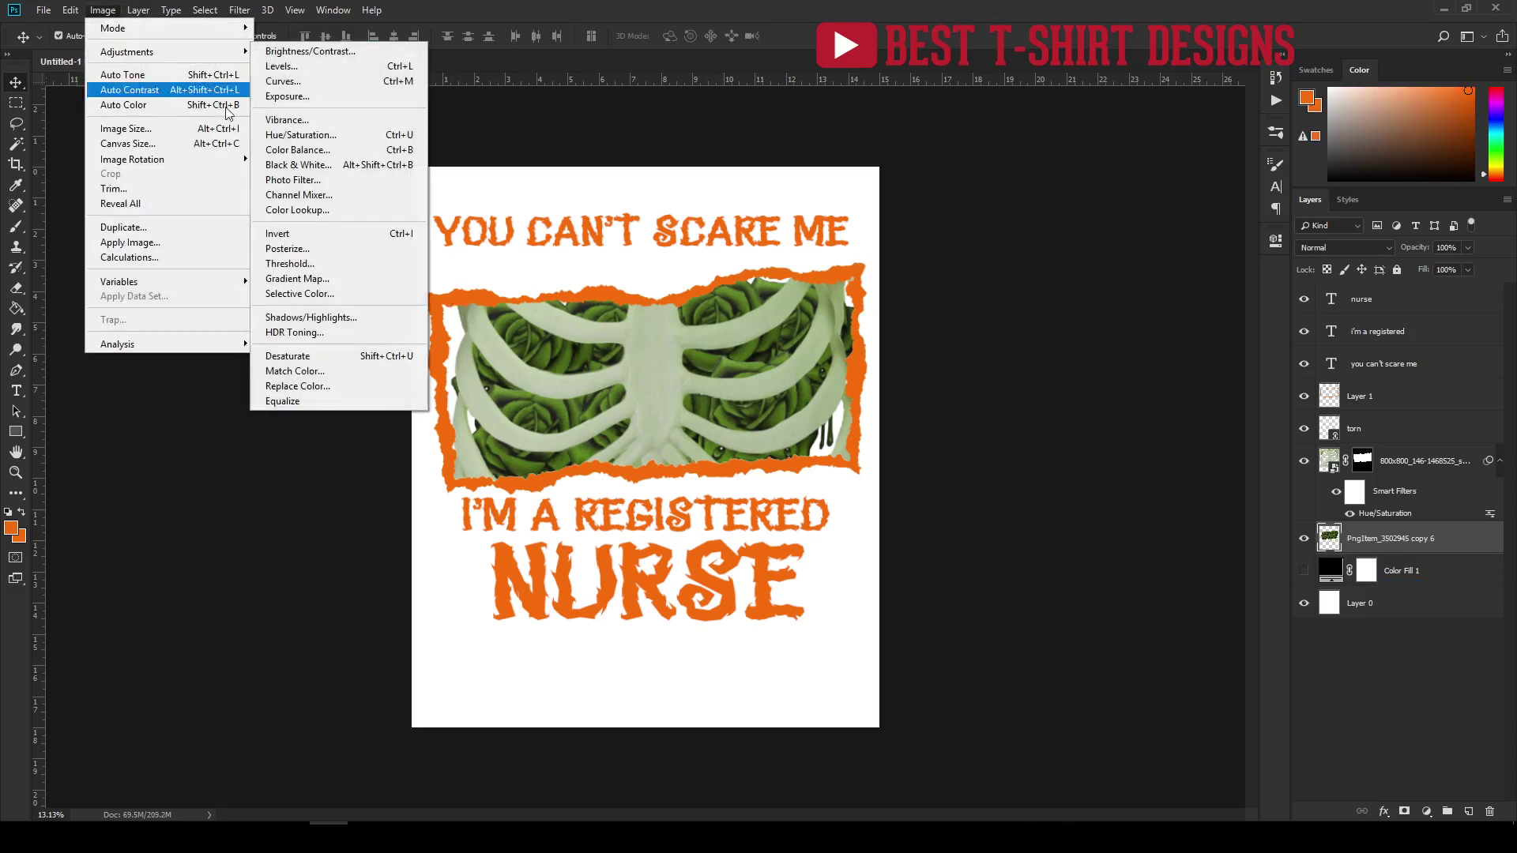
left_click(298, 358)
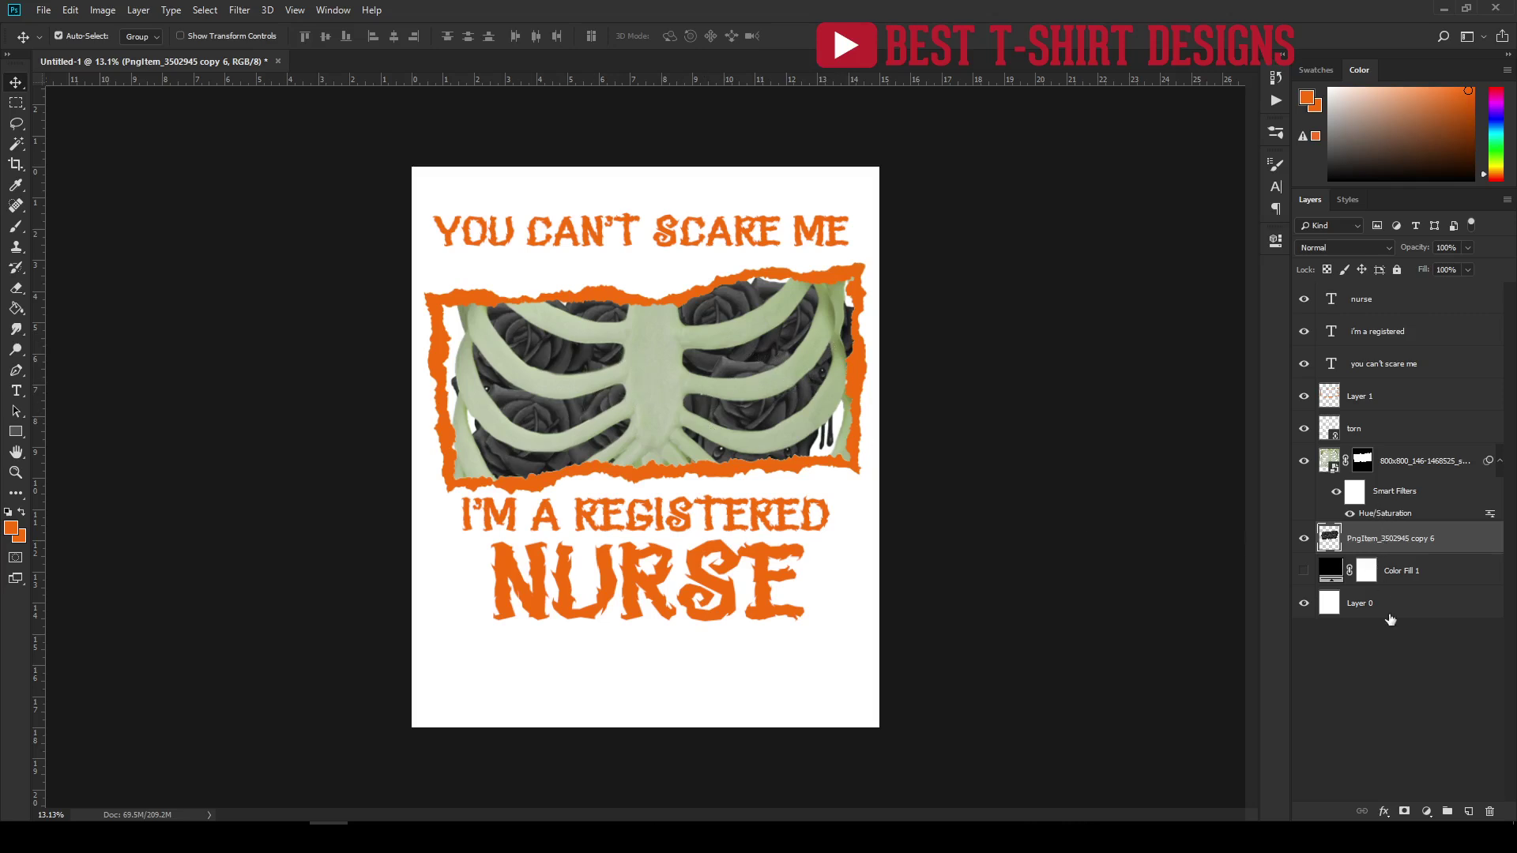
Add a new layer directly above the roses, load the roses' outline as a selection, paint it orange and deselect.
left_click(1469, 812, "ctrl")
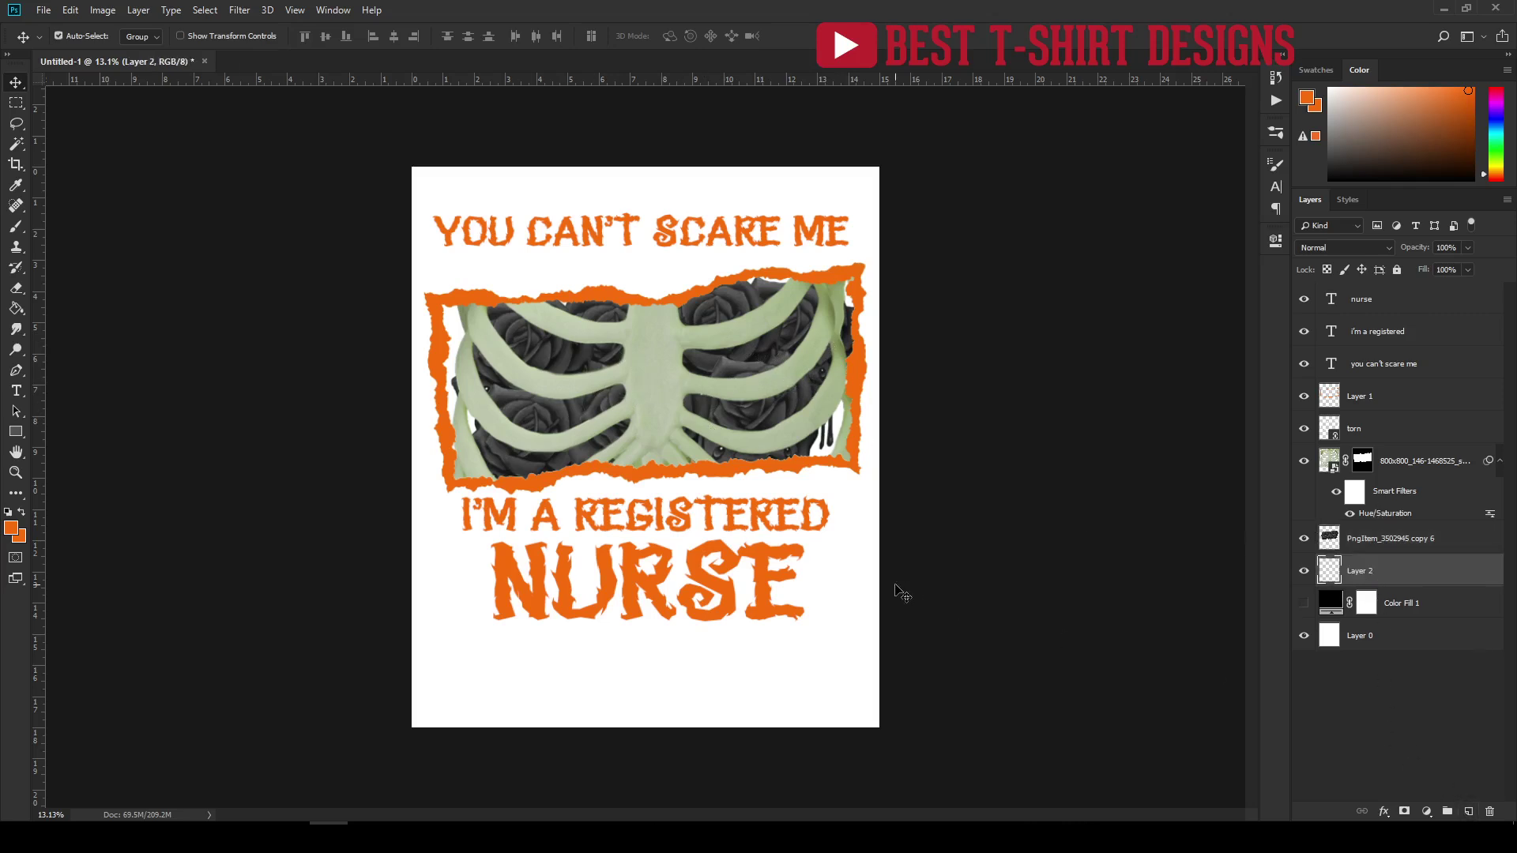
key("b")
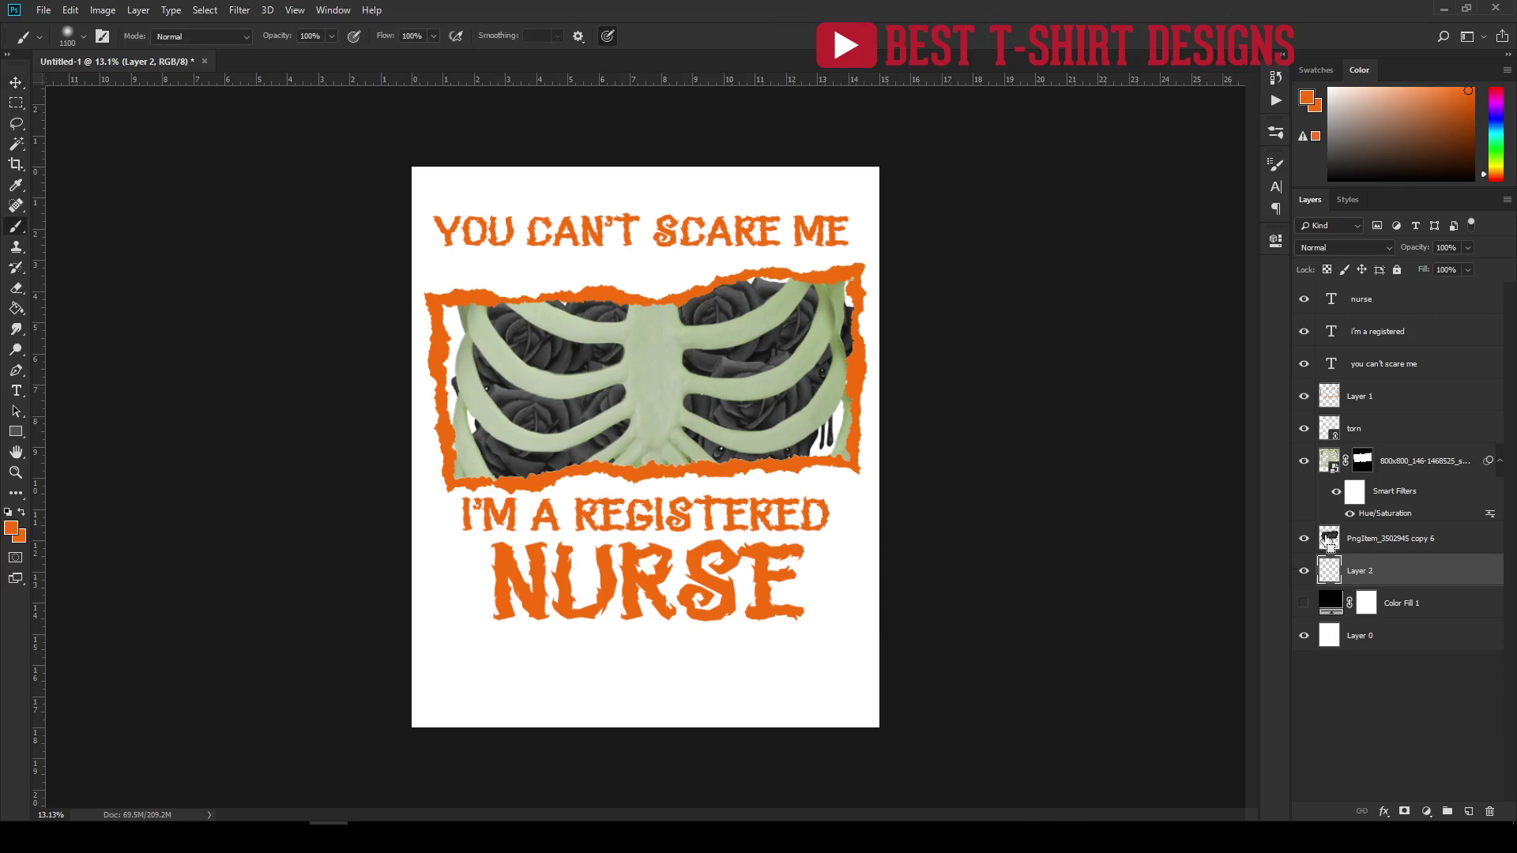
left_click(1329, 540, "ctrl")
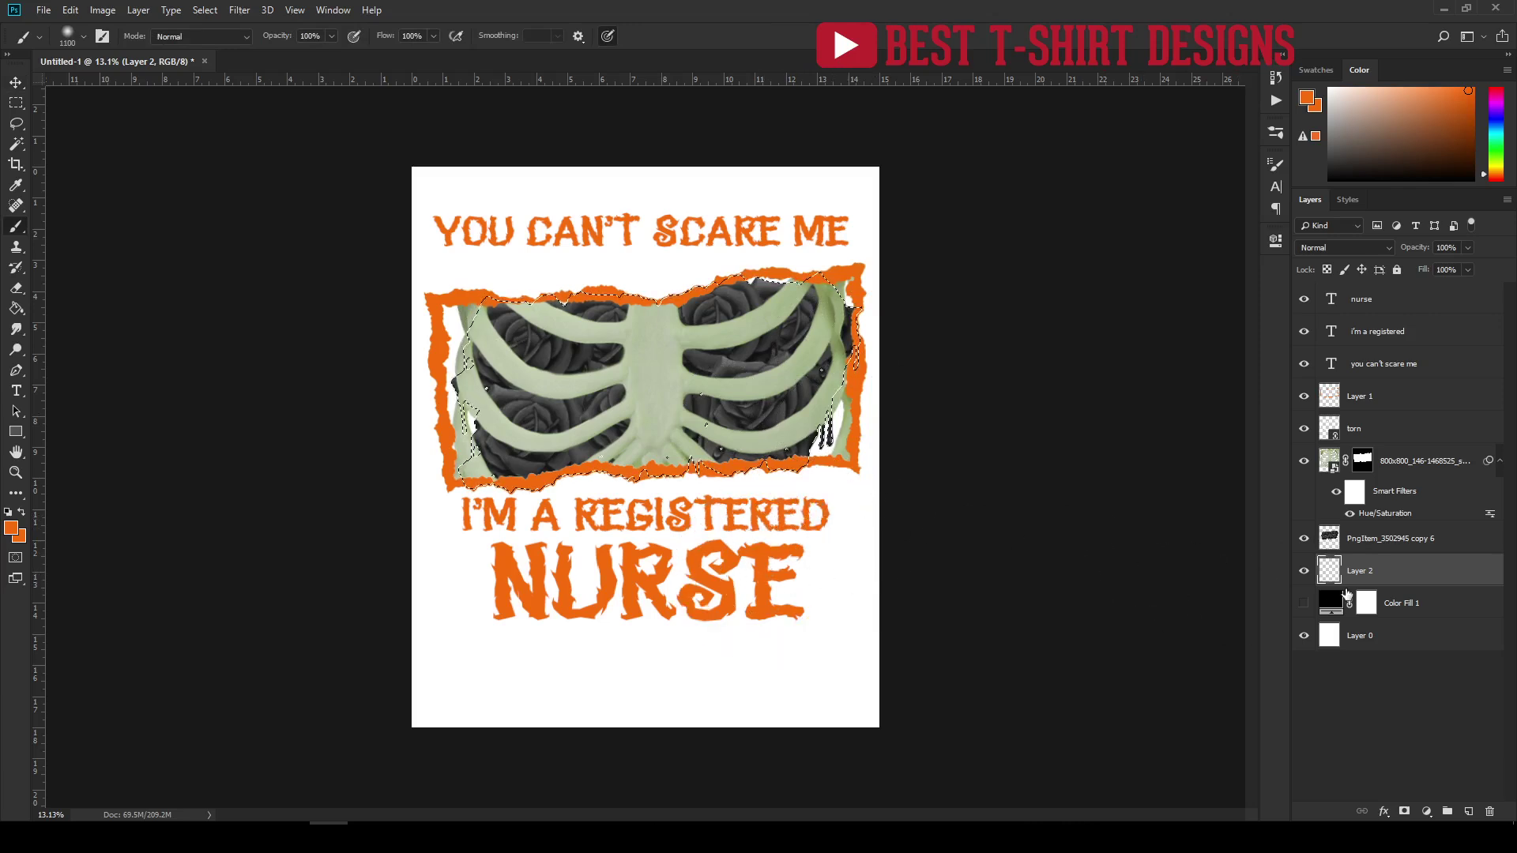
left_click_drag(1406, 581, 1367, 536)
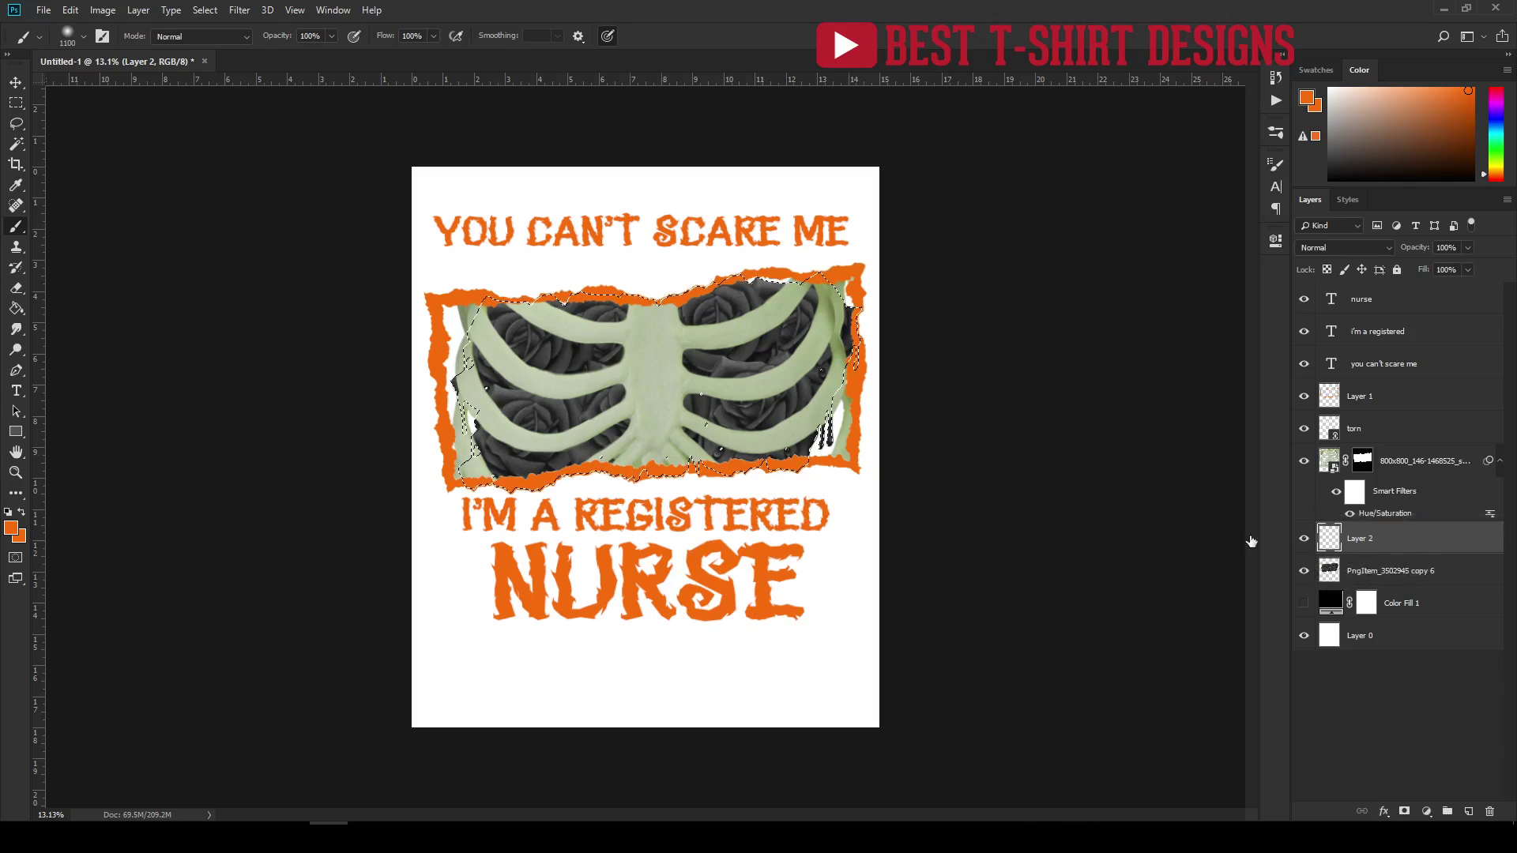
mouse_move(508, 330)
left_mouse_down()
mouse_move(229, 353)
mouse_move(455, 343)
mouse_move(459, 439)
mouse_move(632, 377)
mouse_move(429, 504)
mouse_move(683, 359)
mouse_move(694, 433)
mouse_move(804, 374)
mouse_move(786, 438)
mouse_move(651, 453)
mouse_move(799, 411)
mouse_move(615, 361)
mouse_move(433, 348)
mouse_move(691, 335)
mouse_move(837, 390)
mouse_move(804, 471)
mouse_move(682, 392)
mouse_move(819, 365)
mouse_move(722, 298)
mouse_move(477, 379)
left_mouse_up()
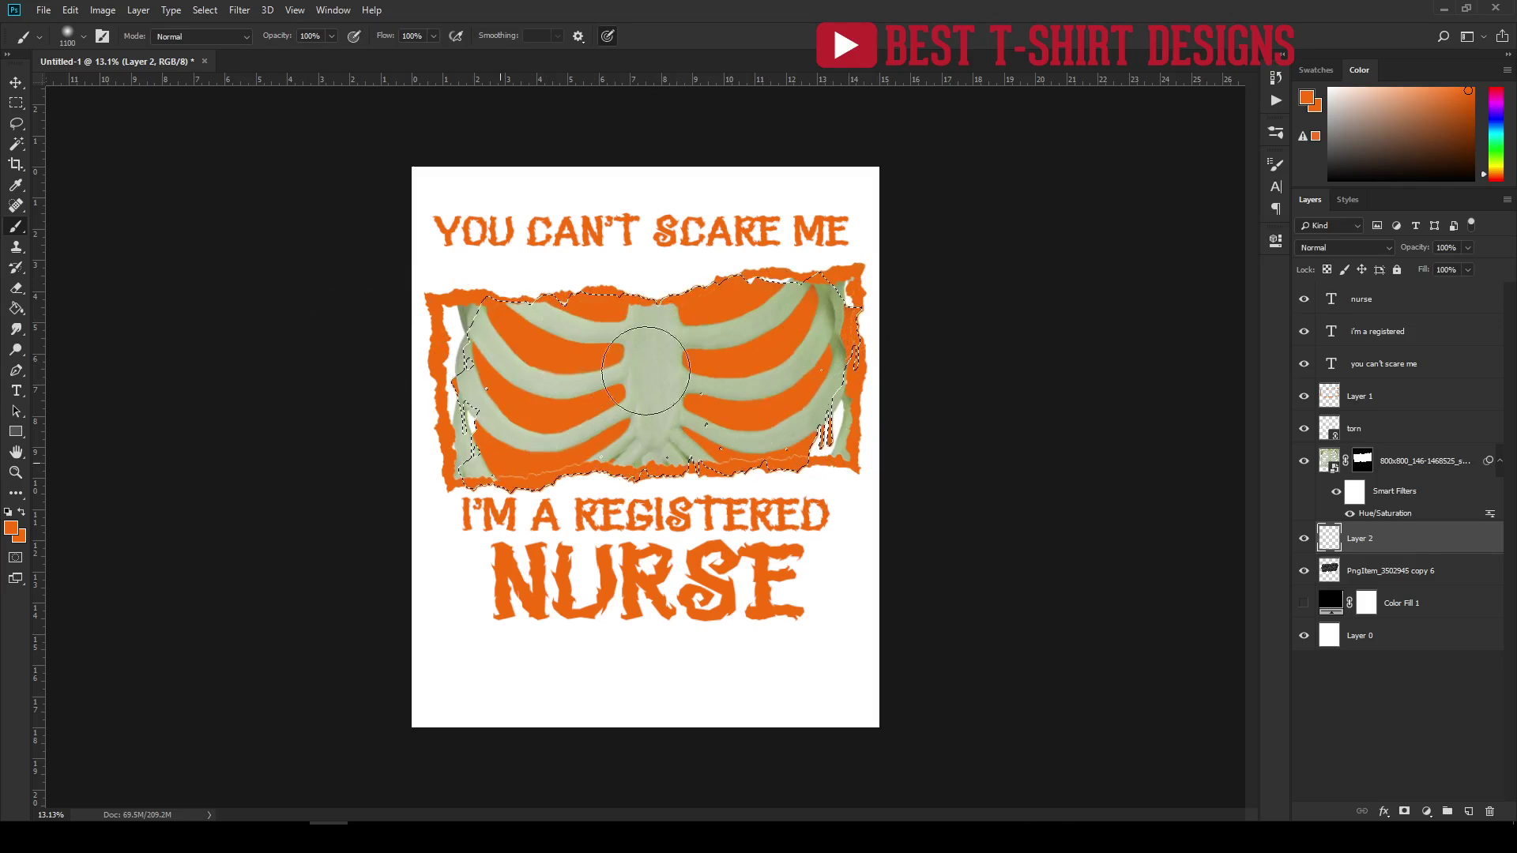
key("ctrl+d")
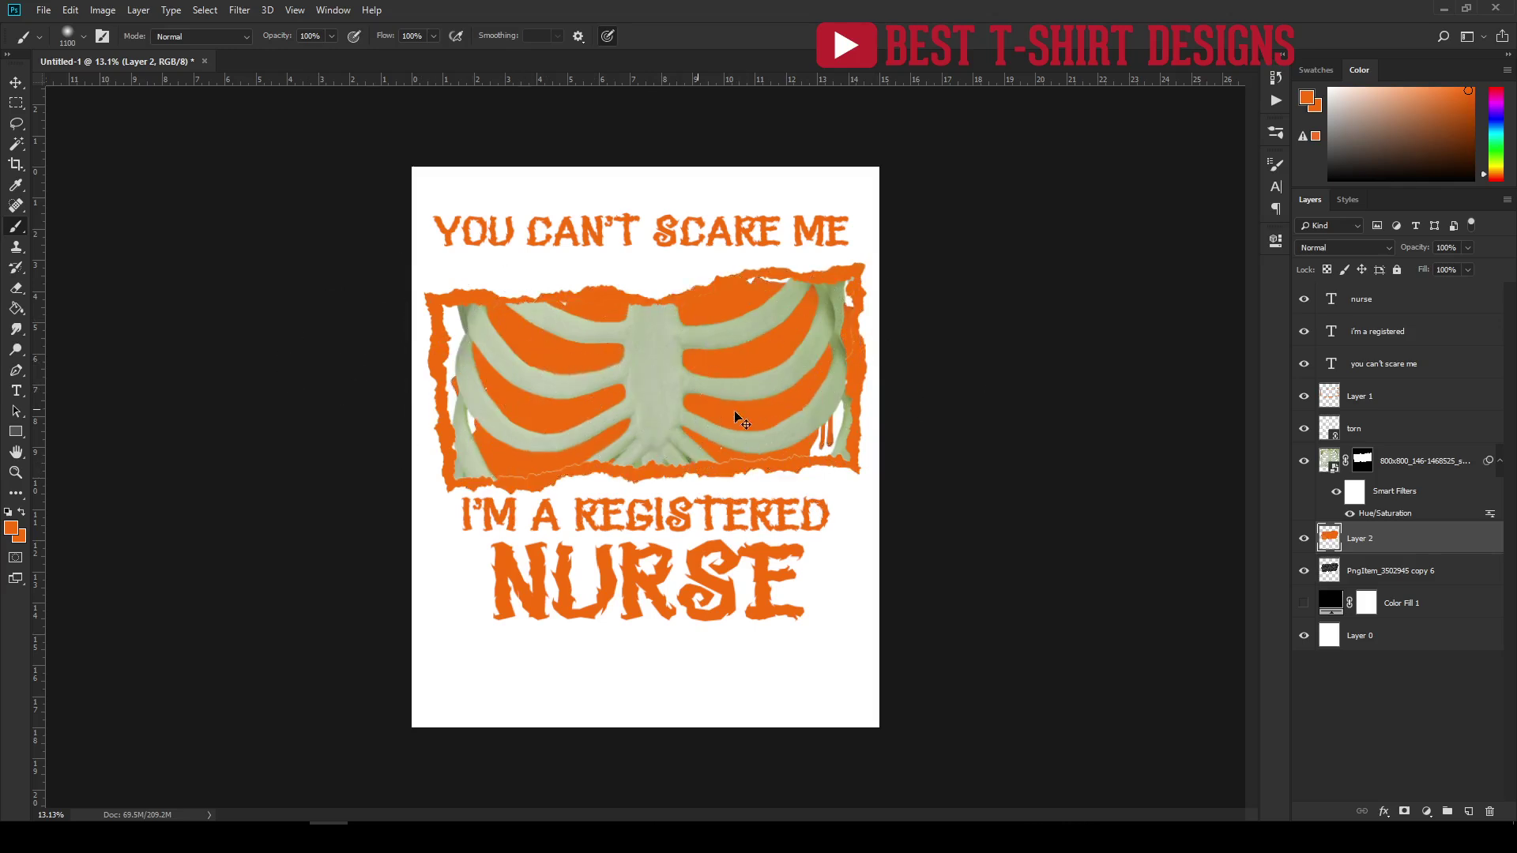
key("v")
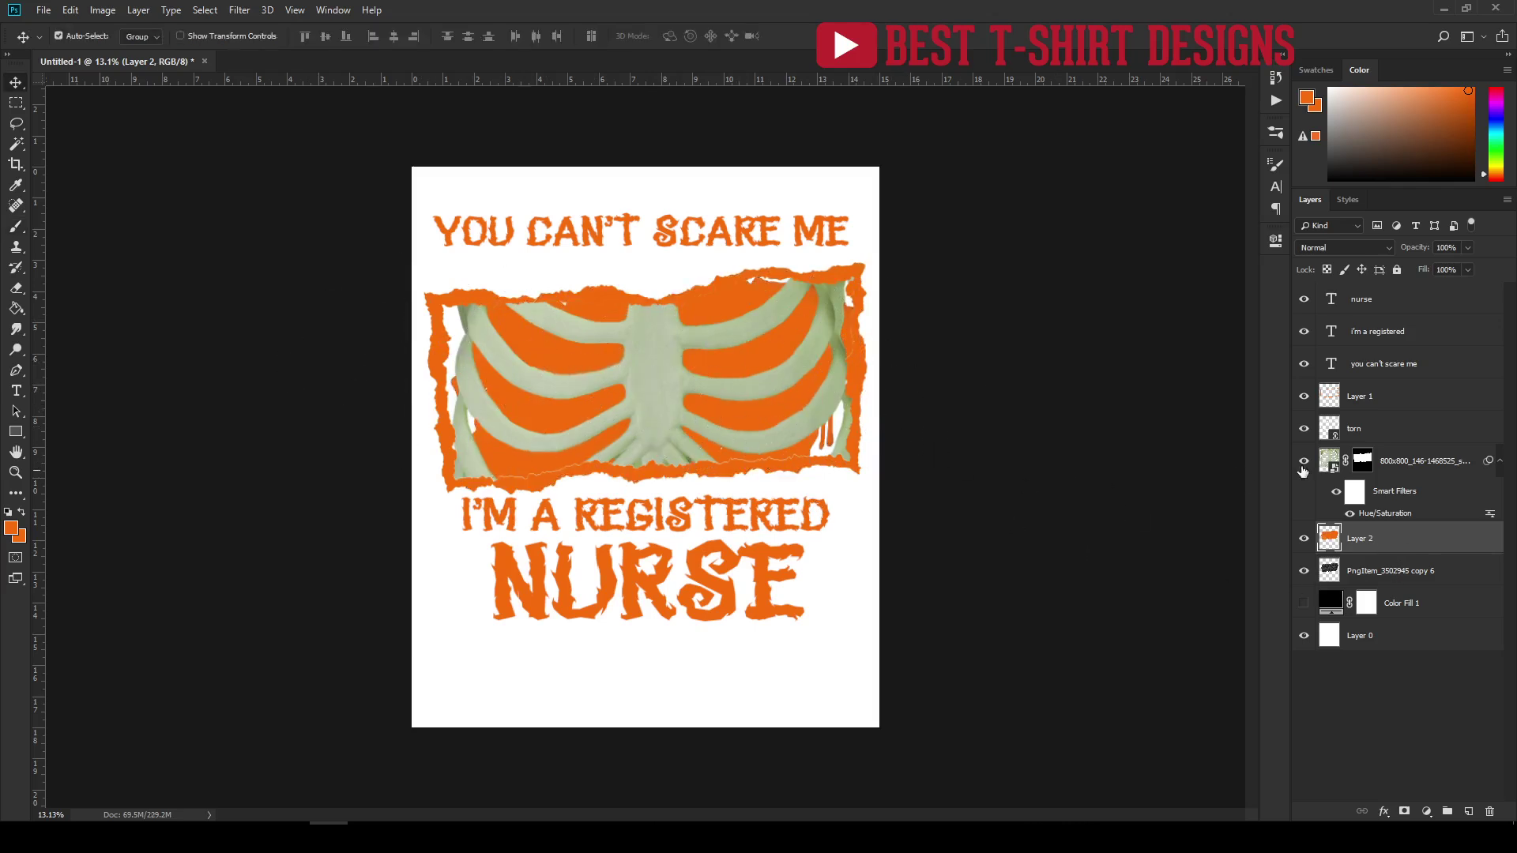
Try out different blend modes on the orange layer above the roses, settle on Color, and deselect the layer.
left_click(1320, 247)
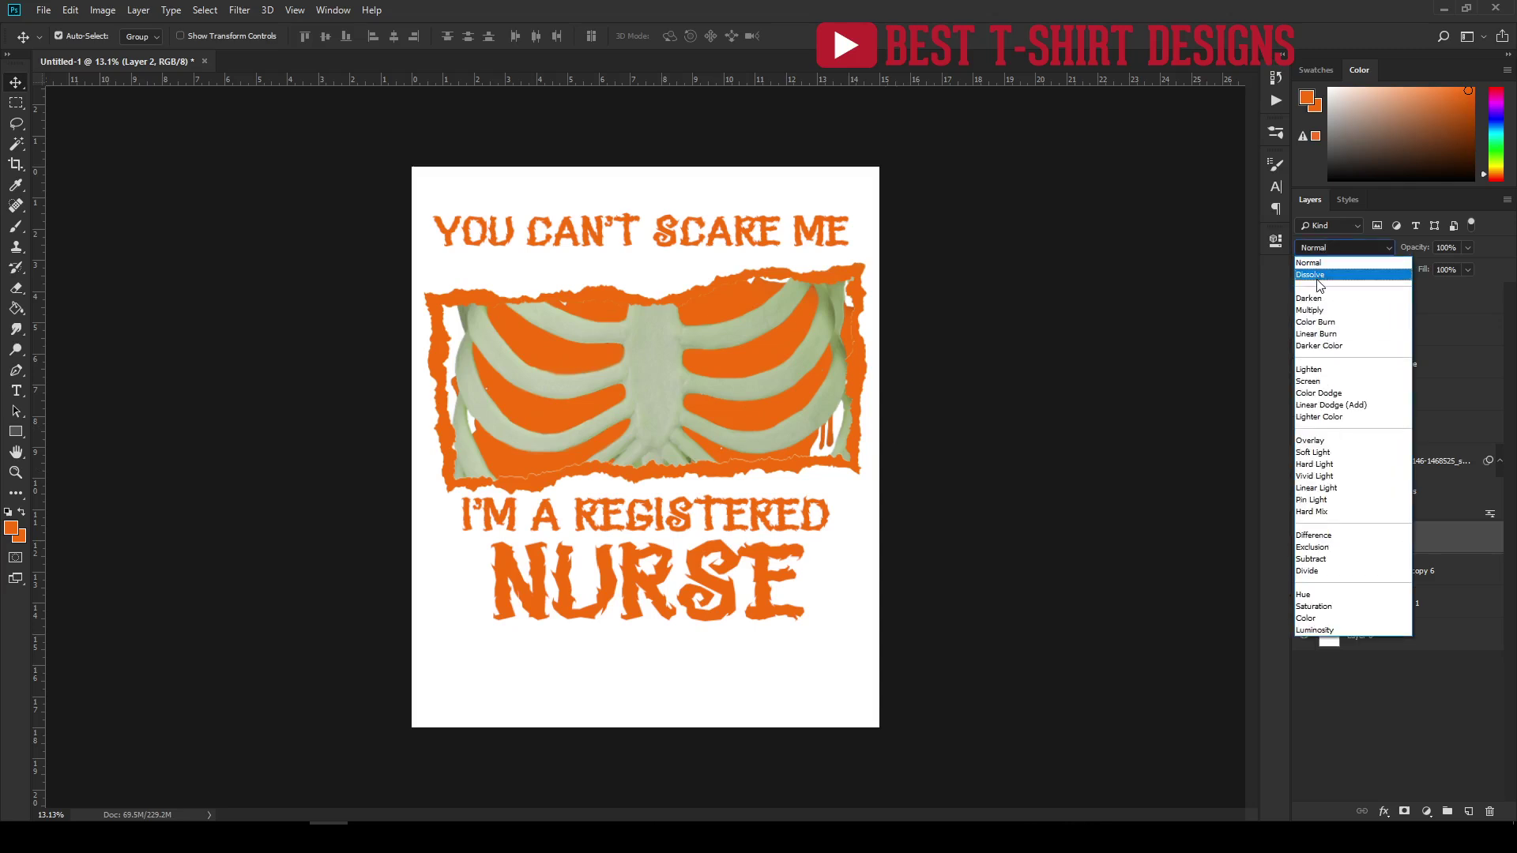
left_click(1316, 275)
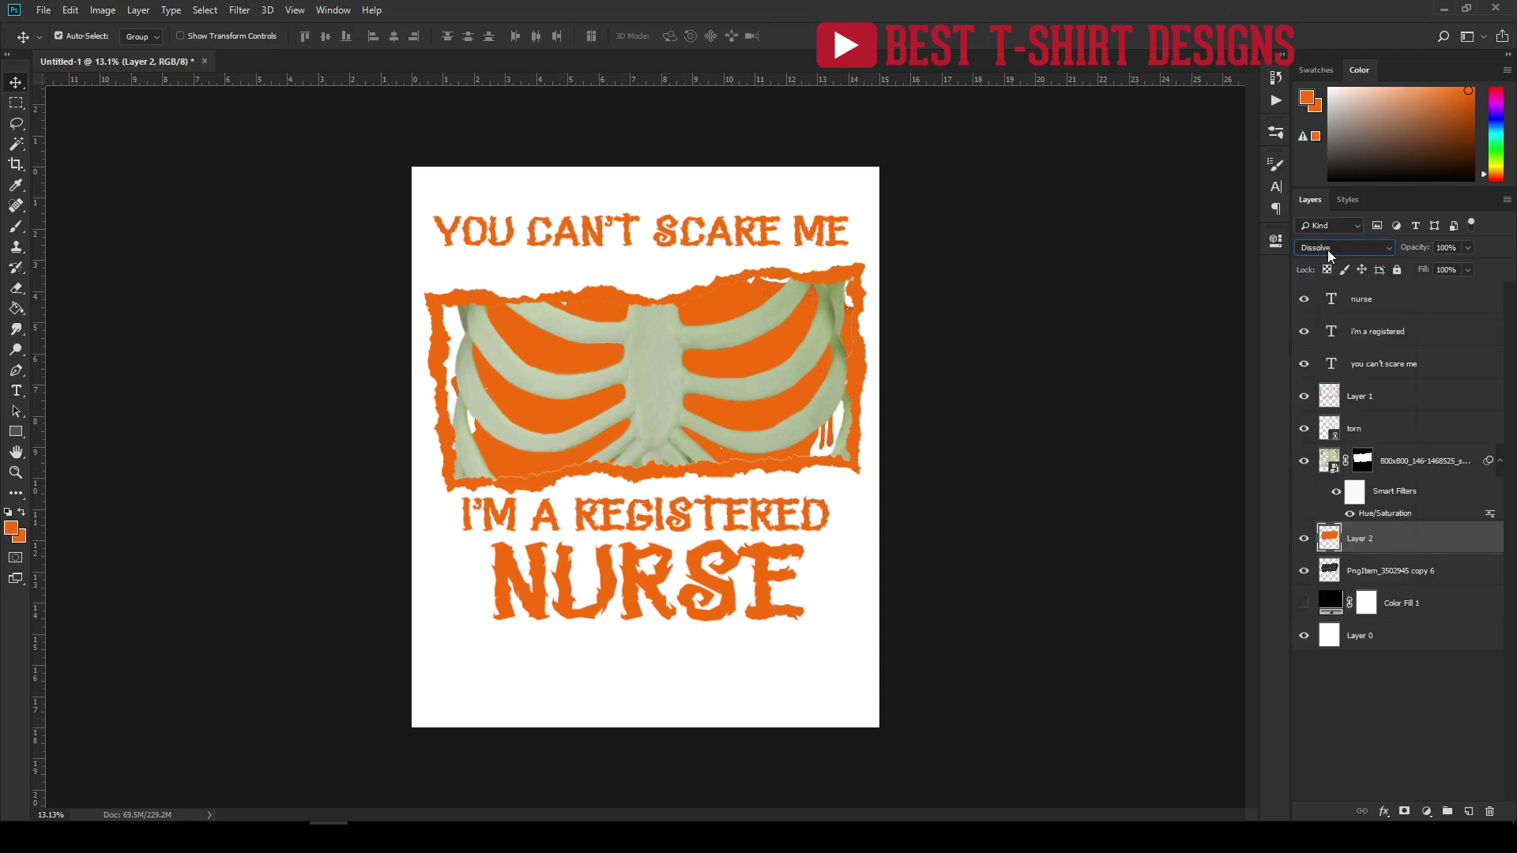
scroll(1327, 250, "down", 1)
scroll(1328, 250, "down", 2)
scroll(1327, 250, "down", 3)
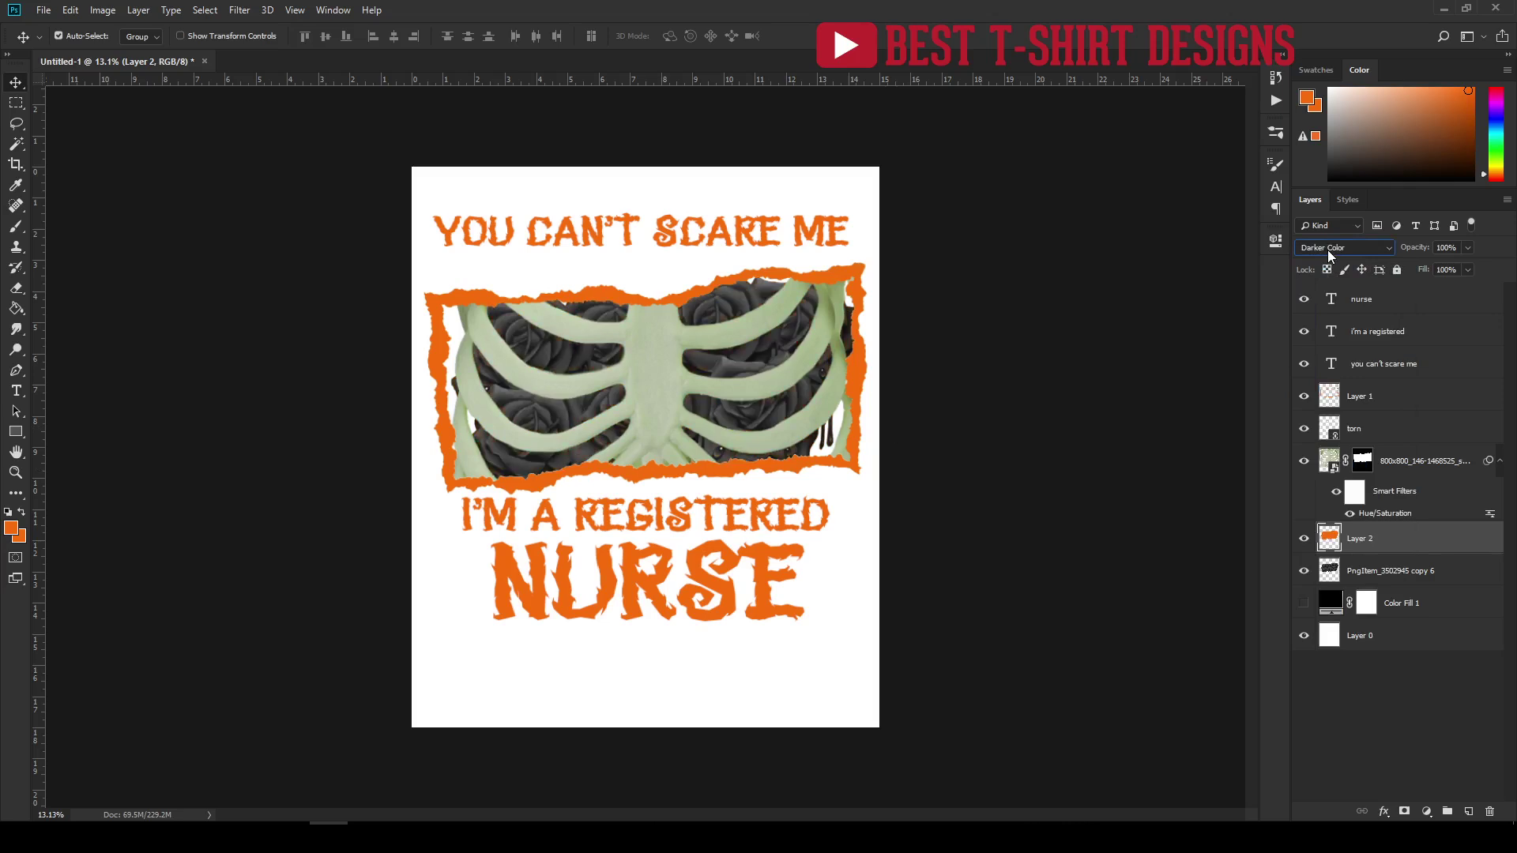
scroll(1327, 249, "down", 1)
scroll(1328, 250, "down", 2)
scroll(1327, 250, "up", 1)
scroll(1327, 249, "down", 1)
scroll(1327, 249, "down", 2)
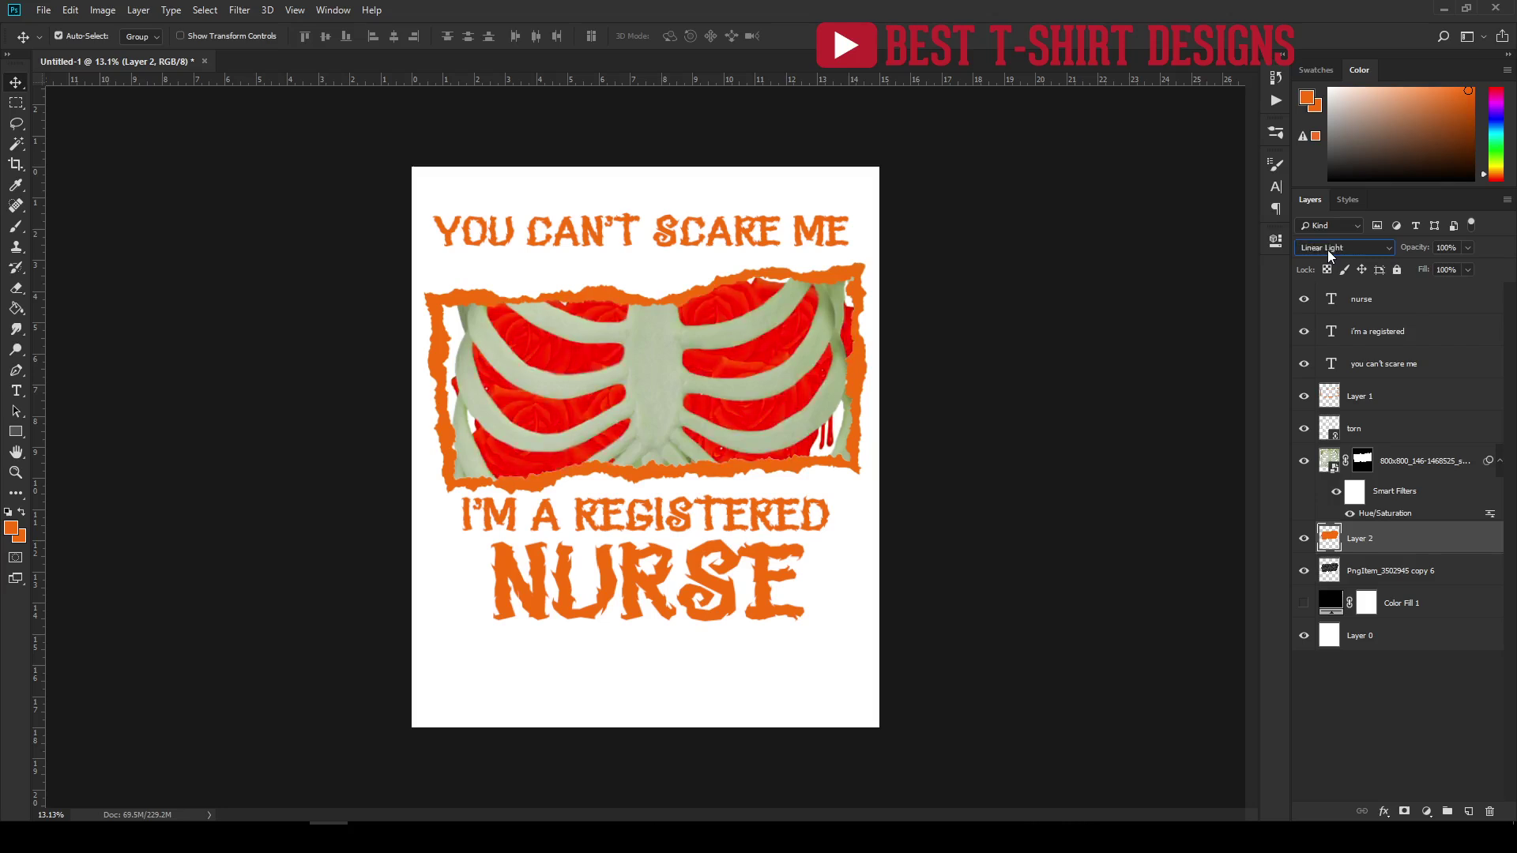
scroll(1327, 250, "down", 1)
scroll(1327, 249, "down", 1)
scroll(1327, 249, "down", 4)
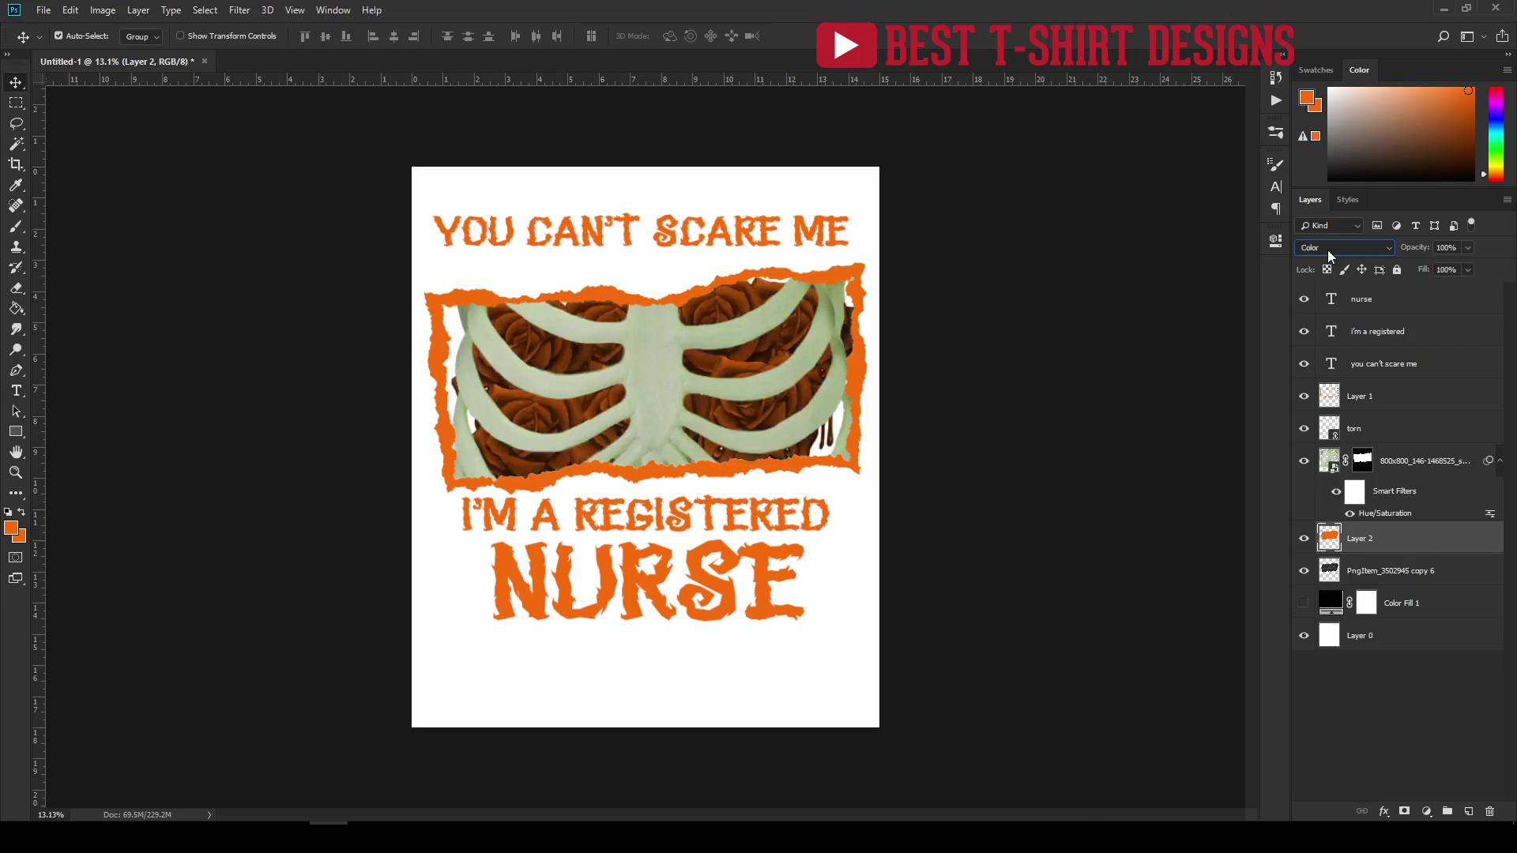
left_click(1125, 312)
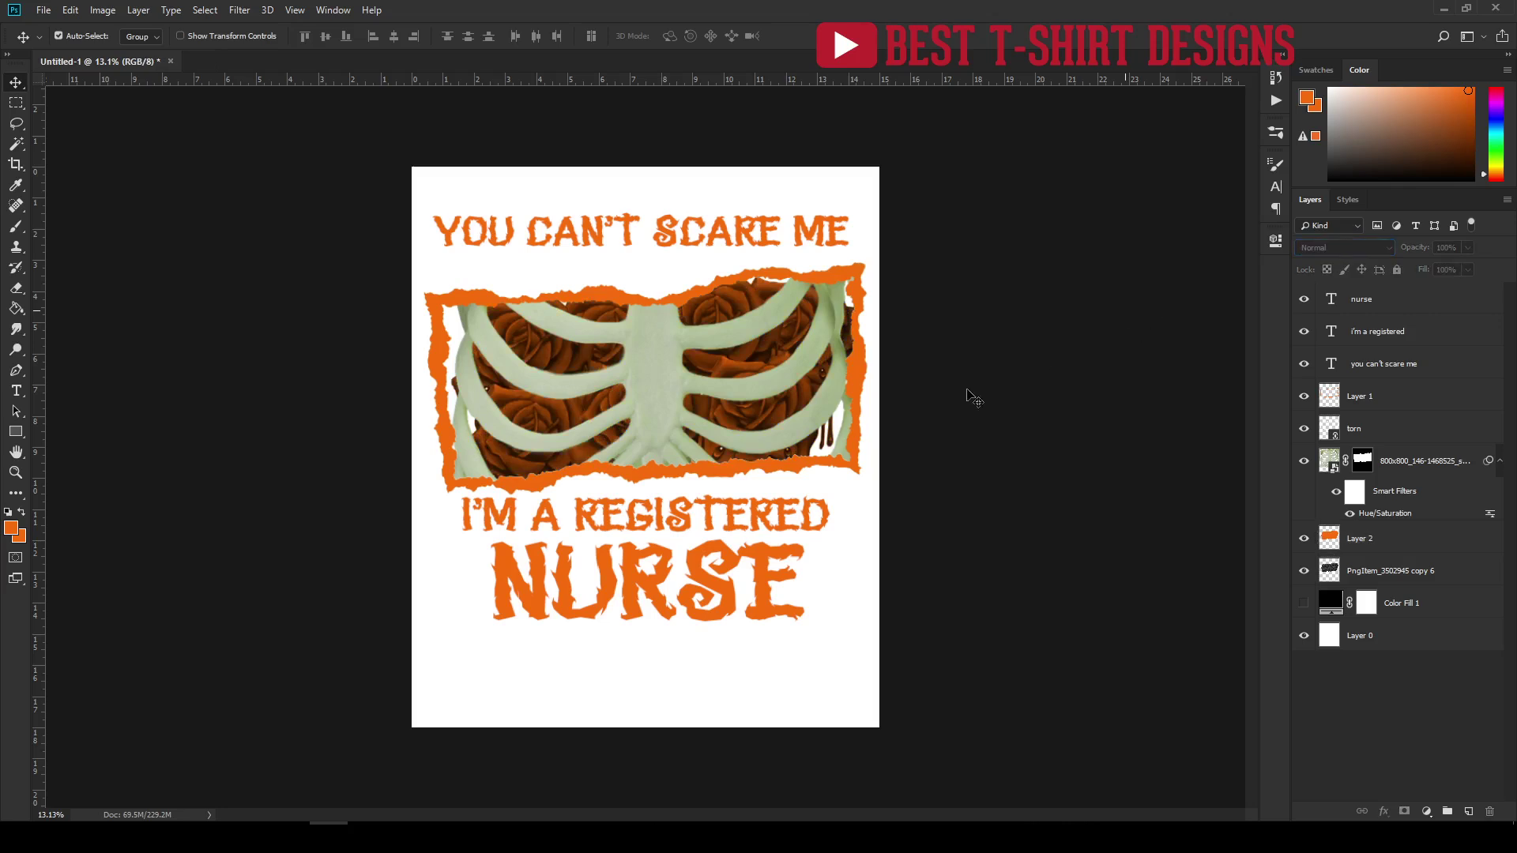
Preview the design on the black Color Fill 1 layer, and hide that fill and the white Layer 0 for a transparent background.
left_click(1302, 603)
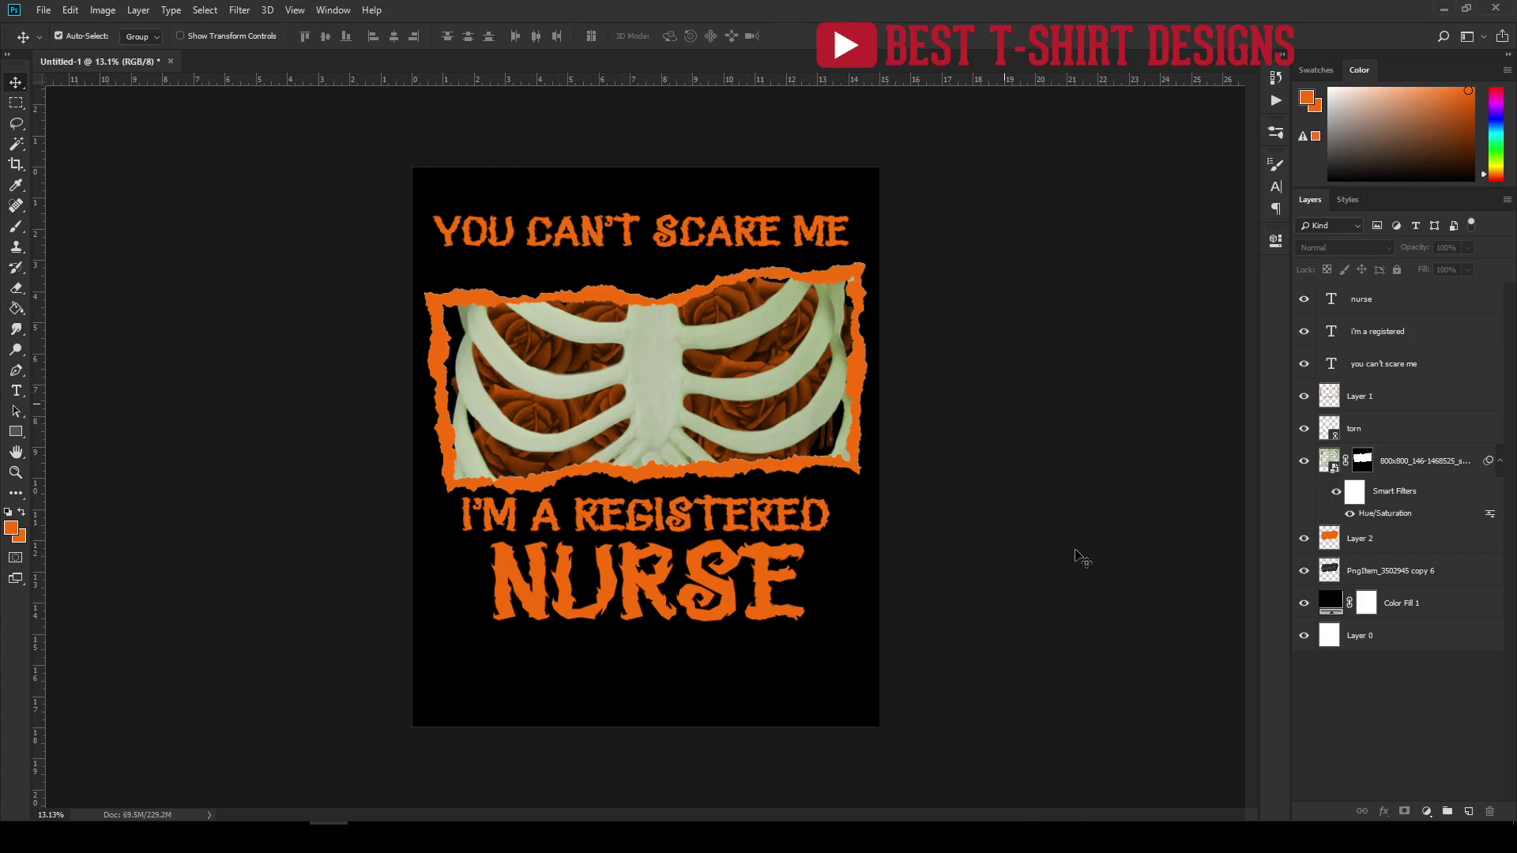
left_click(1303, 635)
left_click(1303, 603)
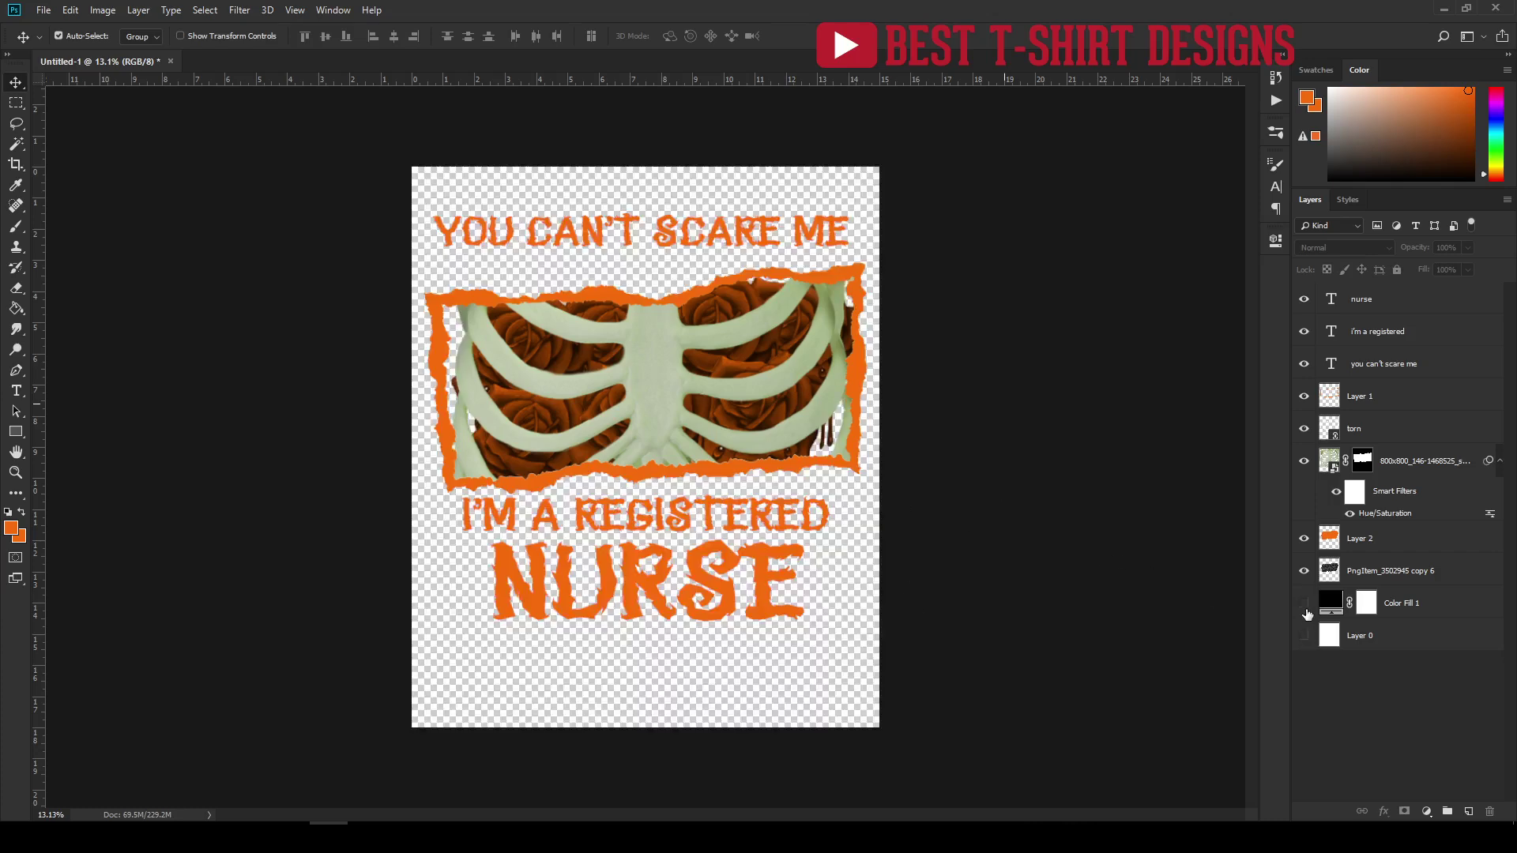
Save a PNG copy of the design as "Torn paper" in the 5. Torn Paper folder with the default PNG options.
key("ctrl+shift+s")
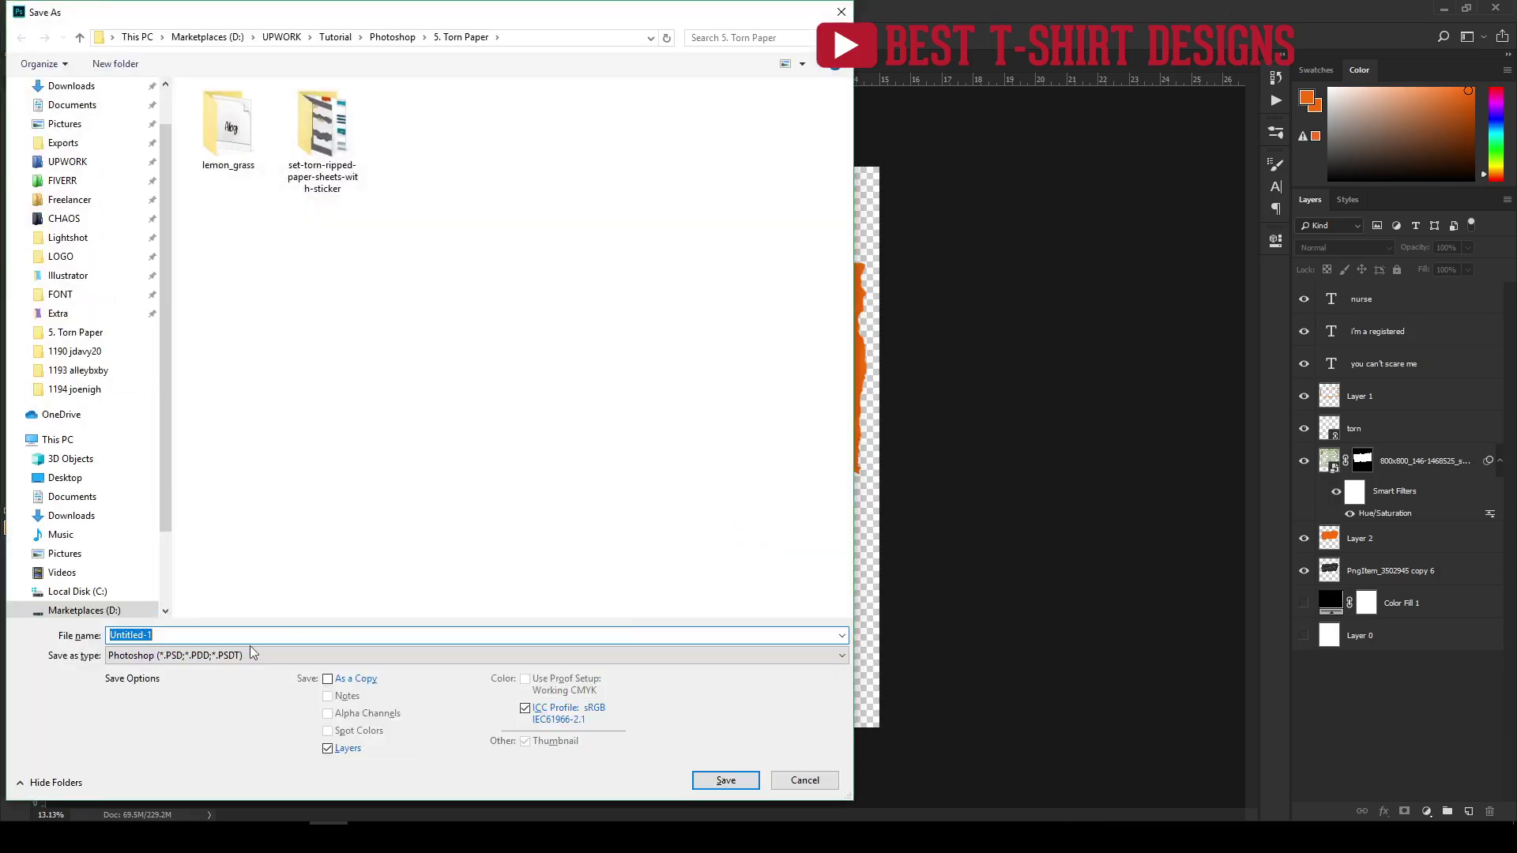
left_click(241, 655)
left_click(241, 592)
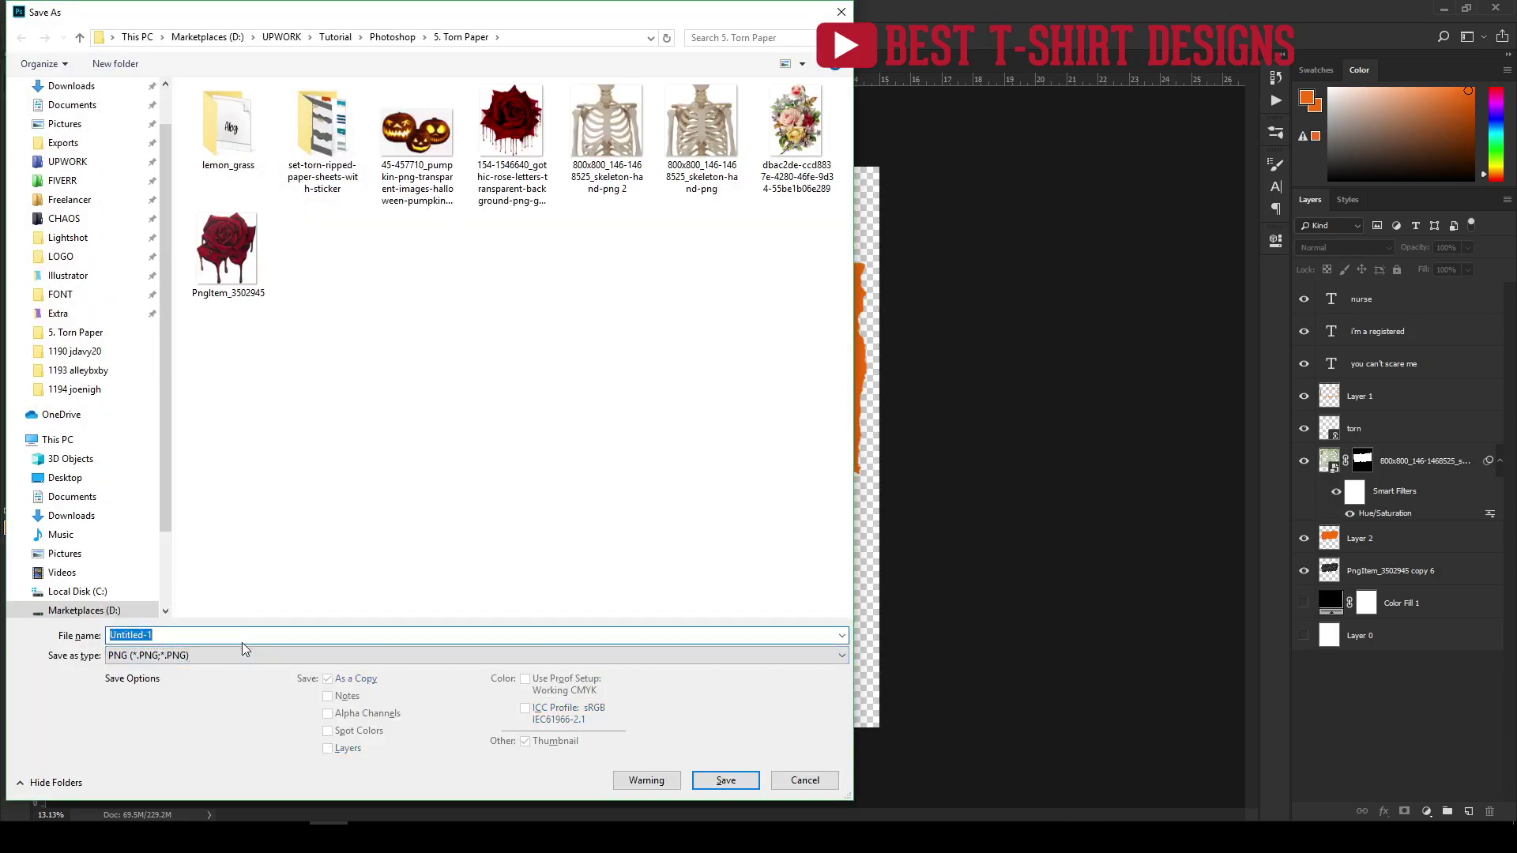
type("Torn paper")
key("Return")
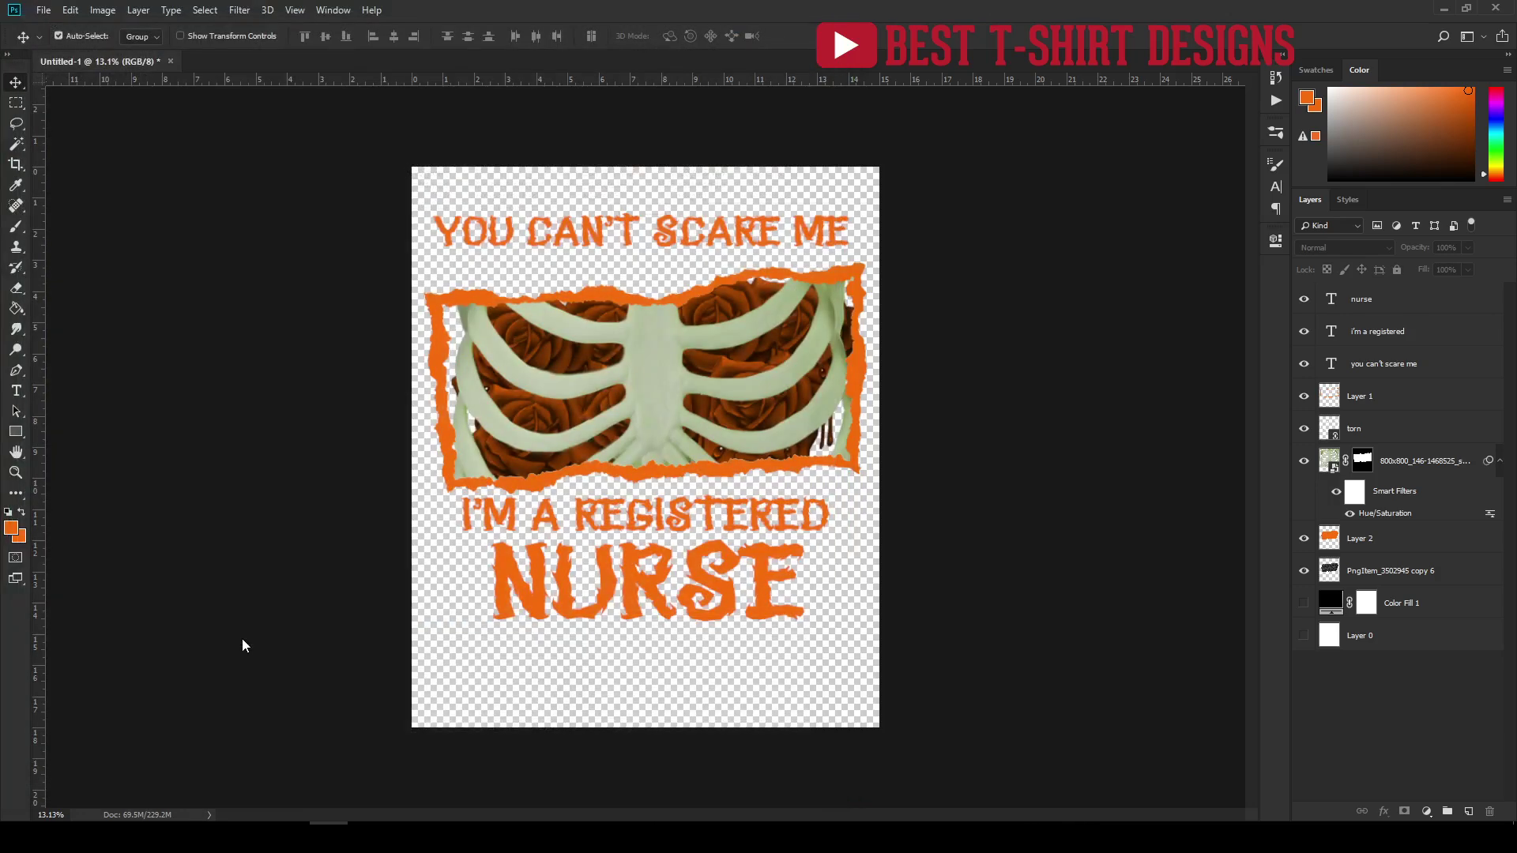
key("Return")
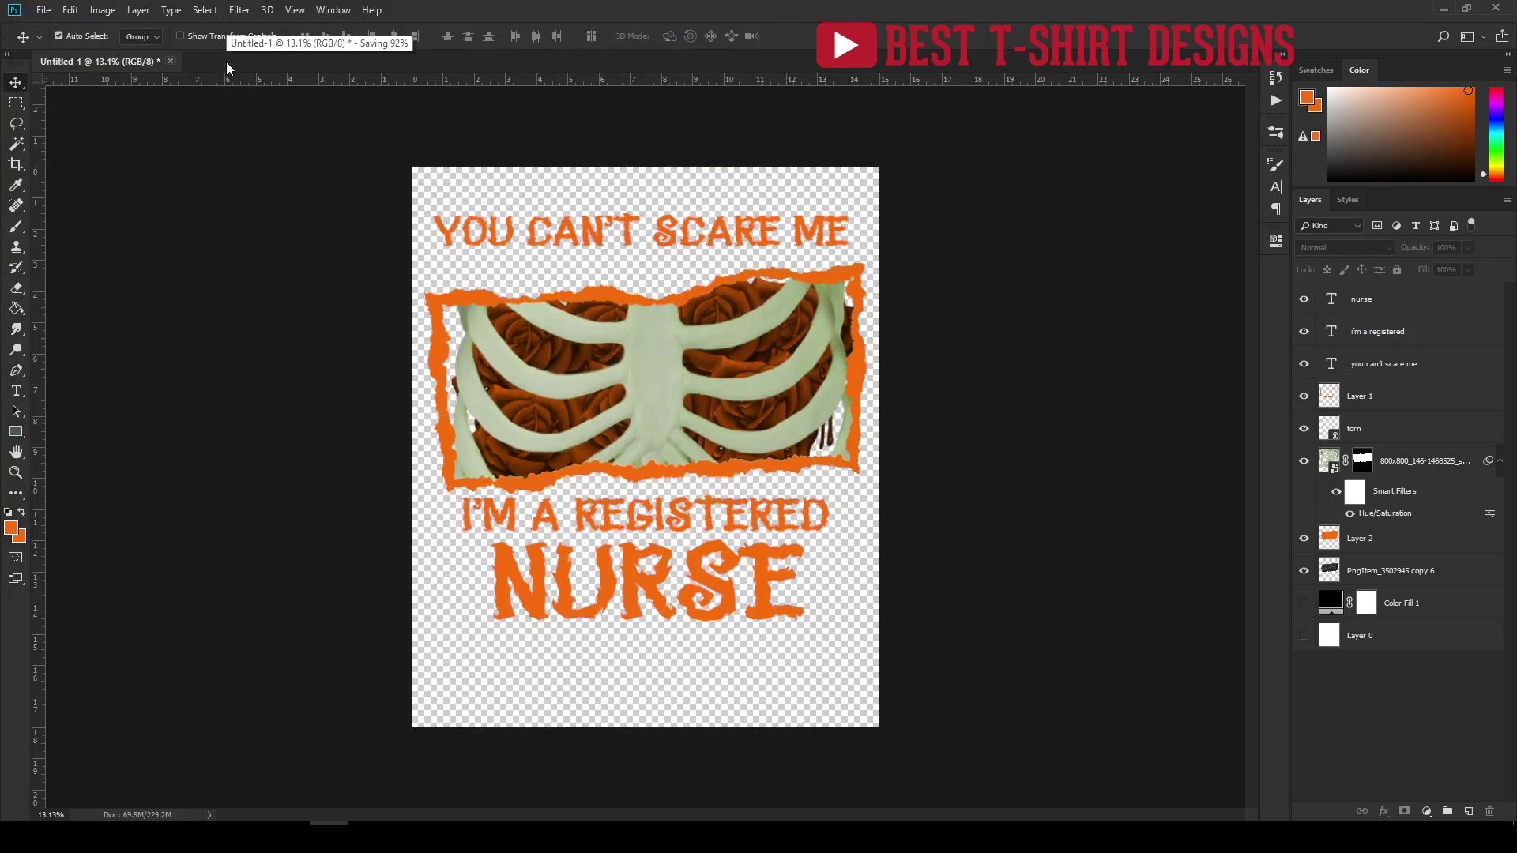
Close the design document without saving its changes and open the recent T-shirt mockup Preview 1.psd.
left_click(170, 61)
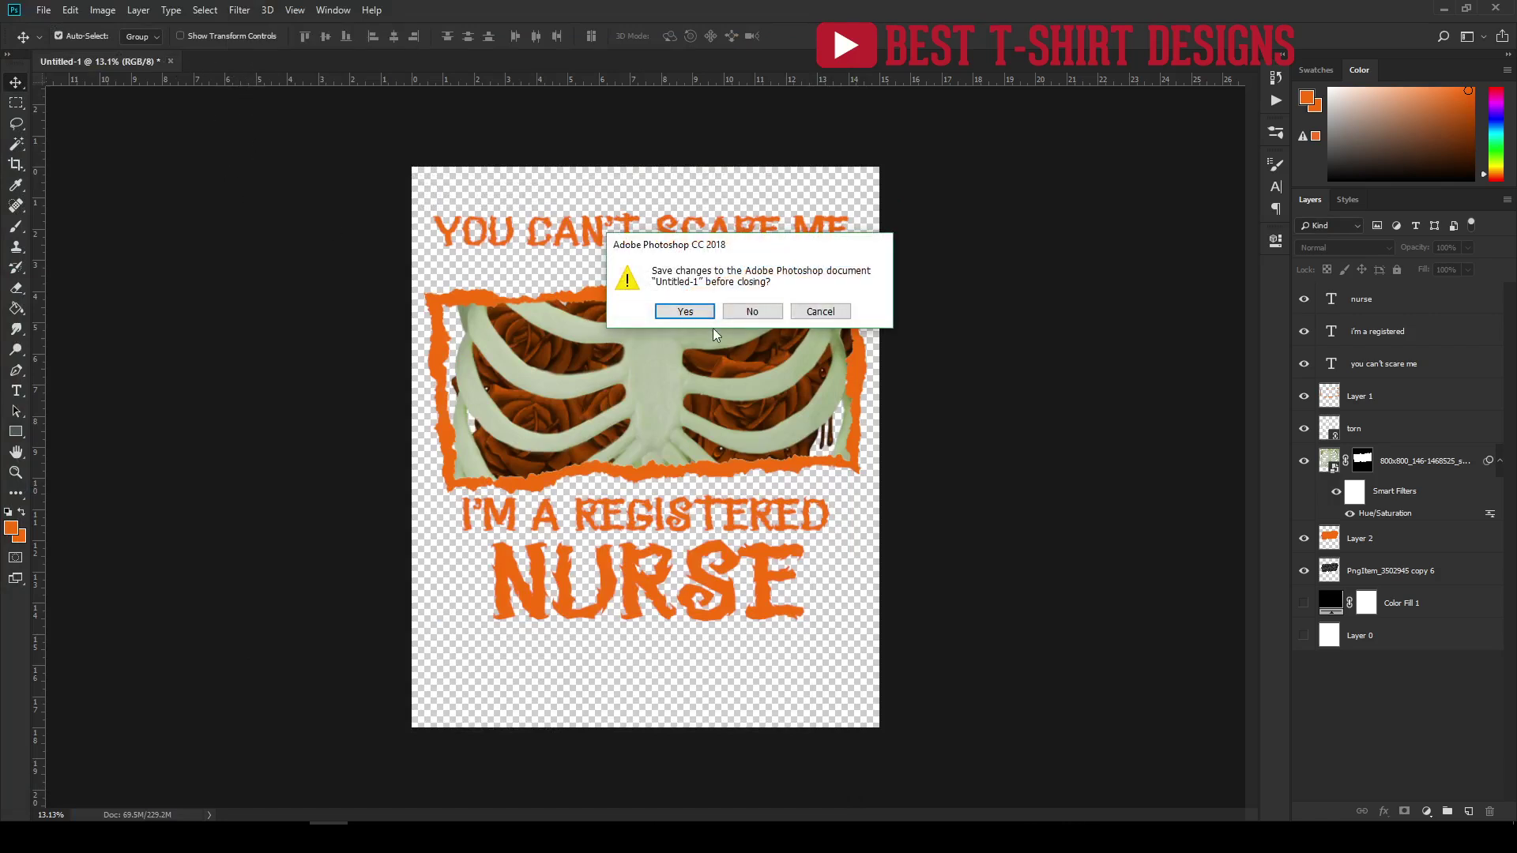
left_click(752, 312)
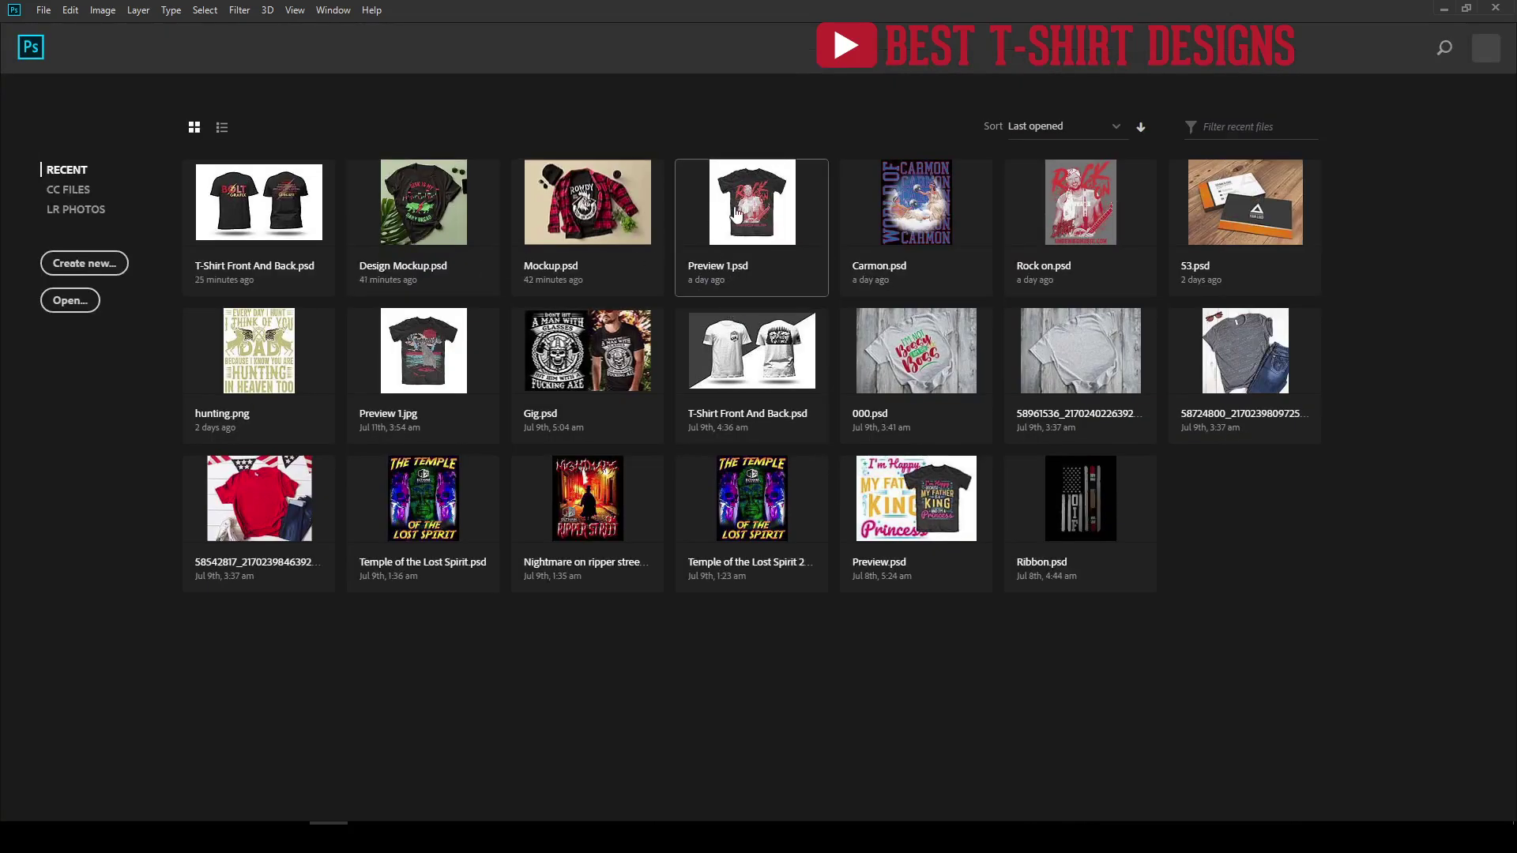
left_click(739, 229)
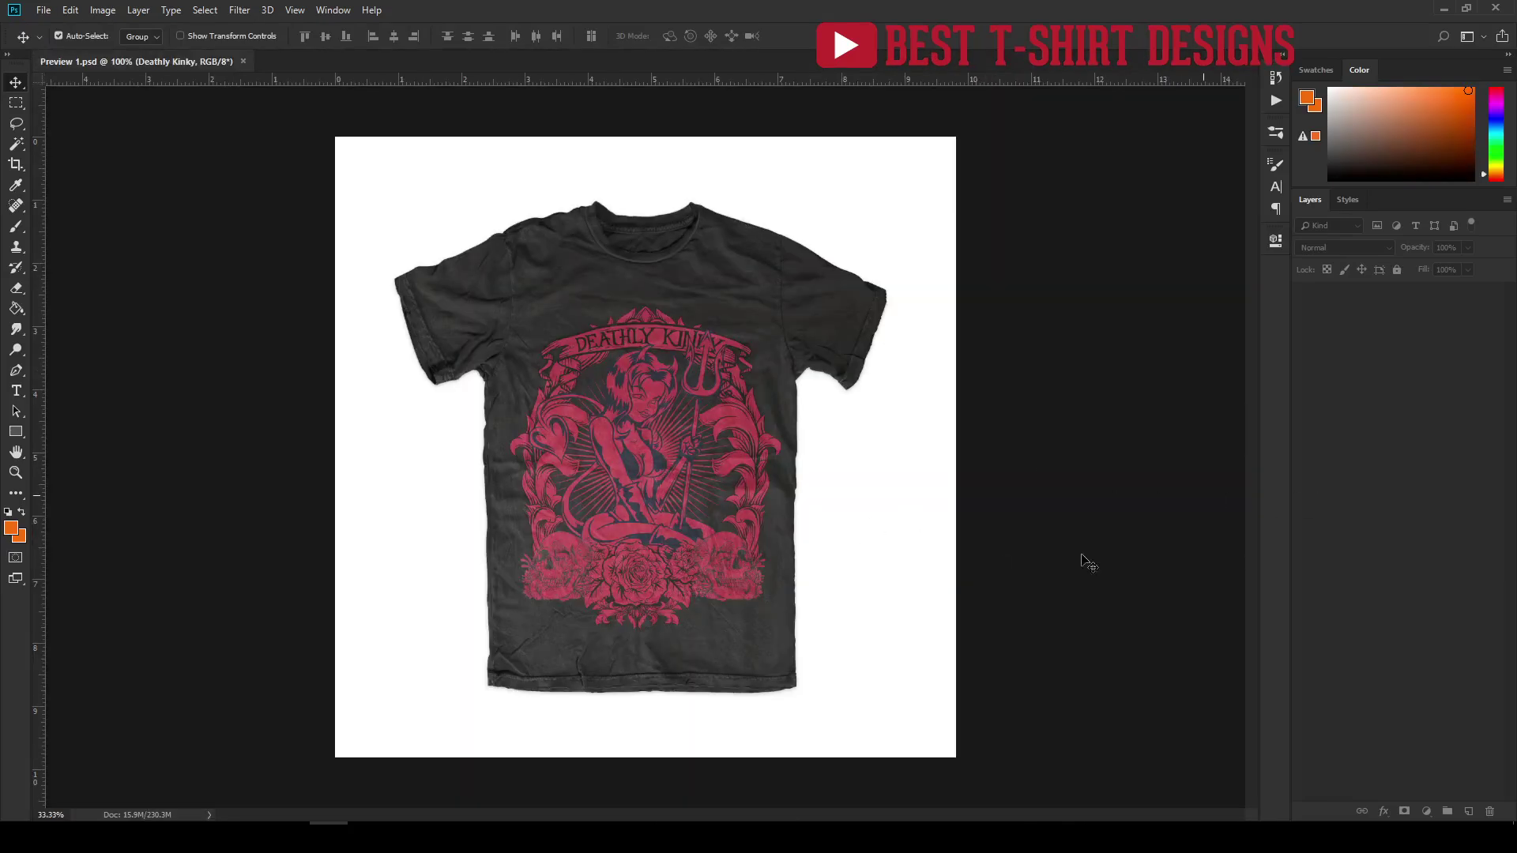
Replace the contents of the Deathly Kinky smart object with the Torn paper image from the 5. Torn Paper folder.
right_click(1405, 534)
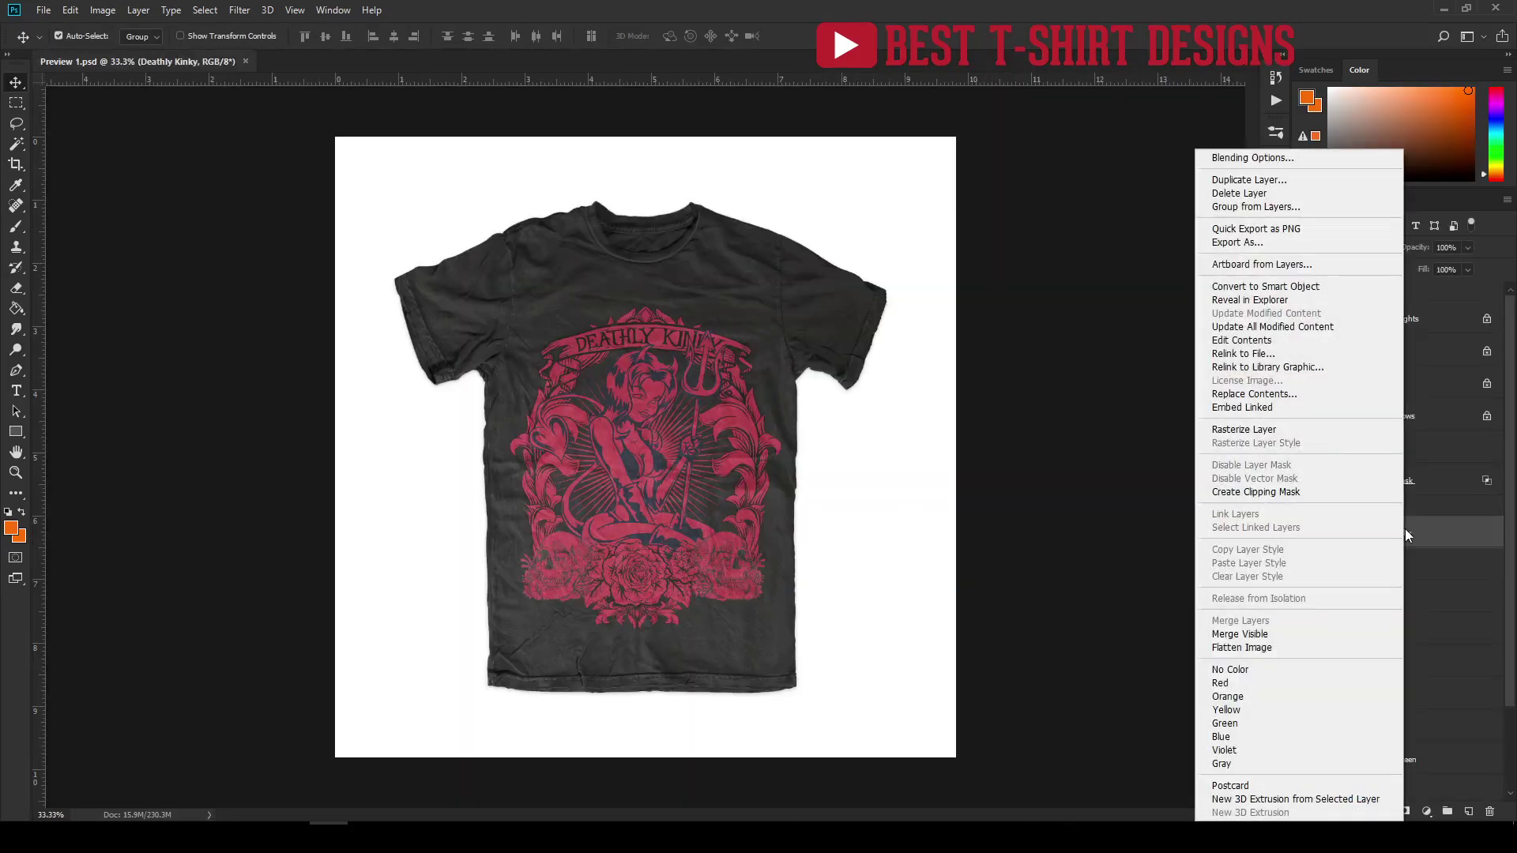
left_click(1266, 393)
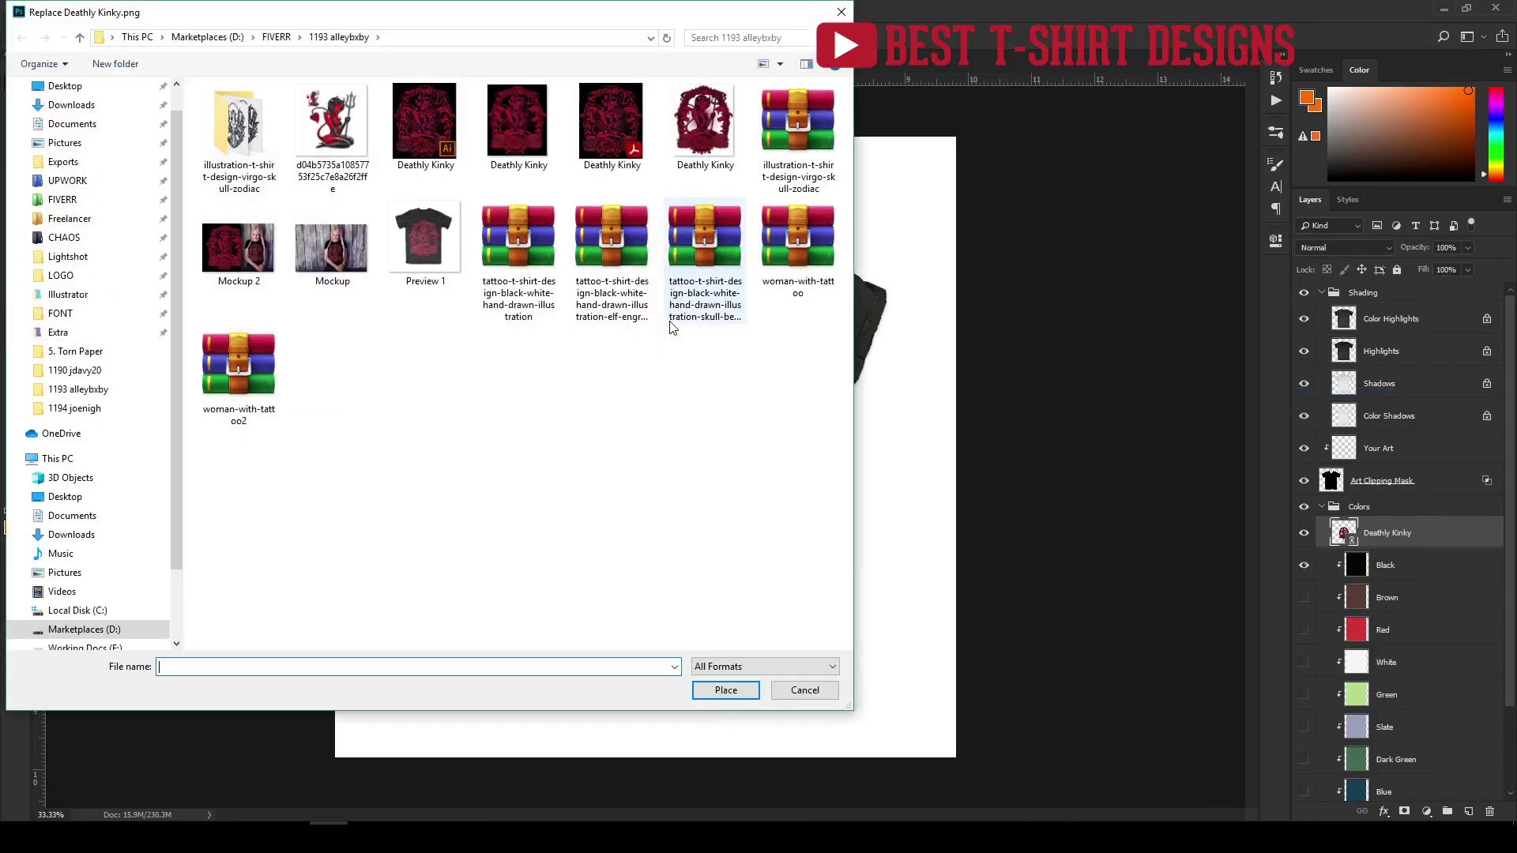
left_click(88, 350)
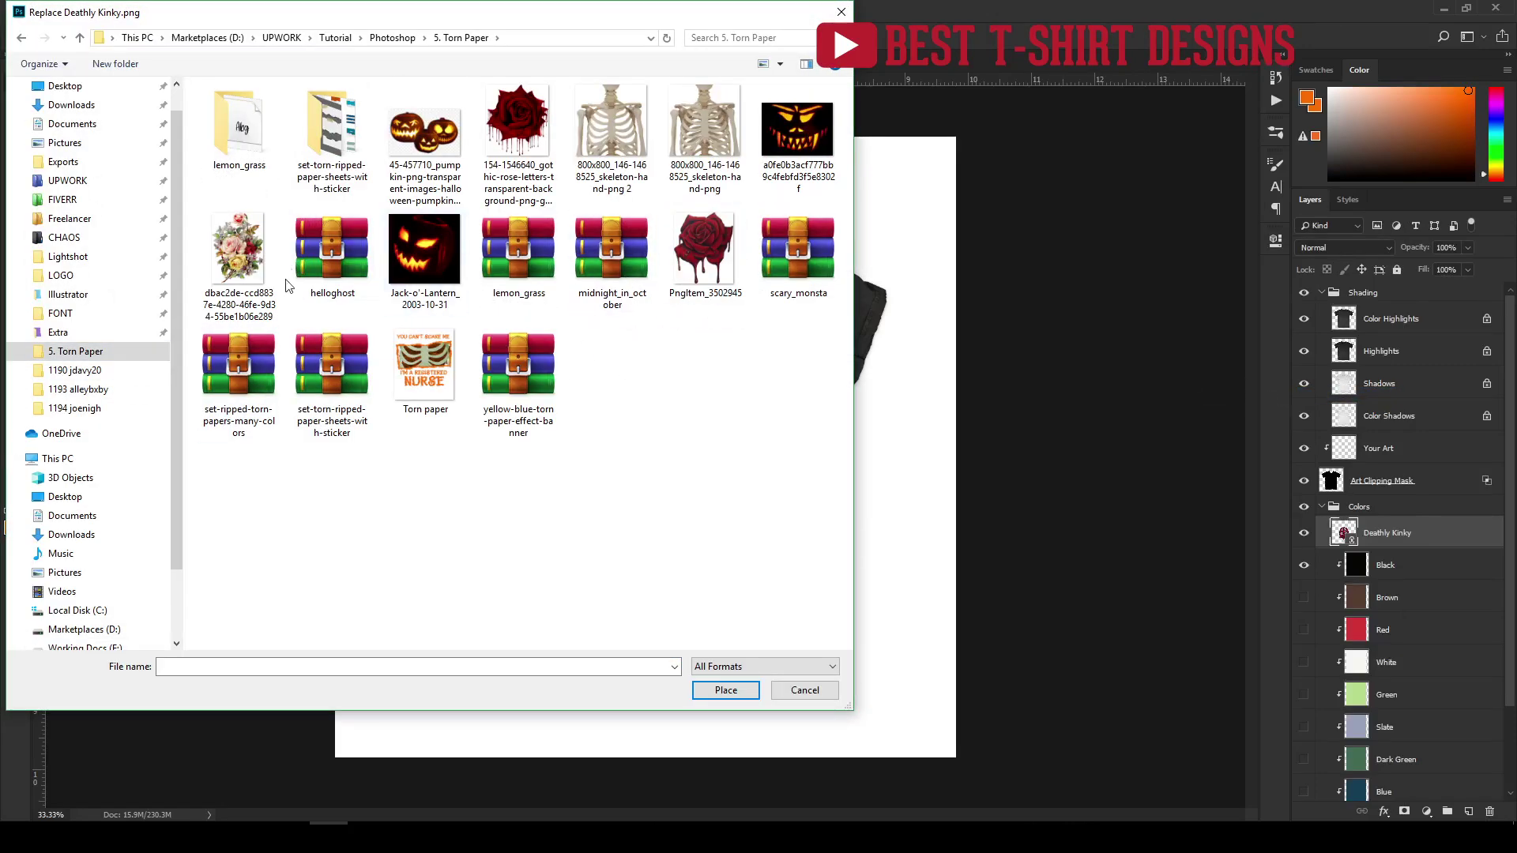
double_click(429, 365)
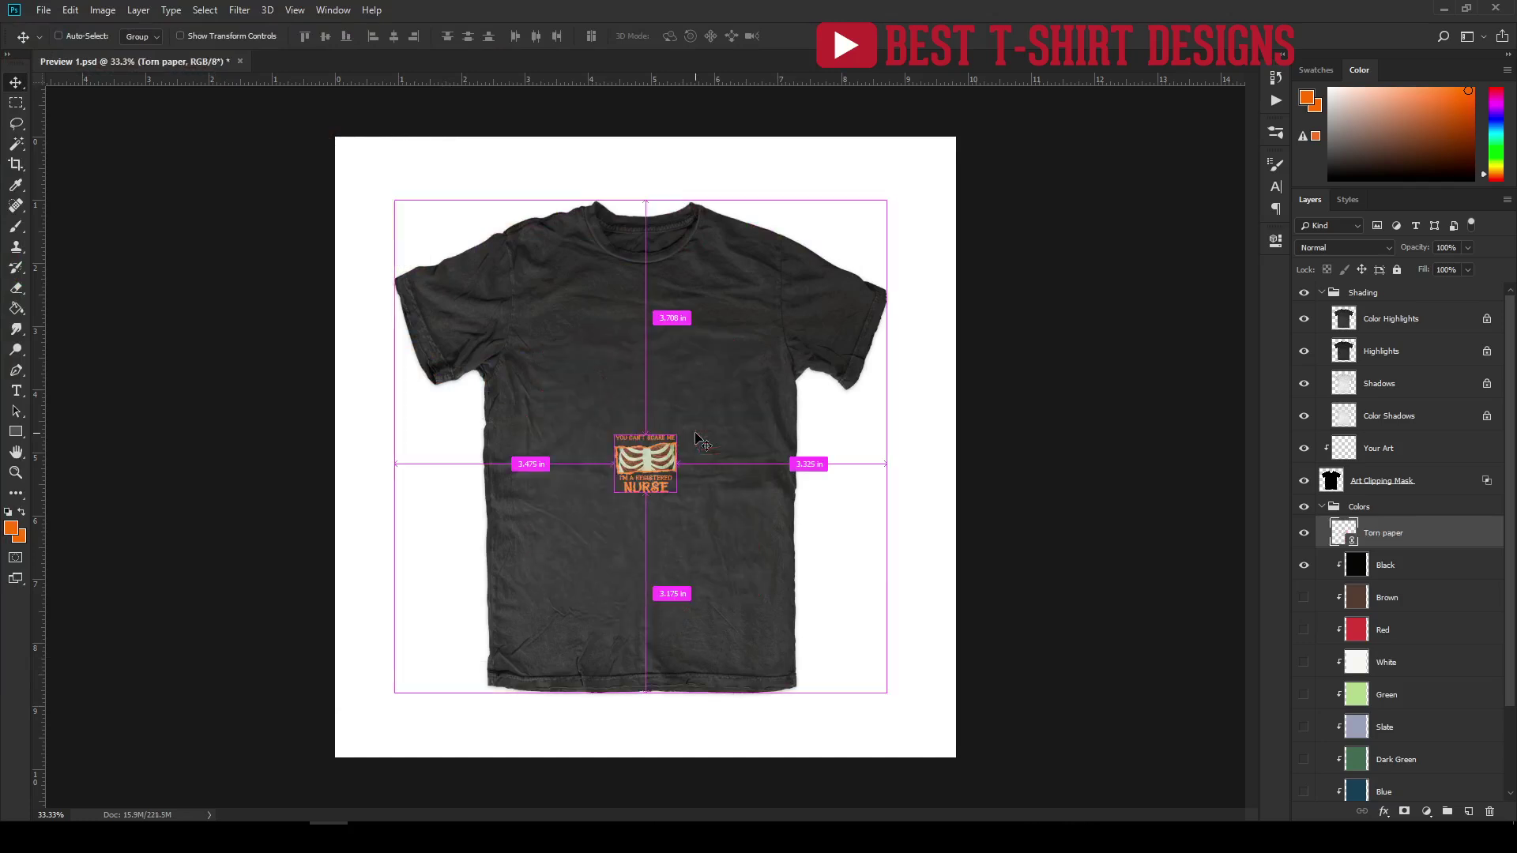
Scale the Torn paper artwork to about 28% and position it across the chest of the shirt.
key("ctrl+t")
left_click_drag(686, 524, 788, 642)
left_click_drag(650, 433, 648, 416)
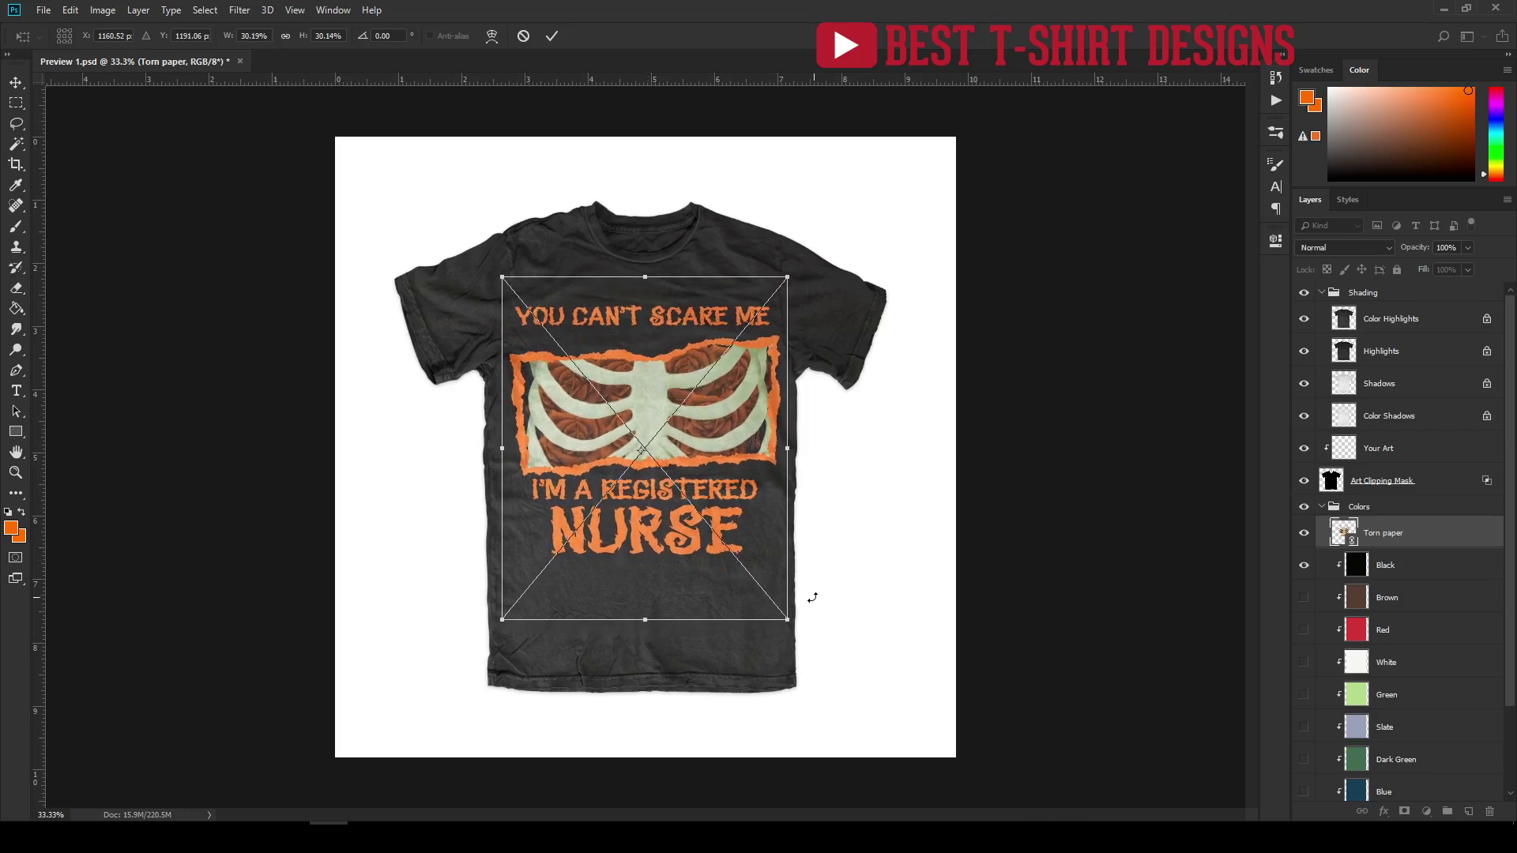
left_click_drag(789, 618, 773, 603)
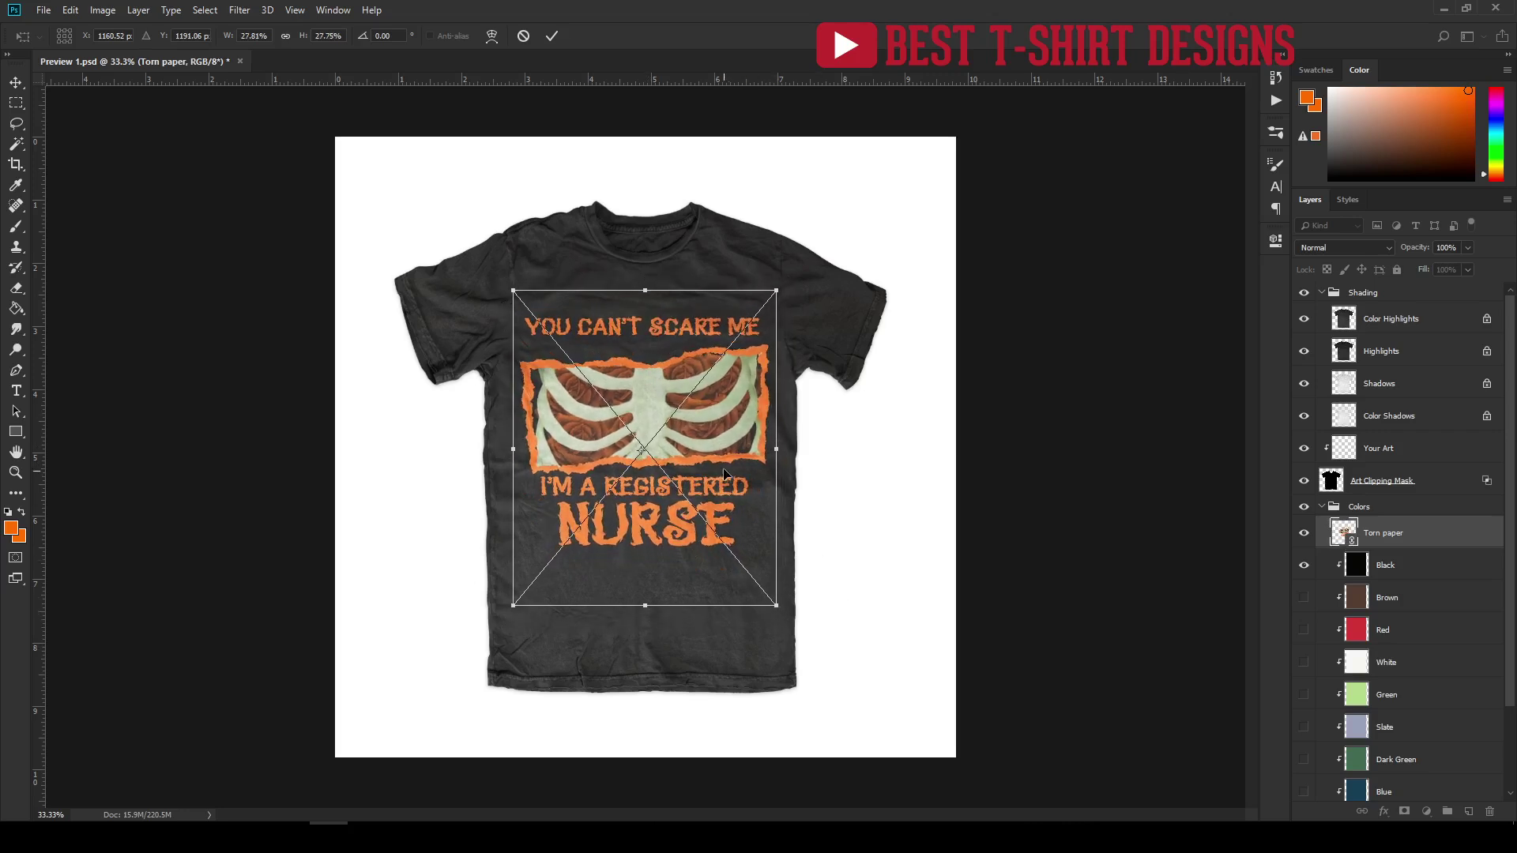
left_click_drag(708, 455, 710, 458)
key("Return")
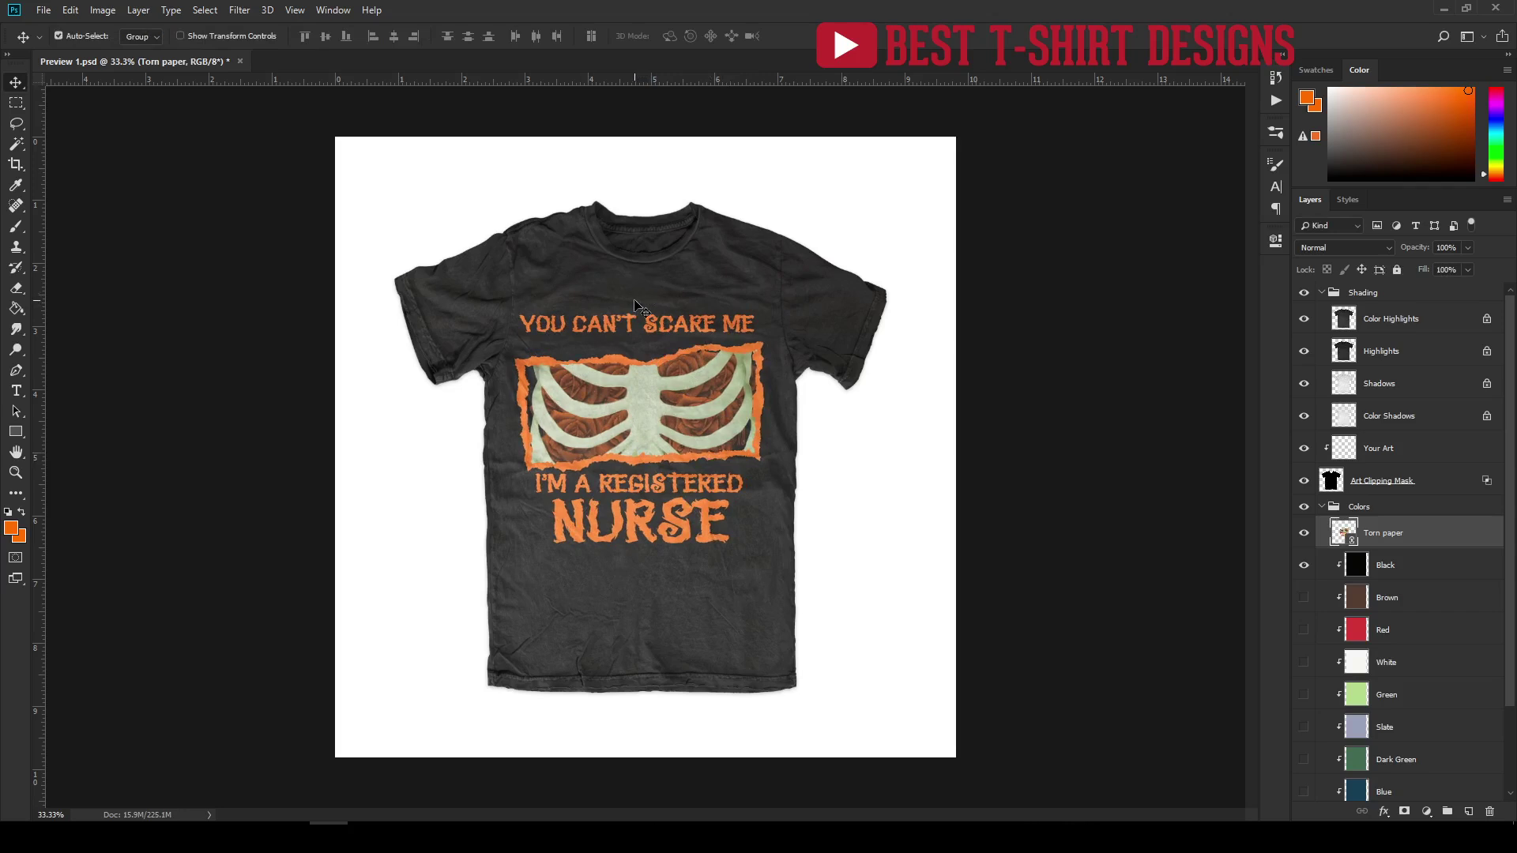
Move the artwork up 30 px on the shirt and enlarge it to about 29%.
key("ctrl+t")
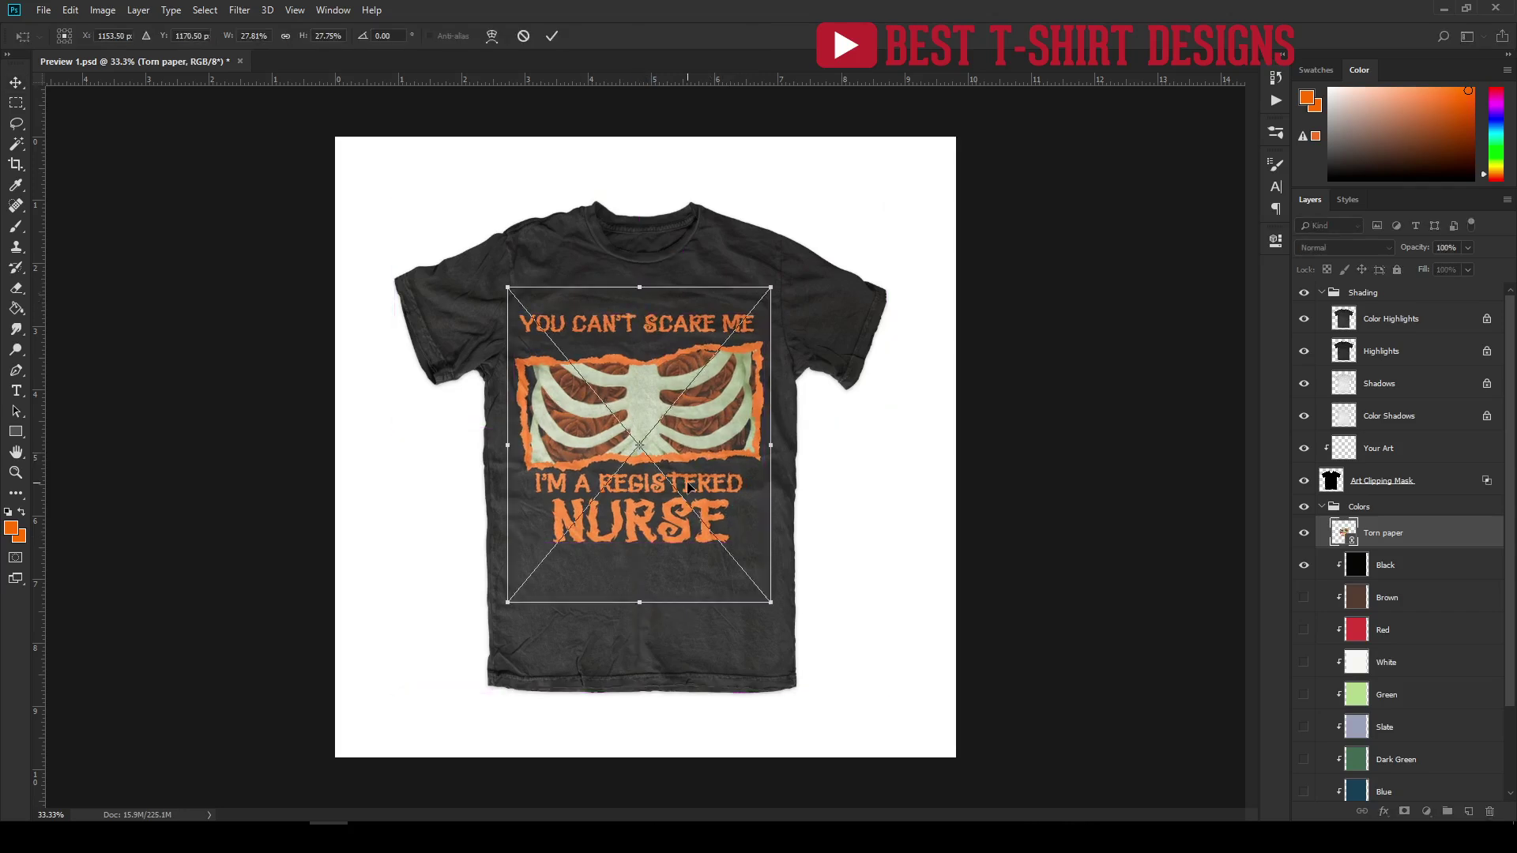
key("shift+Up")
key("shift+Up")
key("shift+Up")
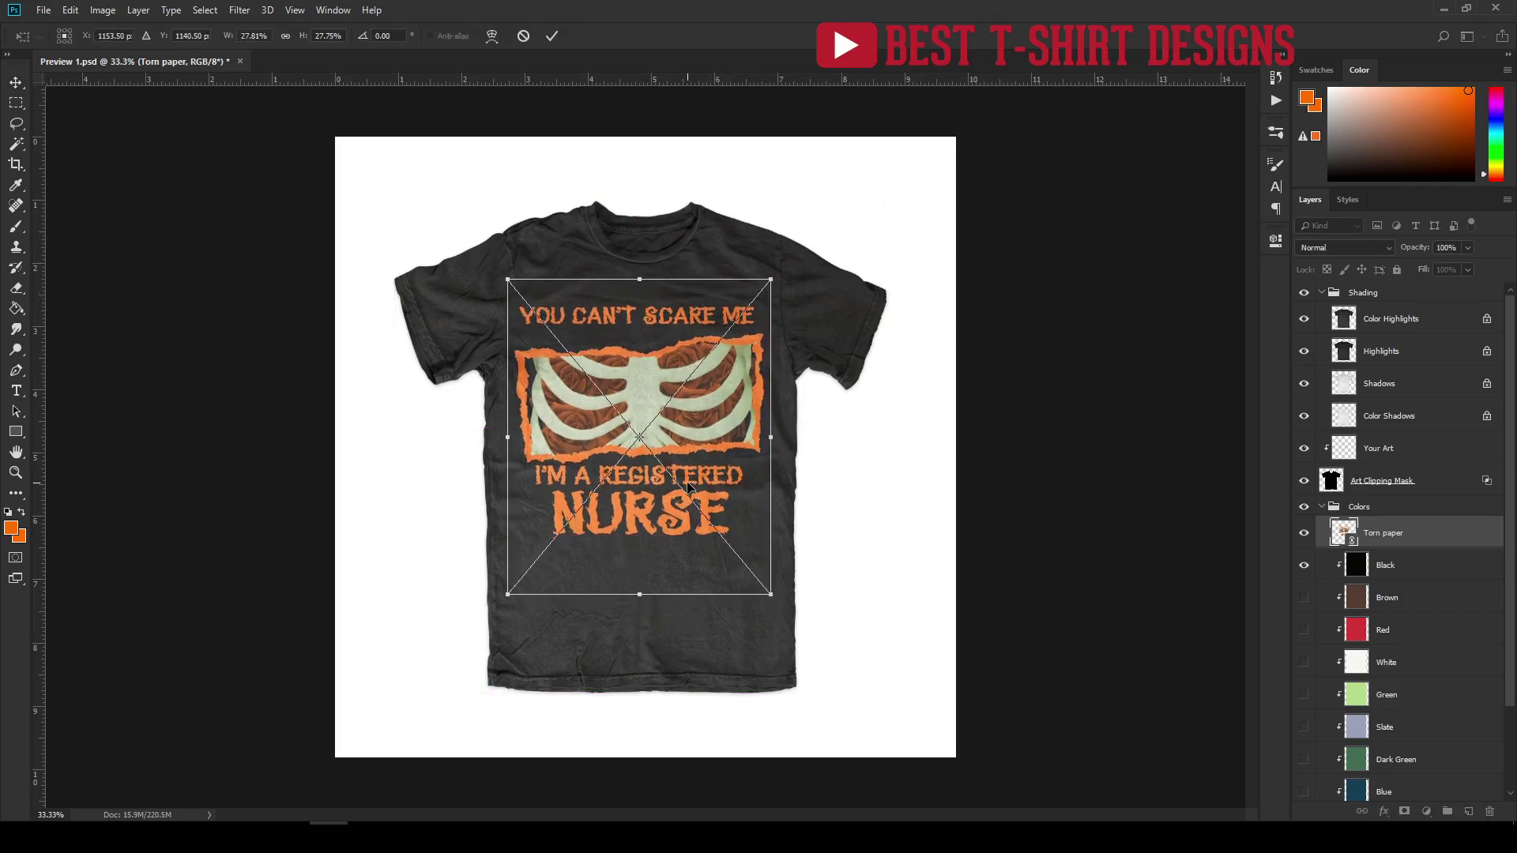
left_click_drag(771, 600, 777, 608)
key("Return")
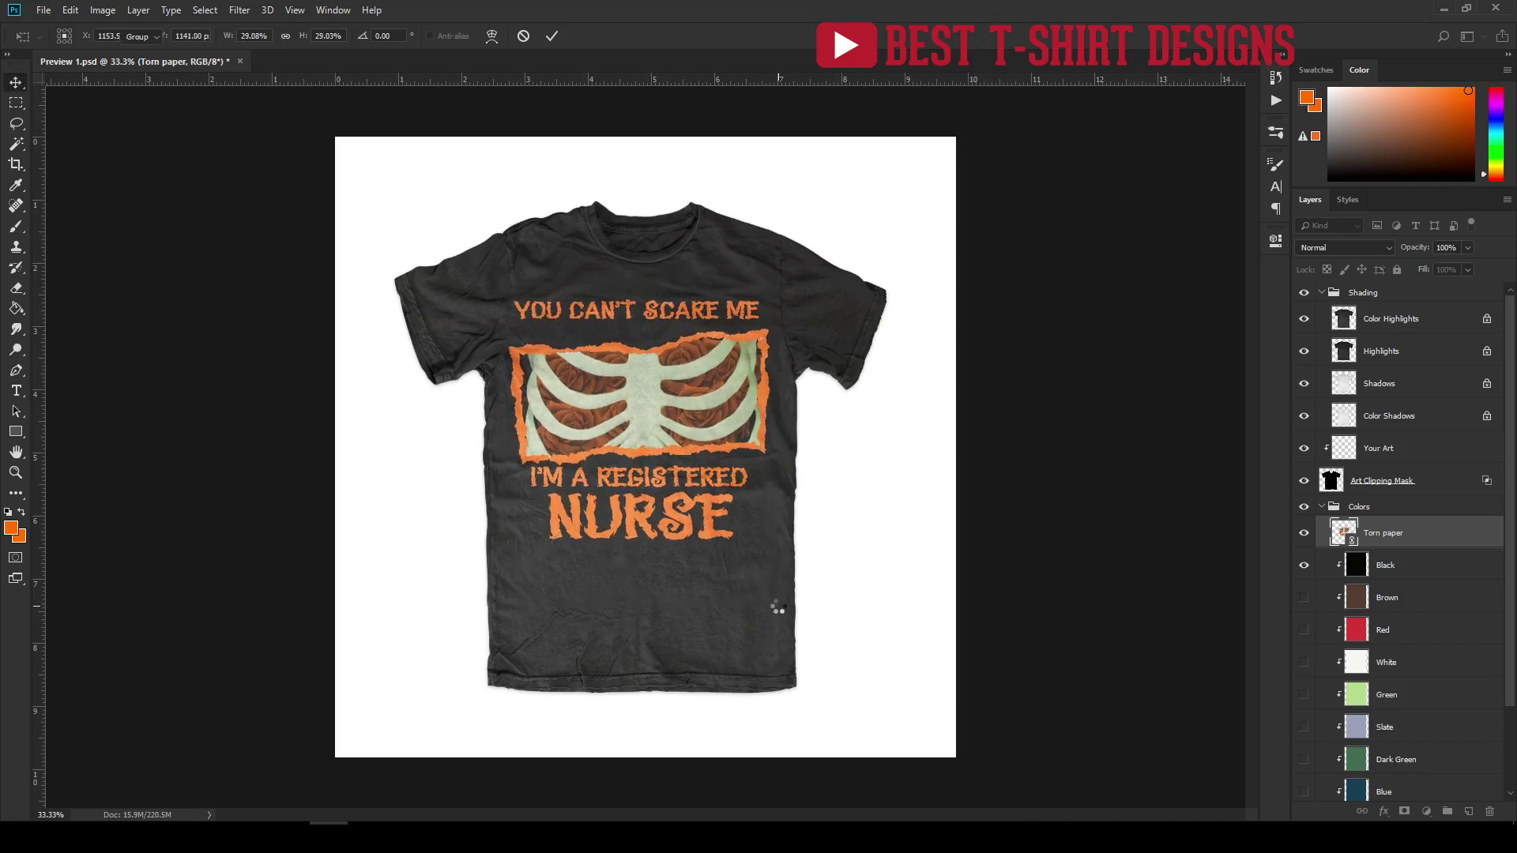